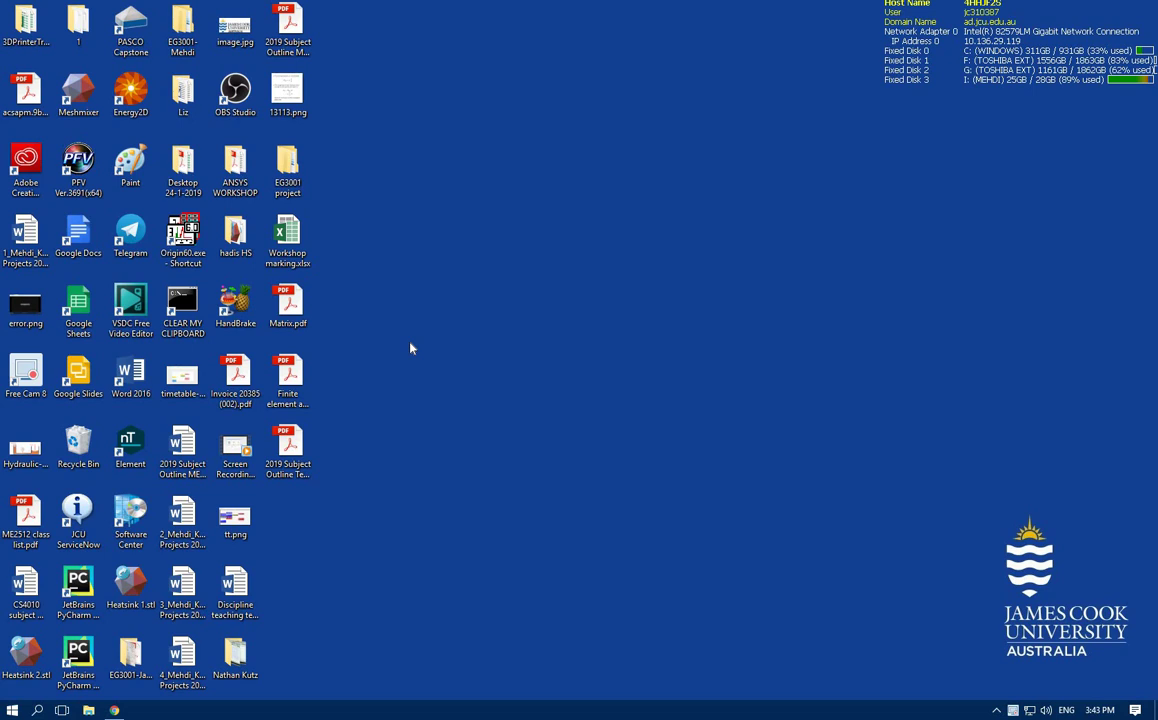
Step: Launch Workbench 18.2 and enlarge its window to fill the screen
{"action": "left_click", "coordinate": [38, 710]}
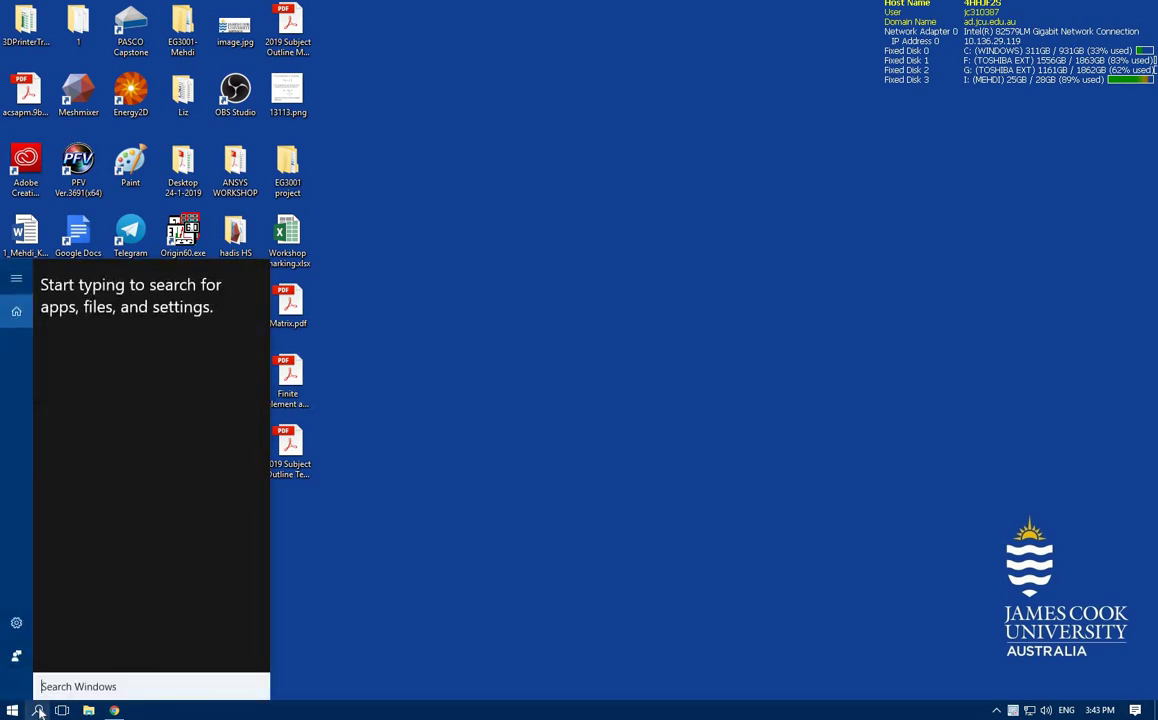
{"action": "type", "text": "wor"}
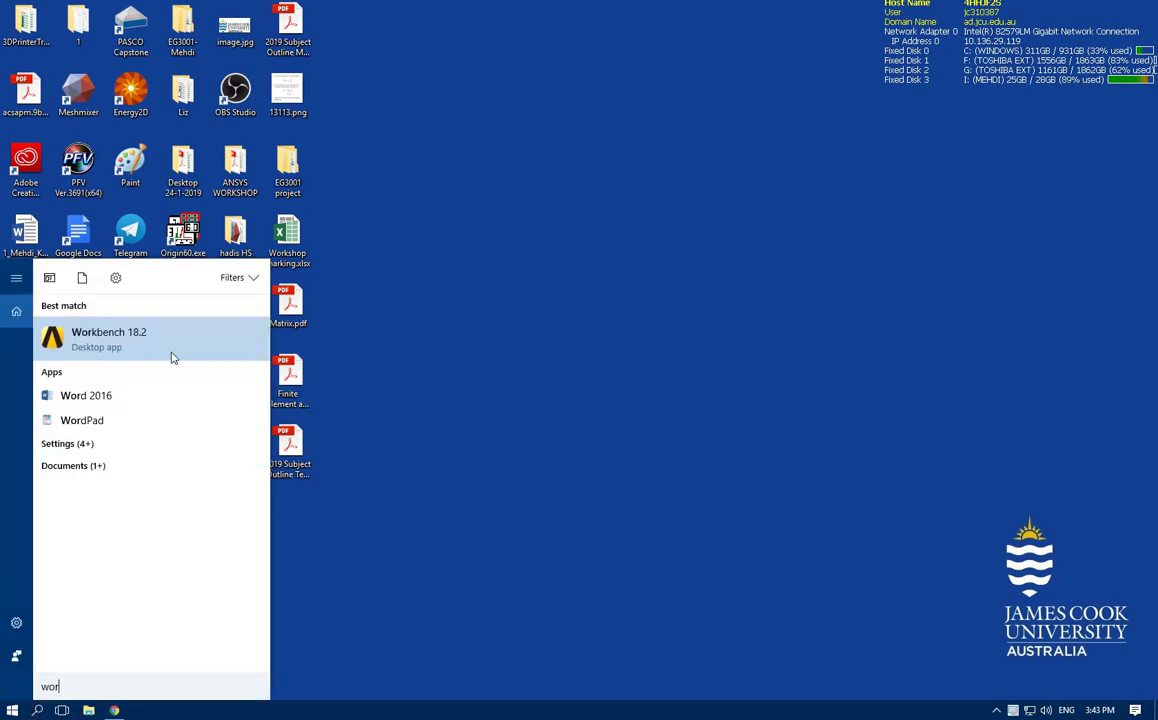
{"action": "left_click", "coordinate": [171, 340]}
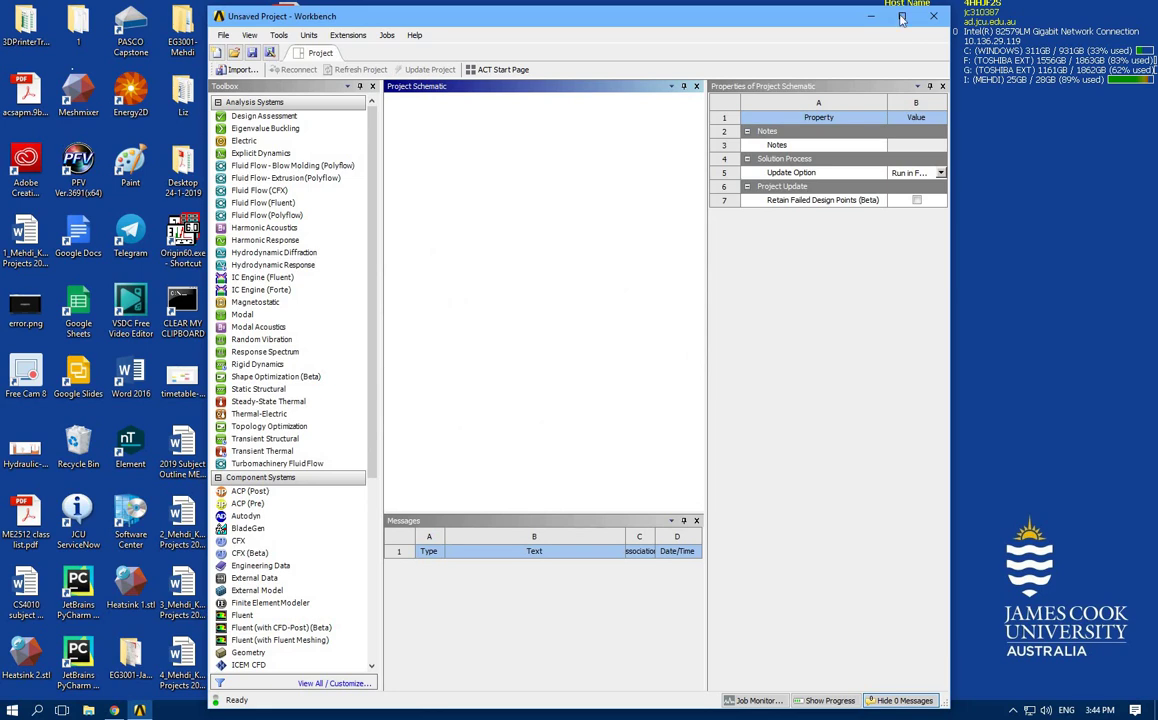
{"action": "double_click", "coordinate": [815, 16]}
Step: Add a Fluid Flow (Fluent) analysis system to the project schematic, keeping its default name
{"action": "left_click", "coordinate": [64, 201]}
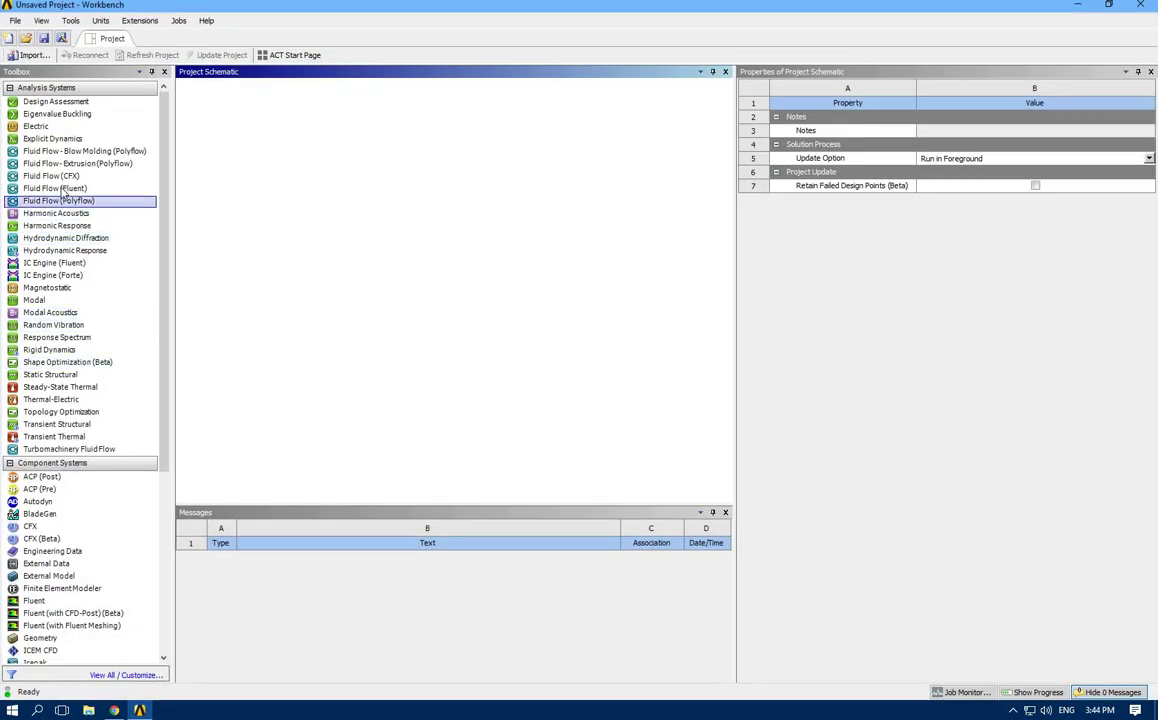
{"action": "double_click", "coordinate": [60, 188]}
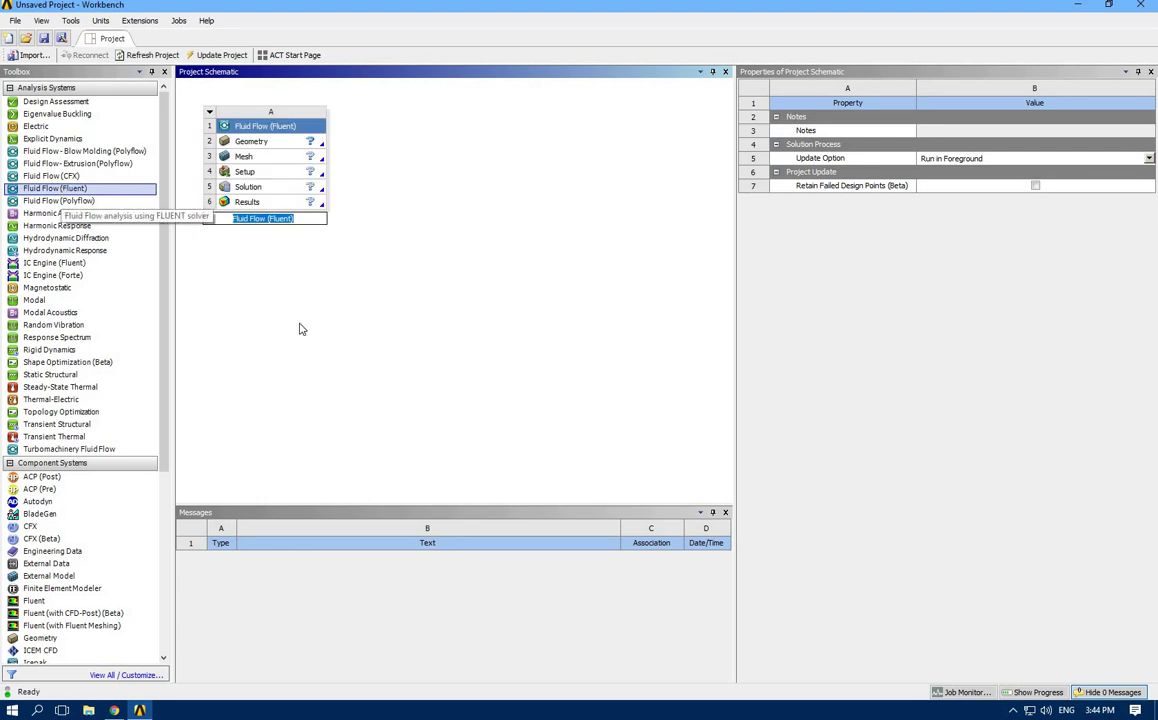
{"action": "key", "text": "Return"}
Step: Open the Fluent system's Geometry in SpaceClaim, dismiss the welcome window and maximize the modeler
{"action": "double_click", "coordinate": [279, 141]}
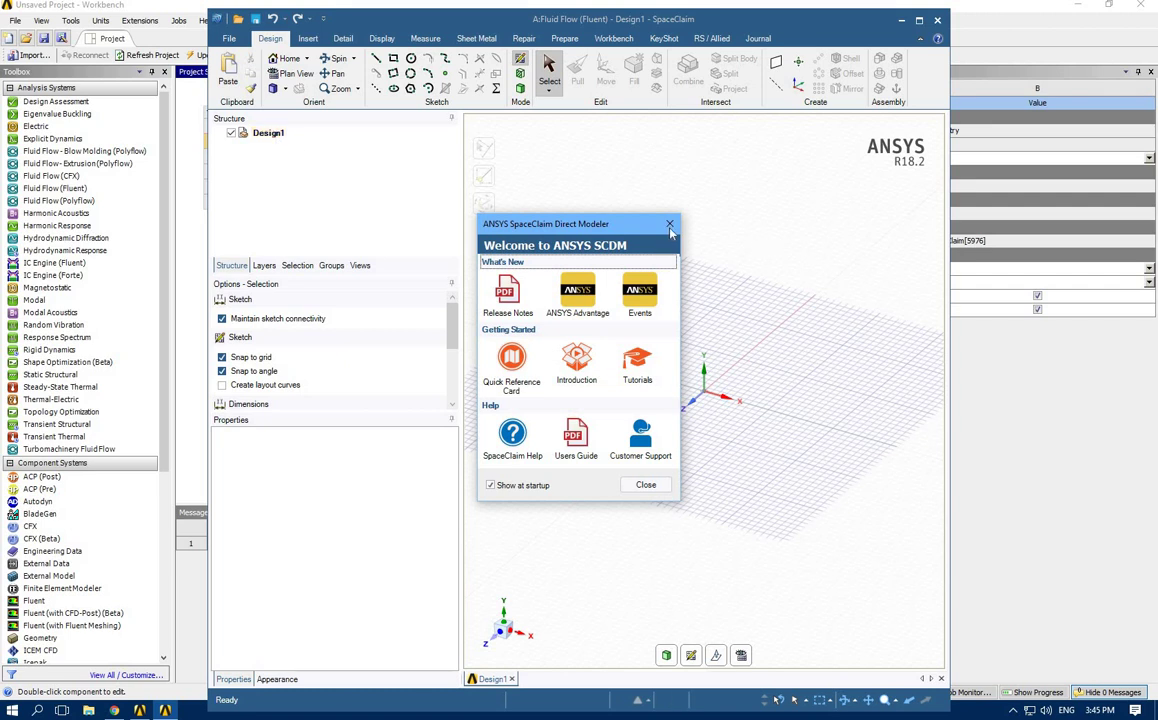
{"action": "left_click", "coordinate": [840, 133]}
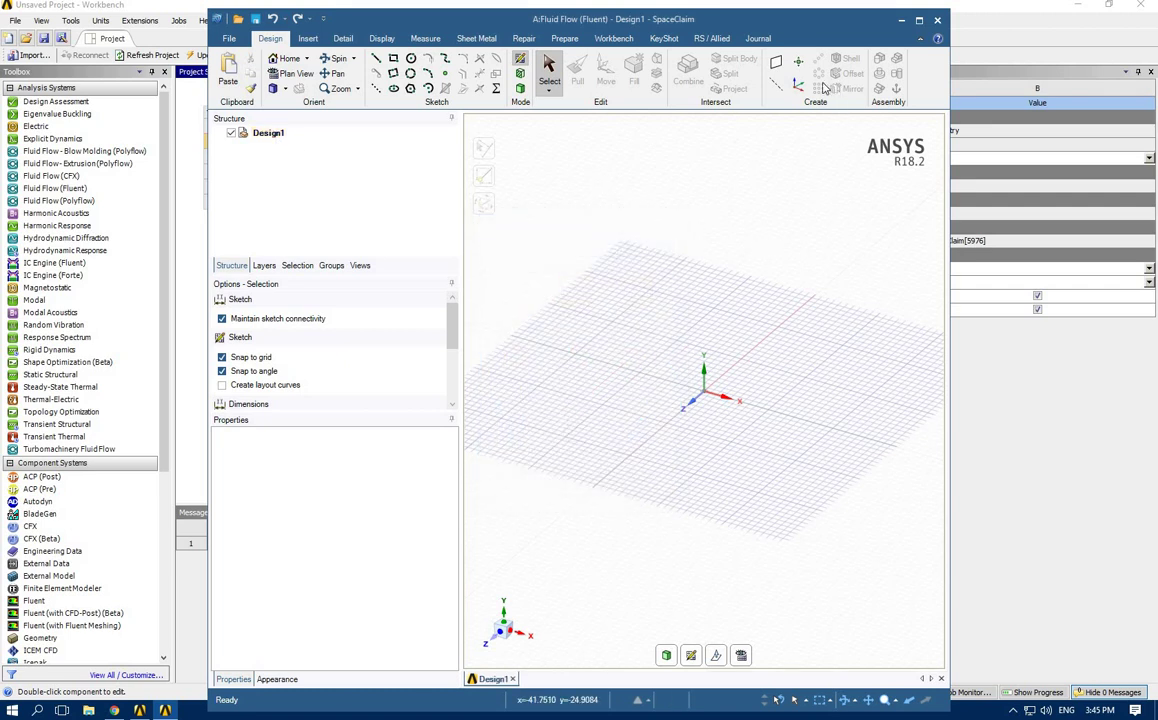
{"action": "left_click", "coordinate": [918, 20]}
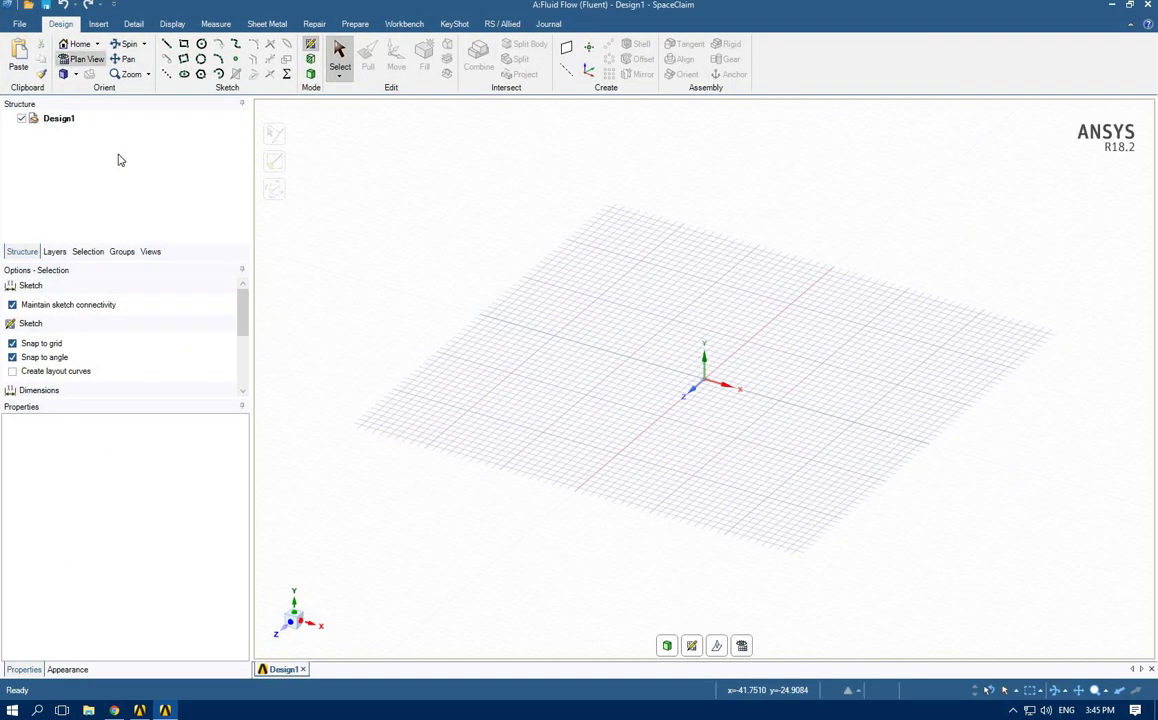
Step: Set this document's length unit to meters and the minor grid spacing to 0.1 m
{"action": "left_click", "coordinate": [20, 23]}
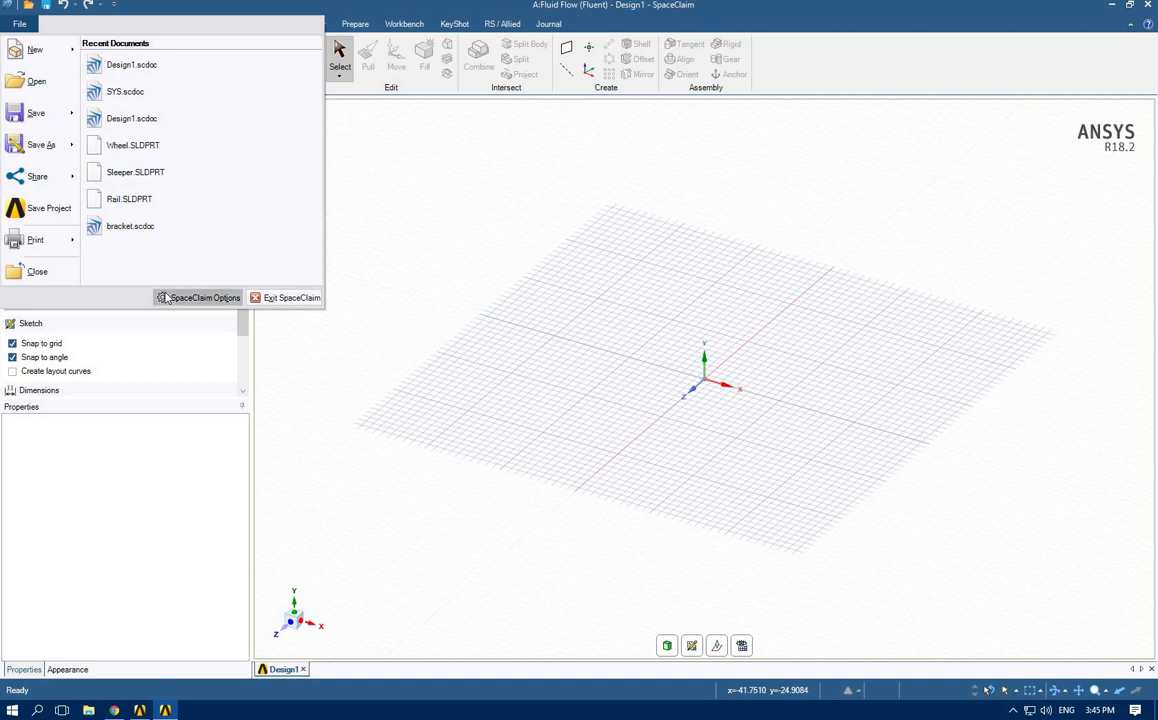
{"action": "left_click", "coordinate": [166, 297]}
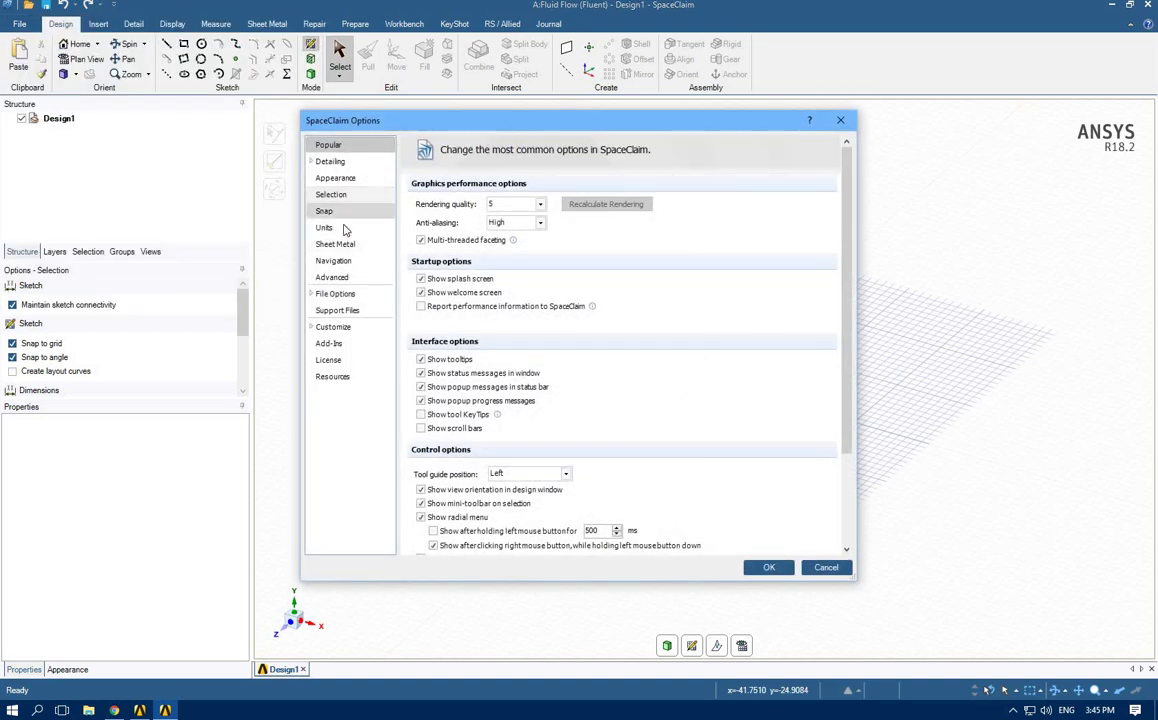
{"action": "left_click", "coordinate": [558, 253]}
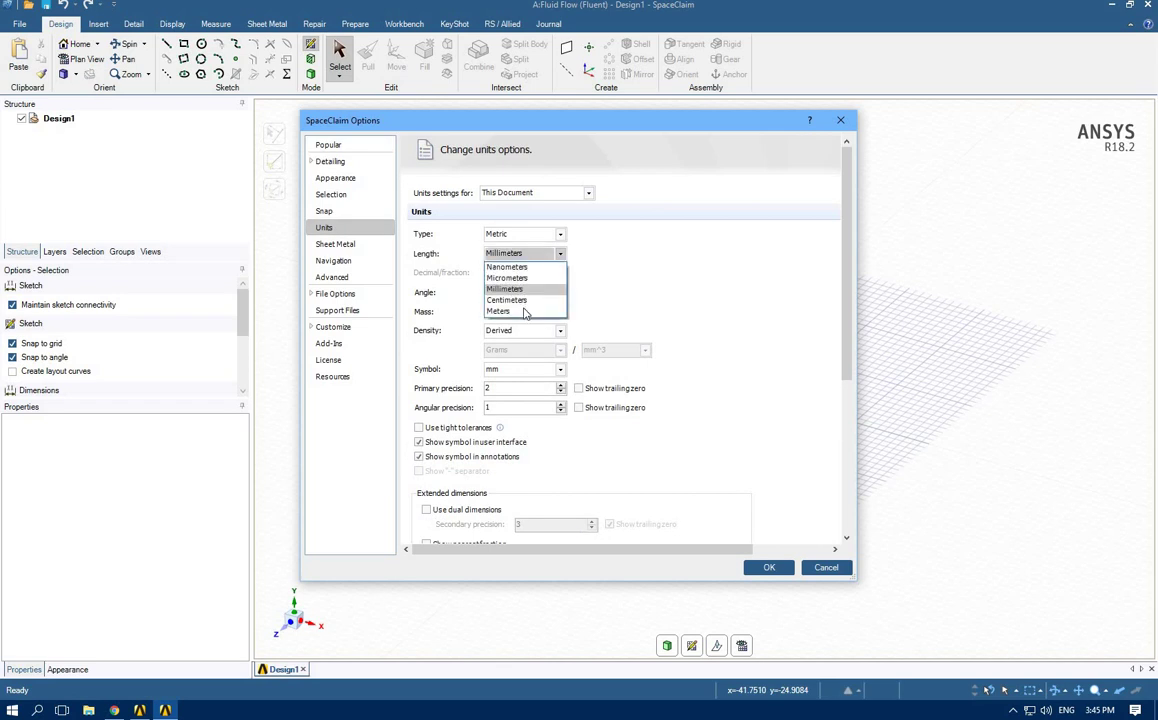
{"action": "left_click", "coordinate": [560, 311]}
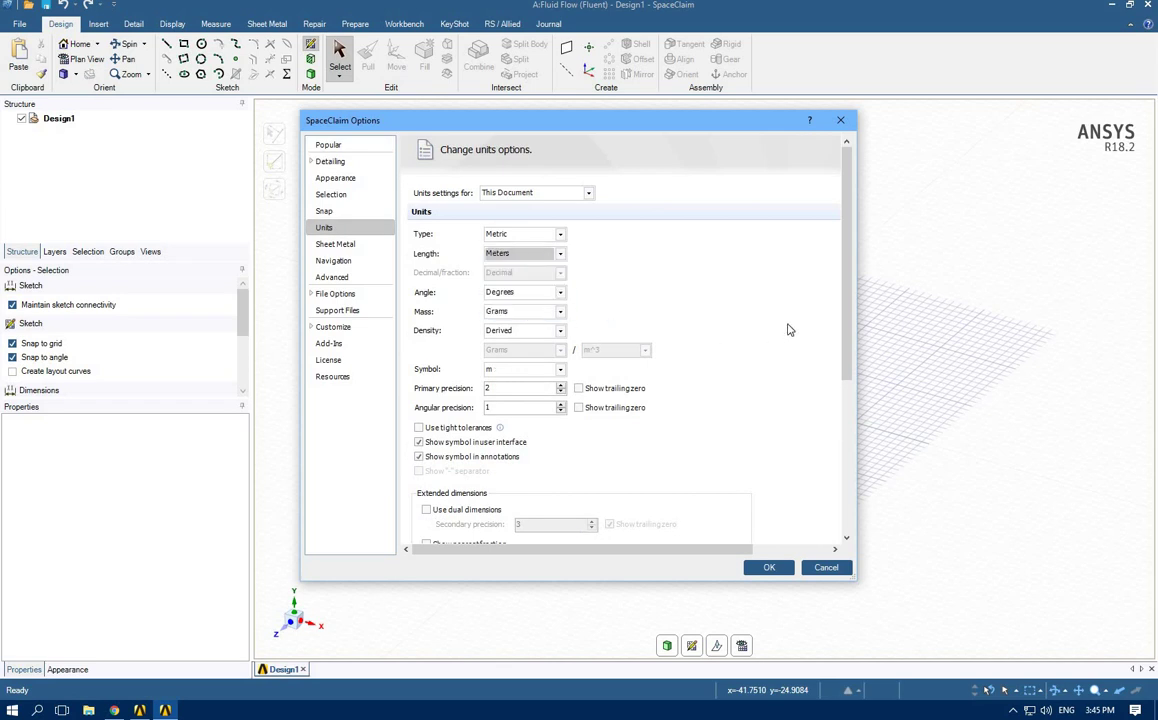
{"action": "scroll", "coordinate": [787, 328], "scroll_direction": "down", "scroll_amount": 5}
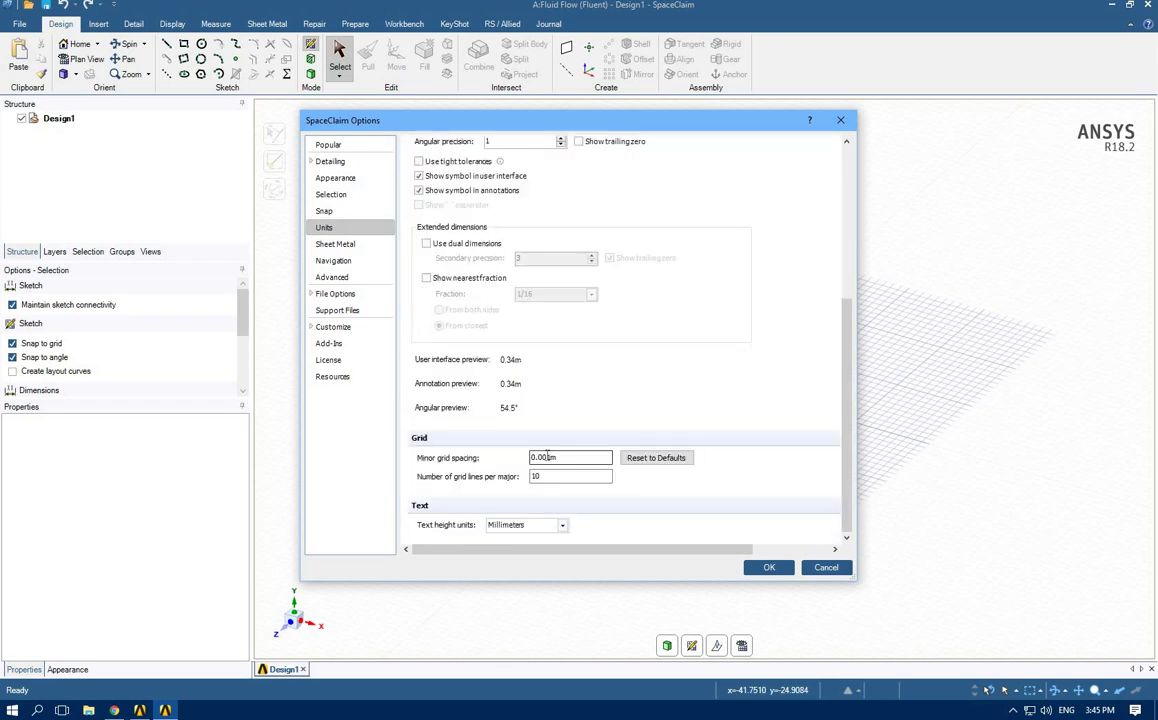
{"action": "double_click", "coordinate": [547, 457]}
{"action": "type", "text": "0.1"}
{"action": "left_click", "coordinate": [769, 567]}
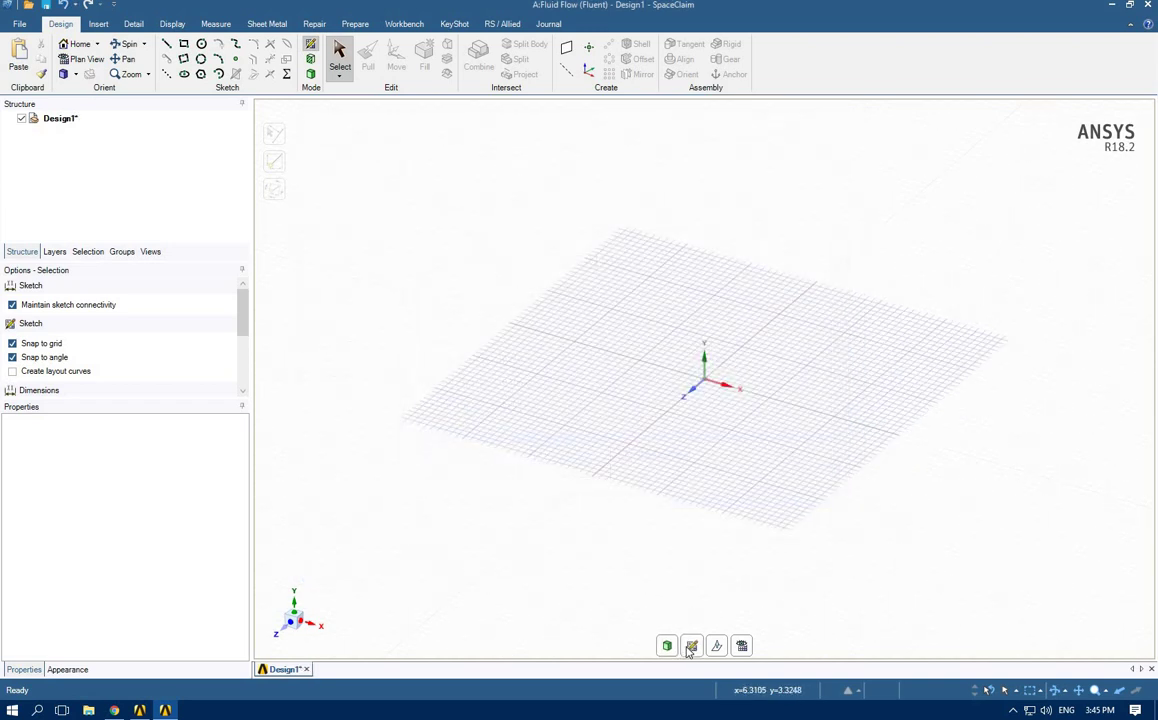
Step: Sketch a rectangle in plan view with one corner at the origin, 400 m high and 1000 m long along X
{"action": "left_click", "coordinate": [742, 646]}
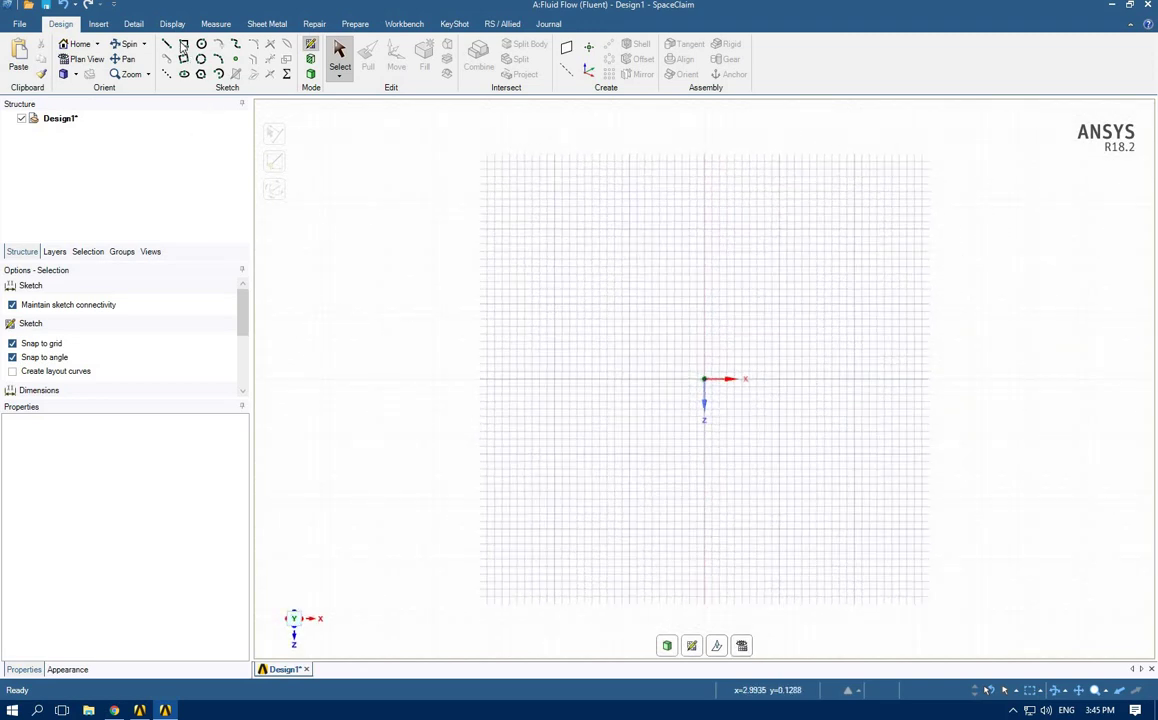
{"action": "left_click", "coordinate": [183, 46]}
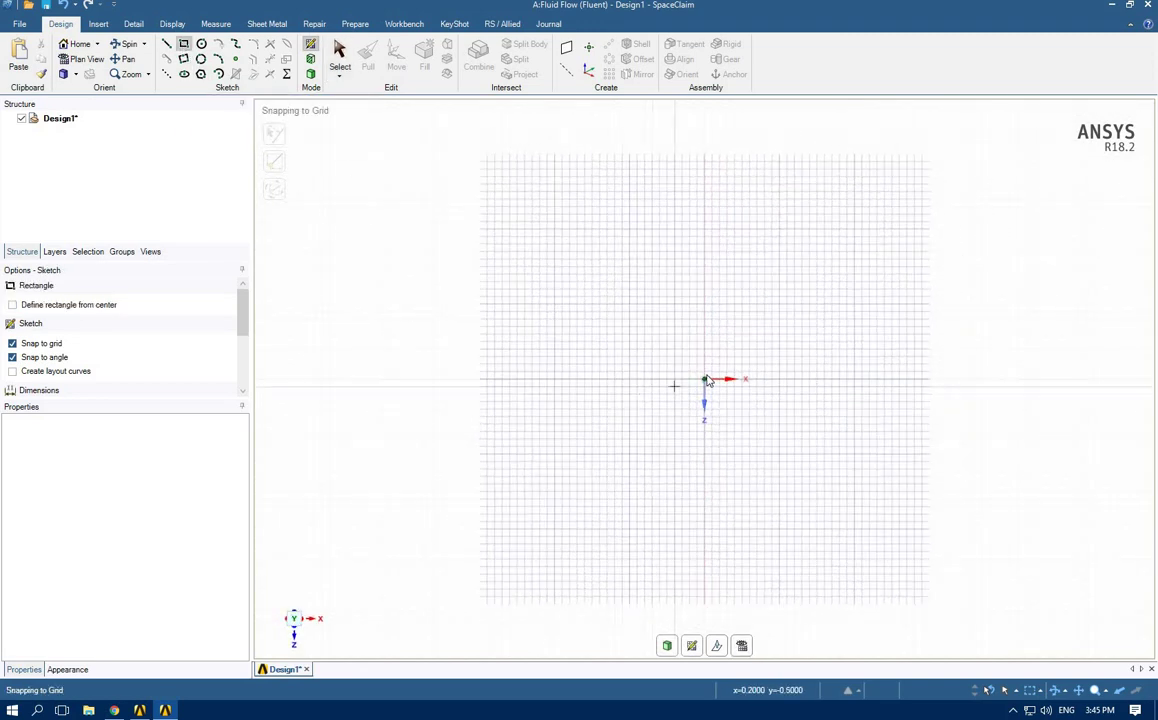
{"action": "left_click", "coordinate": [705, 381]}
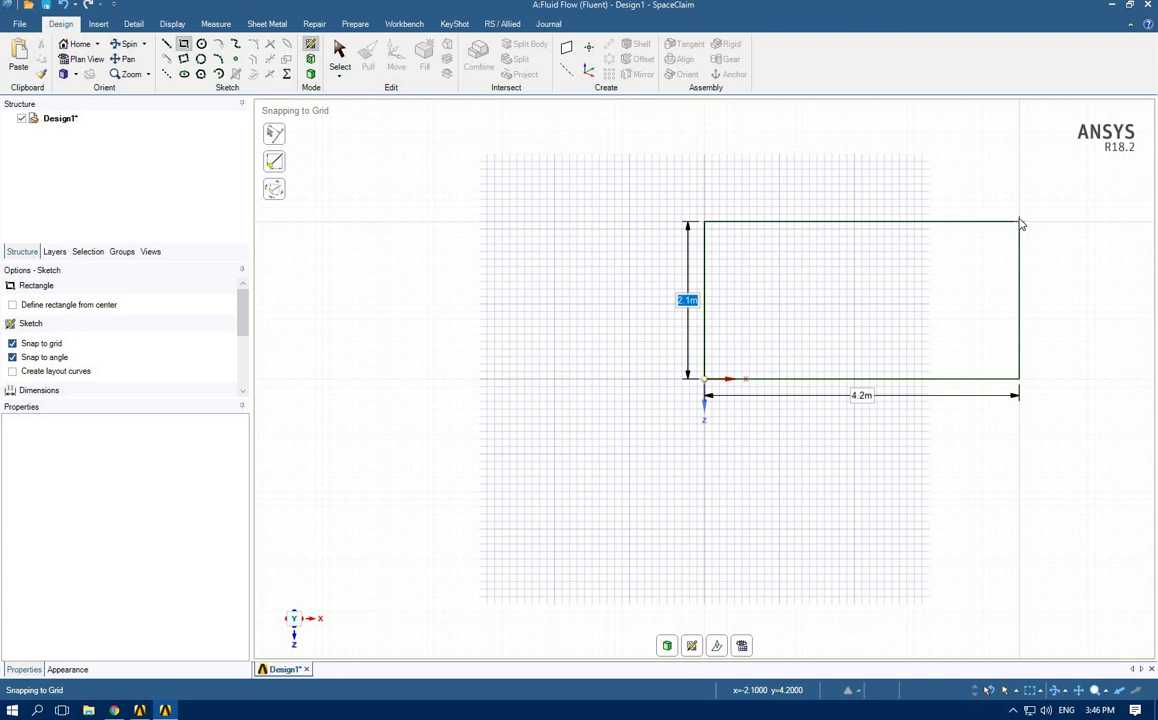
{"action": "type", "text": "400"}
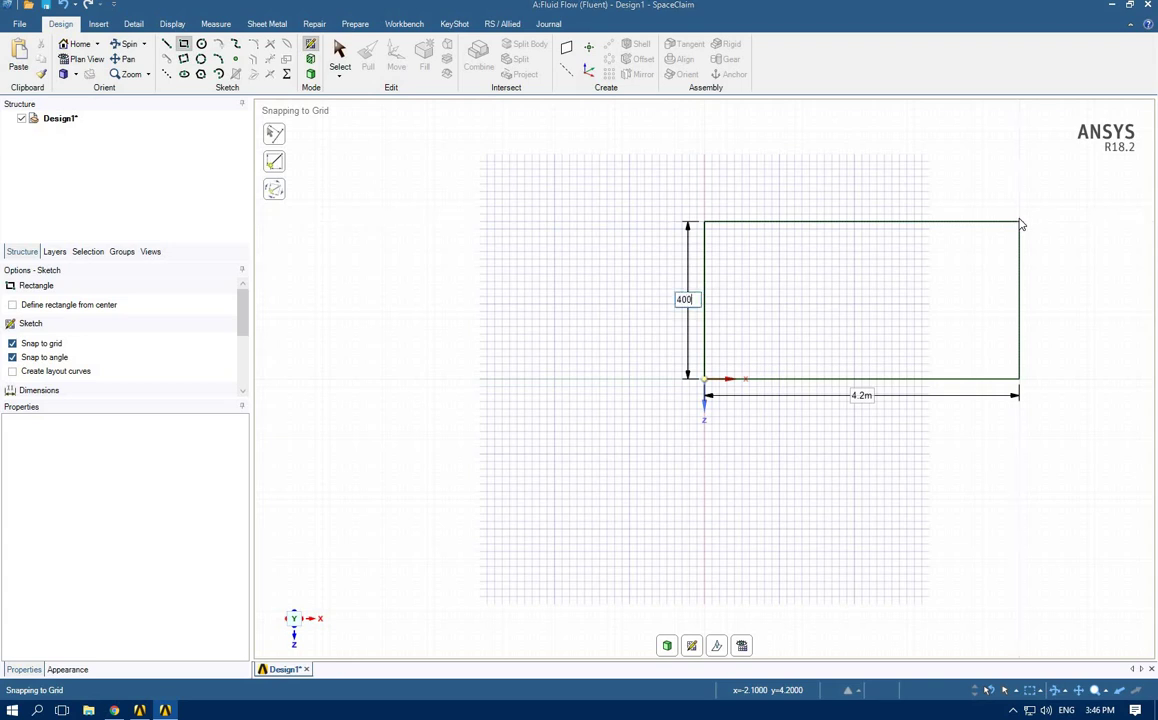
{"action": "key", "text": "Tab"}
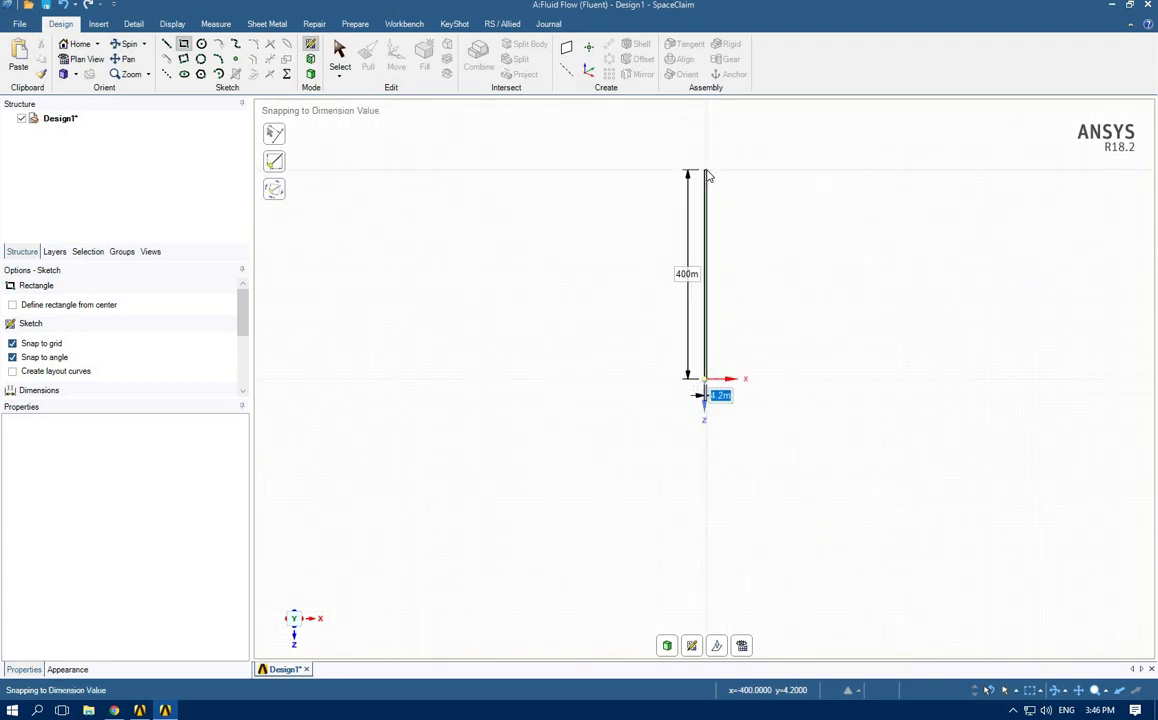
{"action": "type", "text": "1000"}
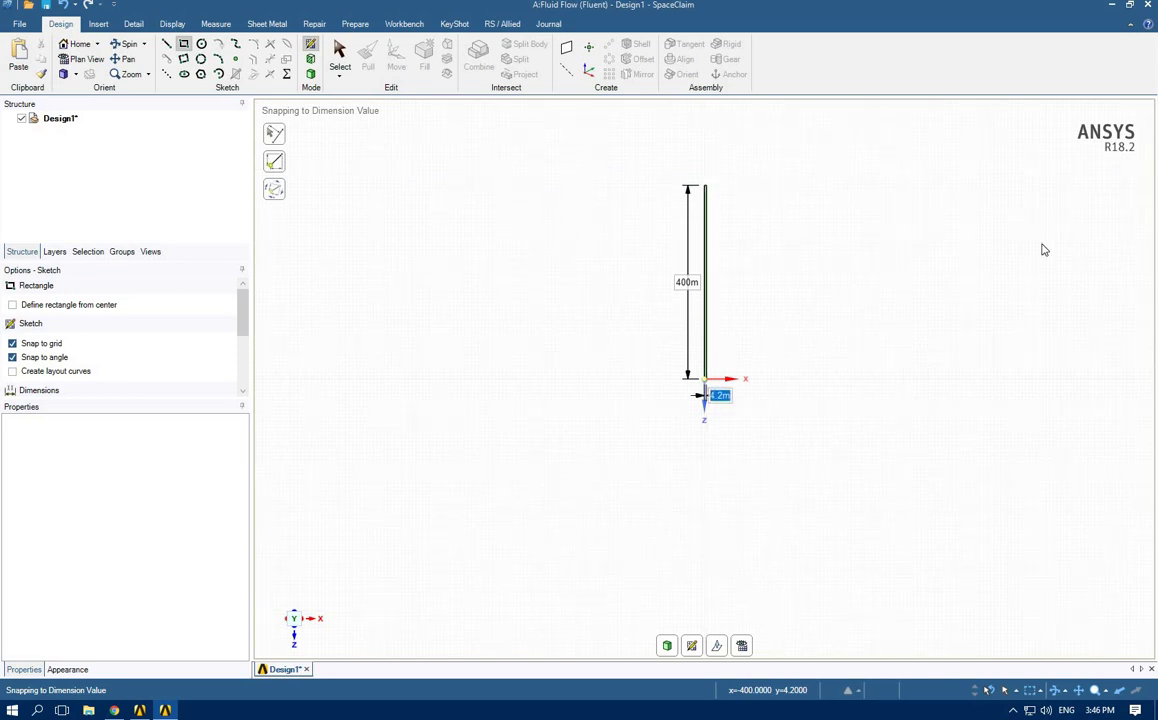
{"action": "key", "text": "Tab"}
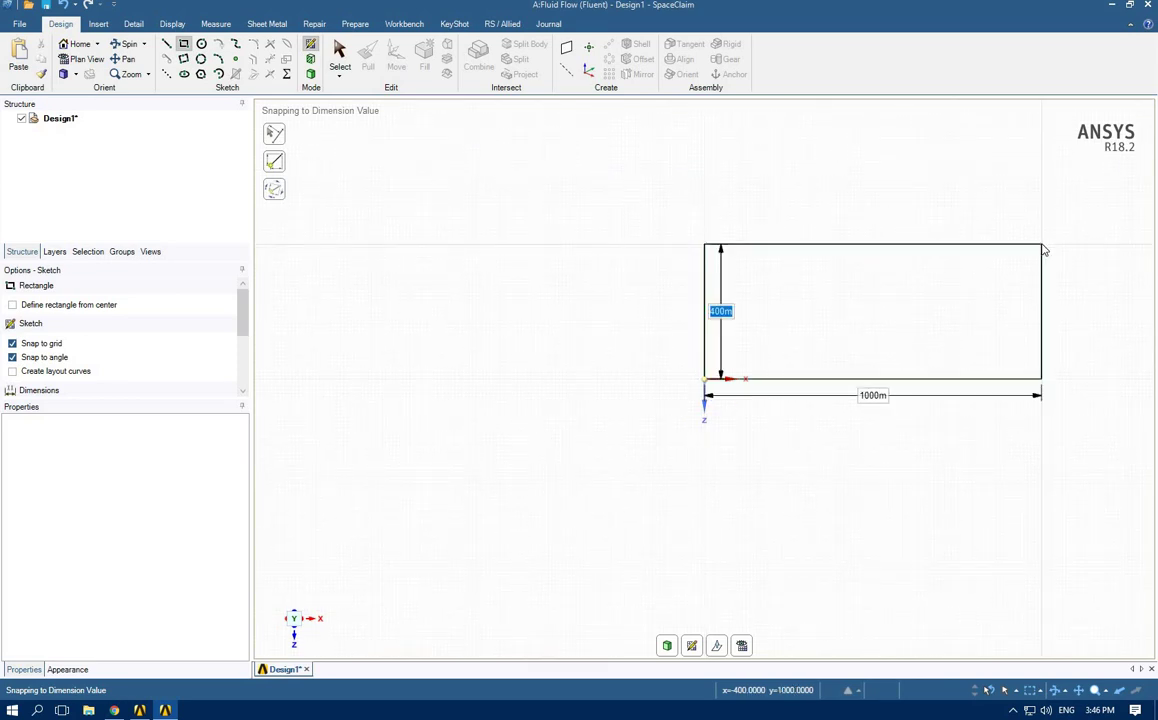
{"action": "key", "text": "Return"}
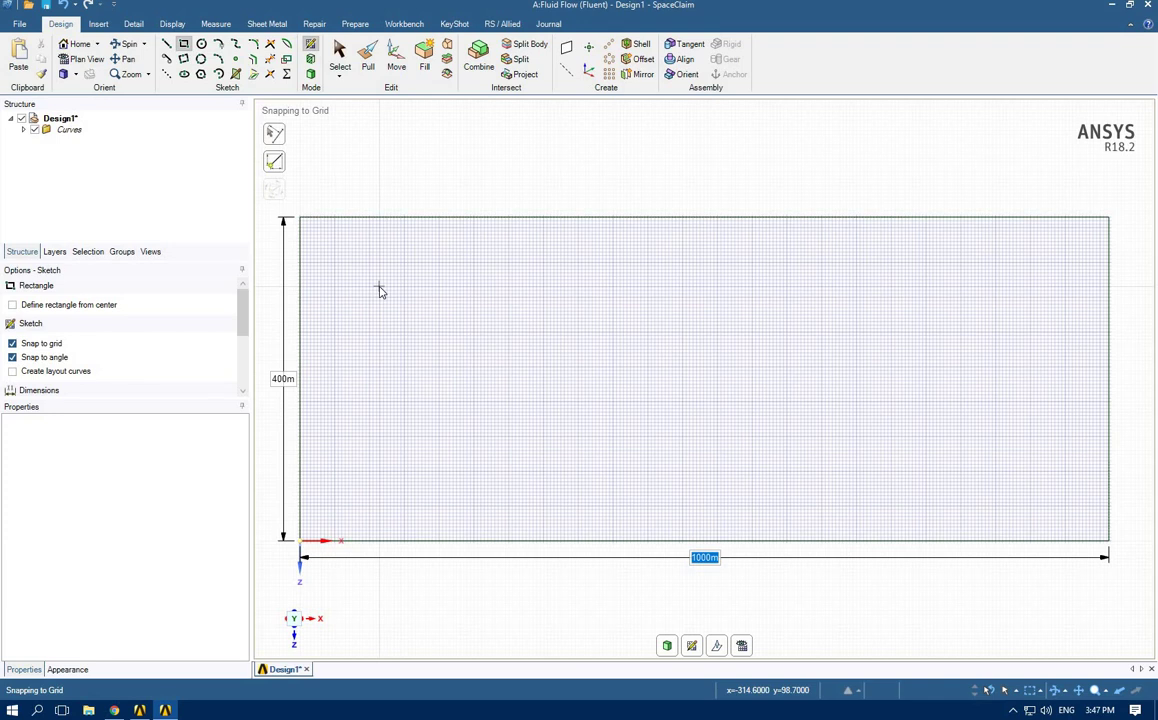
Step: Start a second rectangle with its first corner 100 m horizontally and 100 m vertically inside the outer rectangle's upper-left corner
{"action": "scroll", "coordinate": [52, 346], "scroll_direction": "down", "scroll_amount": 3}
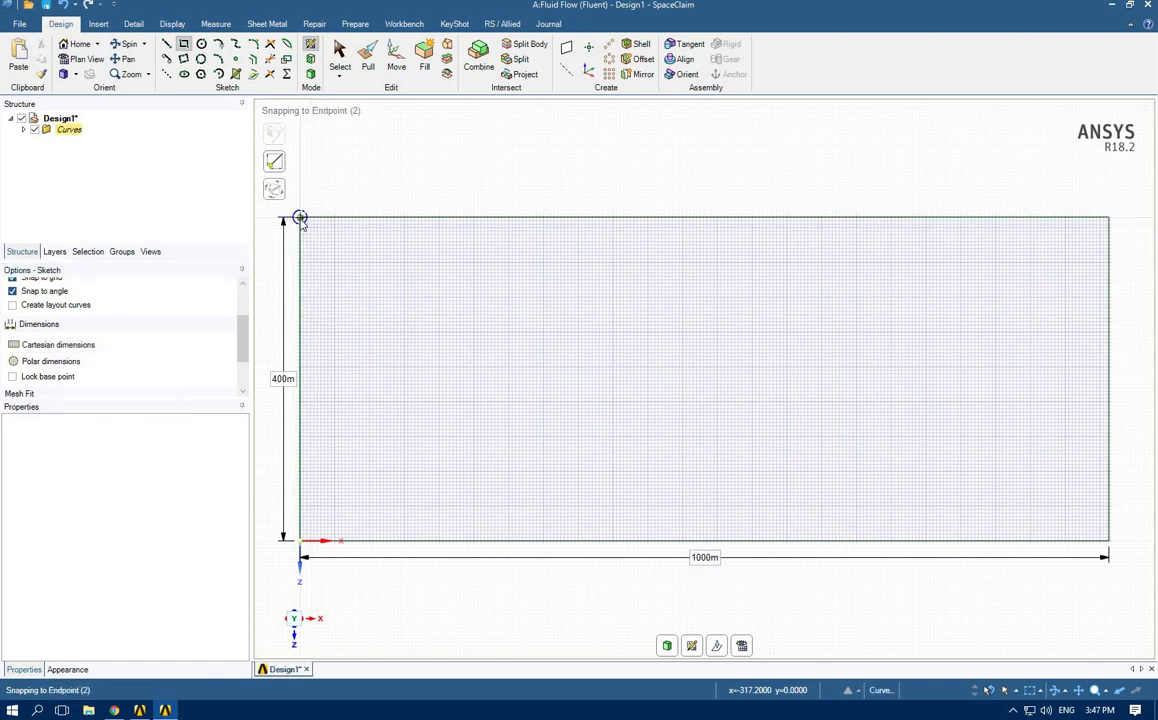
{"action": "left_click", "coordinate": [300, 218]}
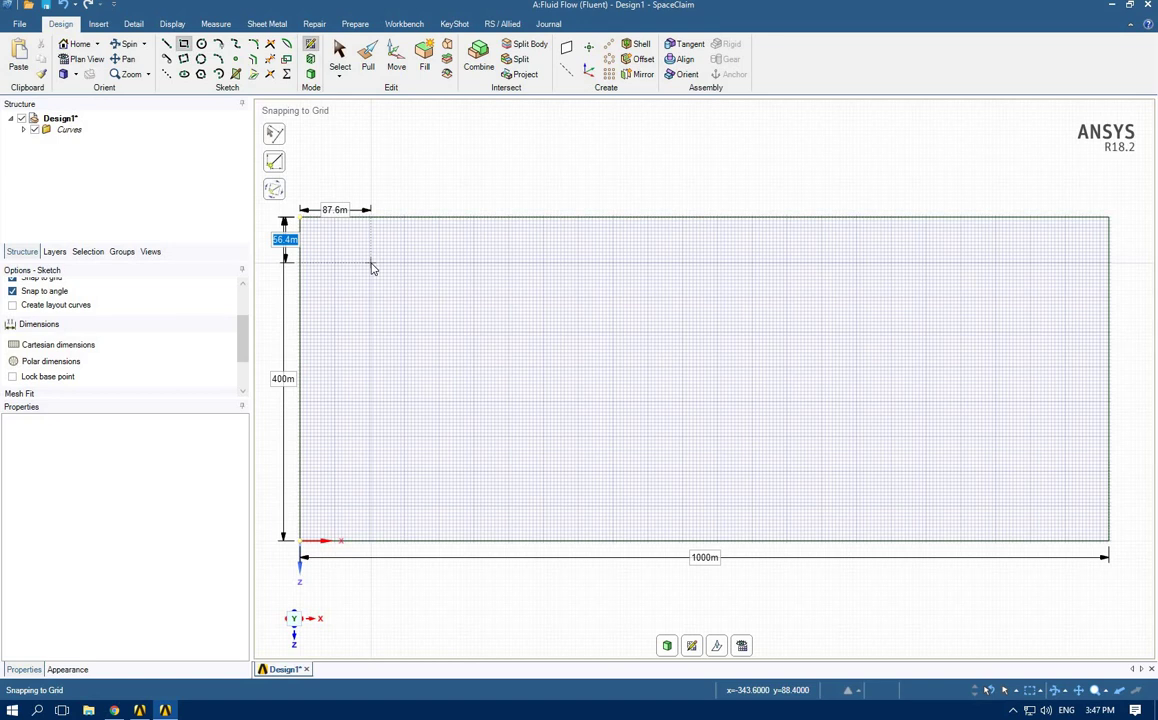
{"action": "type", "text": "100"}
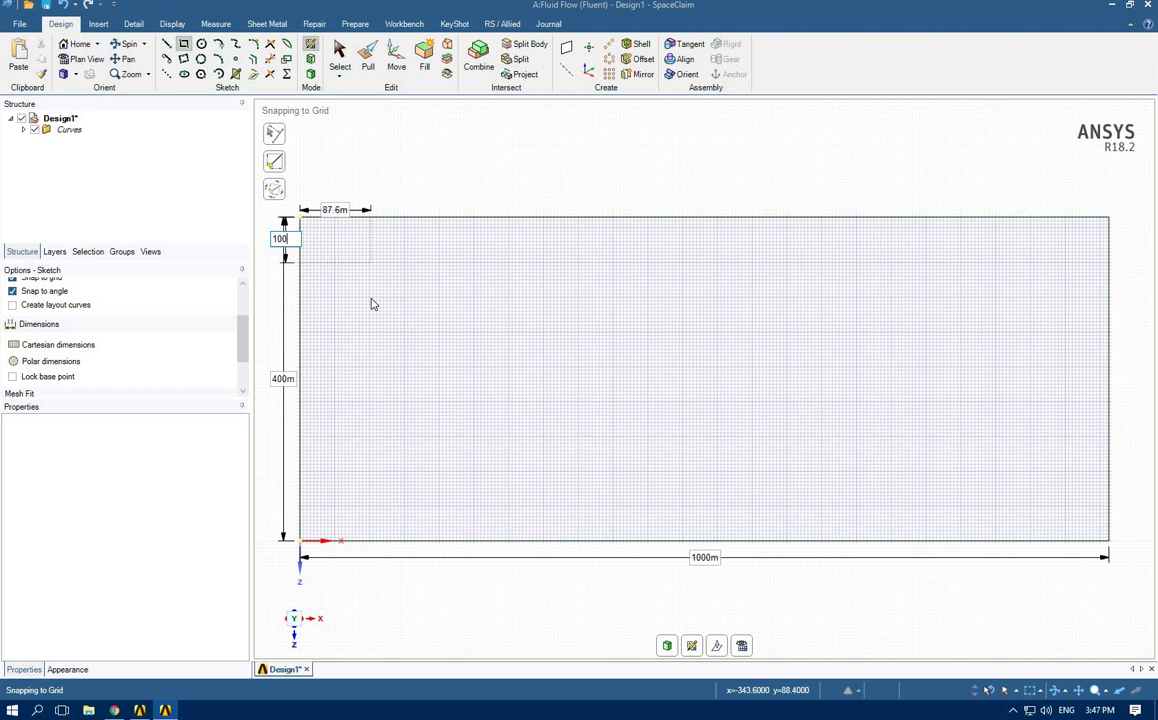
{"action": "key", "text": "Tab"}
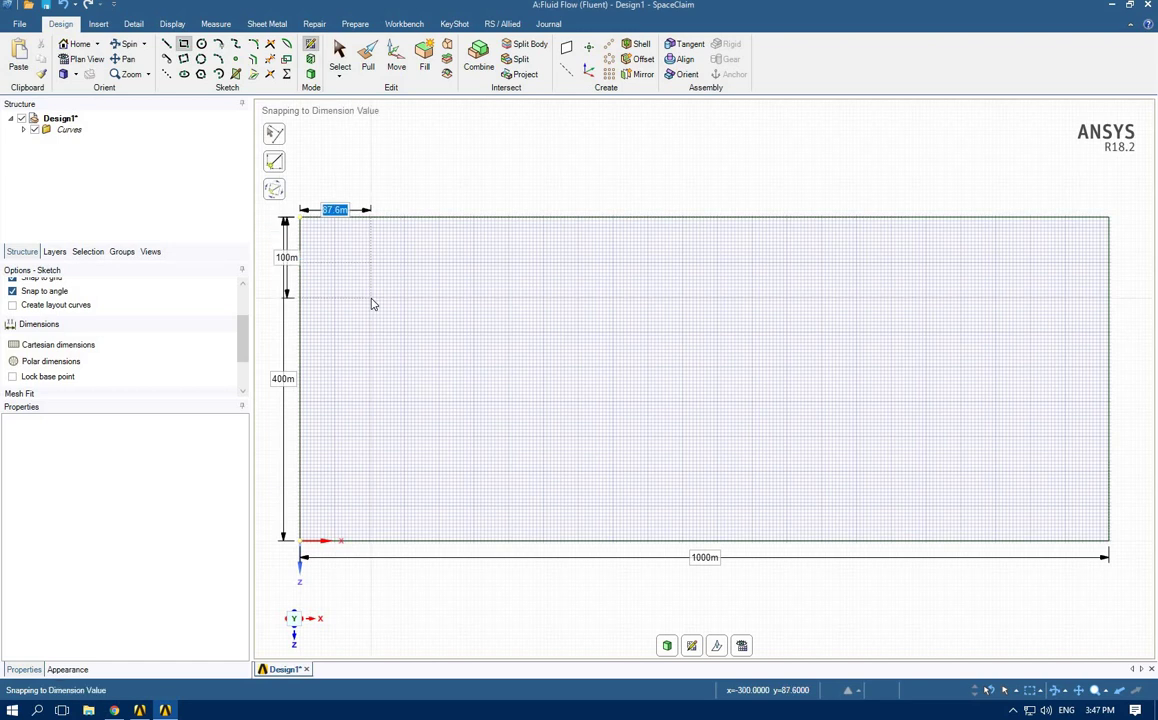
{"action": "type", "text": "100"}
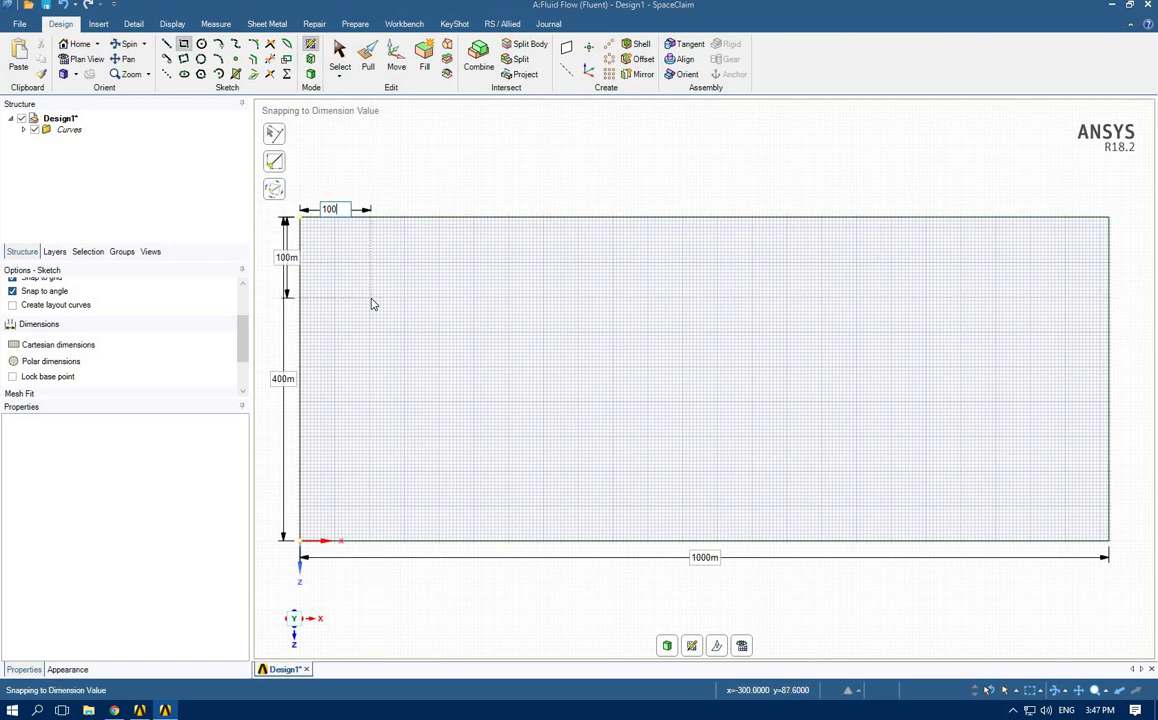
{"action": "key", "text": "Tab"}
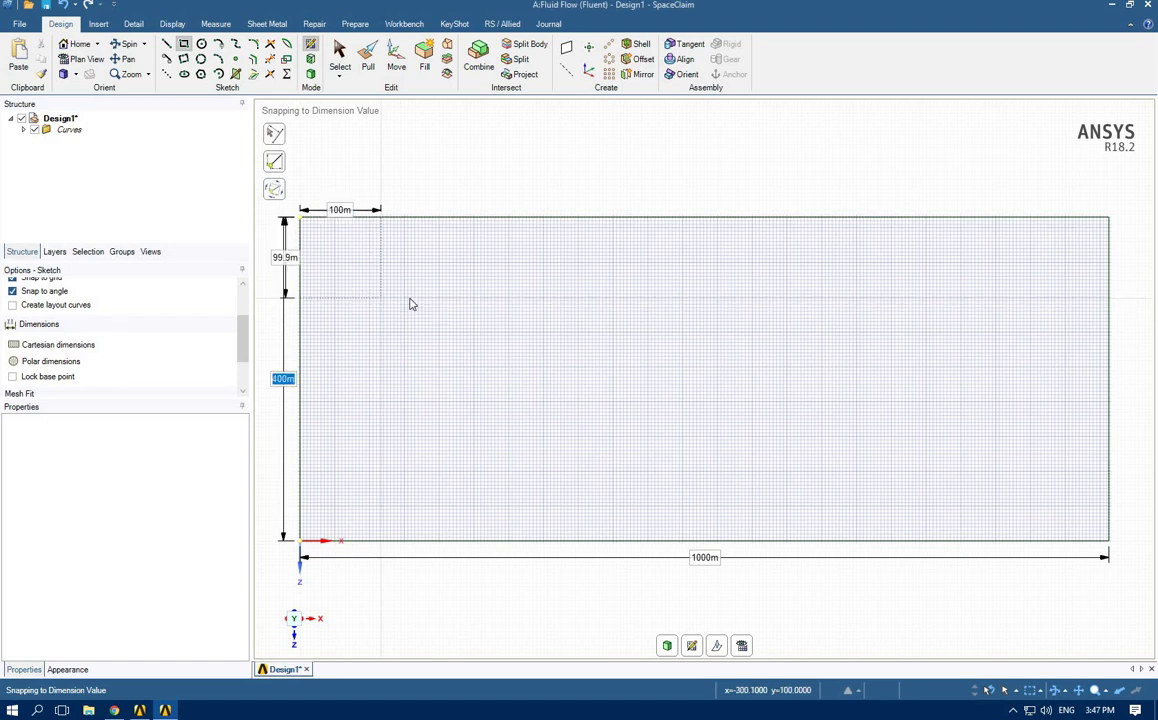
{"action": "key", "text": "Tab"}
{"action": "key", "text": "Tab"}
{"action": "type", "text": "10"}
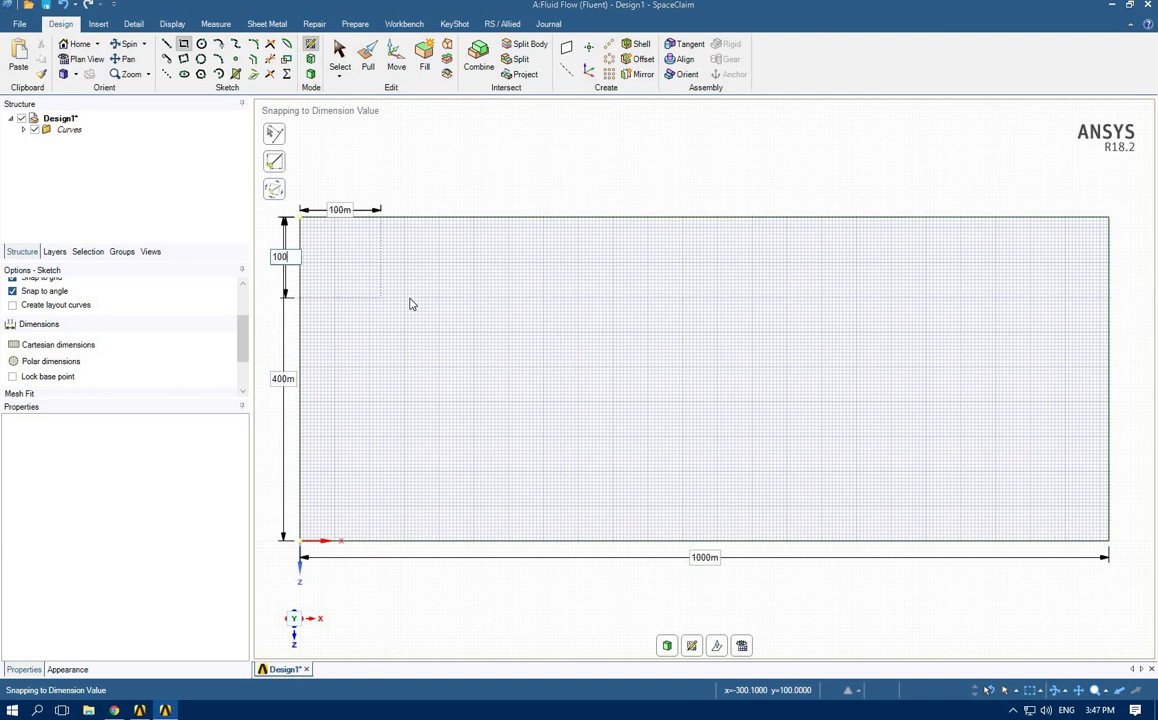
{"action": "key", "text": "Return"}
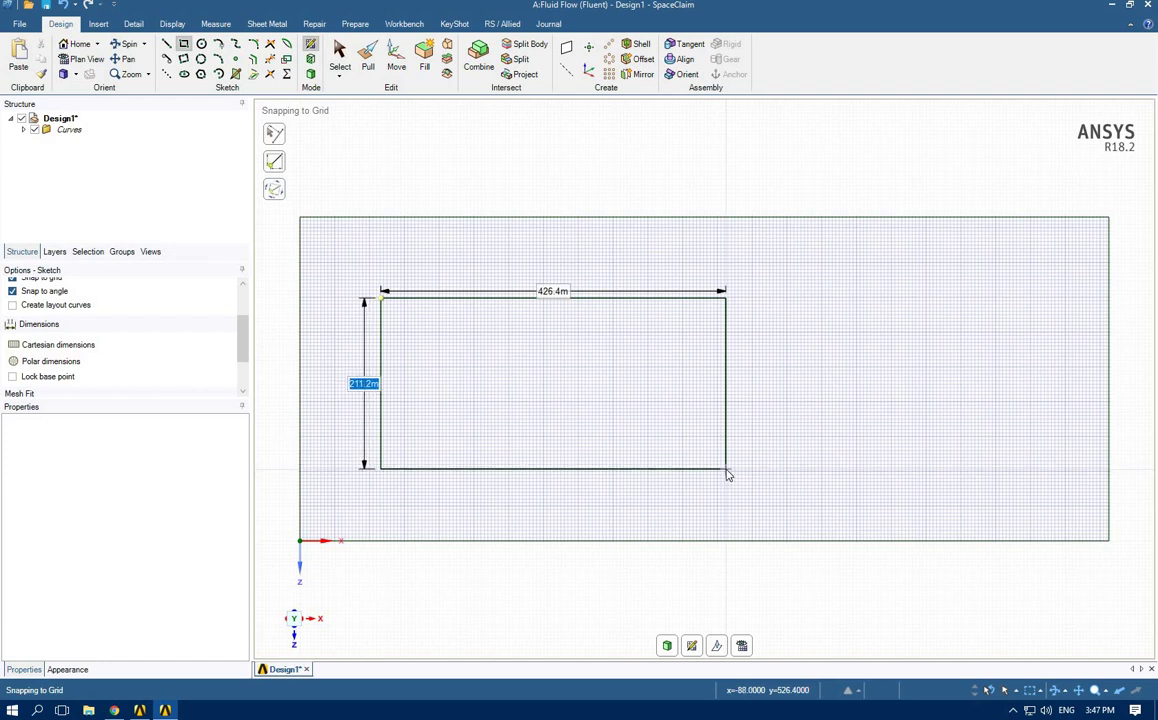
Step: Set the inner rectangle's height to 200 m and its width to 400 m
{"action": "type", "text": "200"}
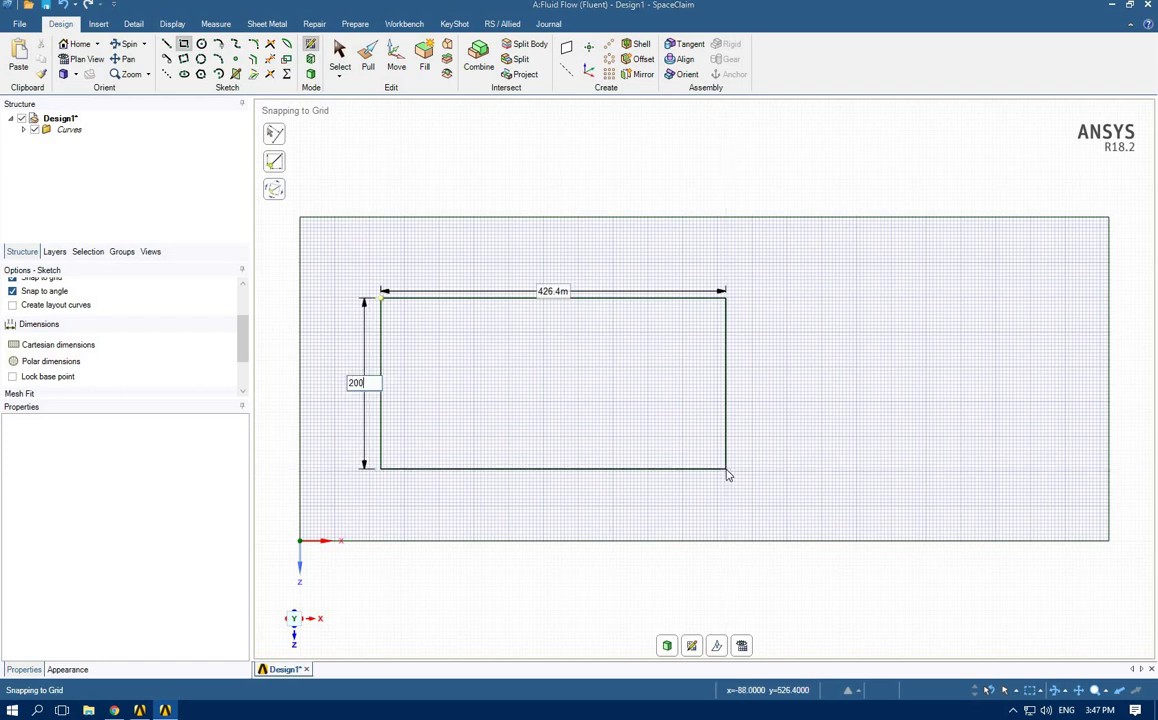
{"action": "key", "text": "Tab"}
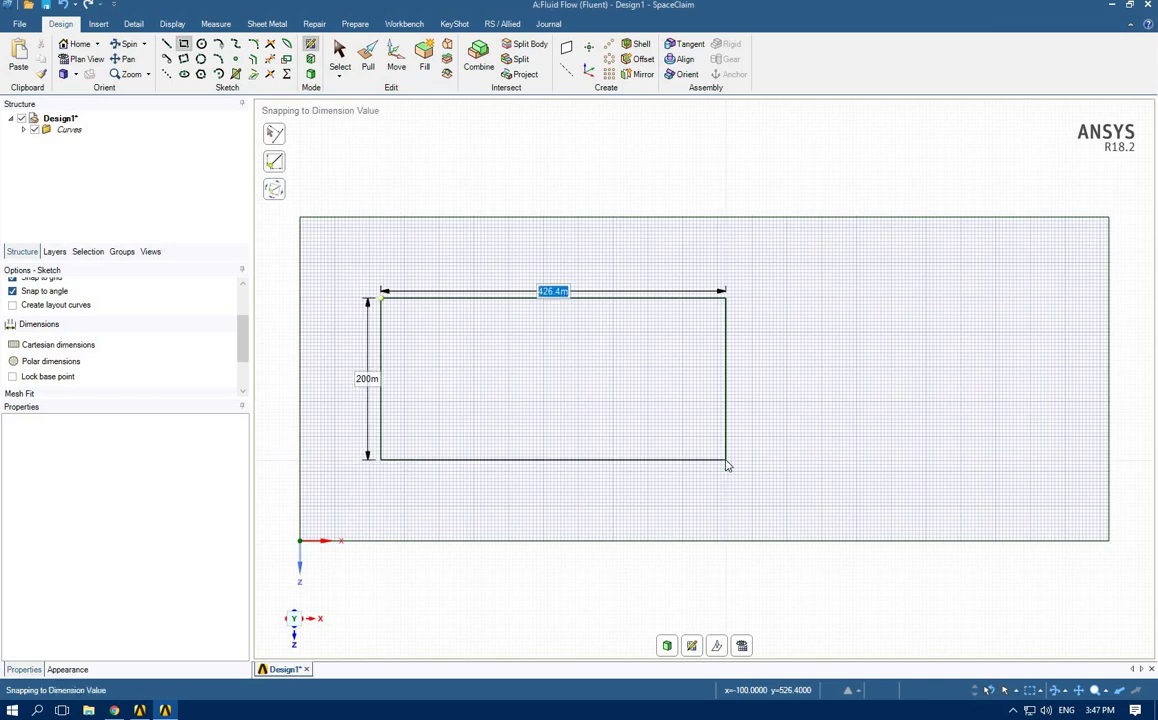
{"action": "type", "text": "4"}
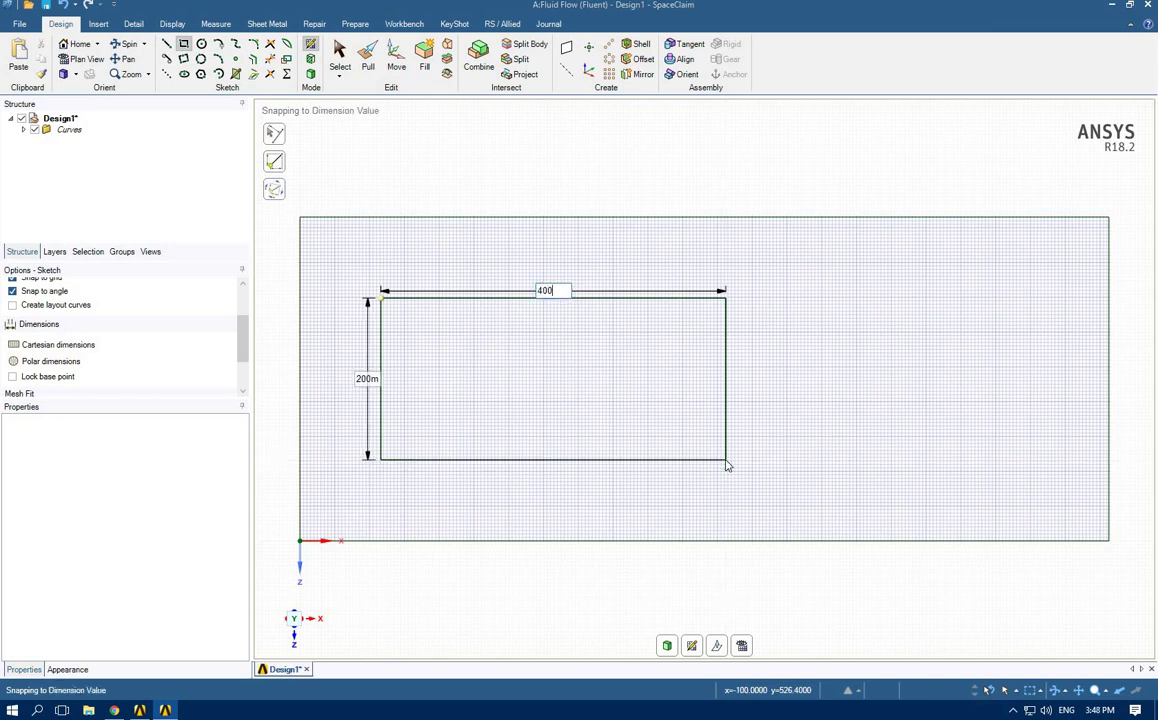
{"action": "type", "text": "00"}
{"action": "key", "text": "Tab"}
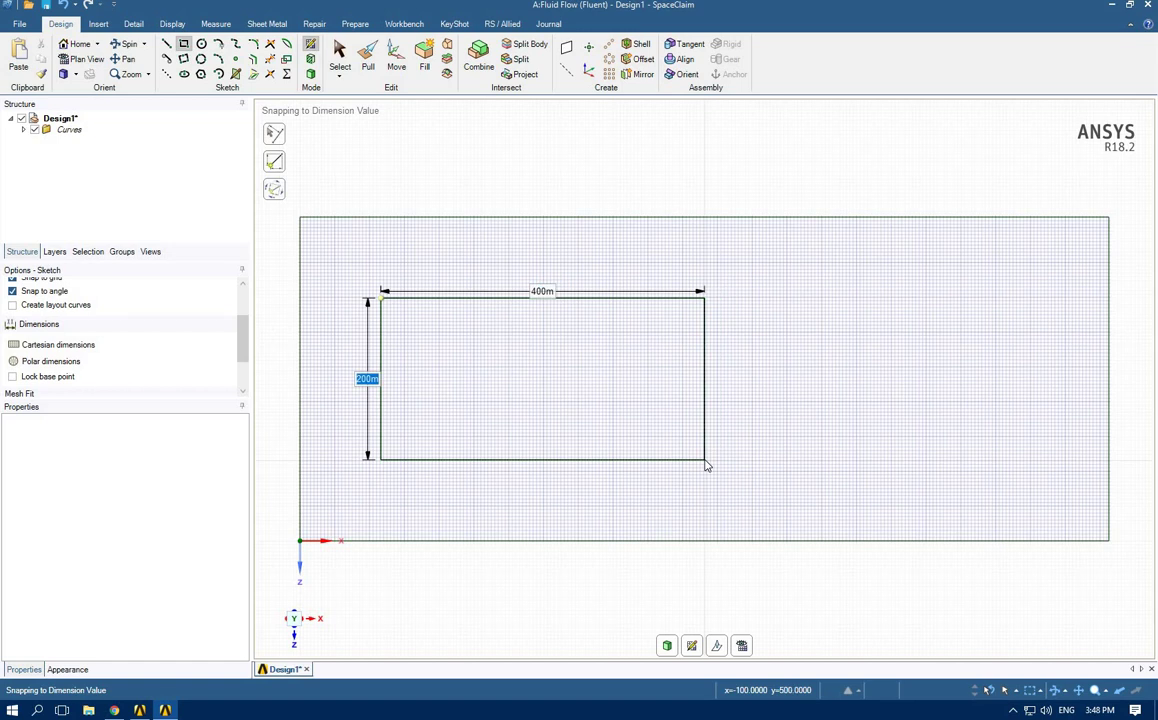
Step: Set the inner rectangle's width to 500 m and finish the rectangle
{"action": "key", "text": "Tab"}
{"action": "type", "text": "5"}
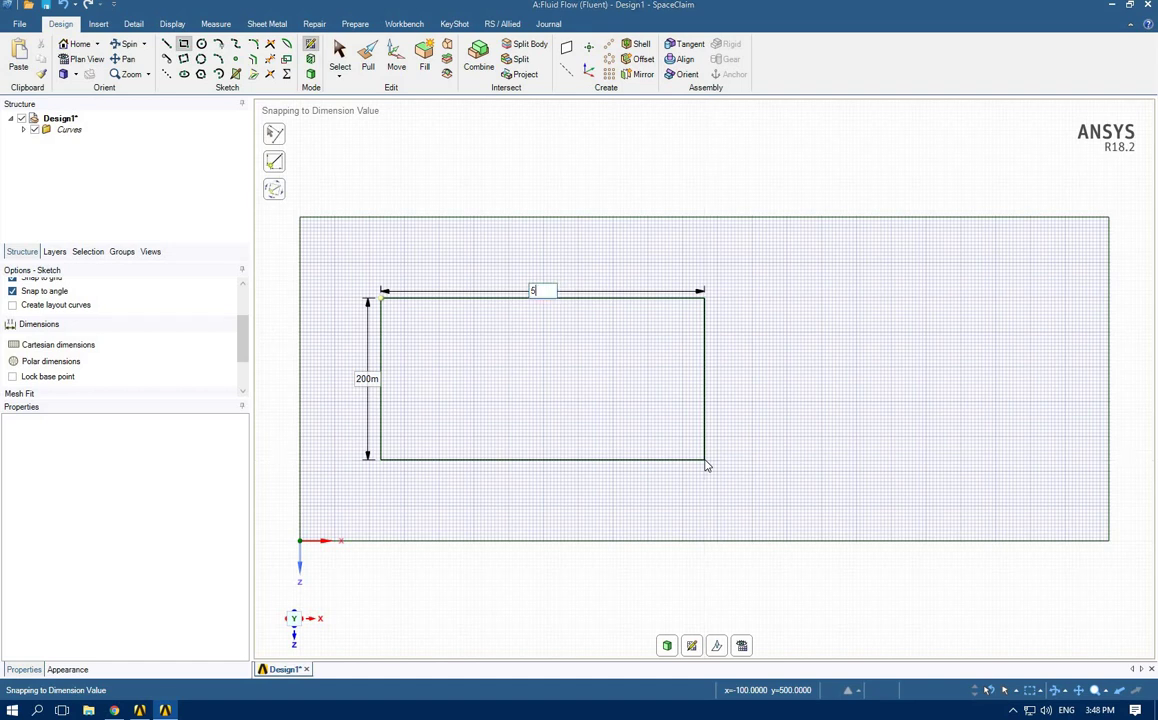
{"action": "key", "text": "Return"}
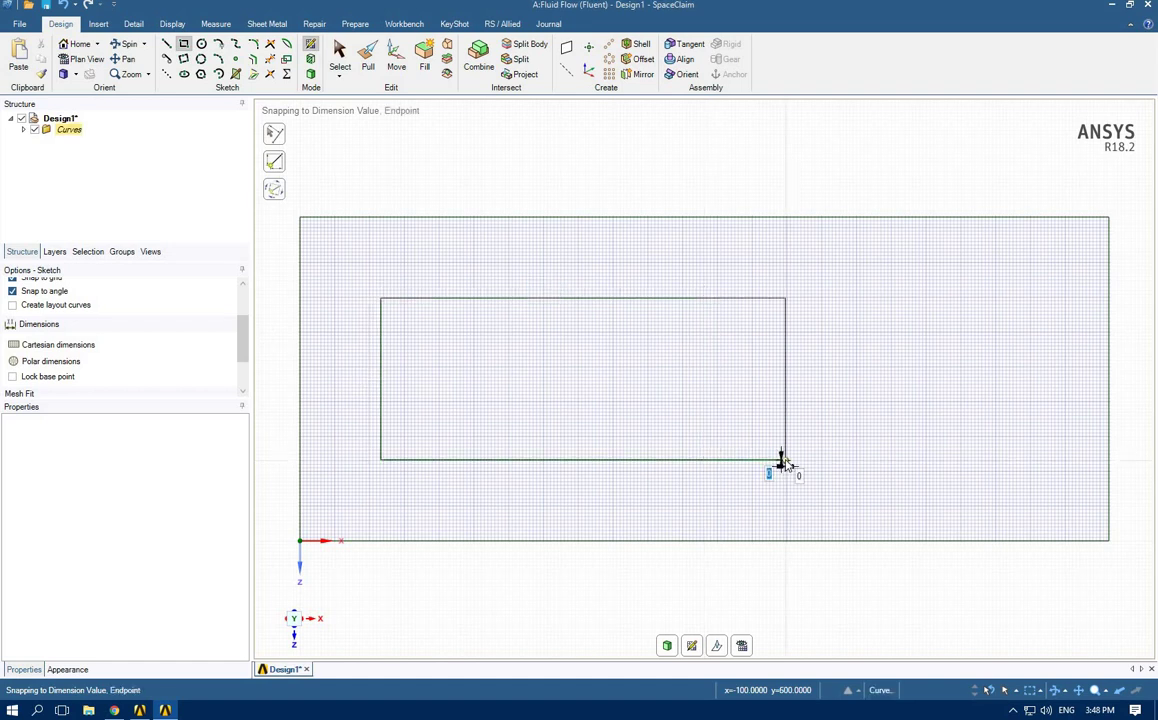
{"action": "left_click", "coordinate": [783, 463]}
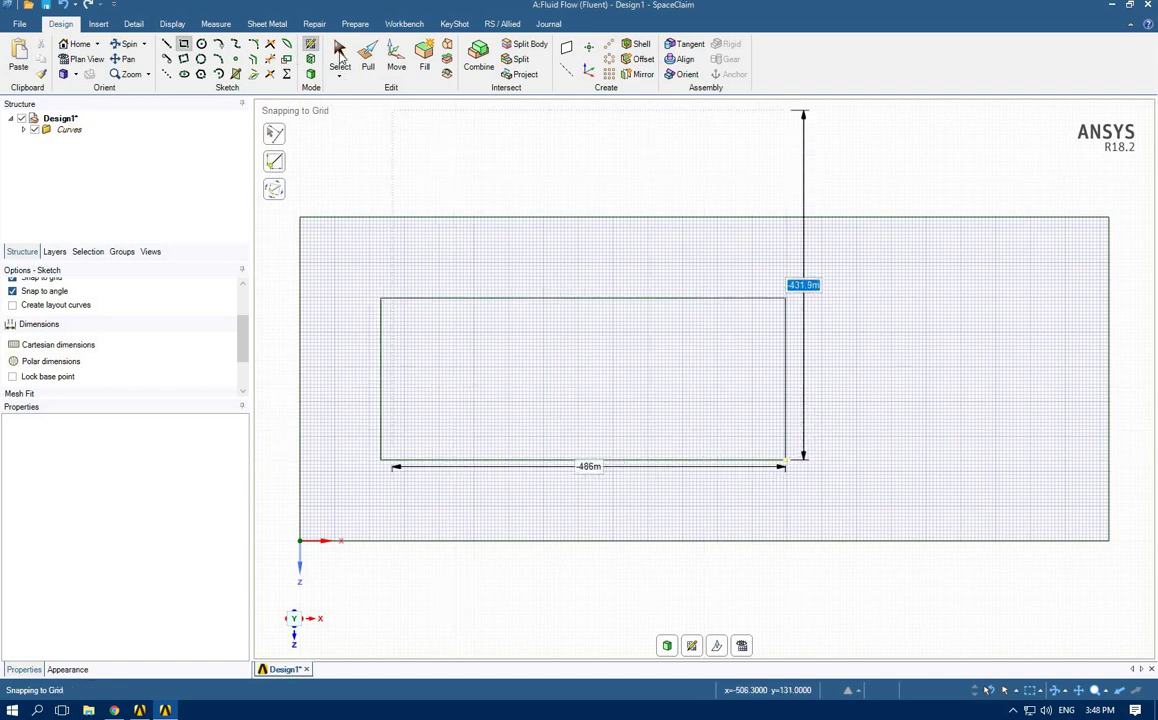
{"action": "left_click", "coordinate": [341, 57]}
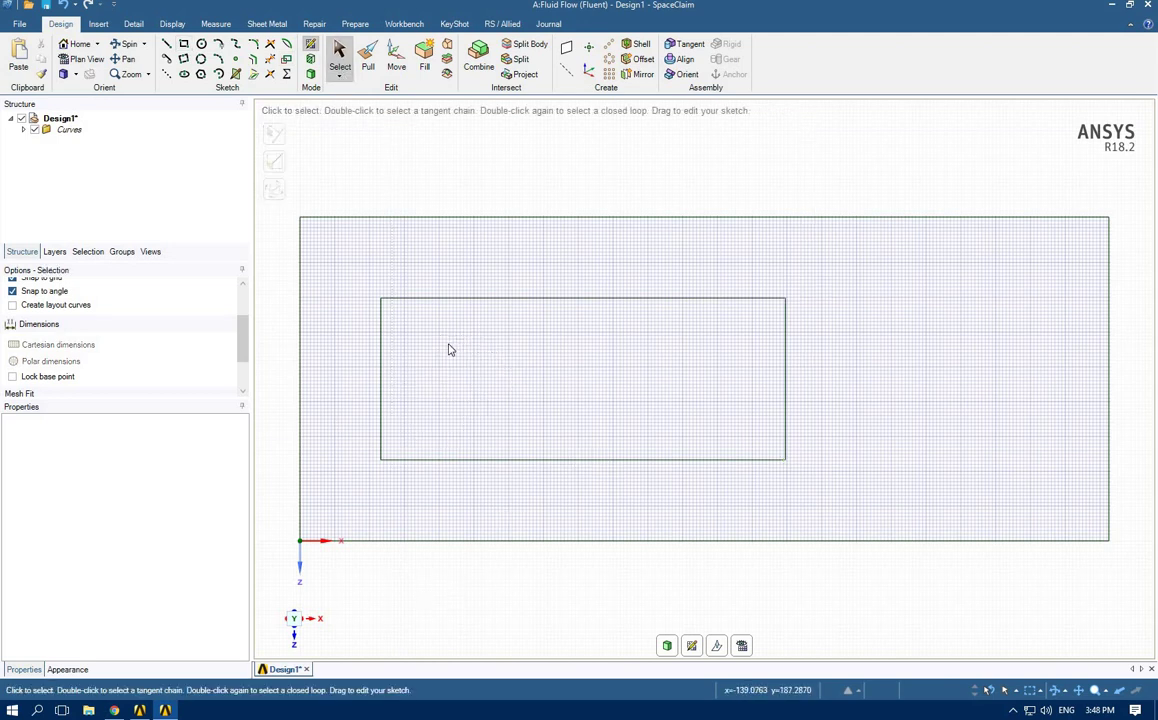
Step: Sketch a 40 m diameter circle centred 100 m below and 50 m right of the inner rectangle's upper-left corner
{"action": "scroll", "coordinate": [372, 362], "scroll_direction": "up", "scroll_amount": 1}
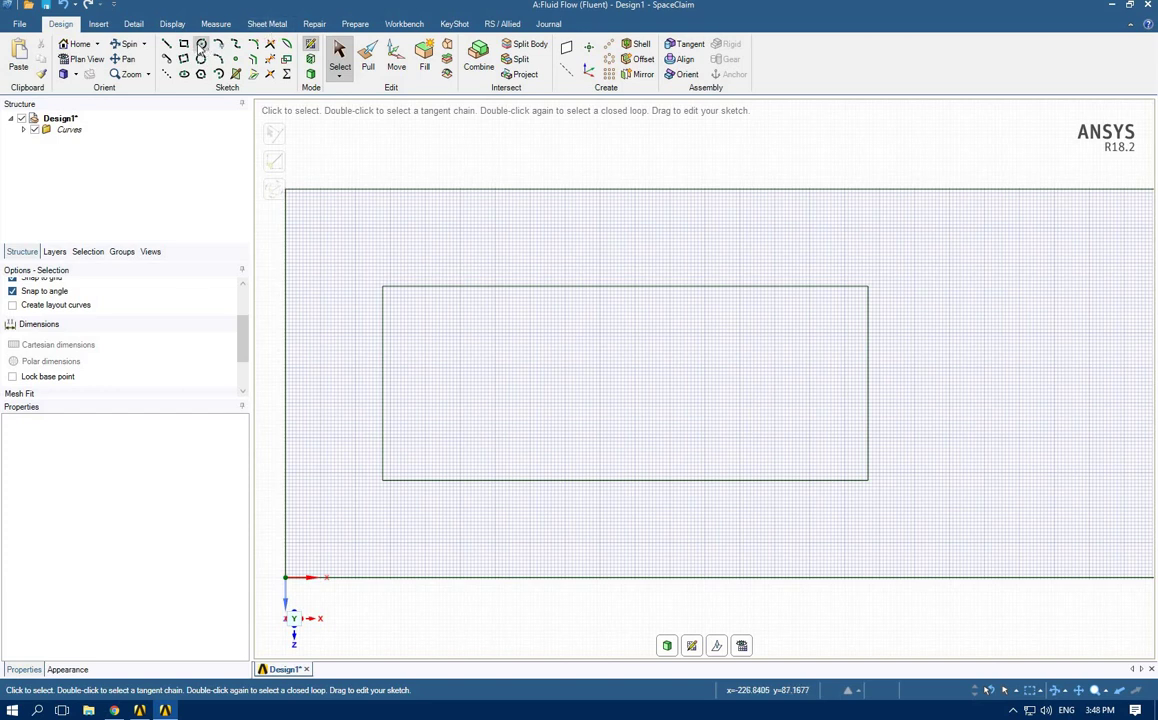
{"action": "key", "text": "c"}
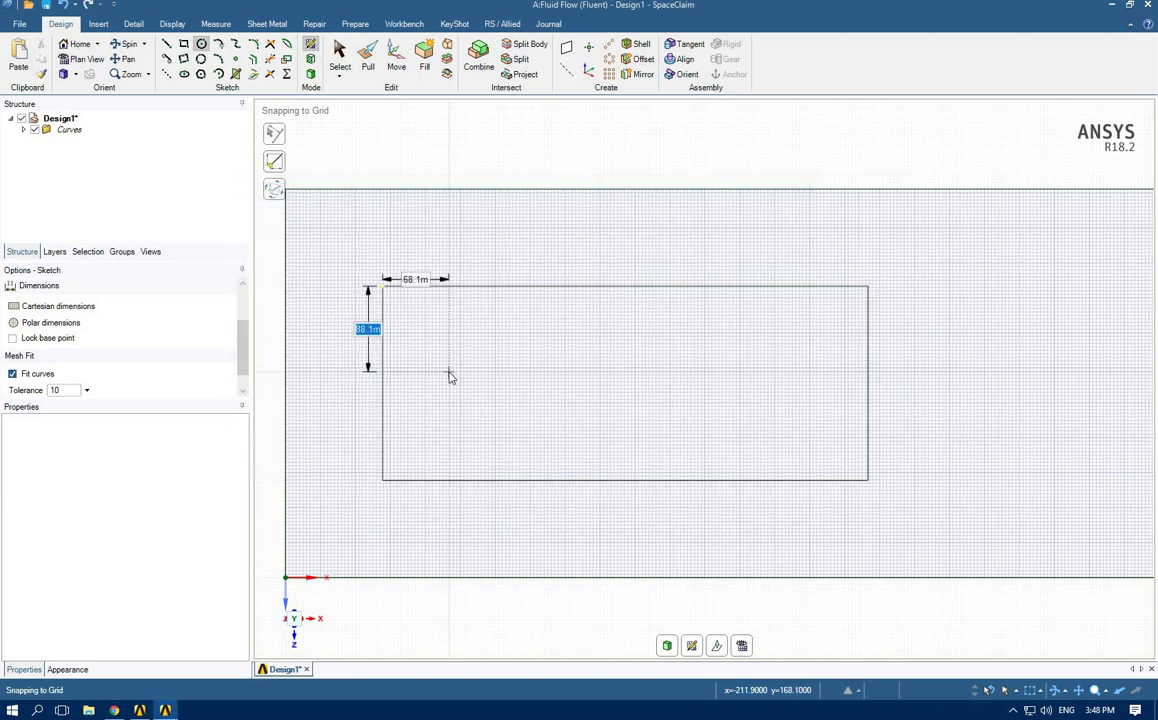
{"action": "type", "text": "100"}
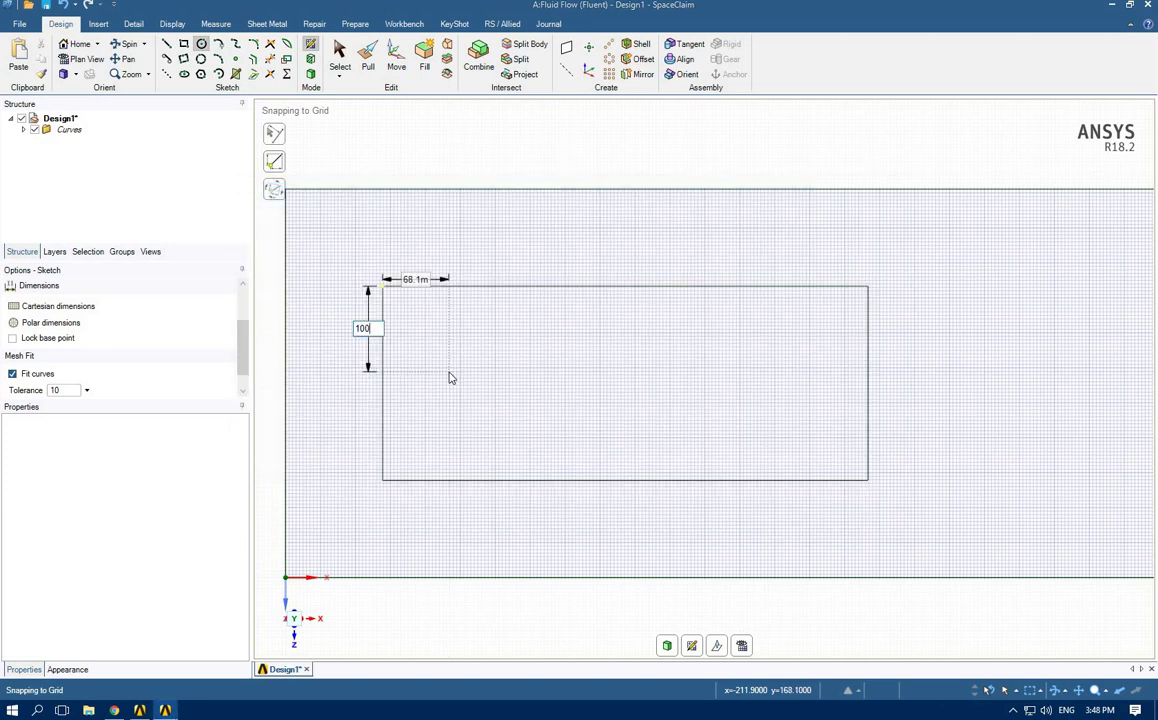
{"action": "key", "text": "Tab"}
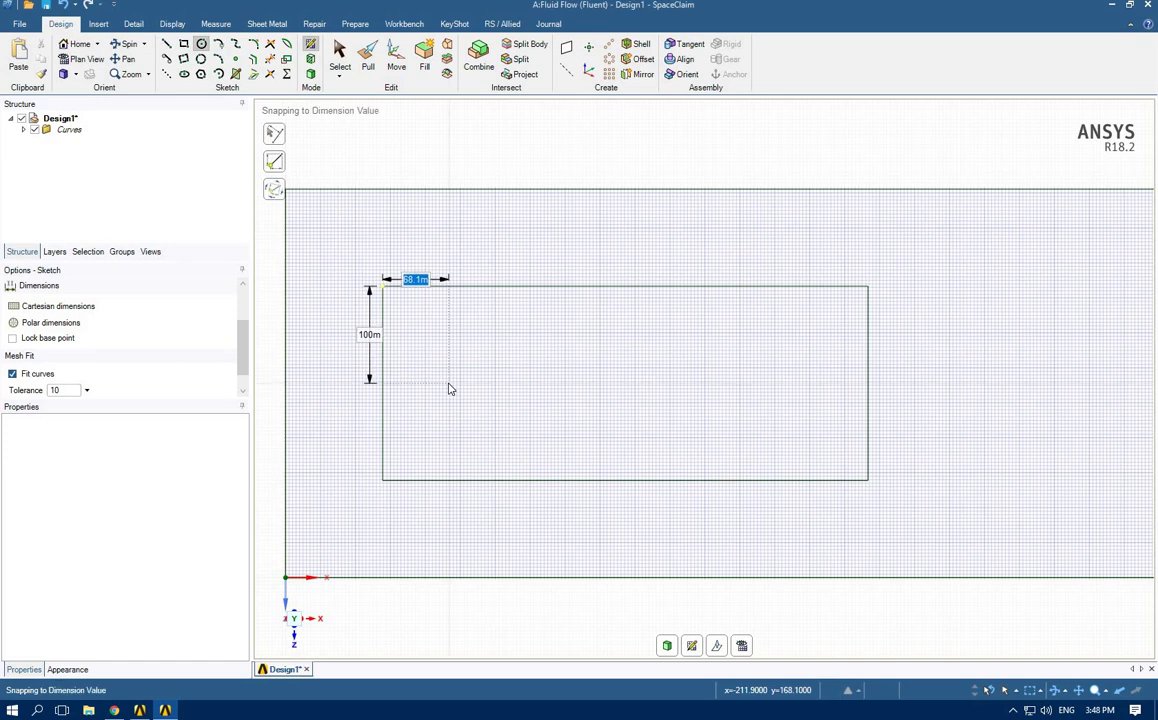
{"action": "type", "text": "5"}
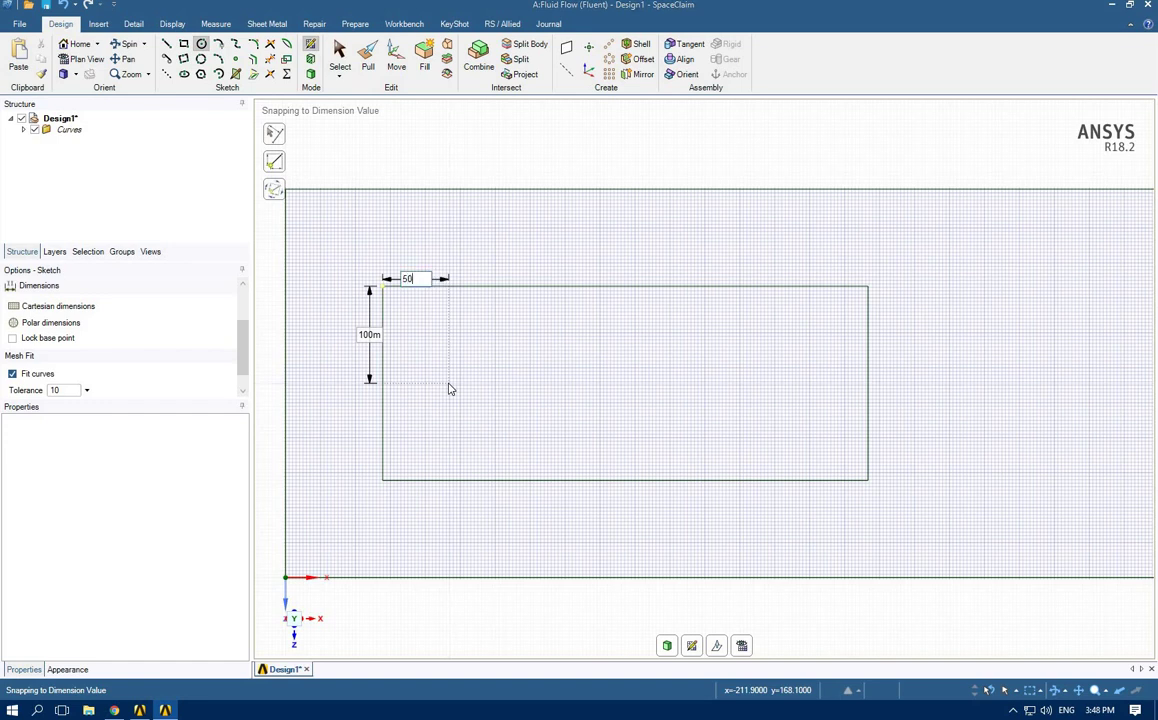
{"action": "type", "text": "0"}
{"action": "key", "text": "Return"}
{"action": "left_click", "coordinate": [430, 383]}
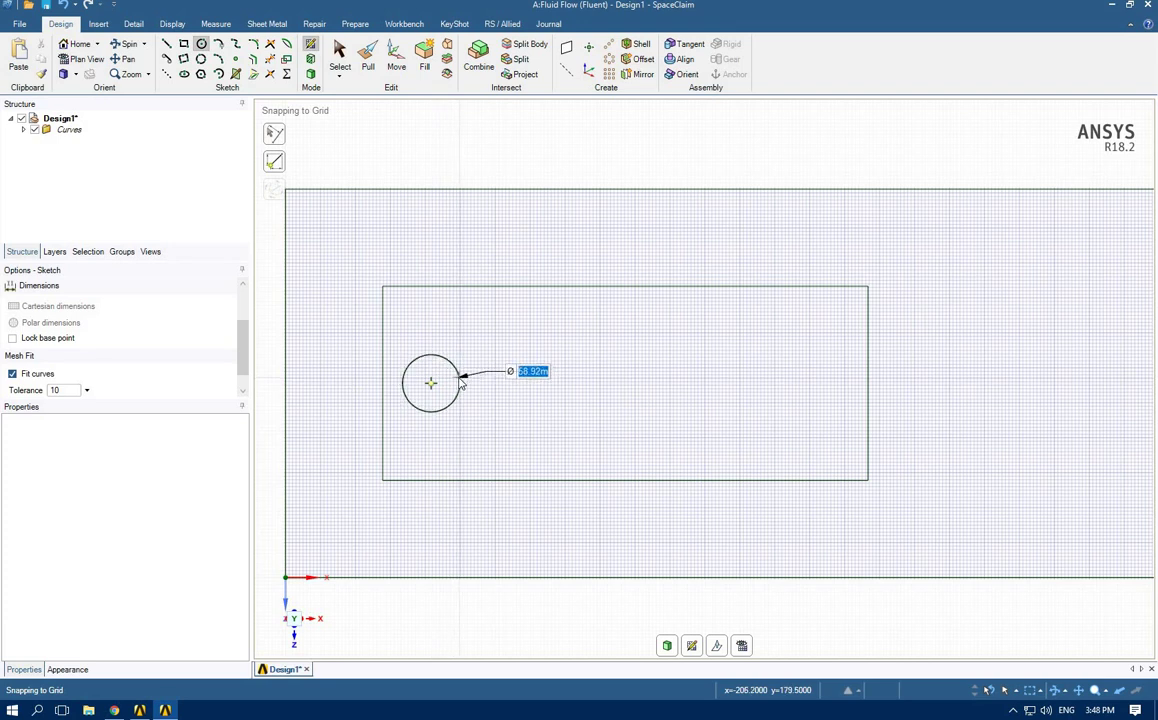
{"action": "type", "text": "40"}
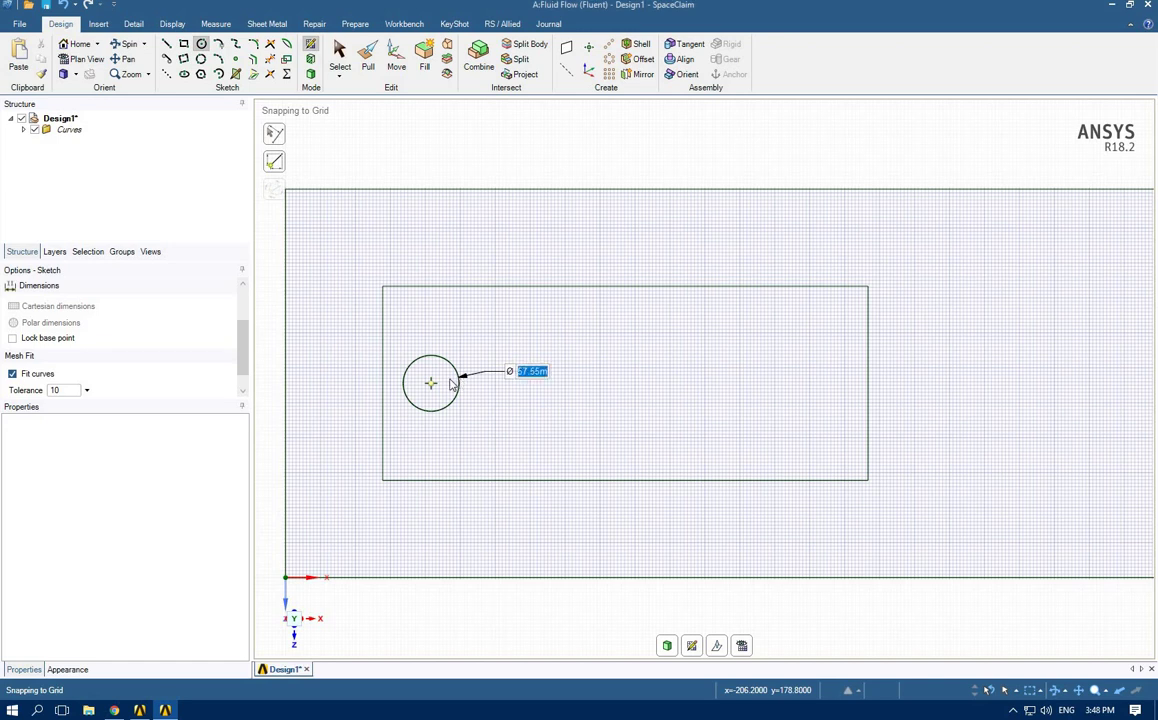
{"action": "key", "text": "Return"}
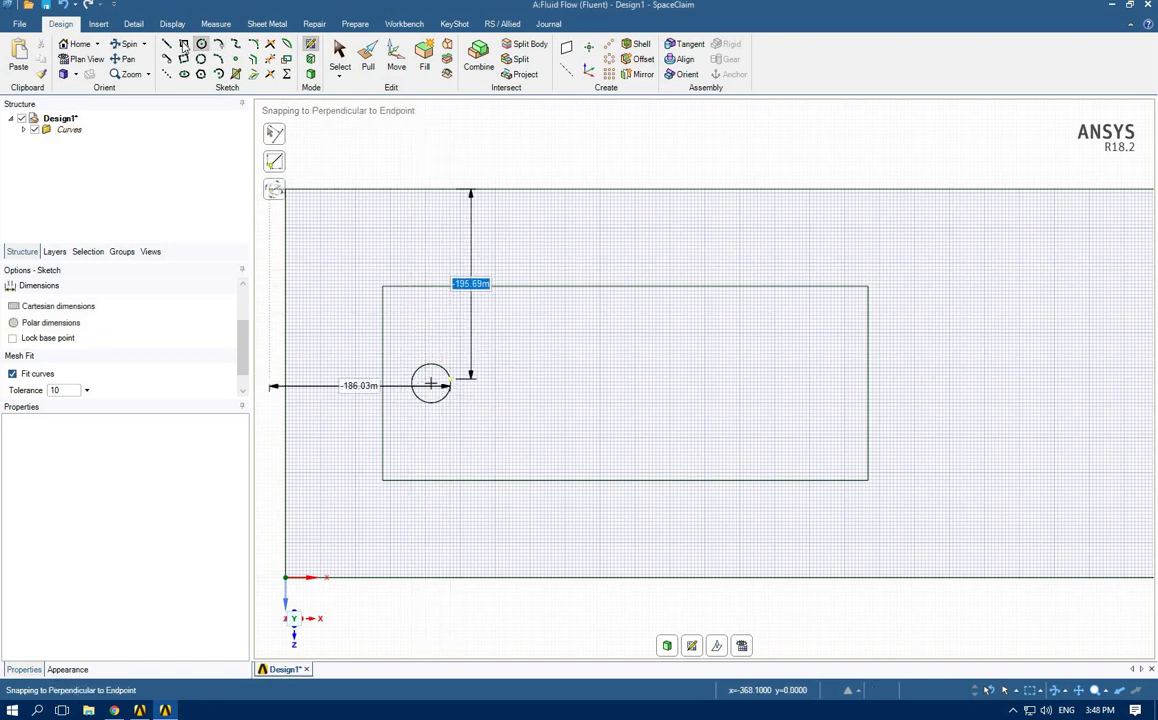
Step: Sketch a small rectangle about 88 m wide and 33 m high above and right of the circle, inside the inner rectangle
{"action": "left_click", "coordinate": [183, 44]}
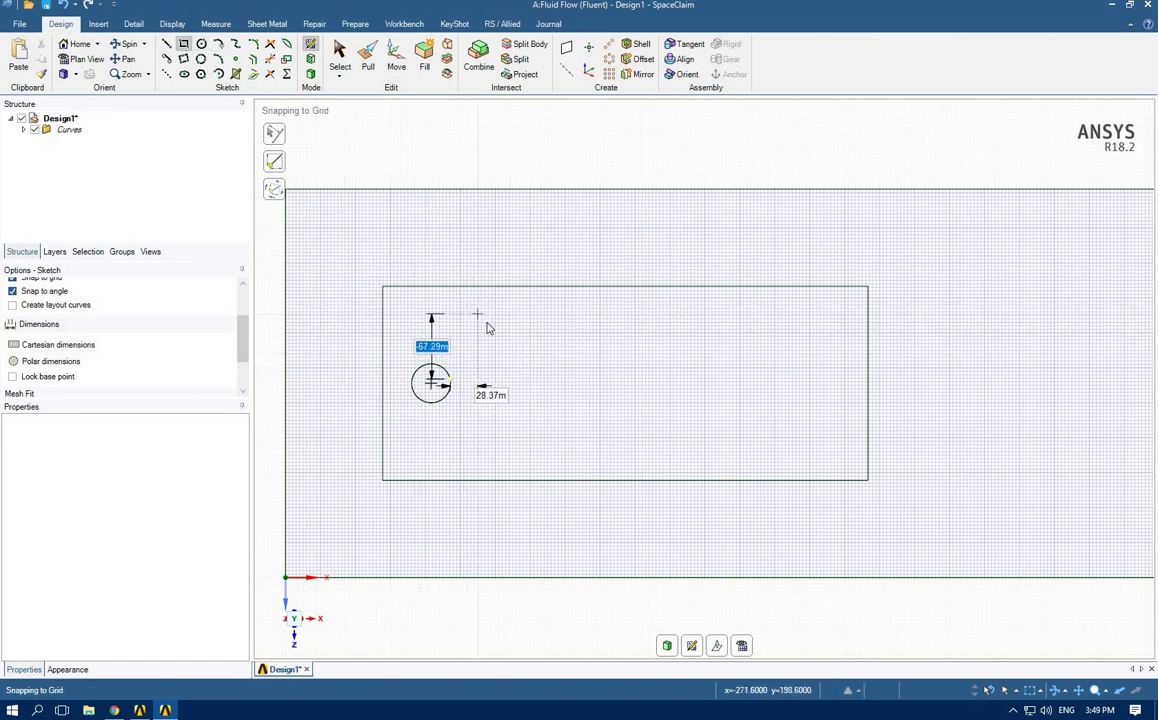
{"action": "left_click", "coordinate": [340, 52]}
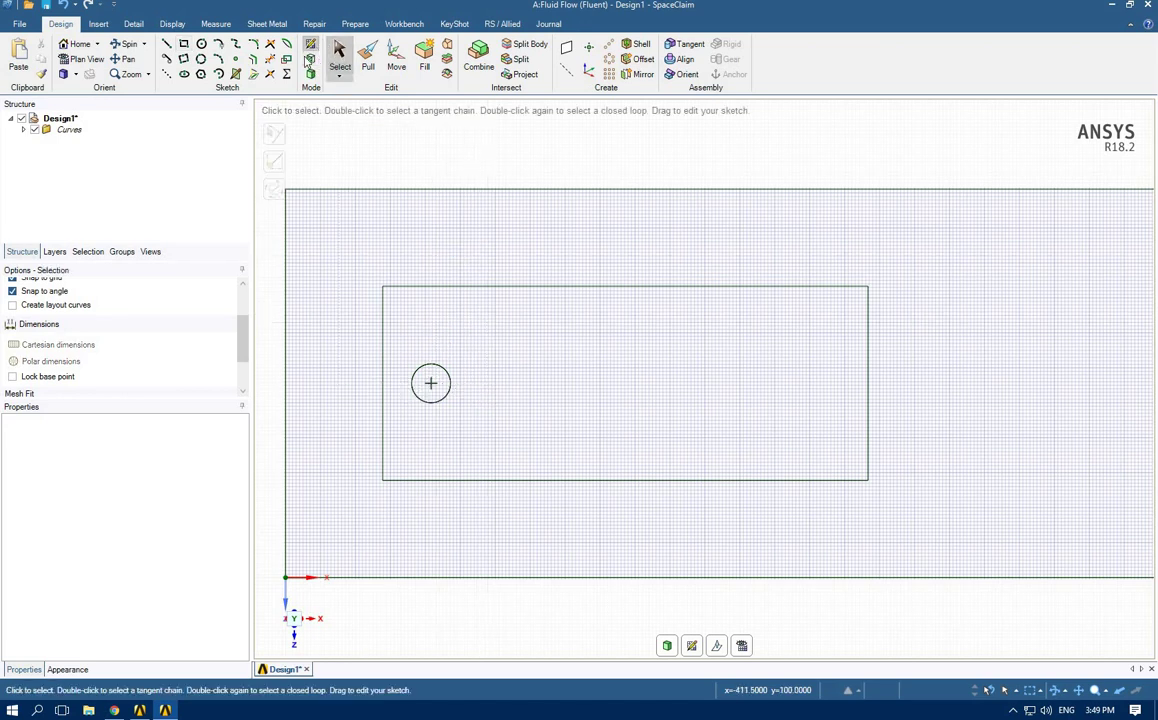
{"action": "key", "text": "r"}
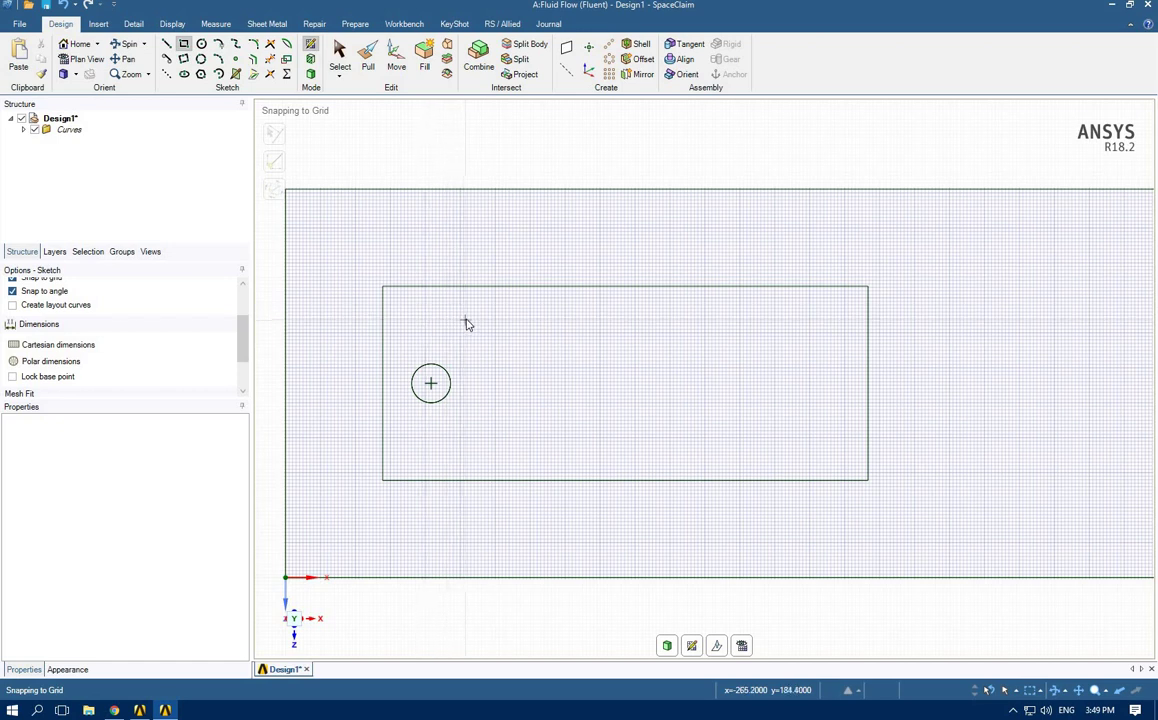
{"action": "left_click", "coordinate": [464, 331]}
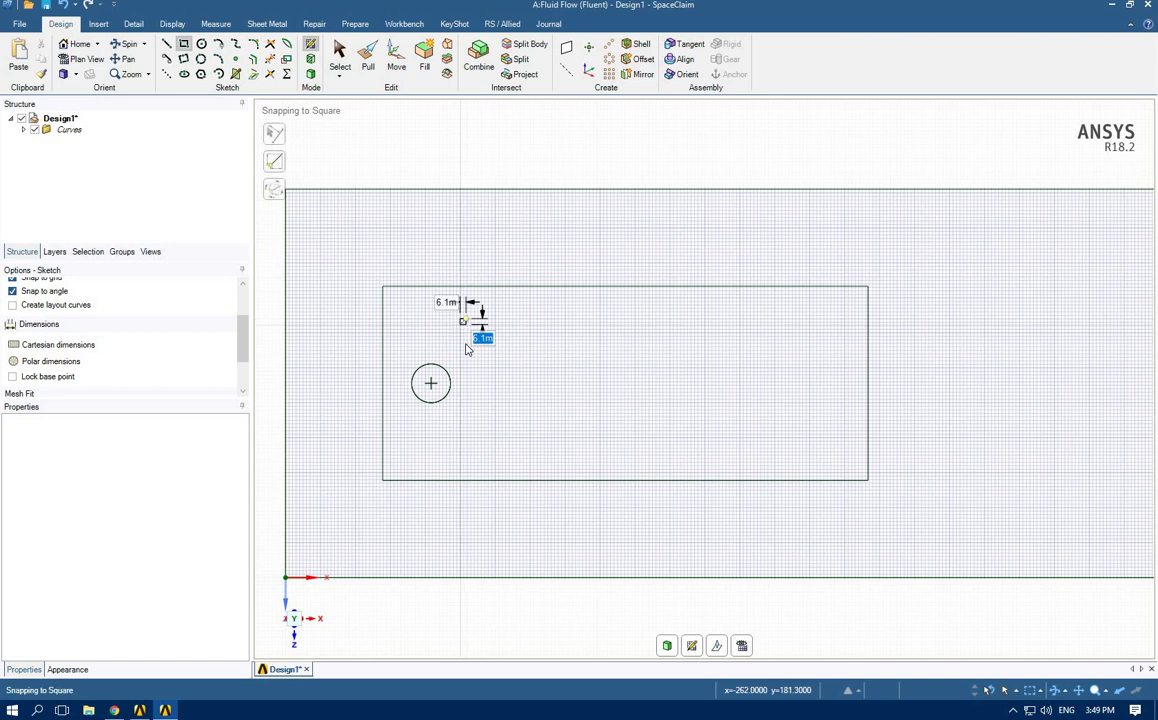
{"action": "left_click", "coordinate": [551, 351]}
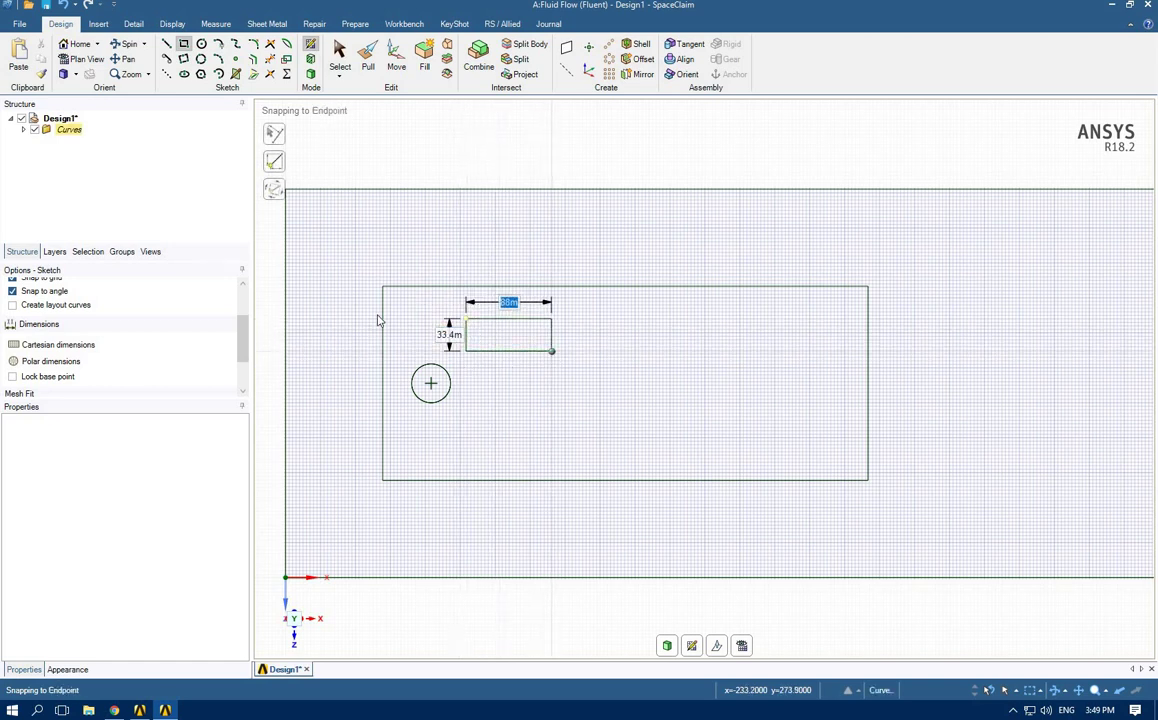
Step: Sketch a closed L-shaped line profile below the small rectangle, about 99 m long at its base, with a lower leg about 18 m high
{"action": "left_click", "coordinate": [166, 44]}
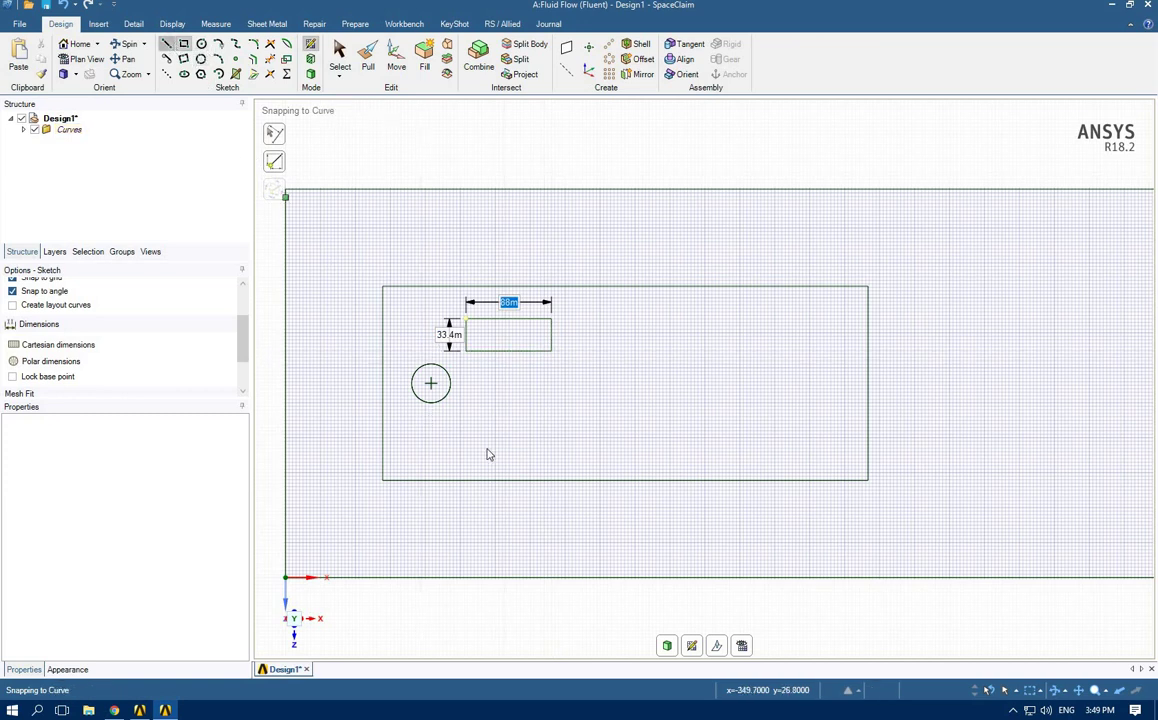
{"action": "left_click", "coordinate": [555, 455]}
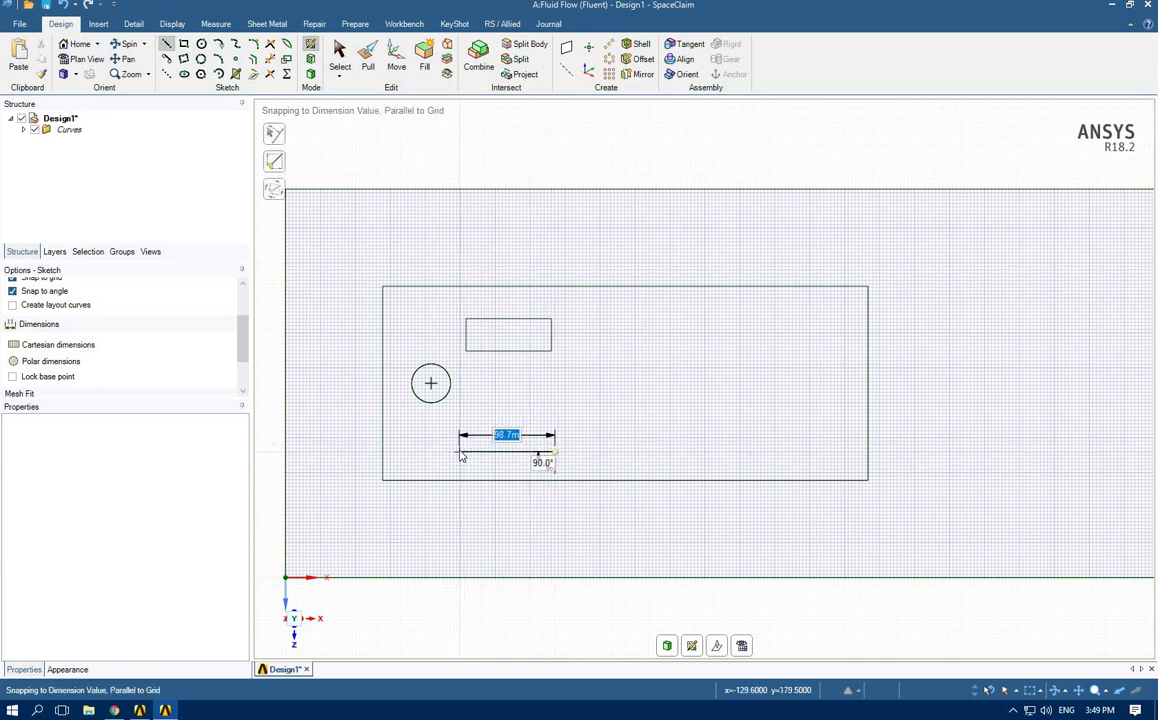
{"action": "left_click", "coordinate": [459, 452]}
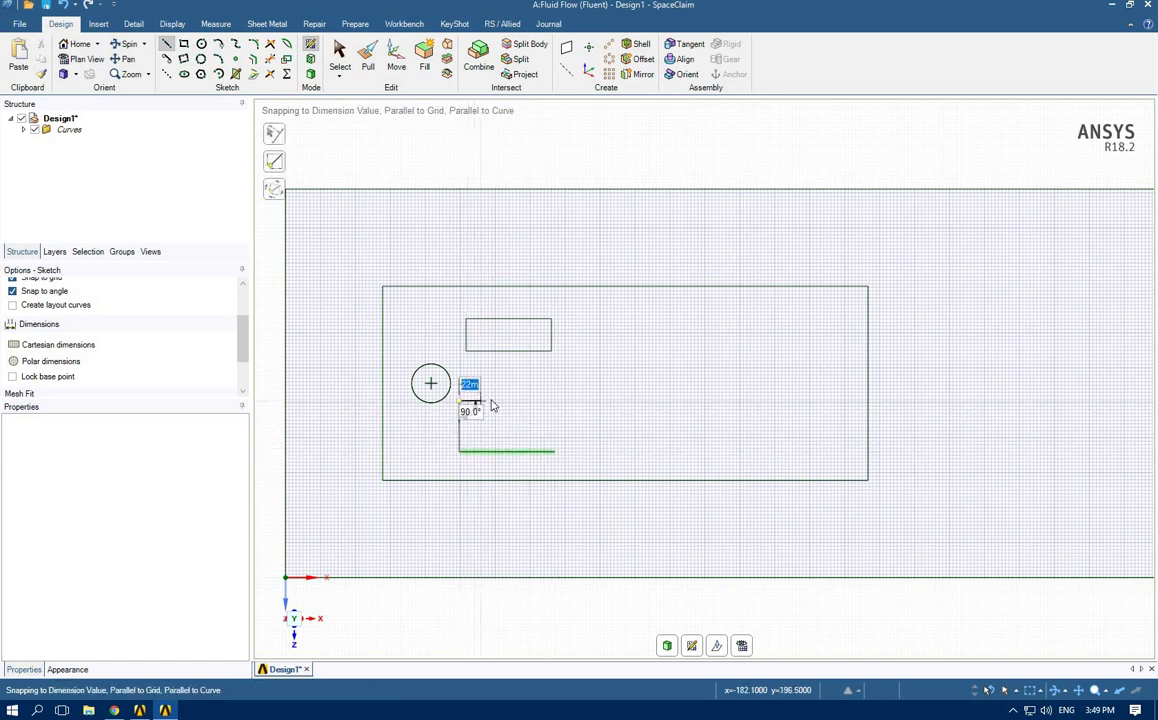
{"action": "left_click", "coordinate": [459, 402]}
{"action": "left_click", "coordinate": [490, 402]}
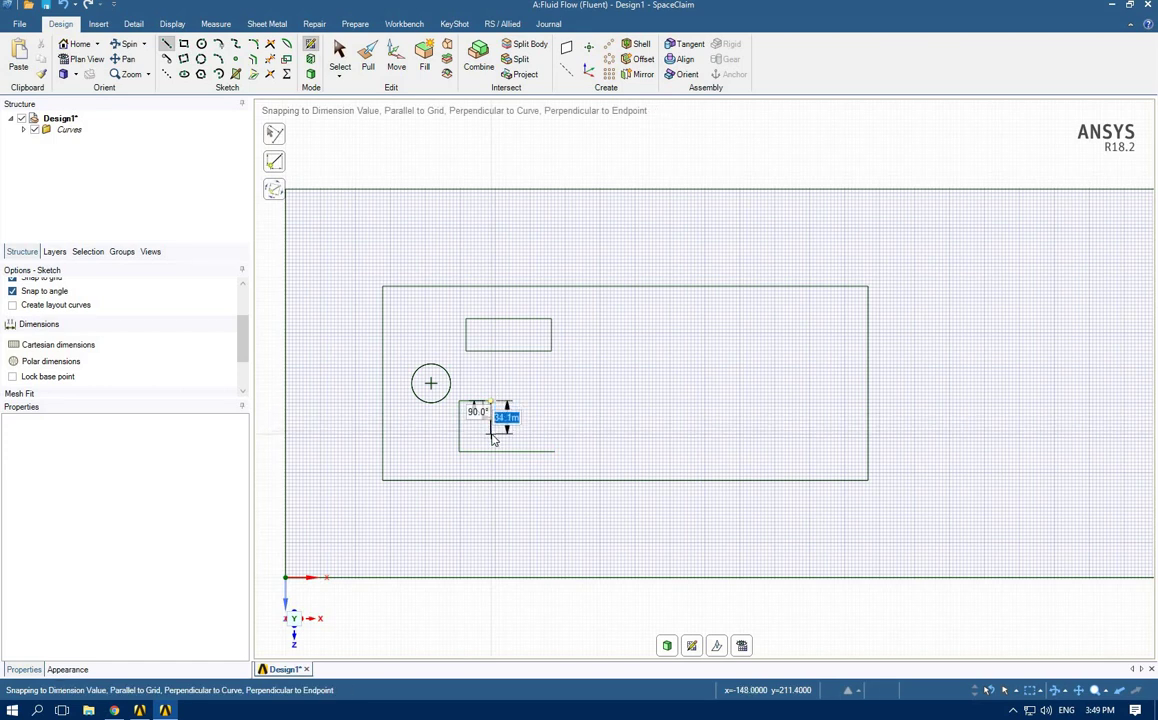
{"action": "left_click", "coordinate": [510, 437]}
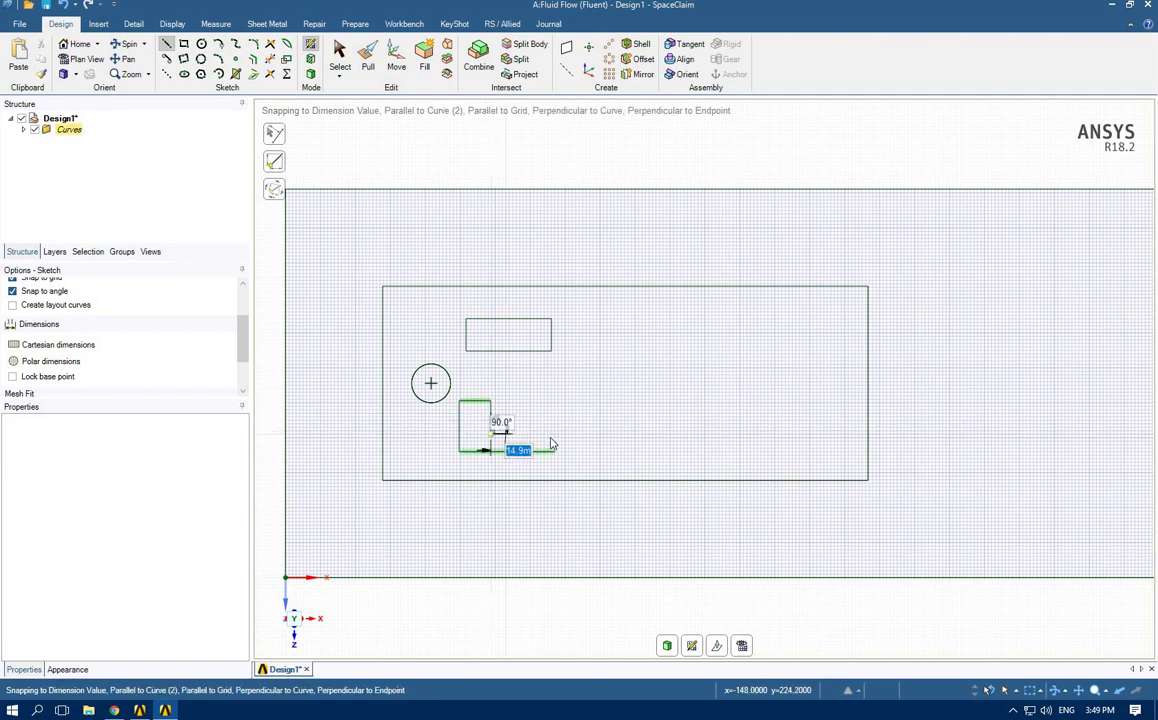
{"action": "left_click", "coordinate": [555, 452]}
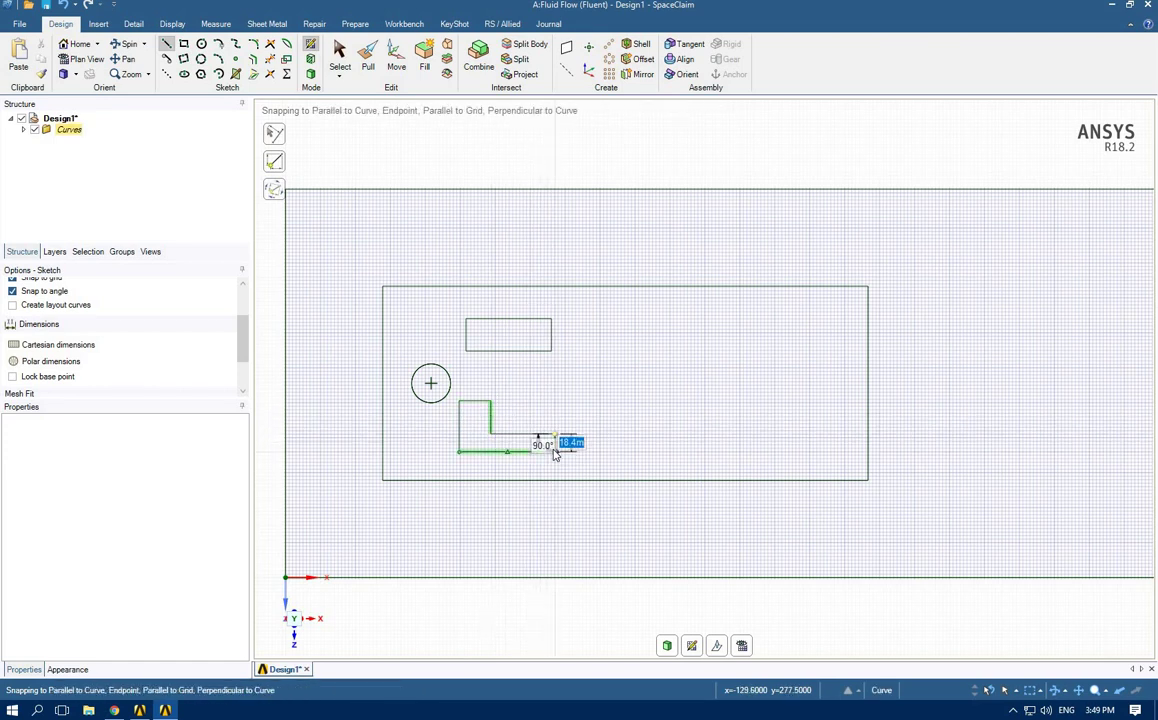
{"action": "left_click", "coordinate": [553, 449]}
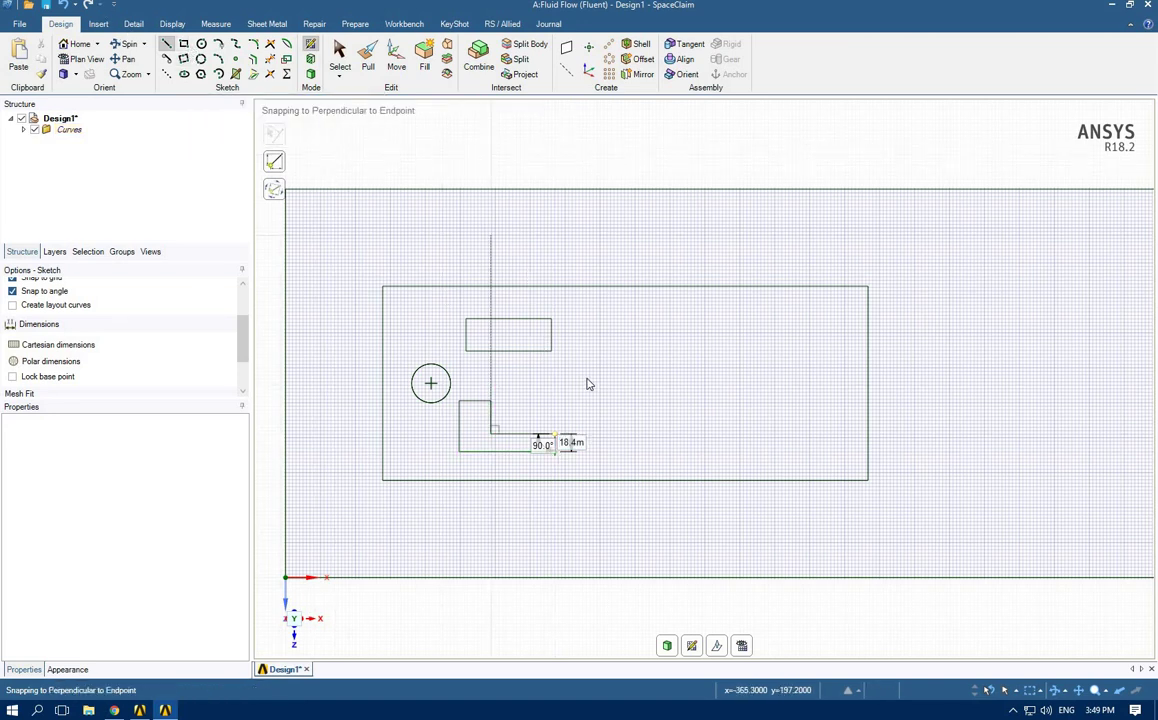
Step: Sketch a closed triangle right of the small shapes, with a vertical right side, a left-pointing apex and an upper slanted side about 110 m long
{"action": "left_click", "coordinate": [636, 319]}
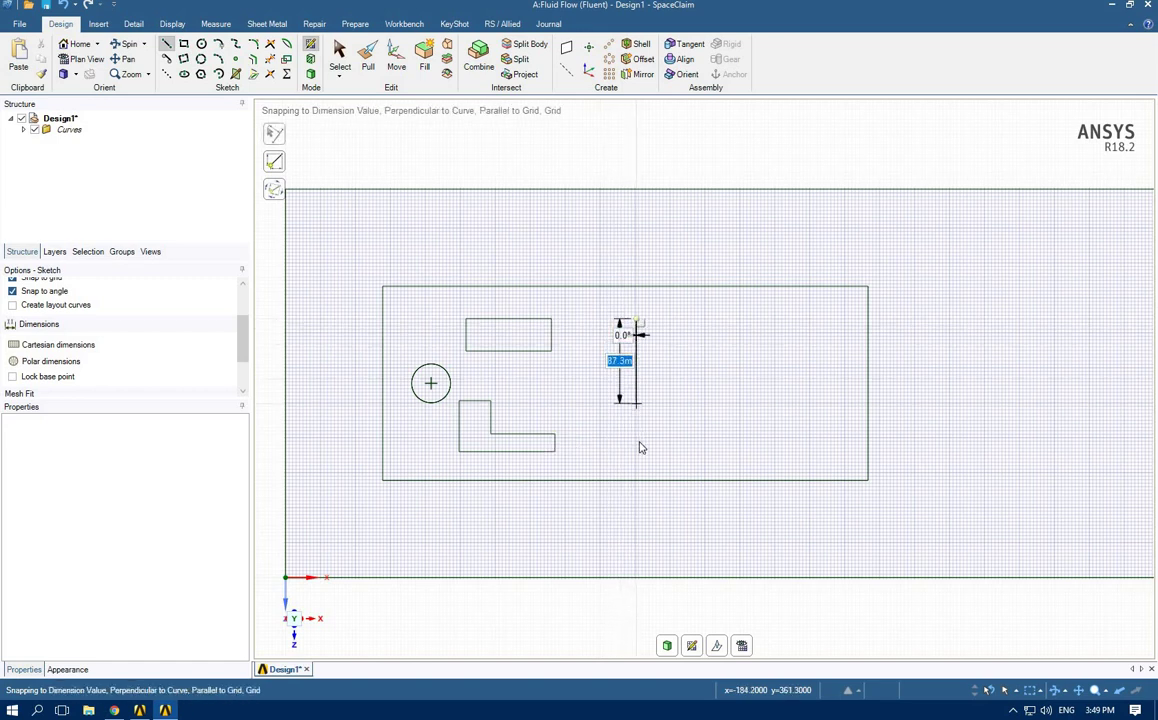
{"action": "left_click", "coordinate": [640, 447]}
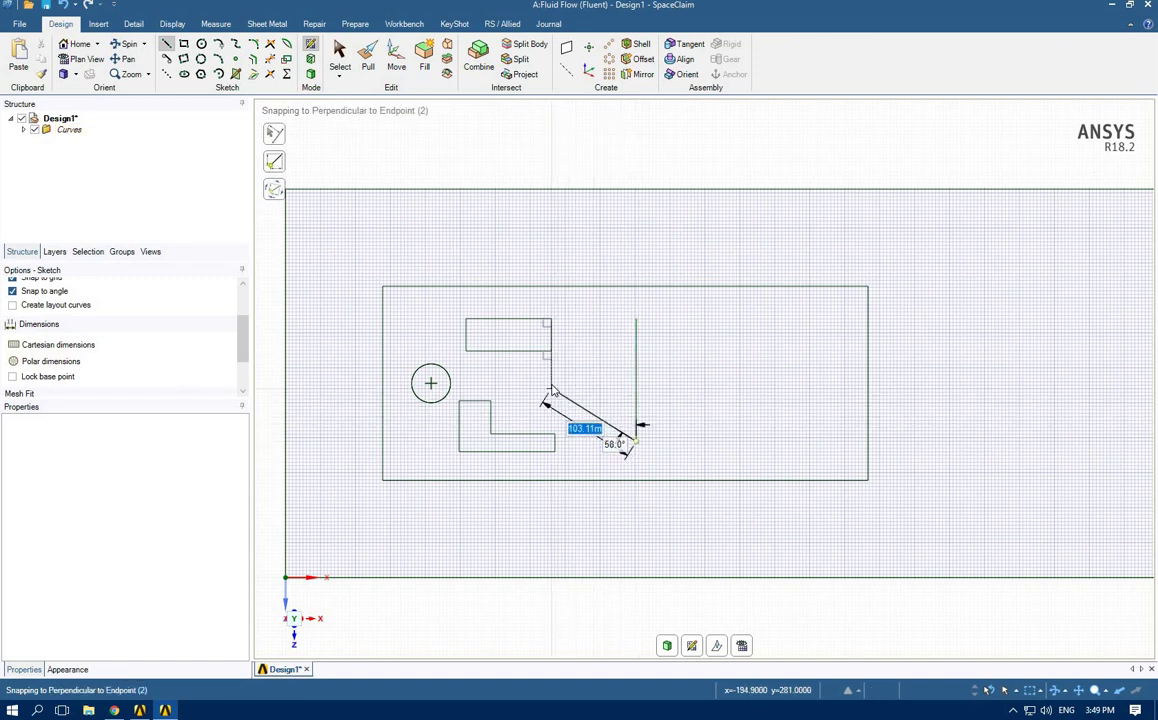
{"action": "left_click", "coordinate": [637, 322]}
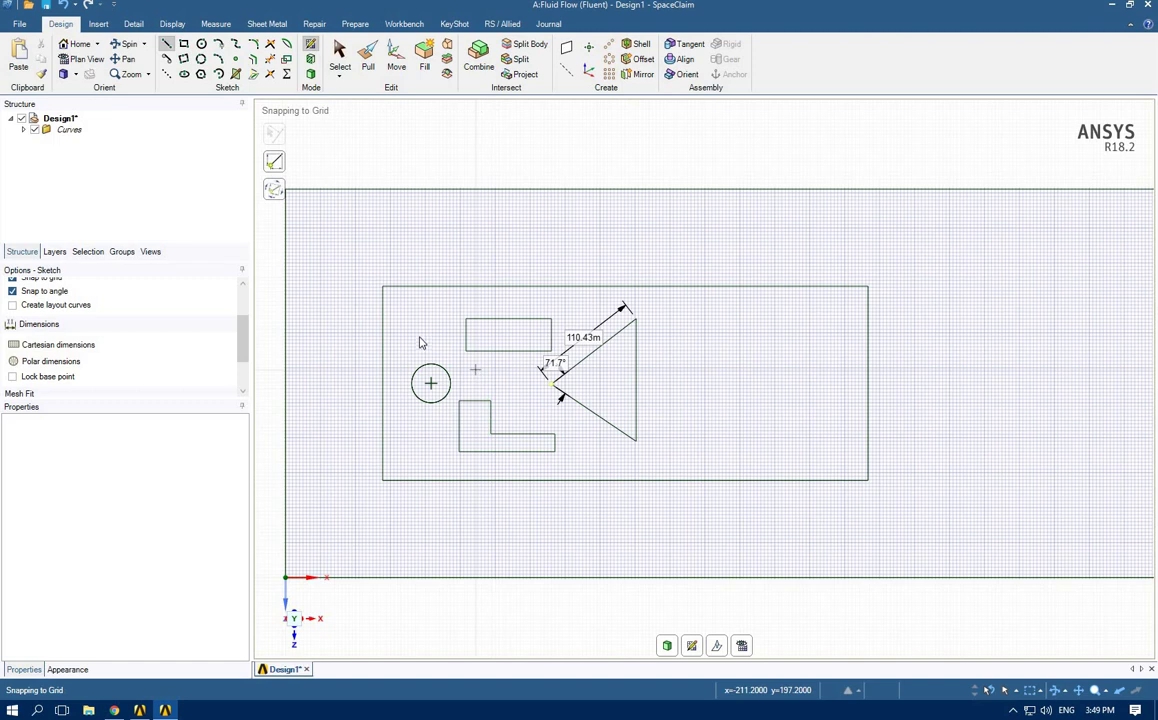
{"action": "scroll", "coordinate": [422, 340], "scroll_direction": "up", "scroll_amount": 1}
{"action": "scroll", "coordinate": [423, 341], "scroll_direction": "down", "scroll_amount": 3}
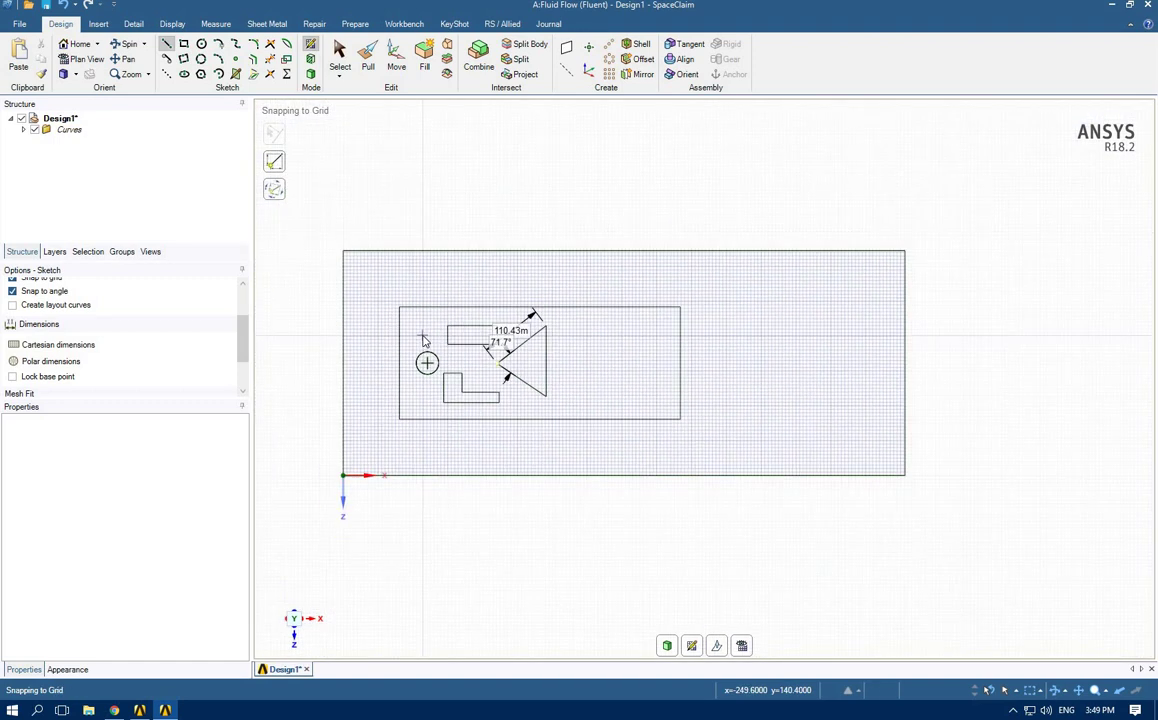
{"action": "left_click", "coordinate": [339, 52]}
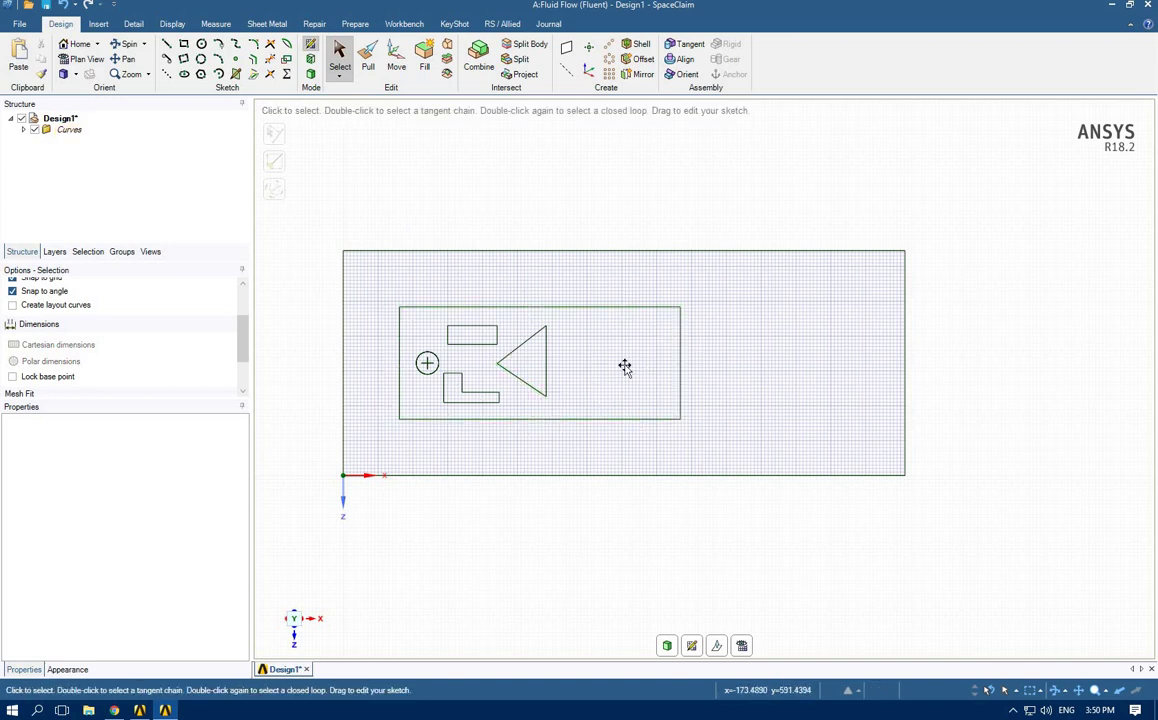
{"action": "left_click", "coordinate": [399, 338]}
{"action": "left_click", "coordinate": [293, 362]}
{"action": "left_click", "coordinate": [452, 374]}
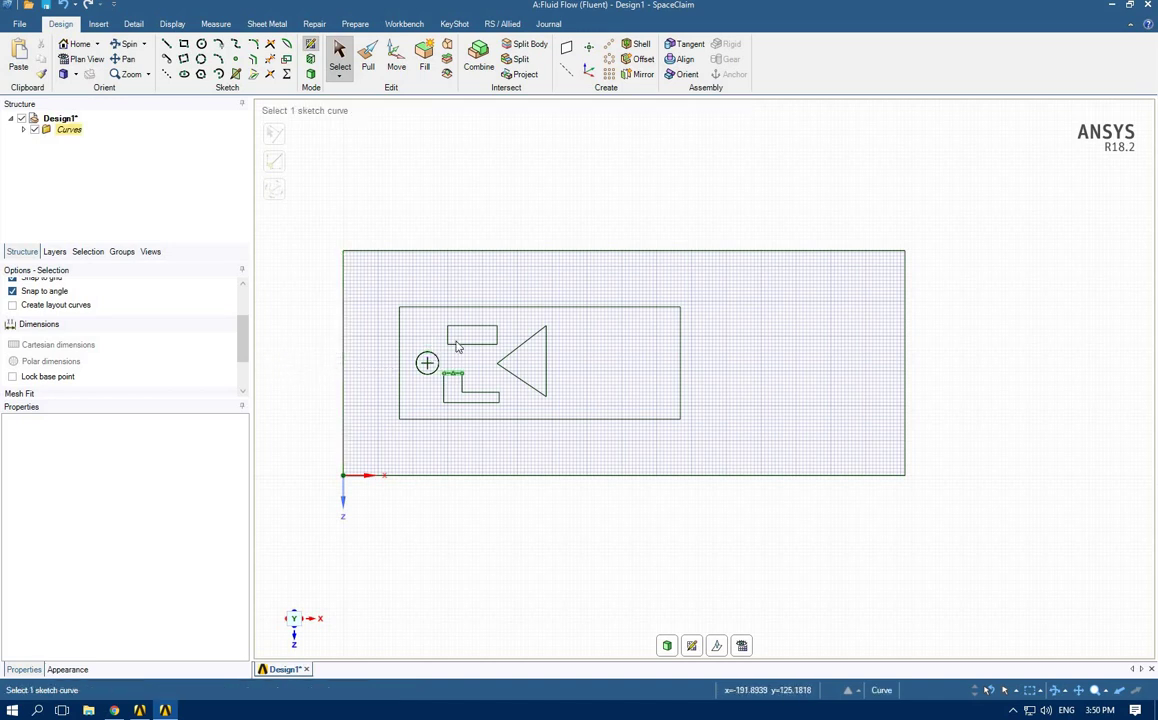
{"action": "left_click", "coordinate": [563, 367]}
{"action": "left_click", "coordinate": [681, 367]}
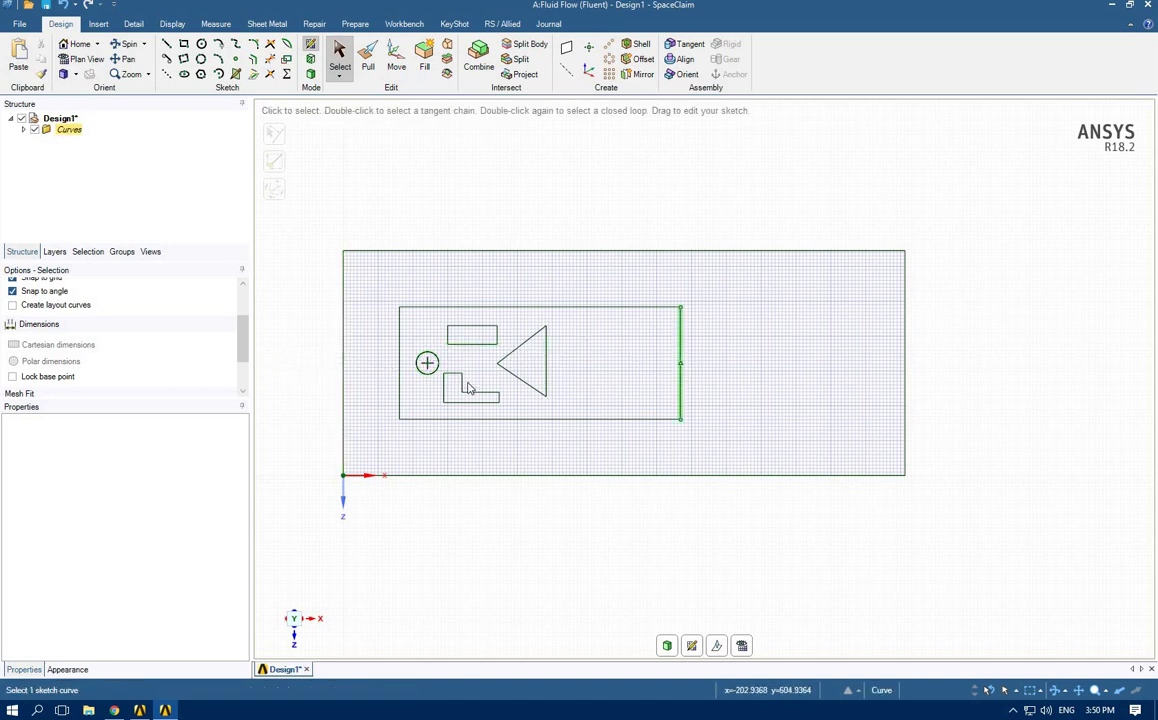
{"action": "left_click", "coordinate": [527, 293]}
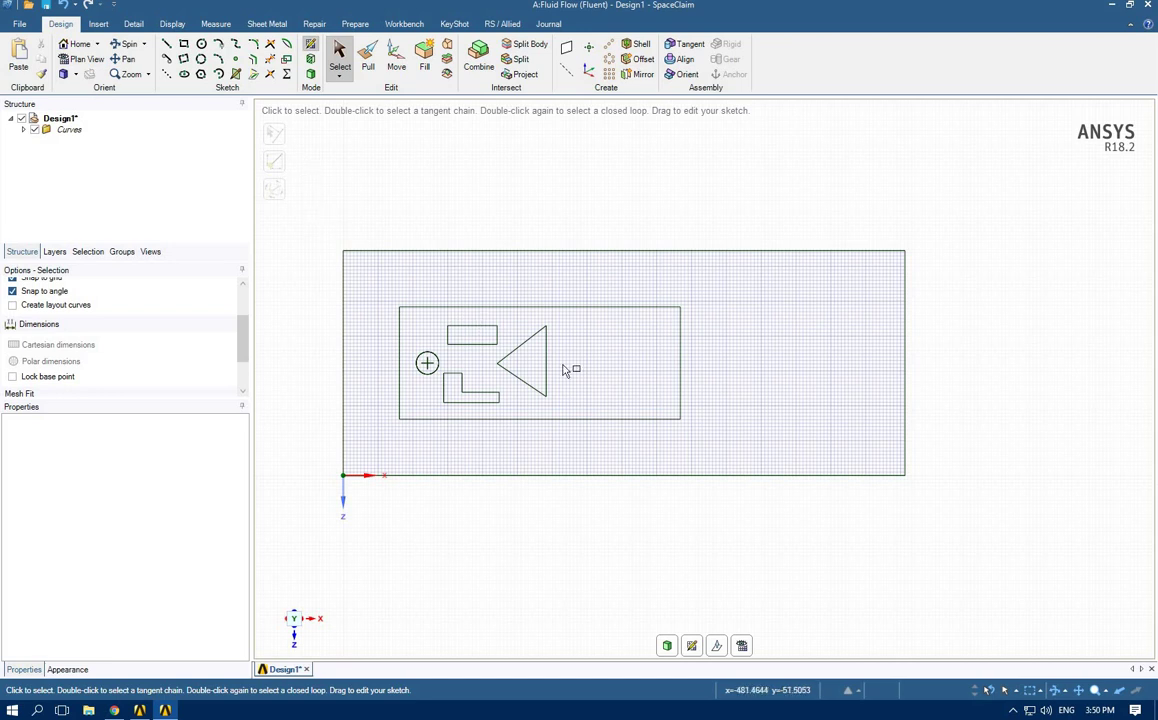
Step: Fill all the sketch curves to create a surface, and pick the face between the inner and outer rectangles
{"action": "key", "text": "Escape"}
{"action": "key", "text": "ctrl+a"}
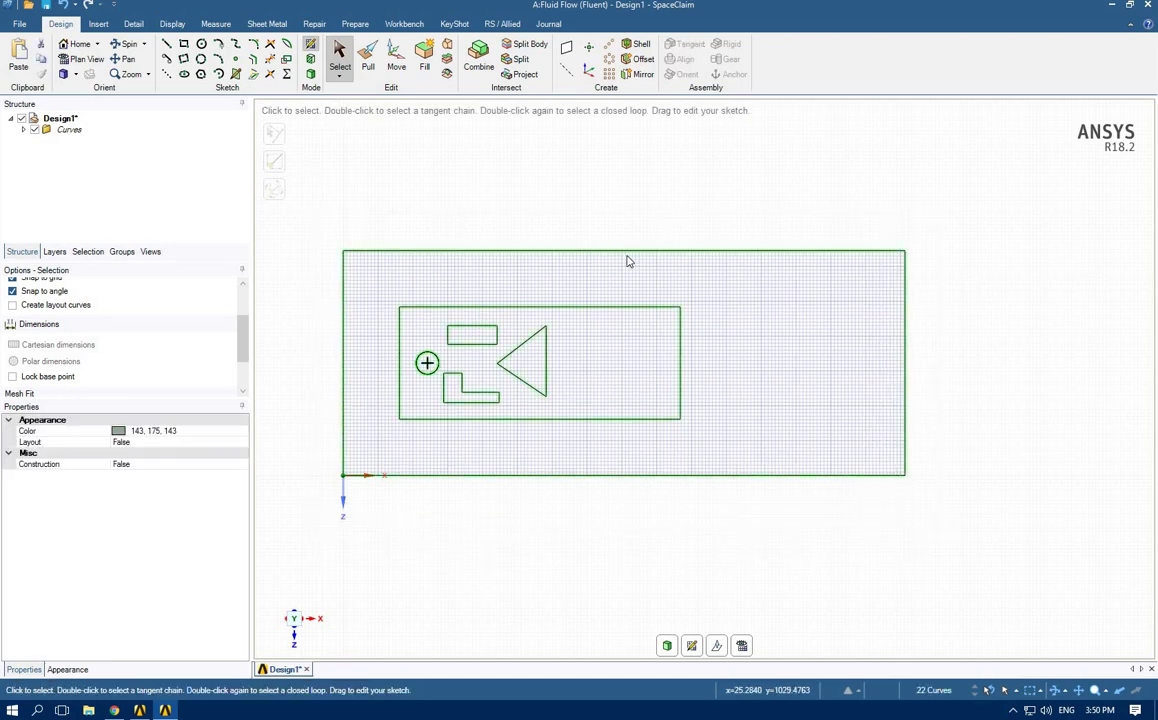
{"action": "left_click", "coordinate": [436, 58]}
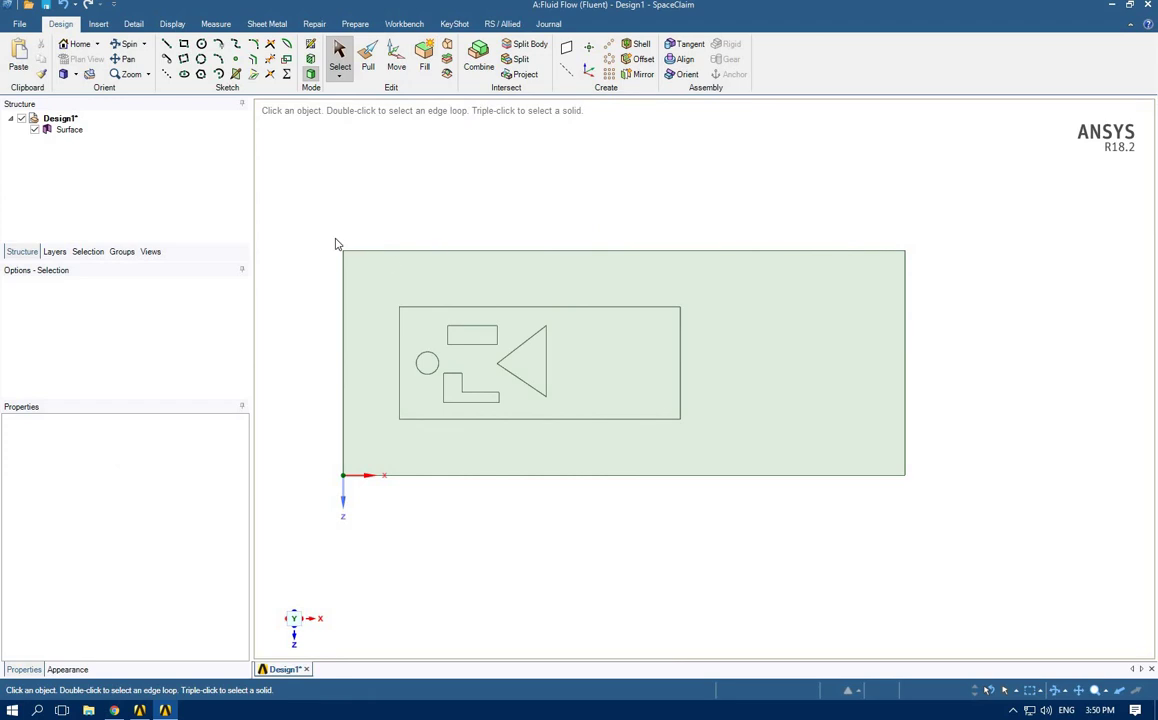
{"action": "left_click", "coordinate": [351, 377]}
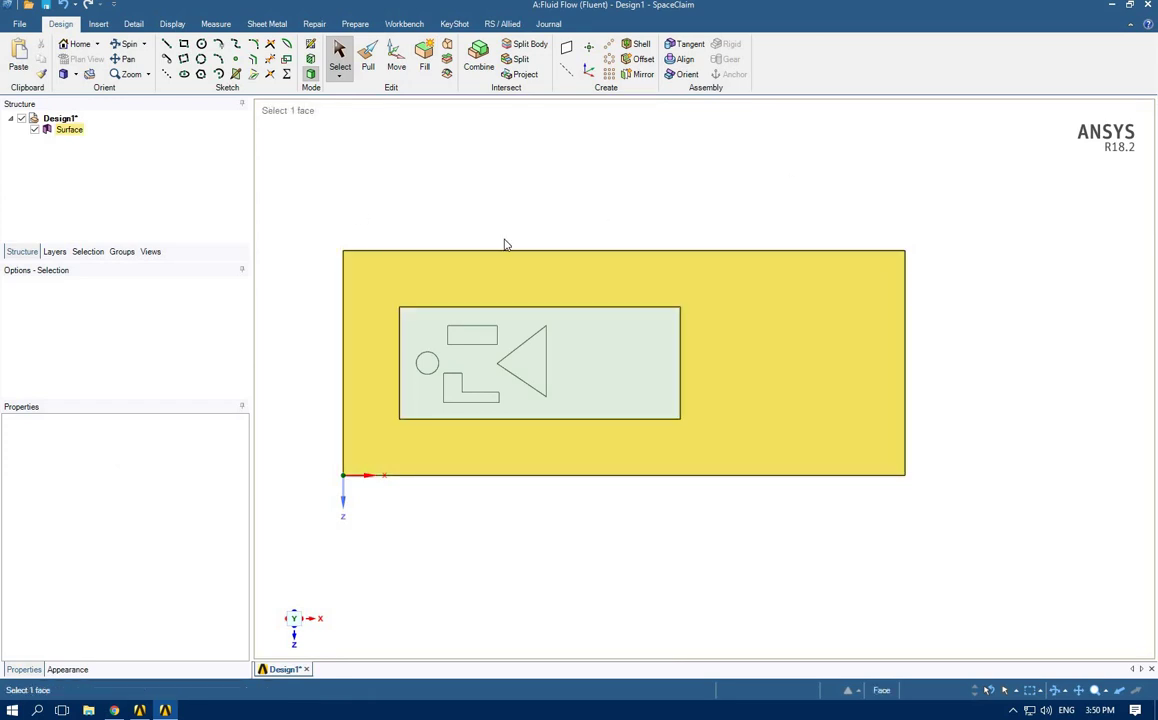
Step: Pick the inner rectangle's face and the obstacle faces one by one to check that each is separate, and clear the selection
{"action": "left_click", "coordinate": [533, 312]}
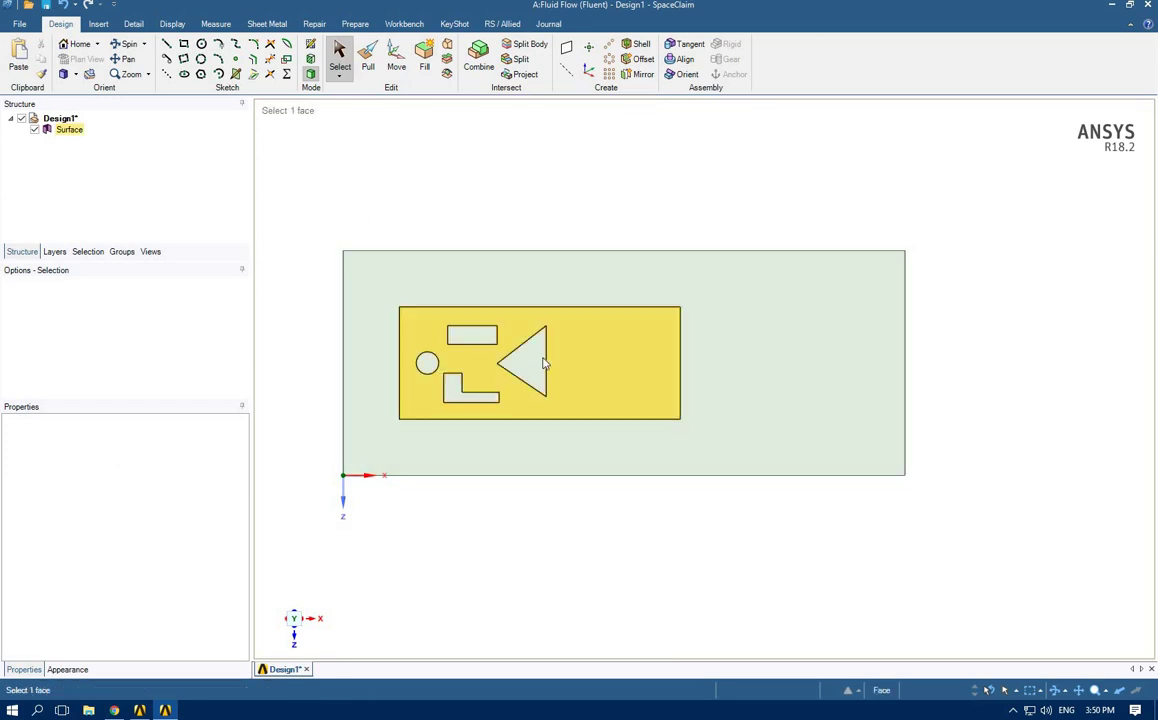
{"action": "left_click", "coordinate": [546, 372]}
{"action": "left_click", "coordinate": [455, 388]}
{"action": "left_click", "coordinate": [424, 365]}
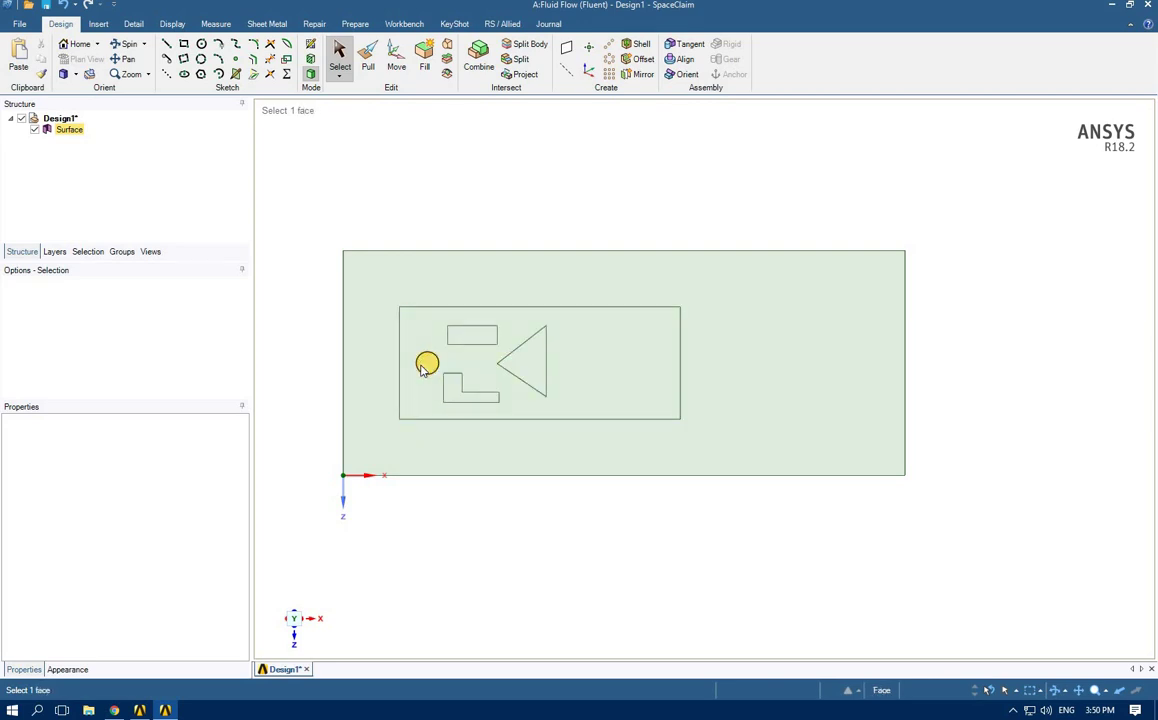
{"action": "key", "text": "Escape"}
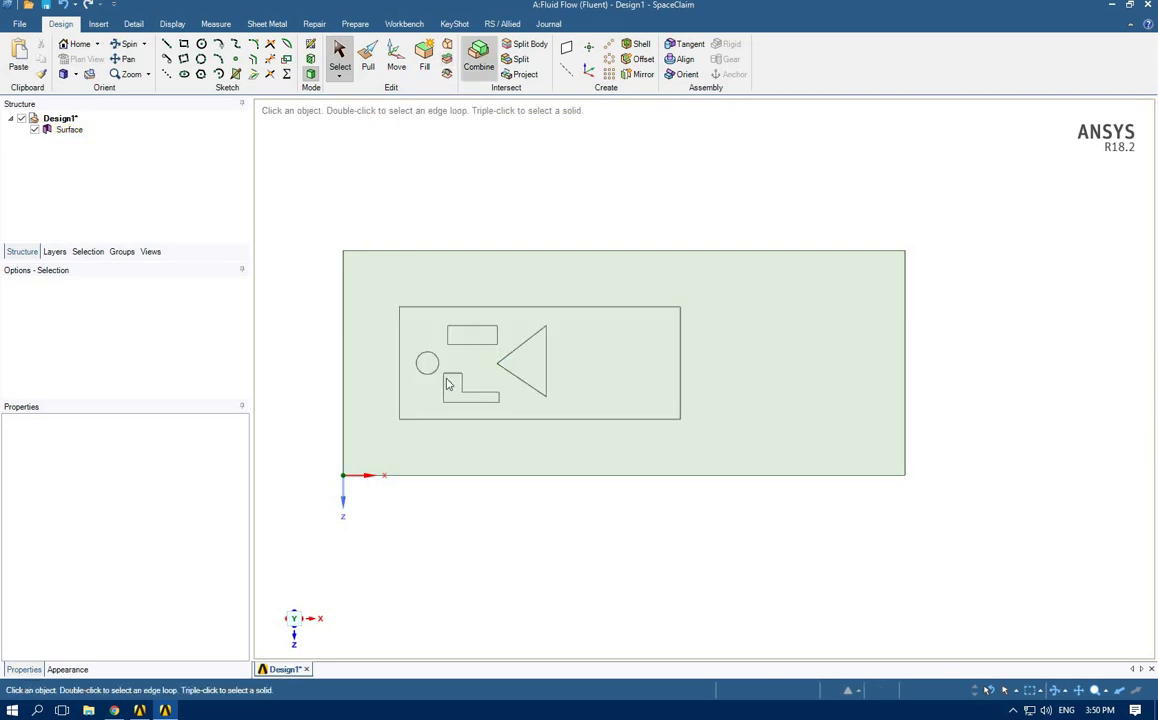
Step: Split the surface body using the circle's face as the cutter and remove the circular region
{"action": "left_click", "coordinate": [527, 47]}
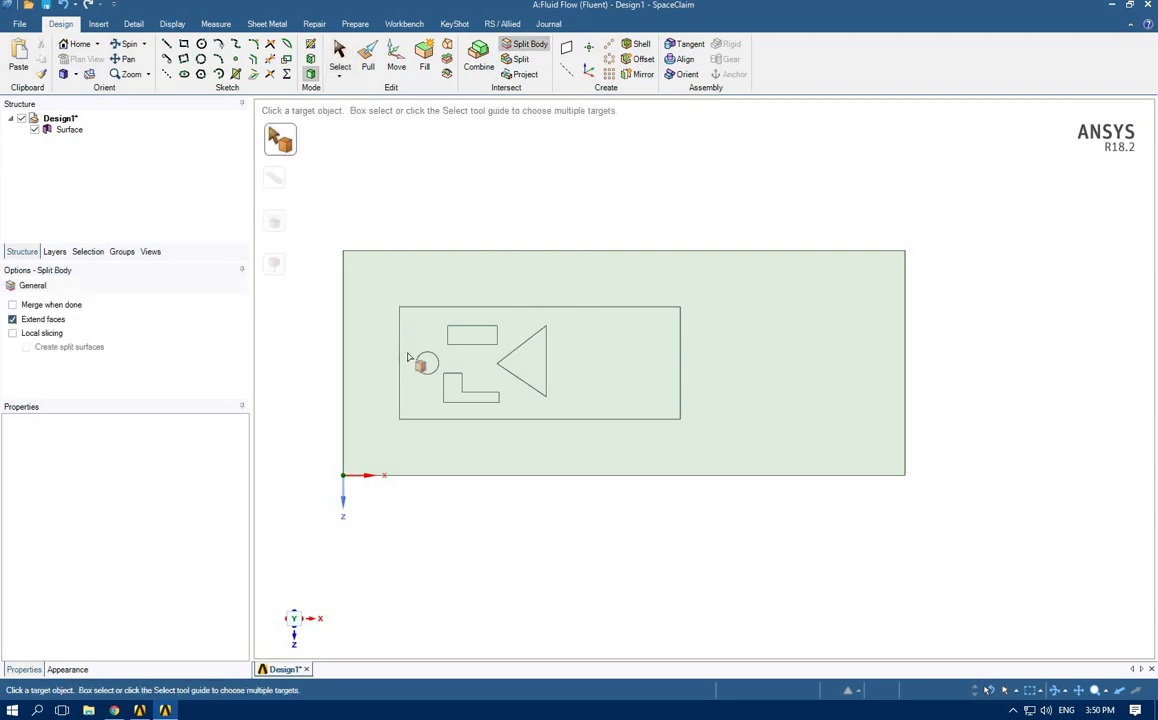
{"action": "left_click", "coordinate": [425, 366]}
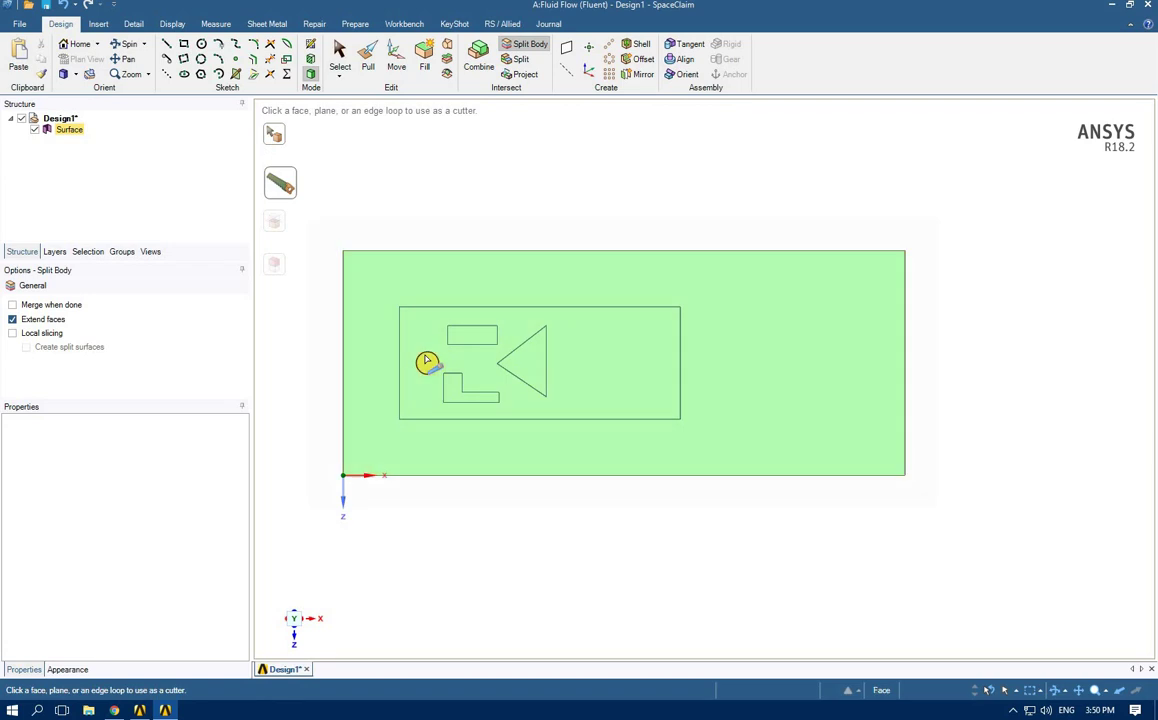
{"action": "left_click", "coordinate": [426, 366]}
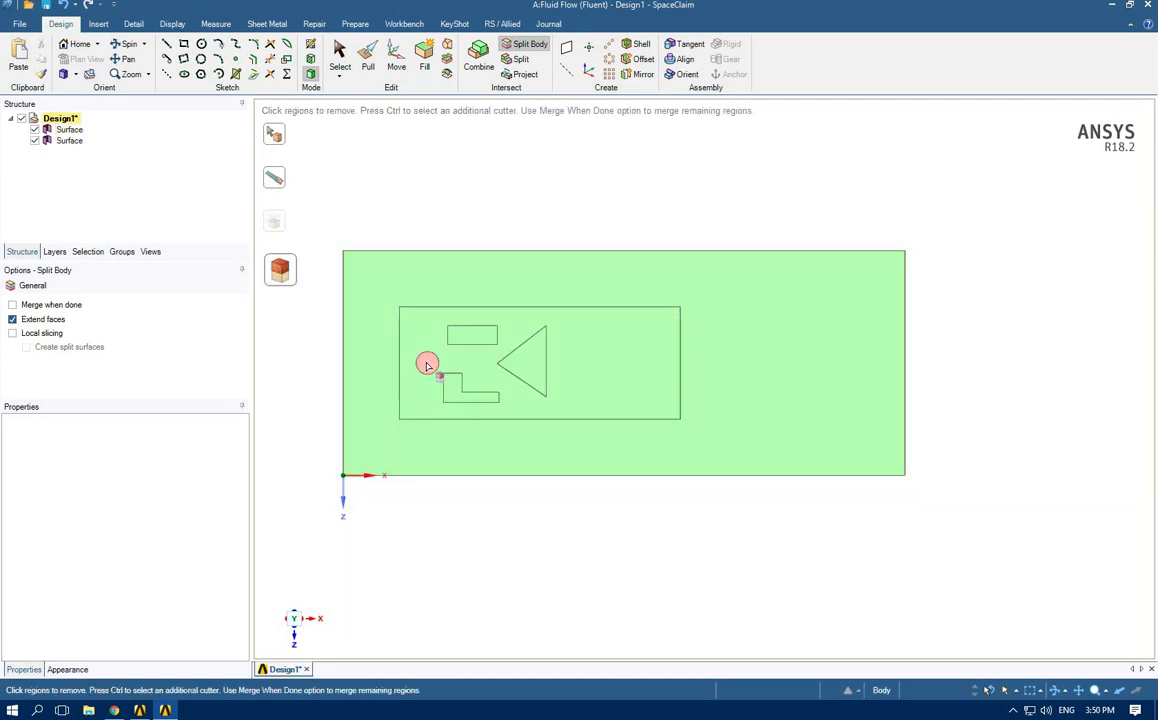
{"action": "left_click", "coordinate": [426, 366]}
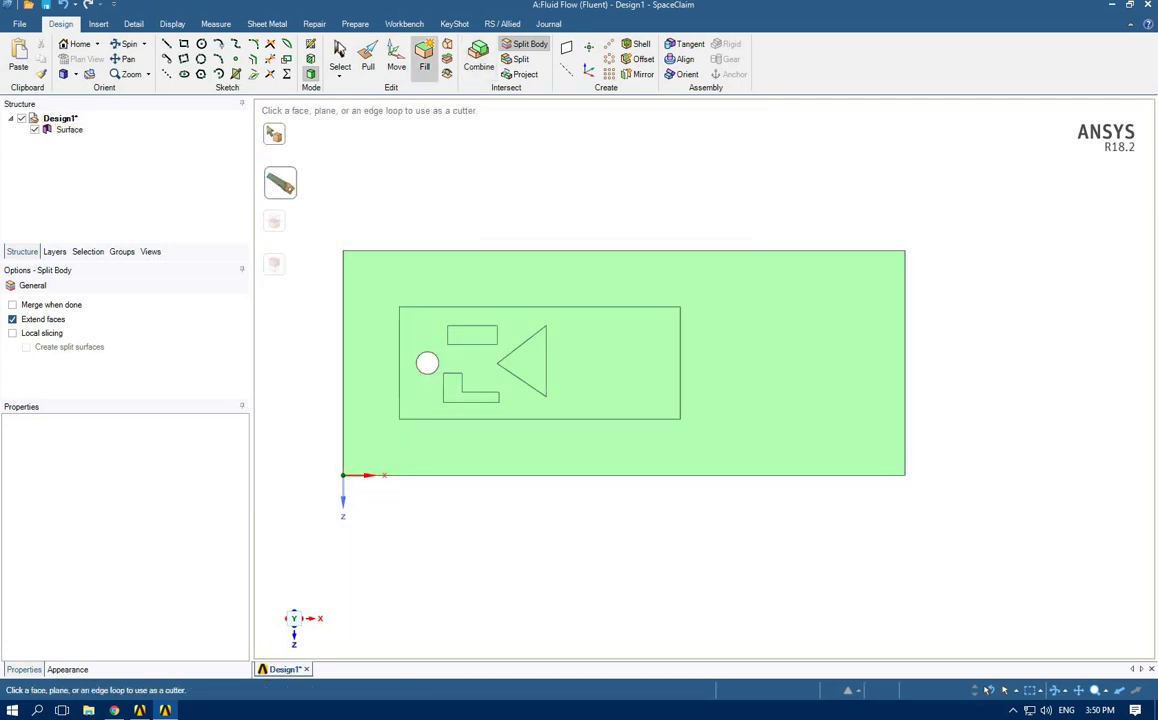
{"action": "key", "text": "Escape"}
Step: Pull the small rectangle's face out into a block and remove it, leaving a rectangular hole in the surface
{"action": "mouse_move", "coordinate": [517, 181]}
{"action": "middle_mouse_down"}
{"action": "mouse_move", "coordinate": [444, 202]}
{"action": "mouse_move", "coordinate": [470, 215]}
{"action": "middle_mouse_up"}
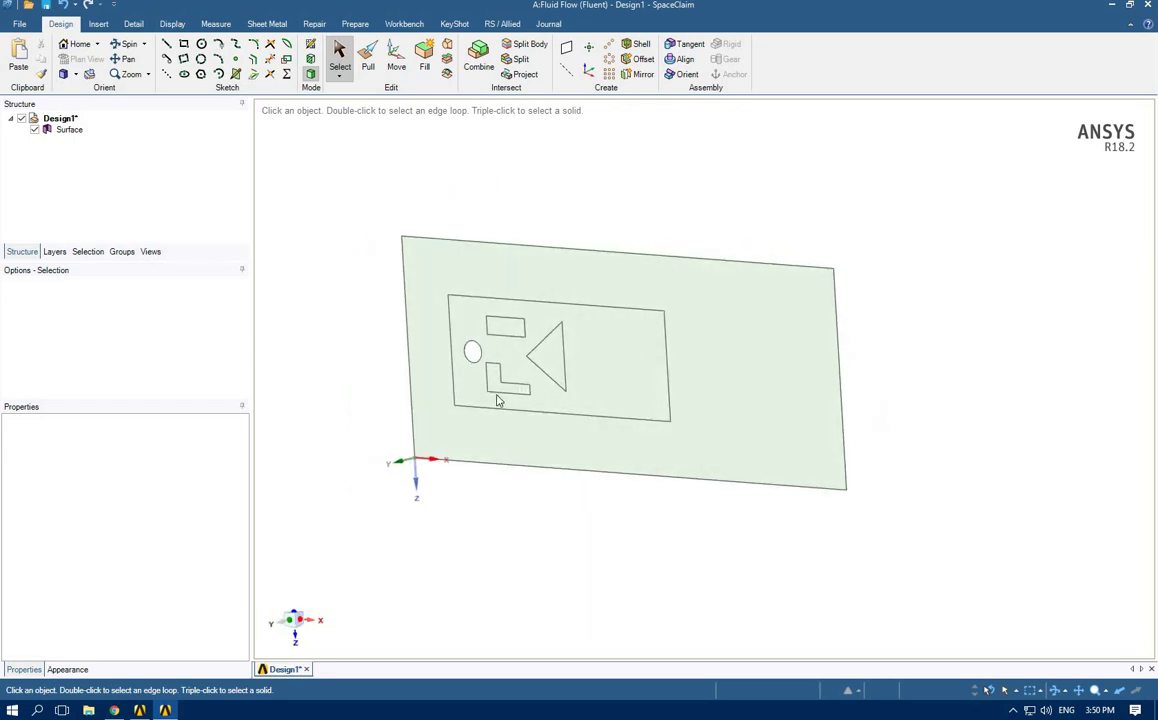
{"action": "left_click", "coordinate": [369, 60]}
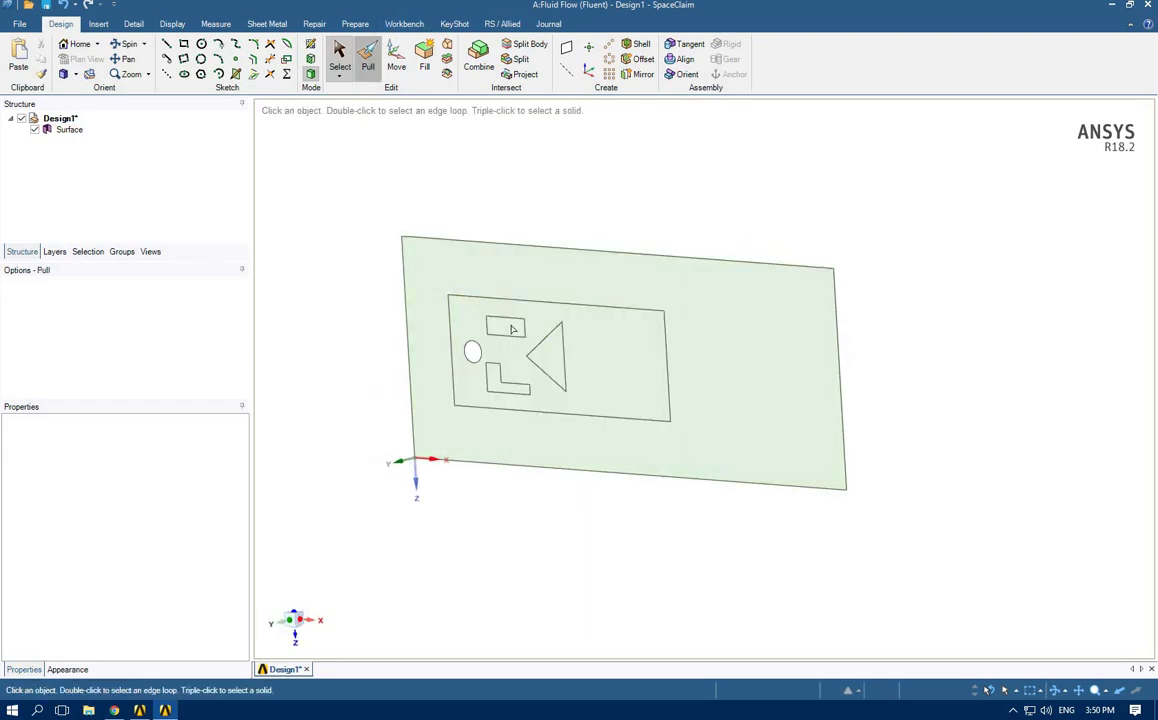
{"action": "left_click", "coordinate": [495, 329]}
{"action": "left_click_drag", "start_coordinate": [495, 336], "coordinate": [474, 353]}
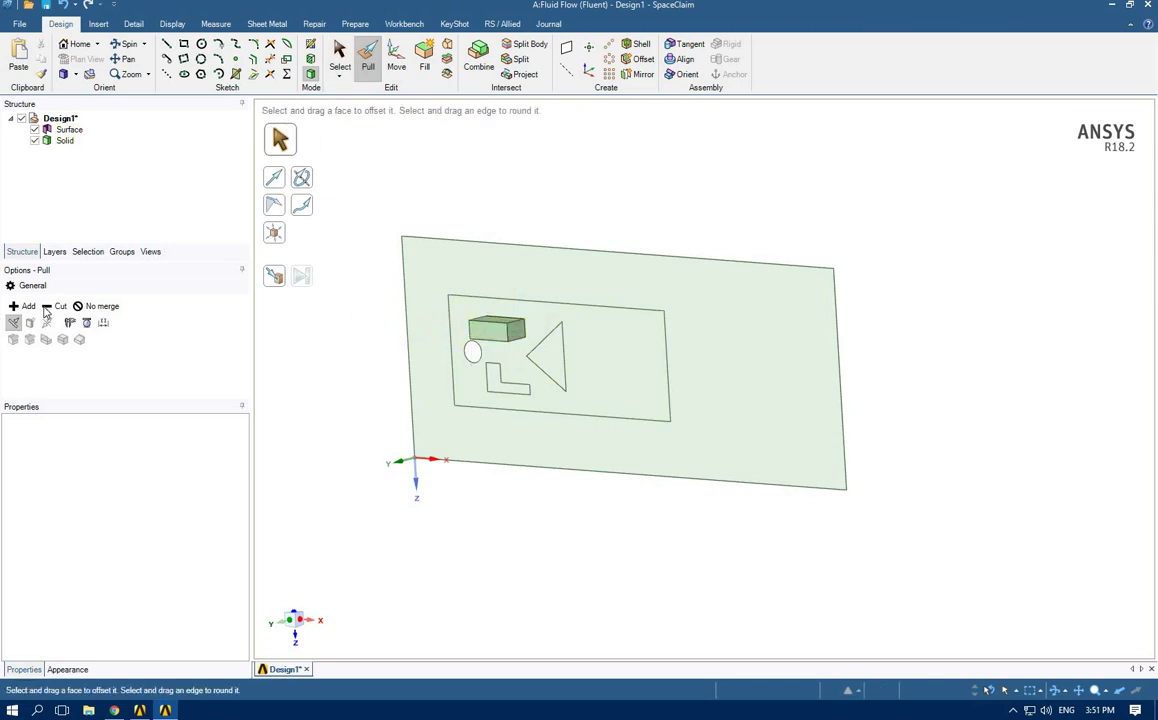
{"action": "left_click", "coordinate": [497, 331]}
{"action": "key", "text": "ctrl+z"}
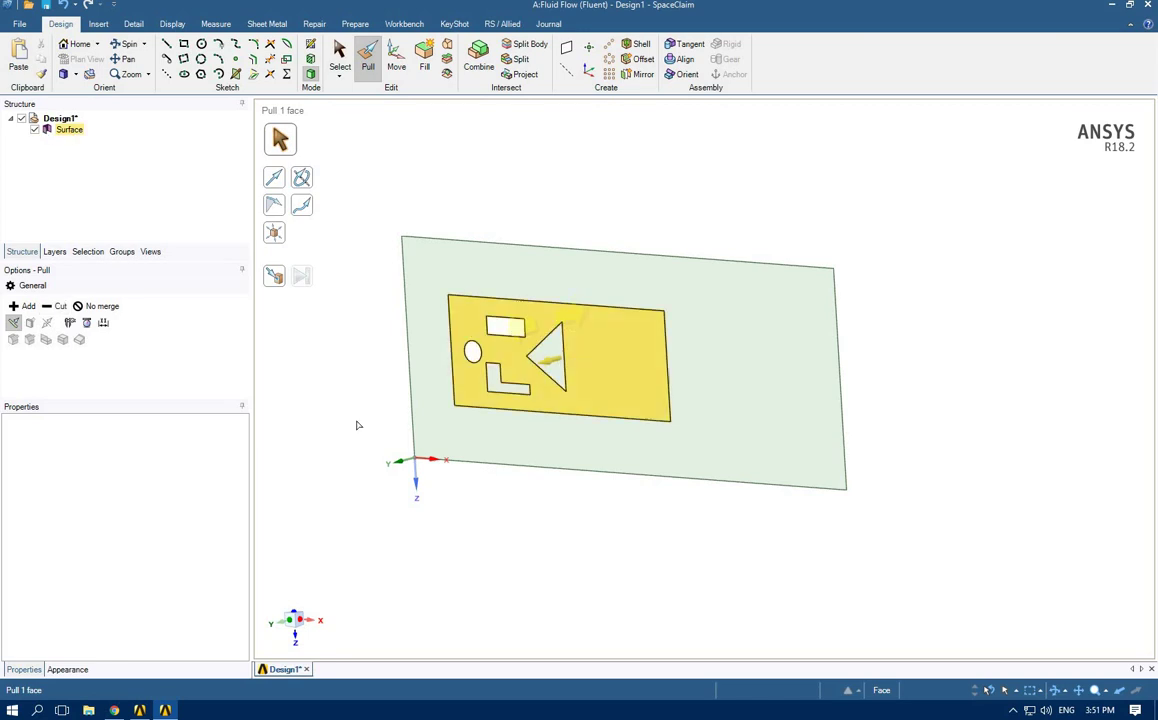
Step: Pull the L-shaped face out into a solid and cut it away to leave an L-shaped hole in the surface
{"action": "left_click", "coordinate": [495, 387]}
{"action": "left_click_drag", "start_coordinate": [495, 387], "coordinate": [500, 370]}
{"action": "left_click", "coordinate": [56, 306]}
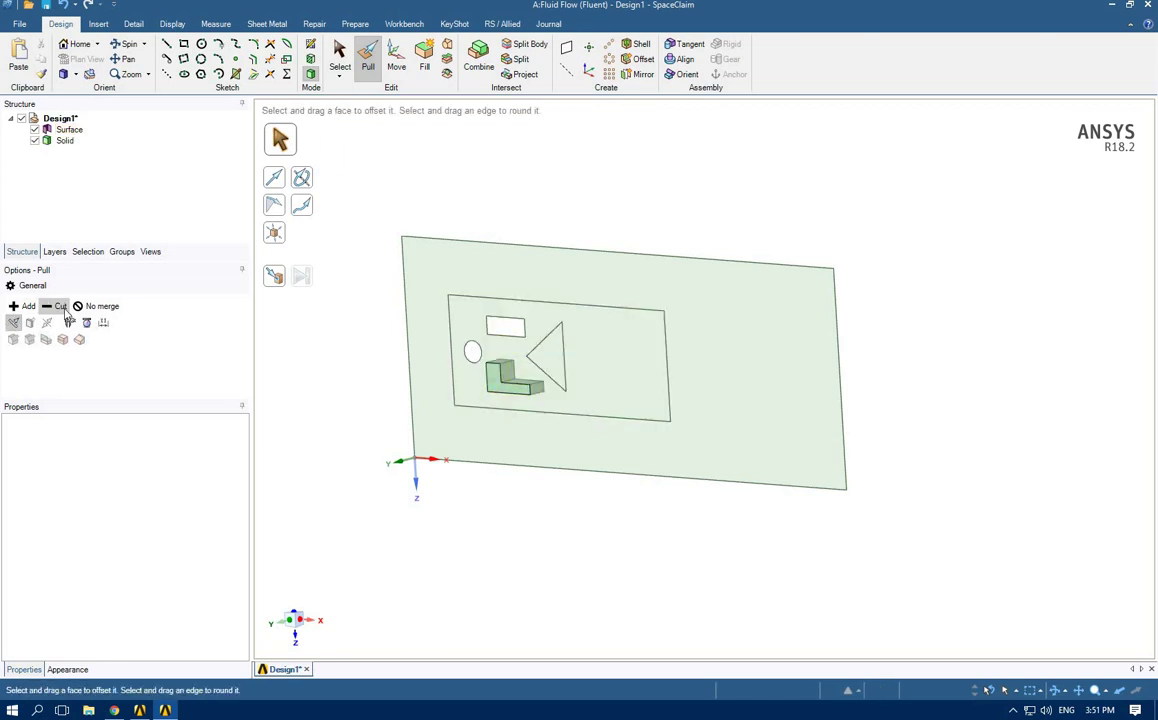
{"action": "left_click", "coordinate": [480, 390]}
{"action": "left_click_drag", "start_coordinate": [478, 393], "coordinate": [449, 410]}
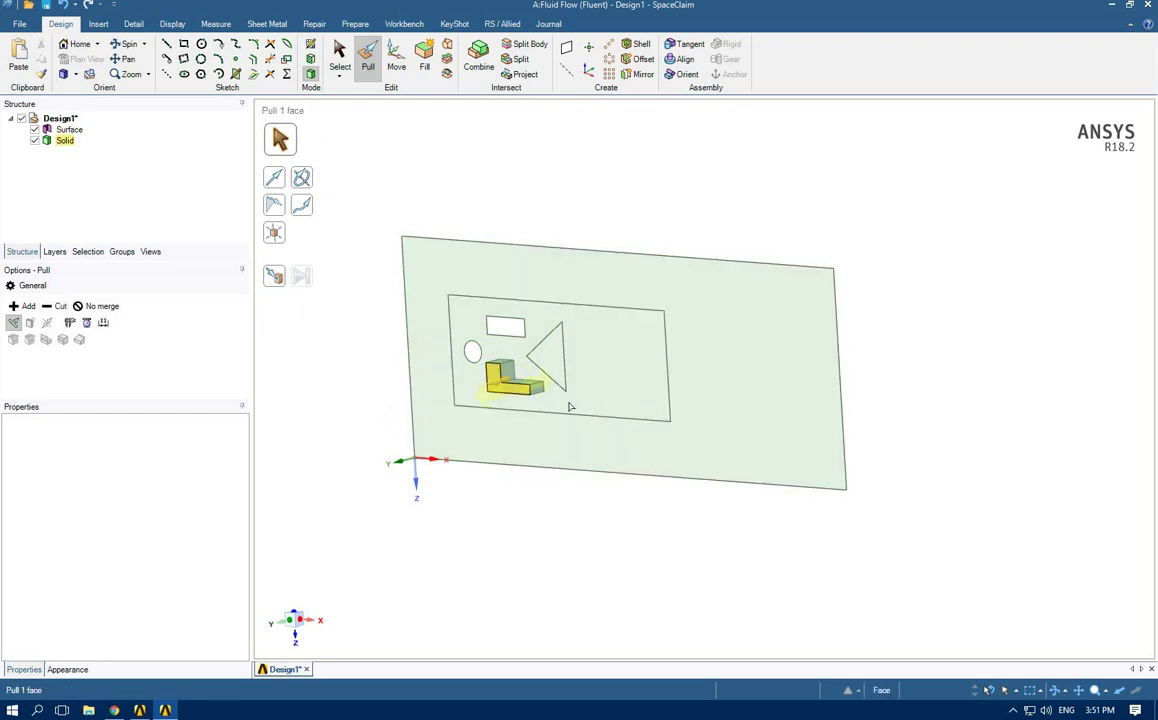
{"action": "middle_click_drag", "start_coordinate": [457, 405], "coordinate": [480, 420]}
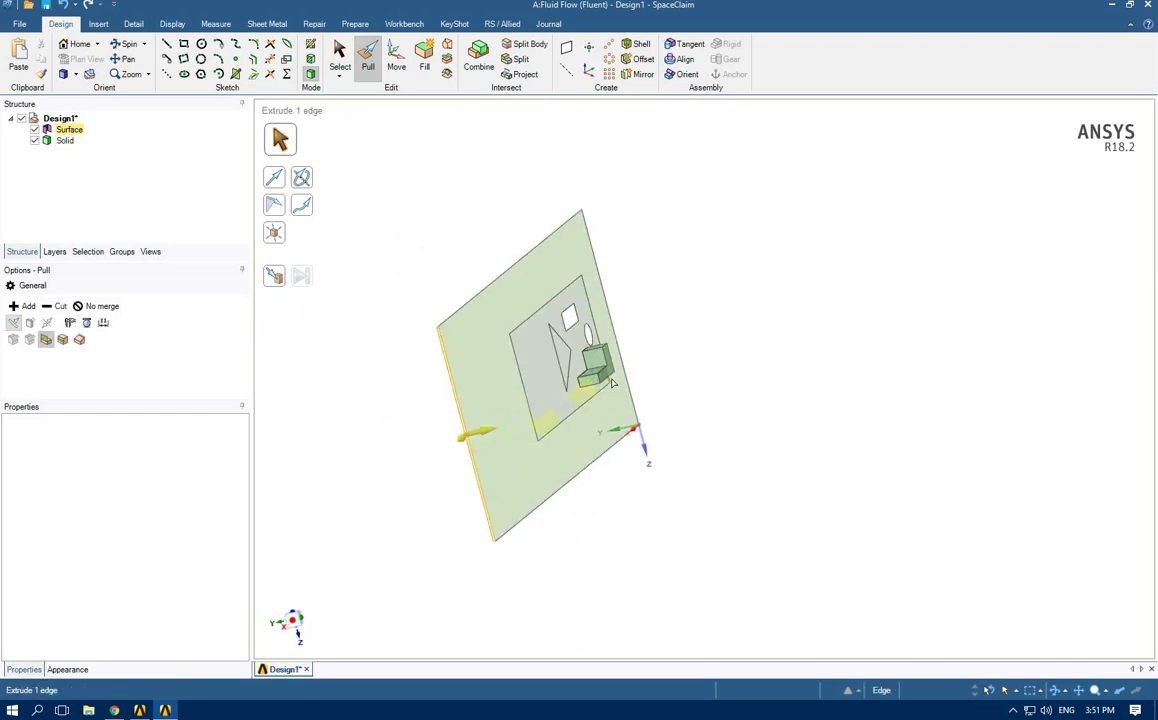
{"action": "left_click_drag", "start_coordinate": [478, 375], "coordinate": [460, 416]}
{"action": "middle_click_drag", "start_coordinate": [460, 416], "coordinate": [369, 412]}
{"action": "left_click", "coordinate": [370, 407]}
Step: Pull the triangle's face with the Cut option so that a triangular hole is left in the surface
{"action": "scroll", "coordinate": [605, 398], "scroll_direction": "up", "scroll_amount": 5}
{"action": "scroll", "coordinate": [605, 398], "scroll_direction": "up", "scroll_amount": 1}
{"action": "left_click", "coordinate": [613, 376]}
{"action": "left_click_drag", "start_coordinate": [613, 376], "coordinate": [395, 372]}
{"action": "left_click", "coordinate": [62, 307]}
{"action": "left_click", "coordinate": [613, 377]}
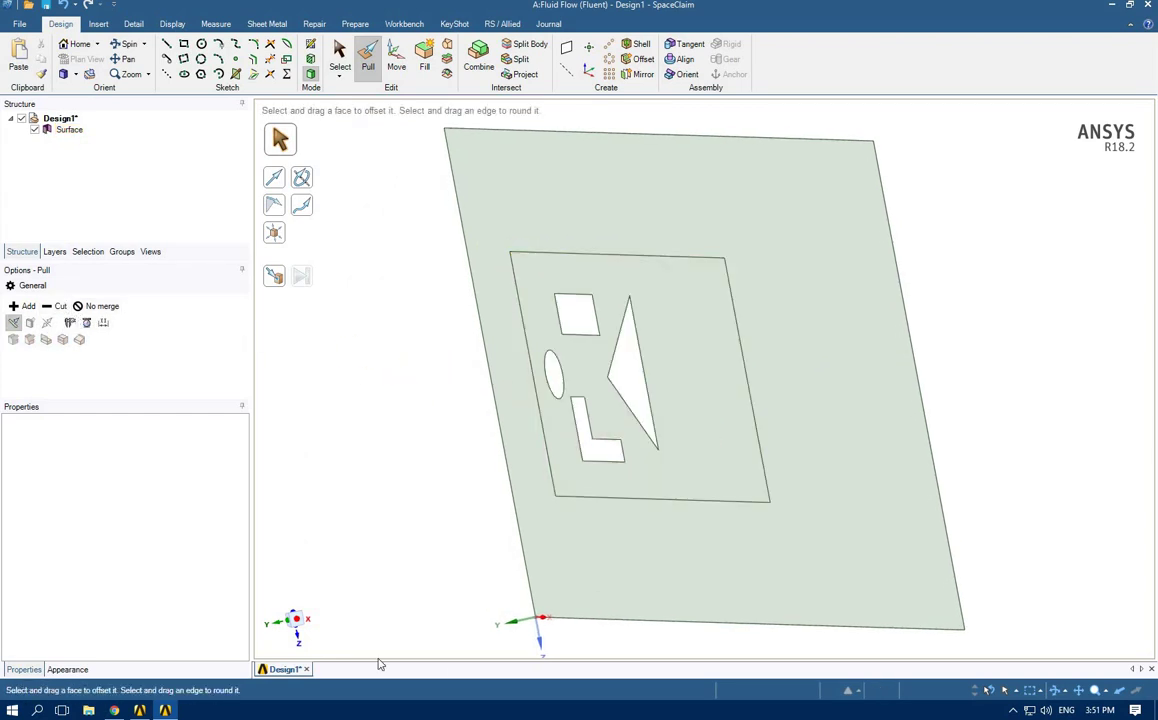
Step: Save the finished surface geometry and close SpaceClaim to return to the Workbench project
{"action": "left_click", "coordinate": [276, 625]}
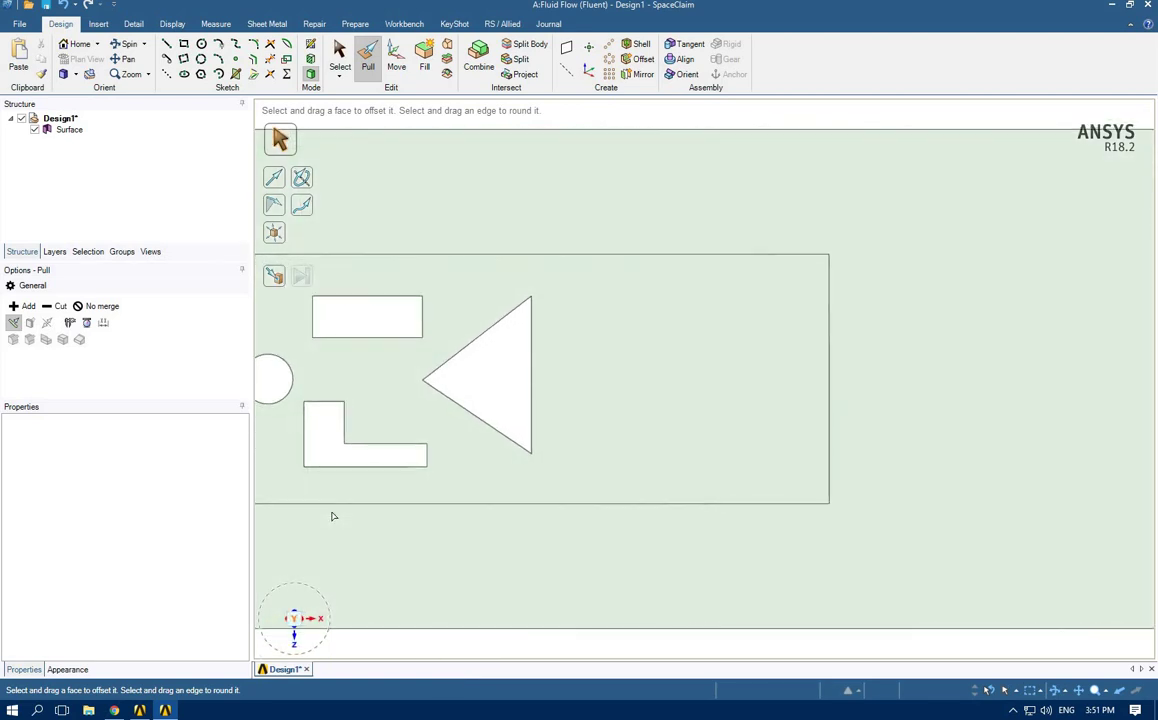
{"action": "left_click", "coordinate": [503, 313]}
{"action": "key", "text": "Escape"}
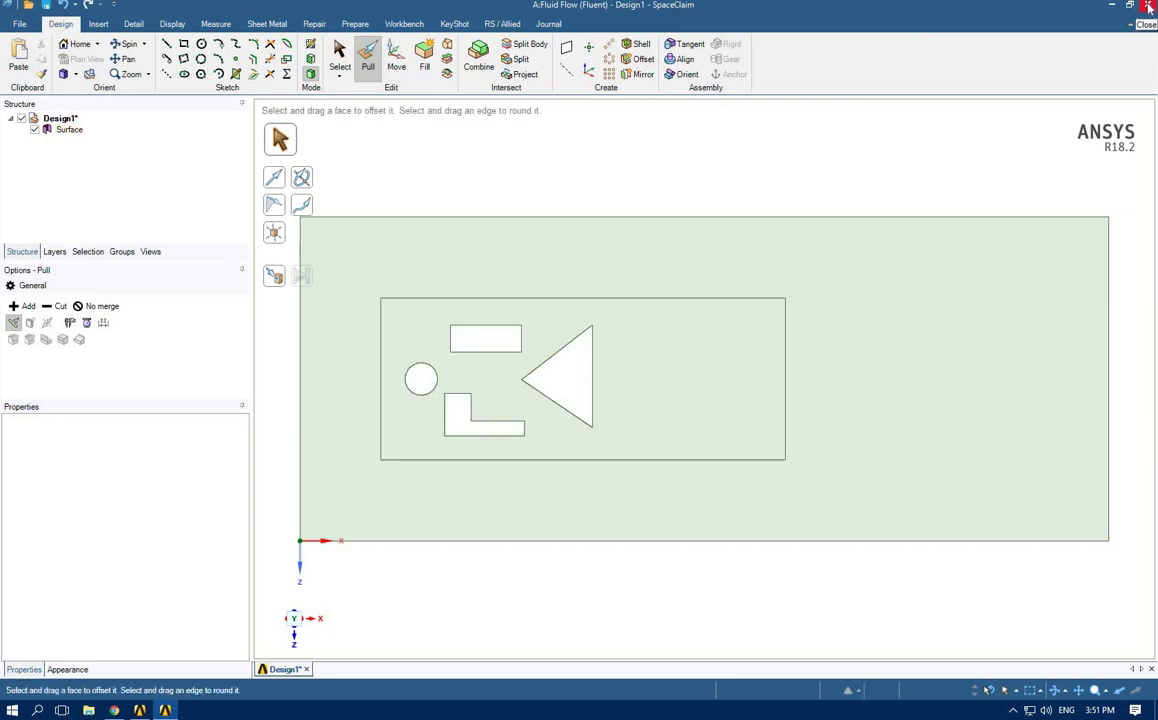
{"action": "key", "text": "ctrl+s"}
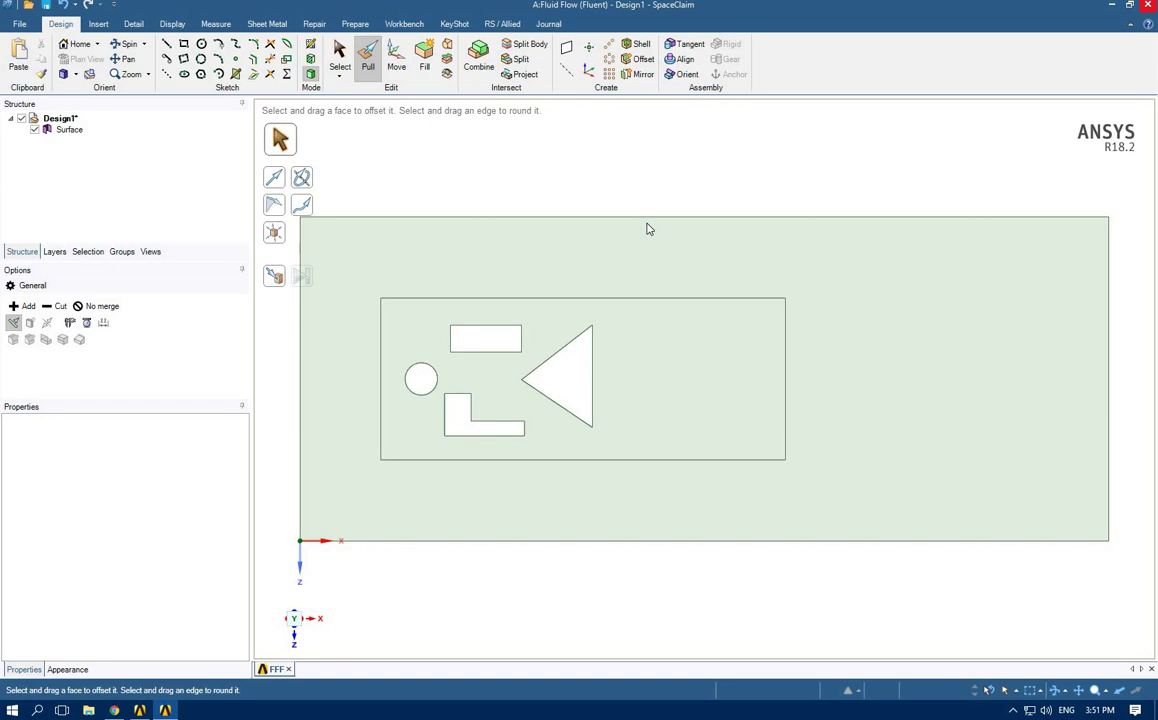
{"action": "key", "text": "alt+F4"}
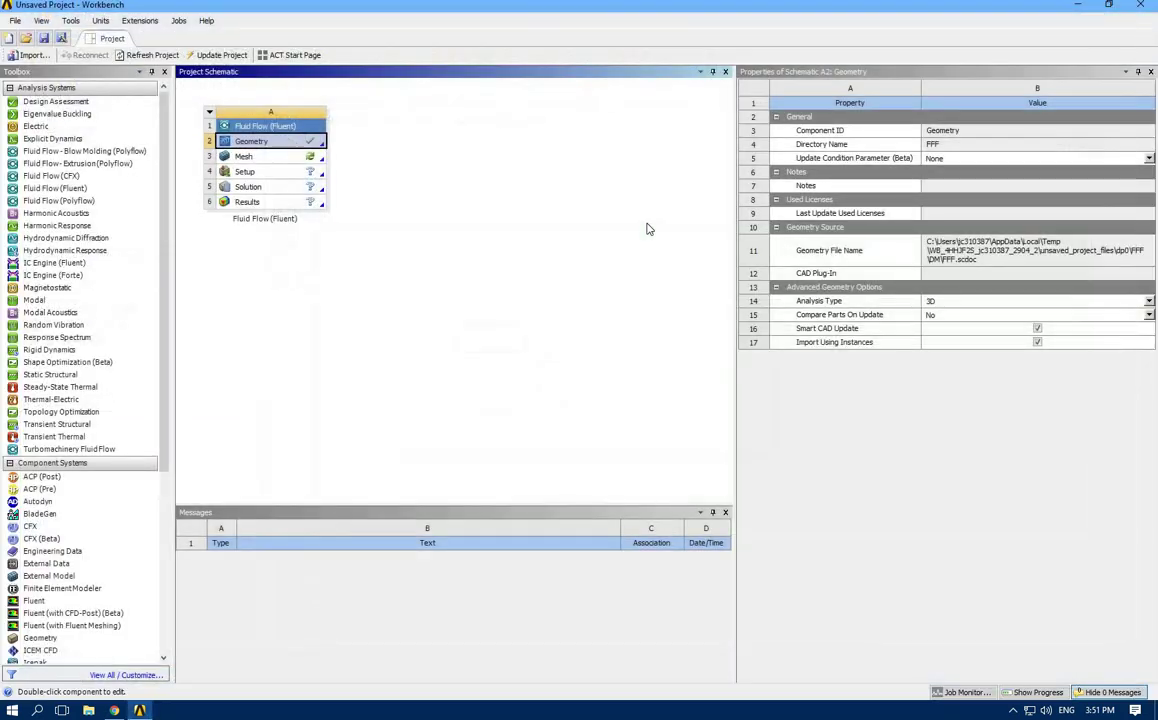
Step: Open the Fluid Flow (Fluent) system's Mesh cell in a maximized Meshing window and view the surface straight along the Y axis
{"action": "left_click", "coordinate": [246, 158]}
{"action": "double_click", "coordinate": [246, 158]}
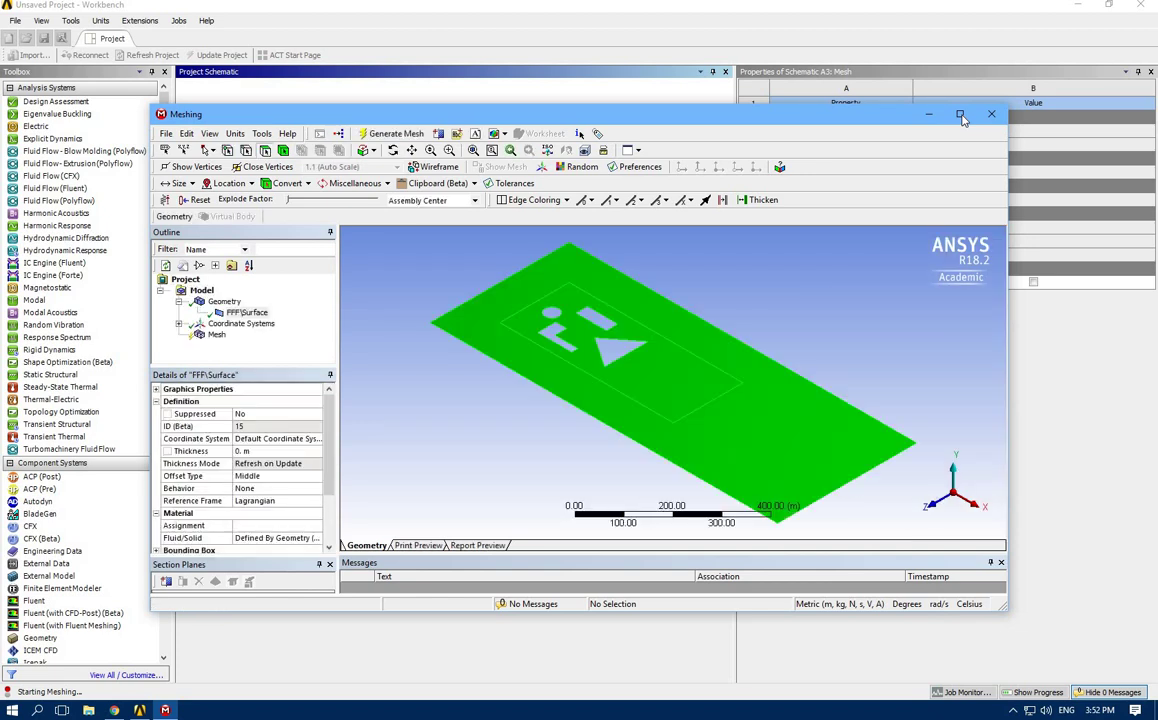
{"action": "left_click", "coordinate": [960, 114]}
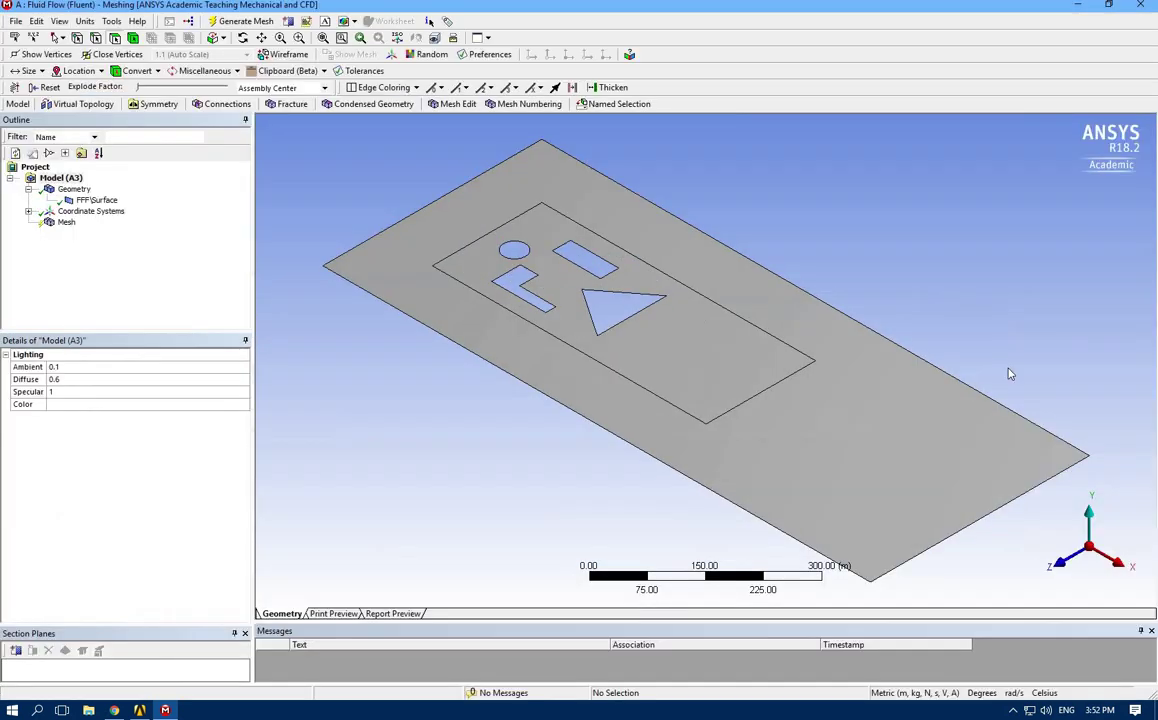
{"action": "left_click", "coordinate": [1089, 514]}
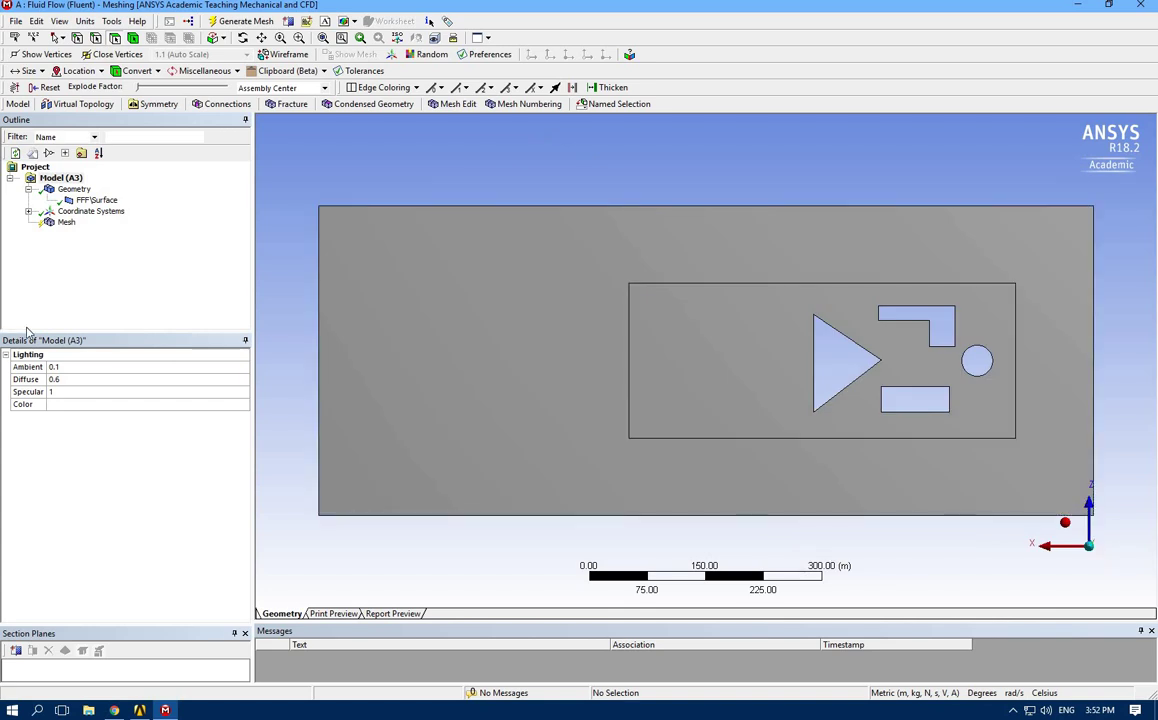
Step: Generate a mesh on the surface with the default settings and expand the mesh's Sizing settings
{"action": "left_click", "coordinate": [84, 201]}
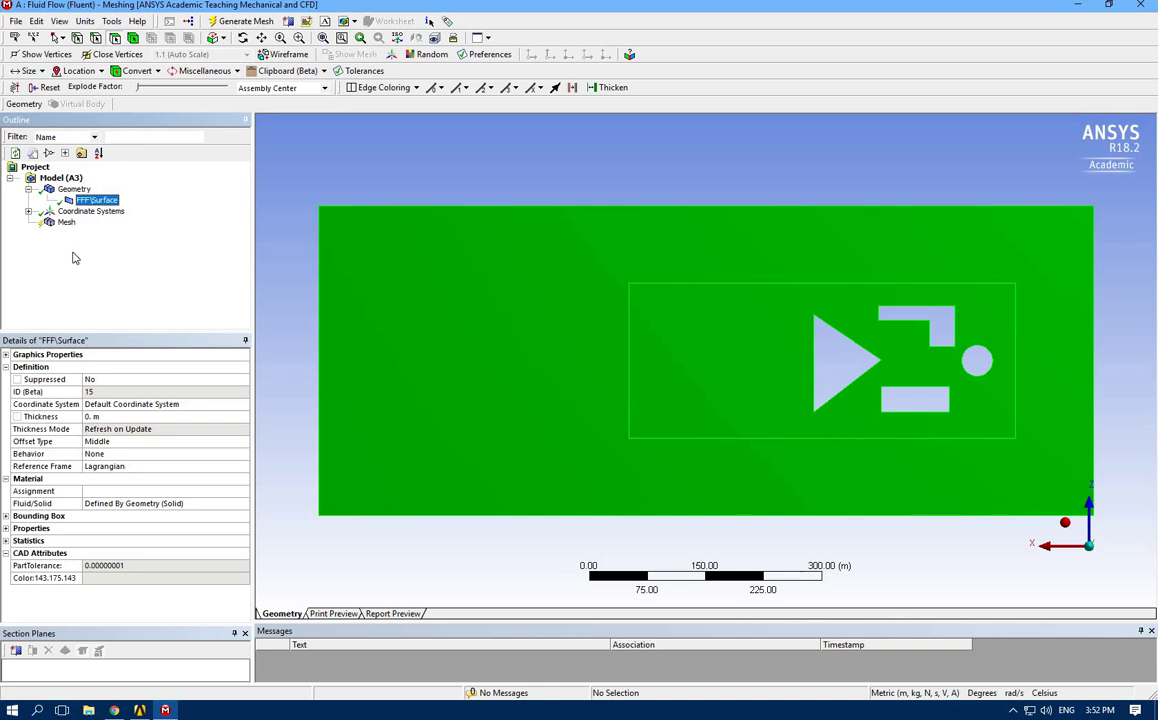
{"action": "left_click", "coordinate": [52, 223]}
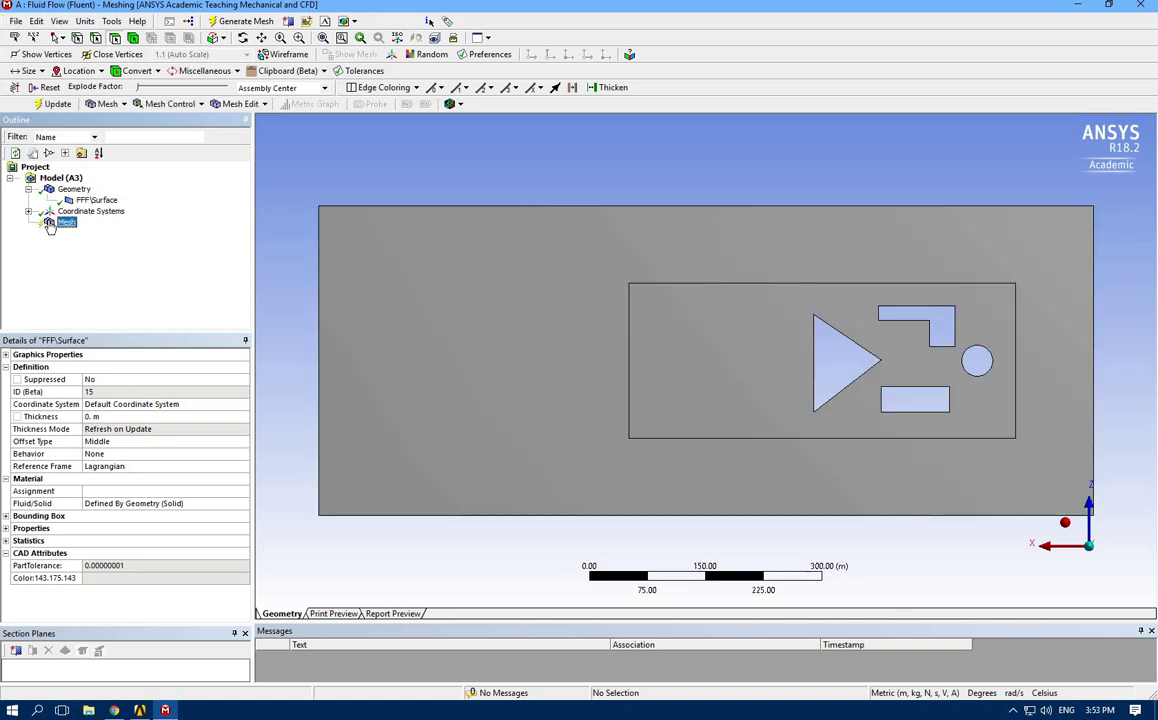
{"action": "right_click", "coordinate": [52, 224]}
{"action": "left_click", "coordinate": [118, 267]}
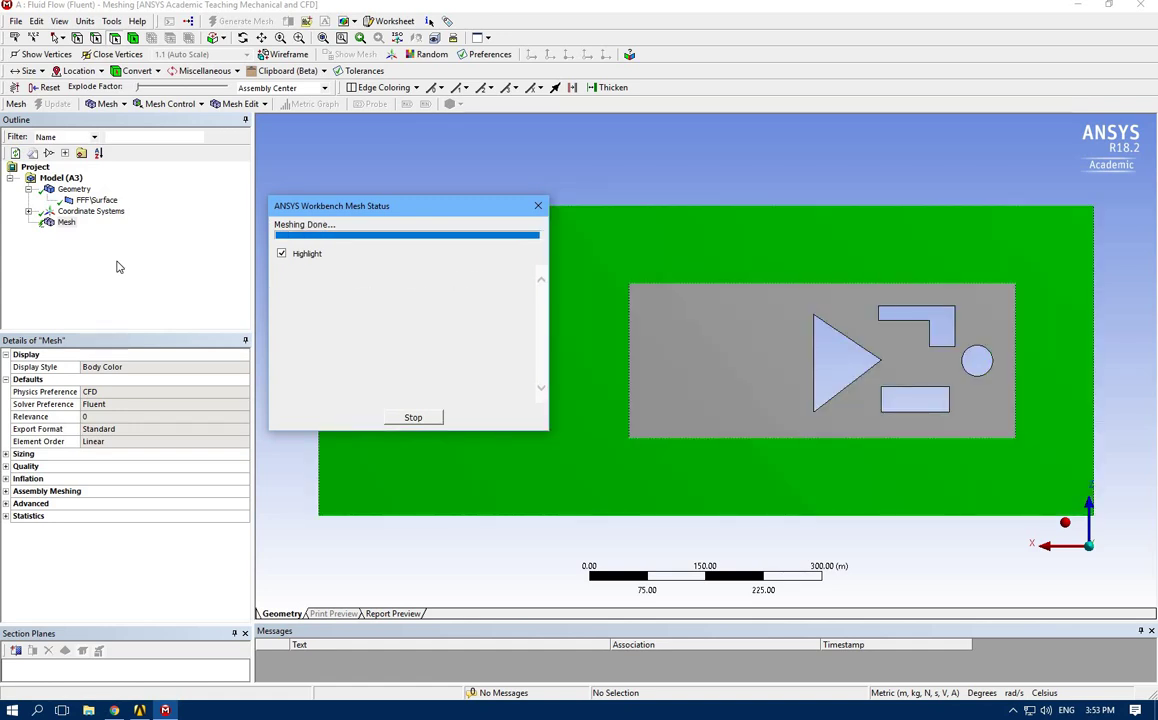
{"action": "left_click", "coordinate": [6, 454]}
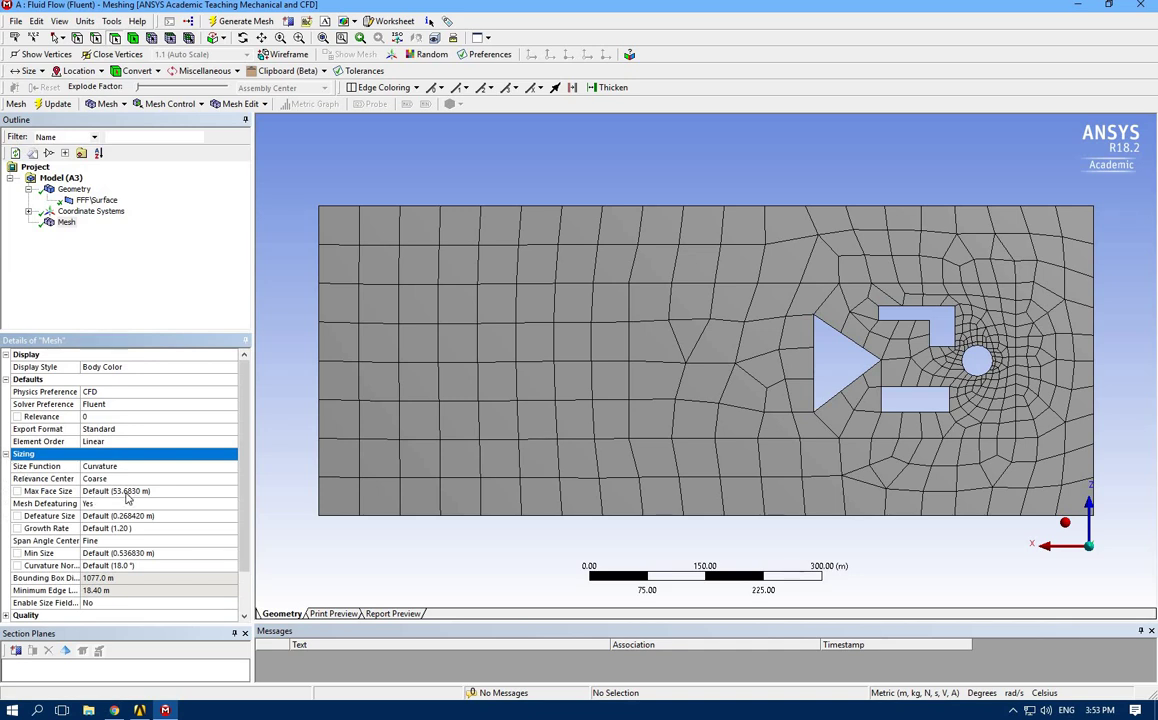
{"action": "left_click", "coordinate": [565, 438]}
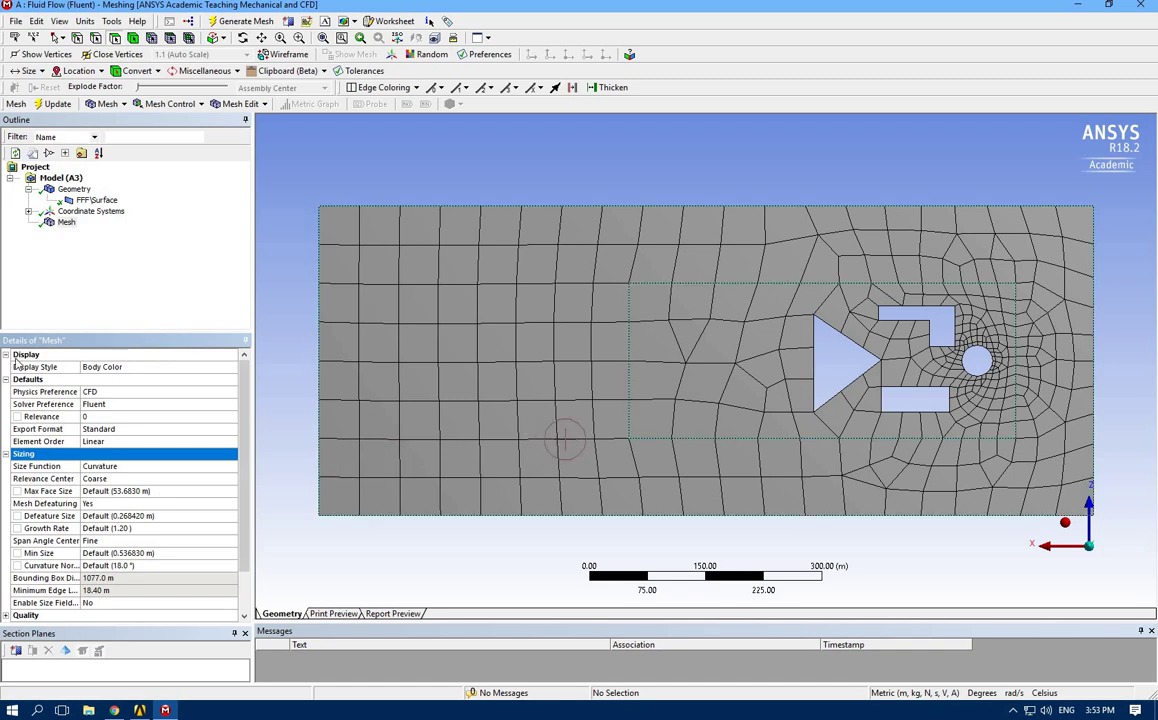
Step: Insert a Method control under the mesh and apply it to the whole surface body
{"action": "left_click", "coordinate": [64, 224]}
{"action": "right_click", "coordinate": [64, 228]}
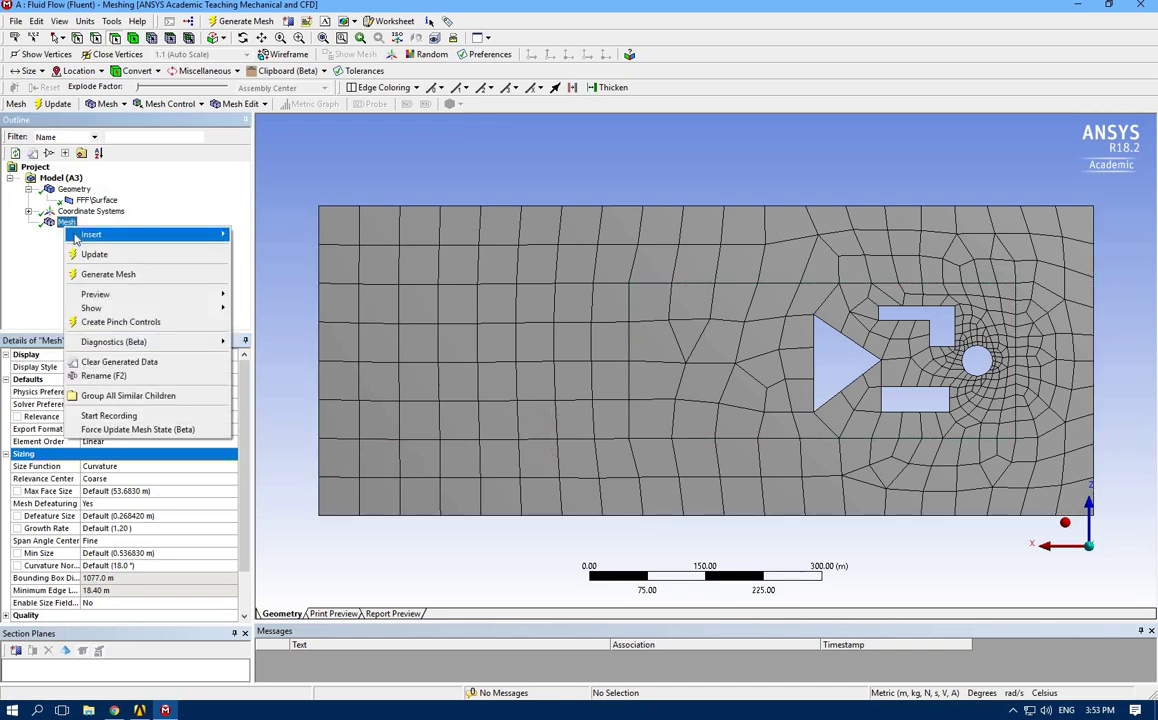
{"action": "mouse_move", "coordinate": [170, 234]}
{"action": "left_click", "coordinate": [258, 234]}
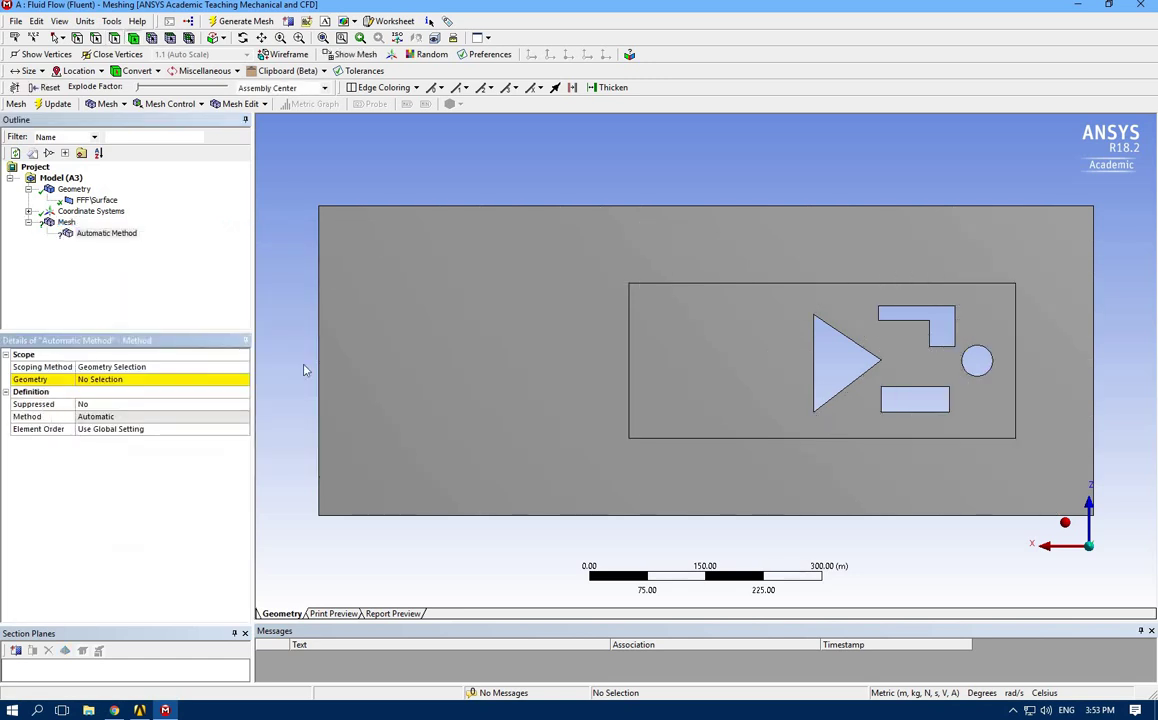
{"action": "key", "text": "ctrl+a"}
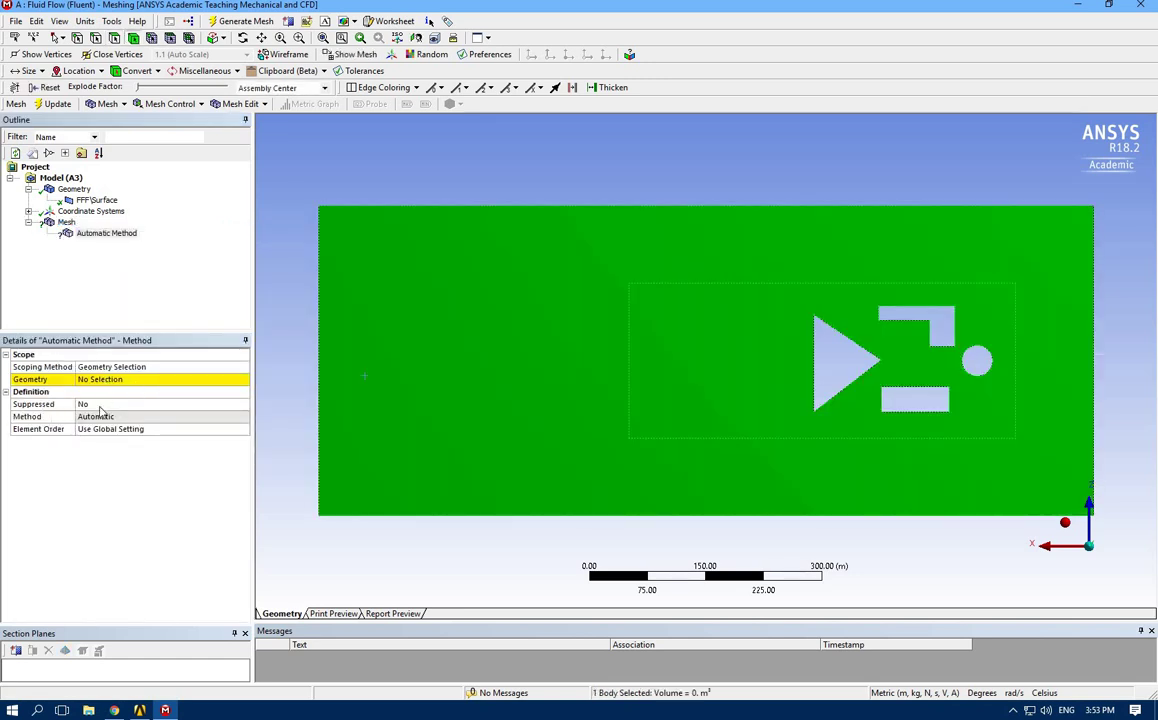
{"action": "left_click", "coordinate": [105, 380]}
{"action": "left_click", "coordinate": [118, 380]}
Step: Set the meshing method to Triangles, regenerate the mesh and display it
{"action": "left_click", "coordinate": [200, 416]}
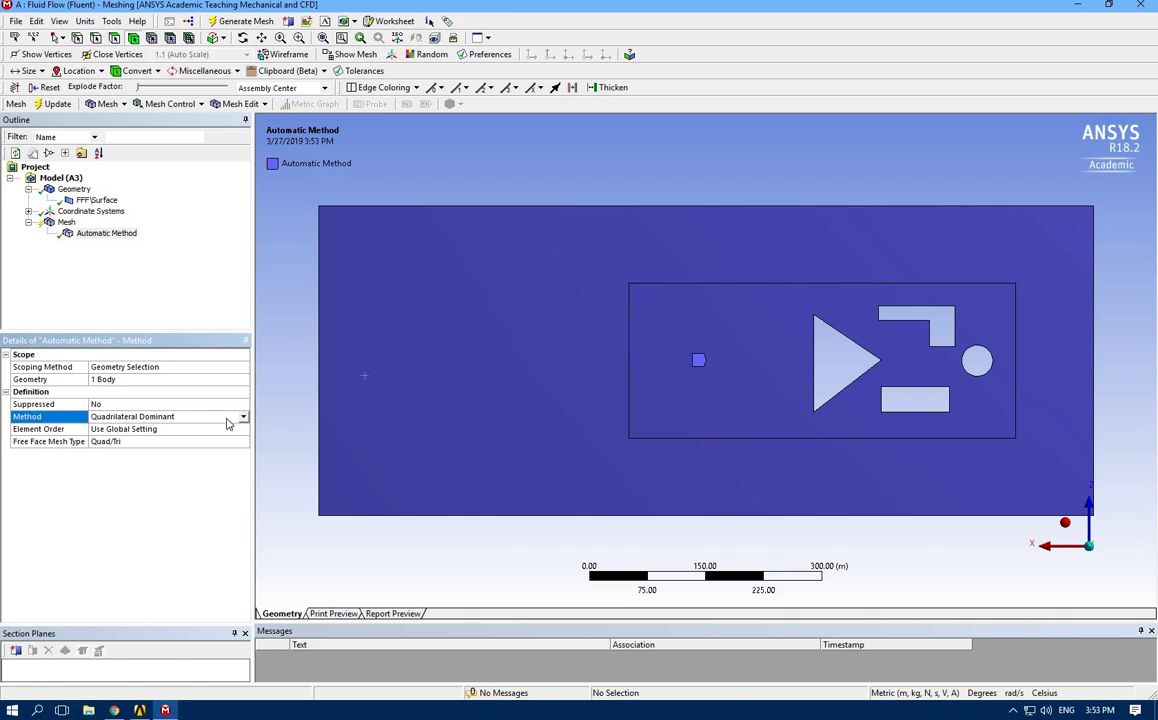
{"action": "left_click", "coordinate": [243, 416]}
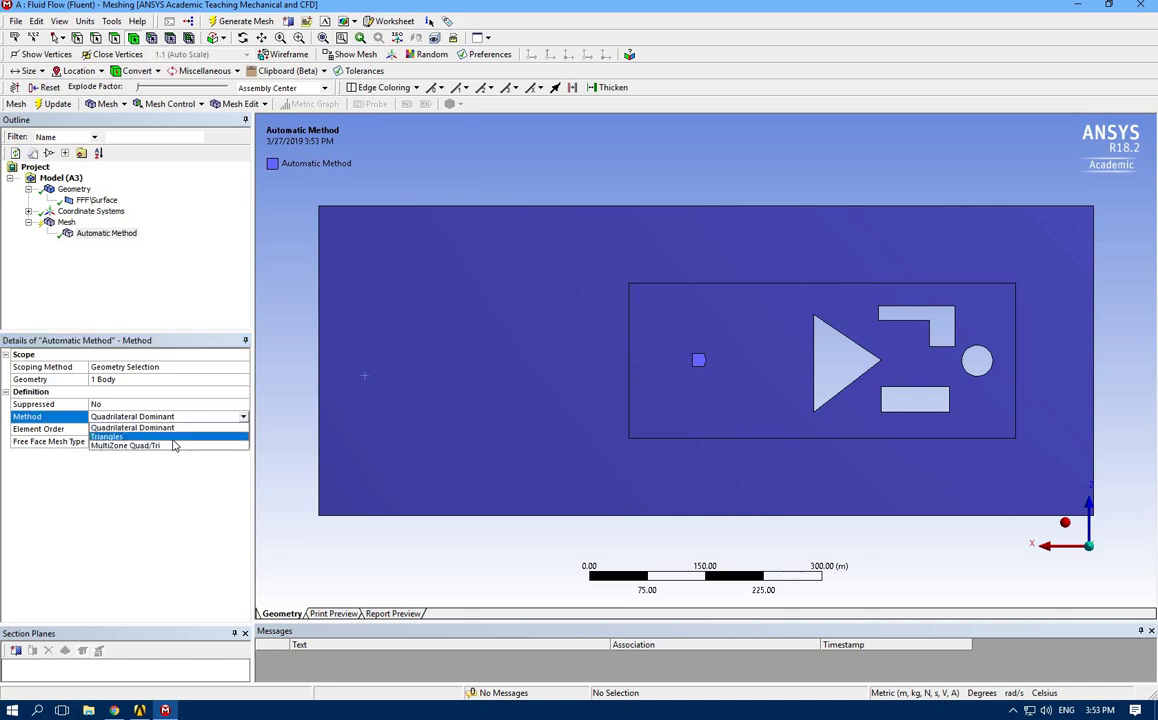
{"action": "left_click", "coordinate": [165, 441]}
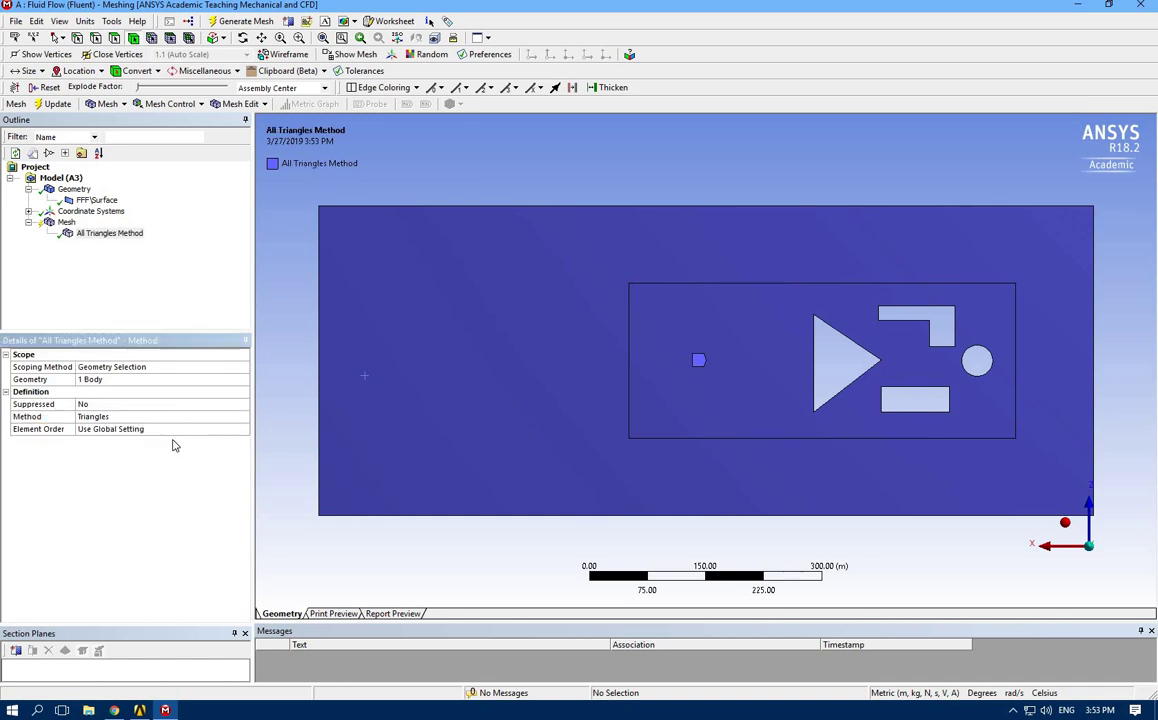
{"action": "left_click", "coordinate": [238, 21]}
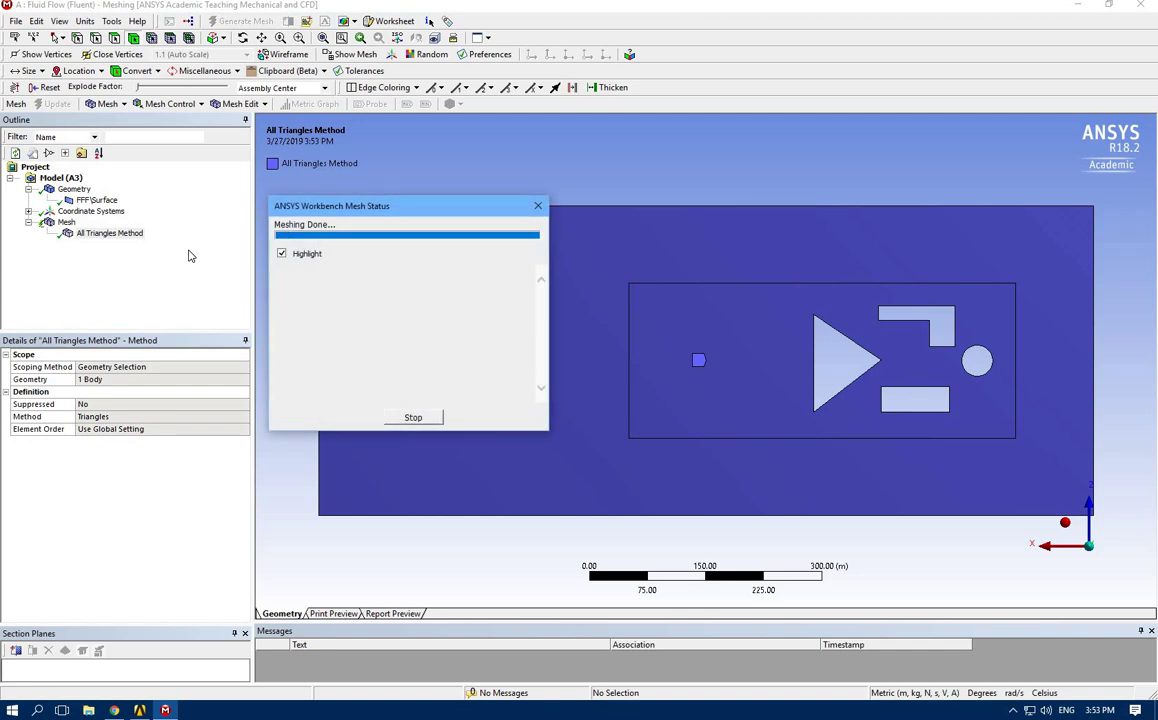
{"action": "left_click", "coordinate": [66, 222]}
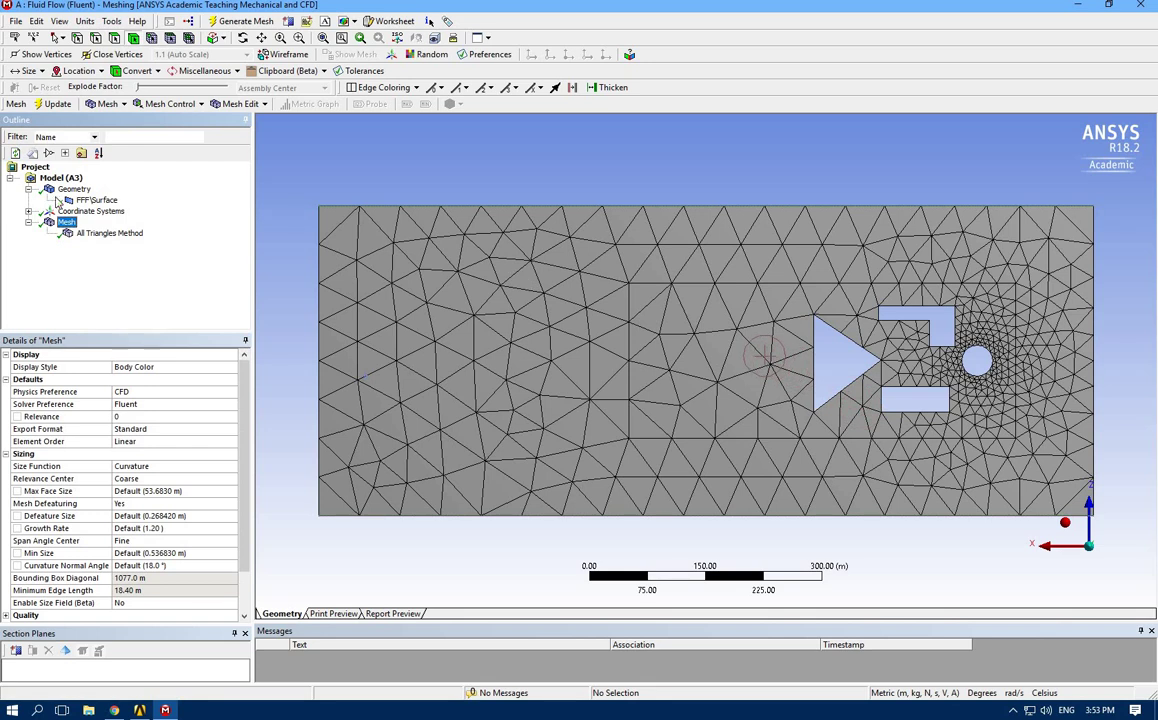
Step: Insert a Sizing control under the mesh and apply it to the inner rectangular face around the cut-out obstacles
{"action": "right_click", "coordinate": [72, 226]}
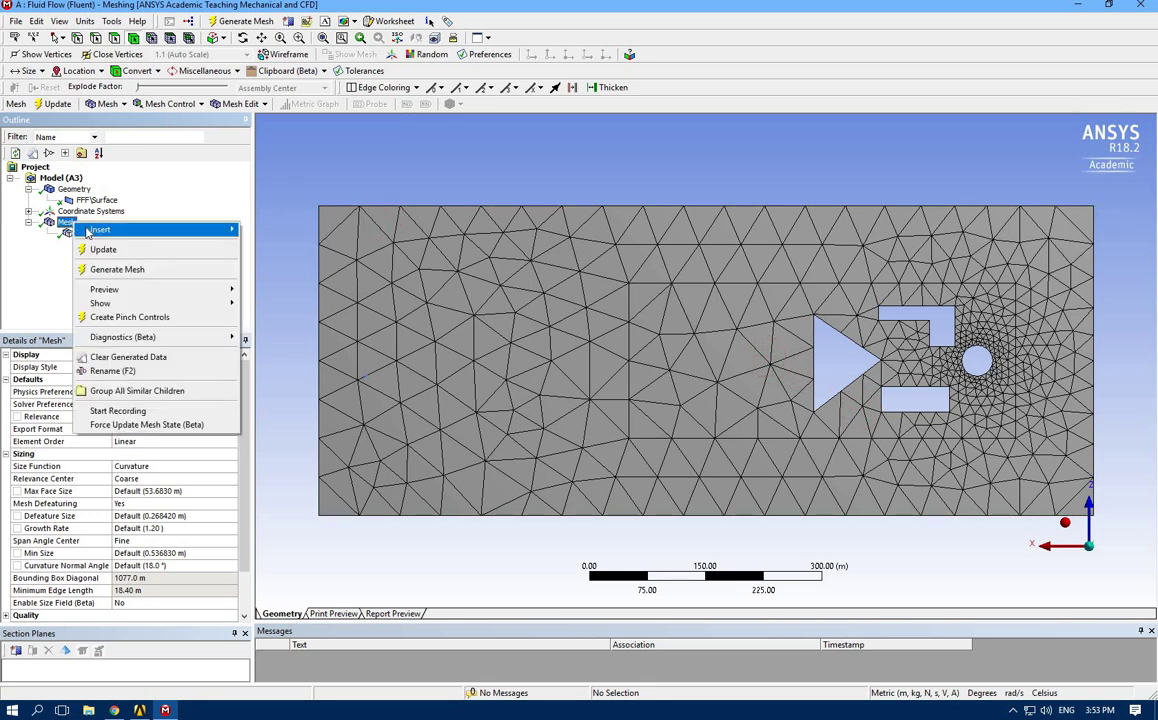
{"action": "mouse_move", "coordinate": [180, 229]}
{"action": "left_click", "coordinate": [264, 249]}
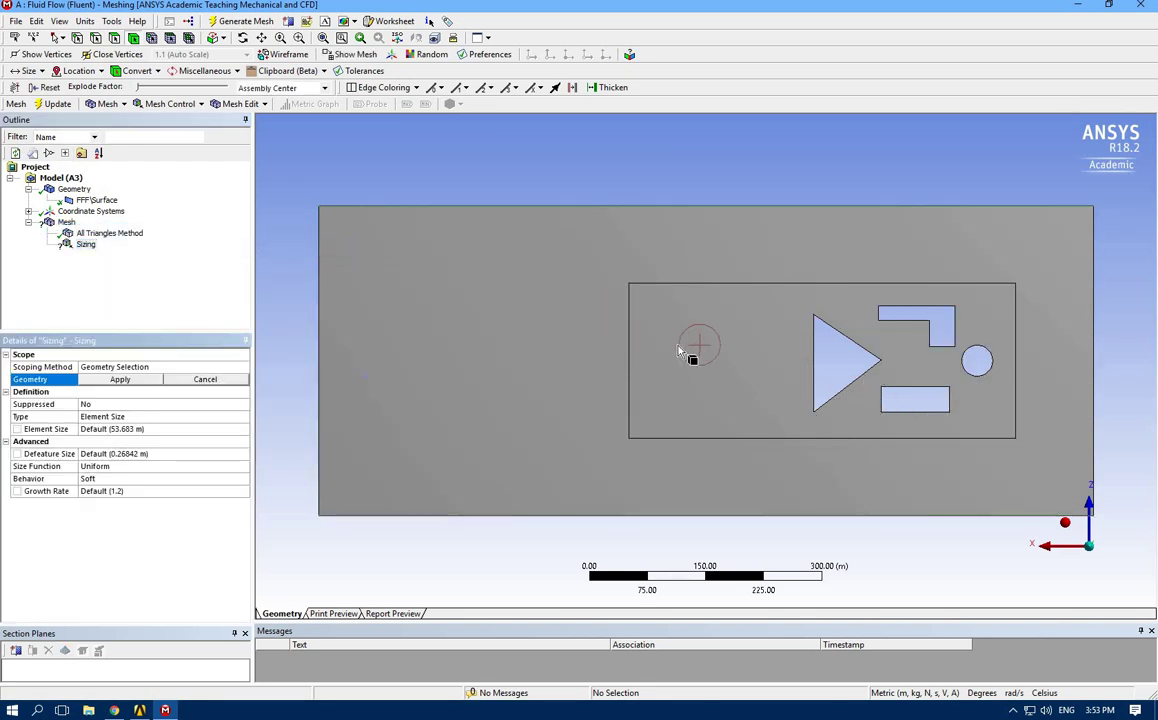
{"action": "left_click", "coordinate": [695, 345]}
{"action": "left_click", "coordinate": [525, 168]}
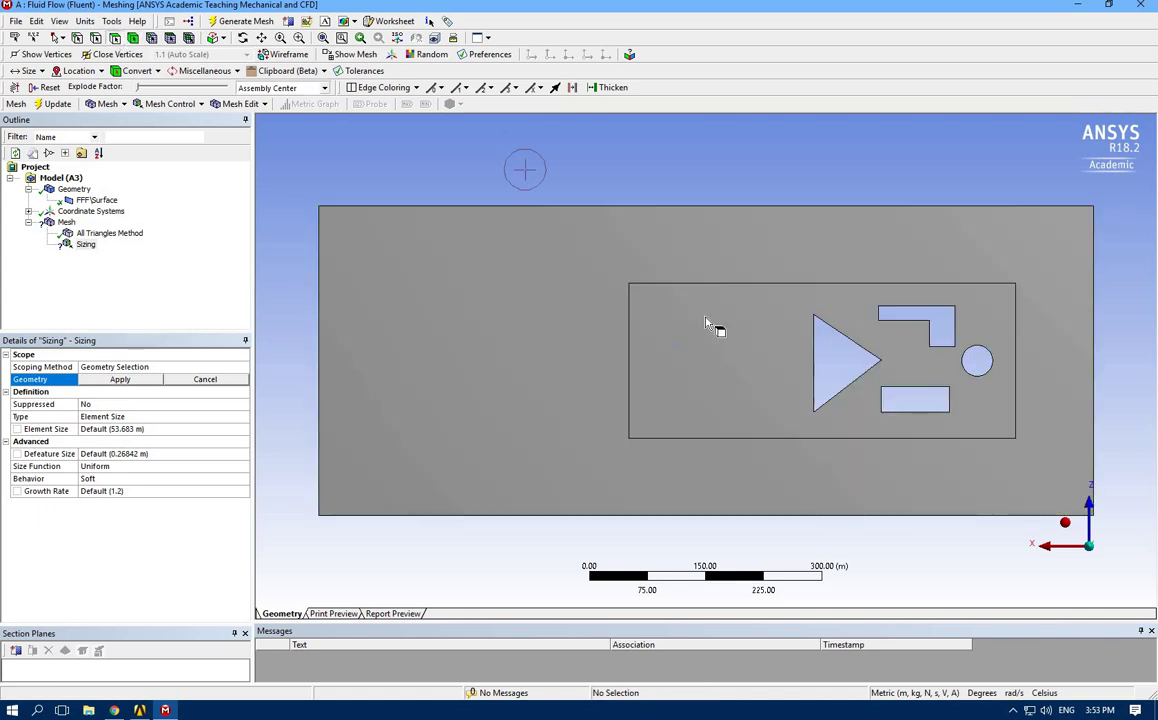
{"action": "left_click", "coordinate": [706, 322]}
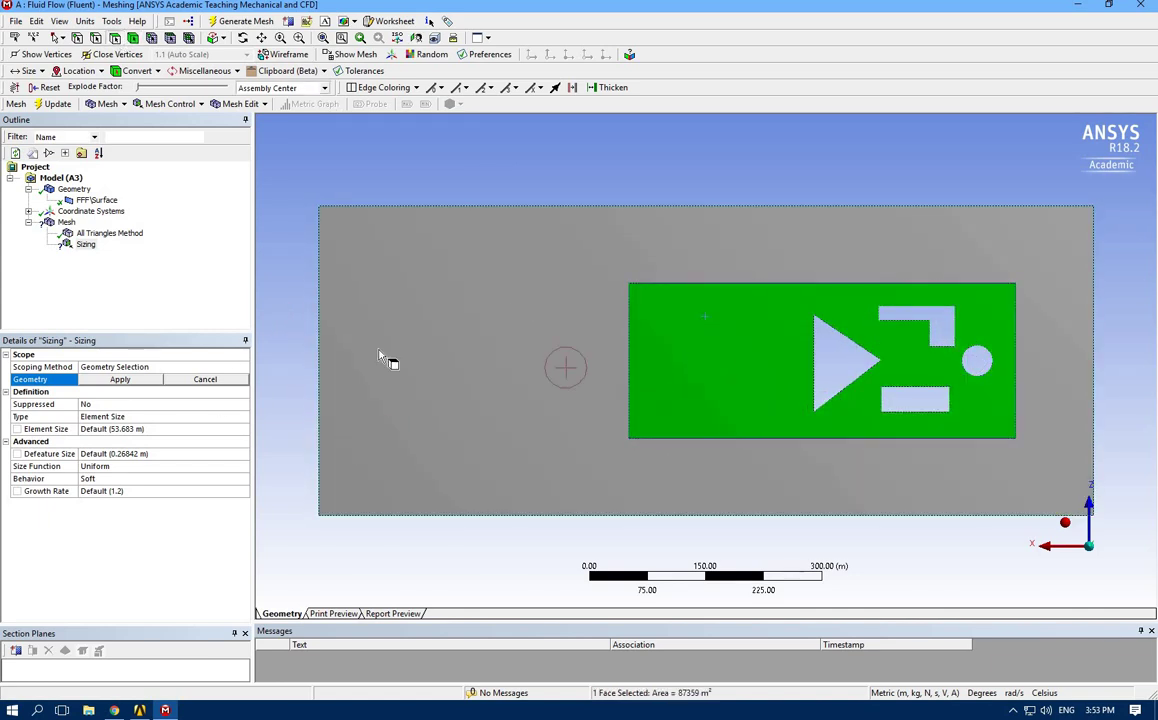
{"action": "left_click", "coordinate": [120, 380]}
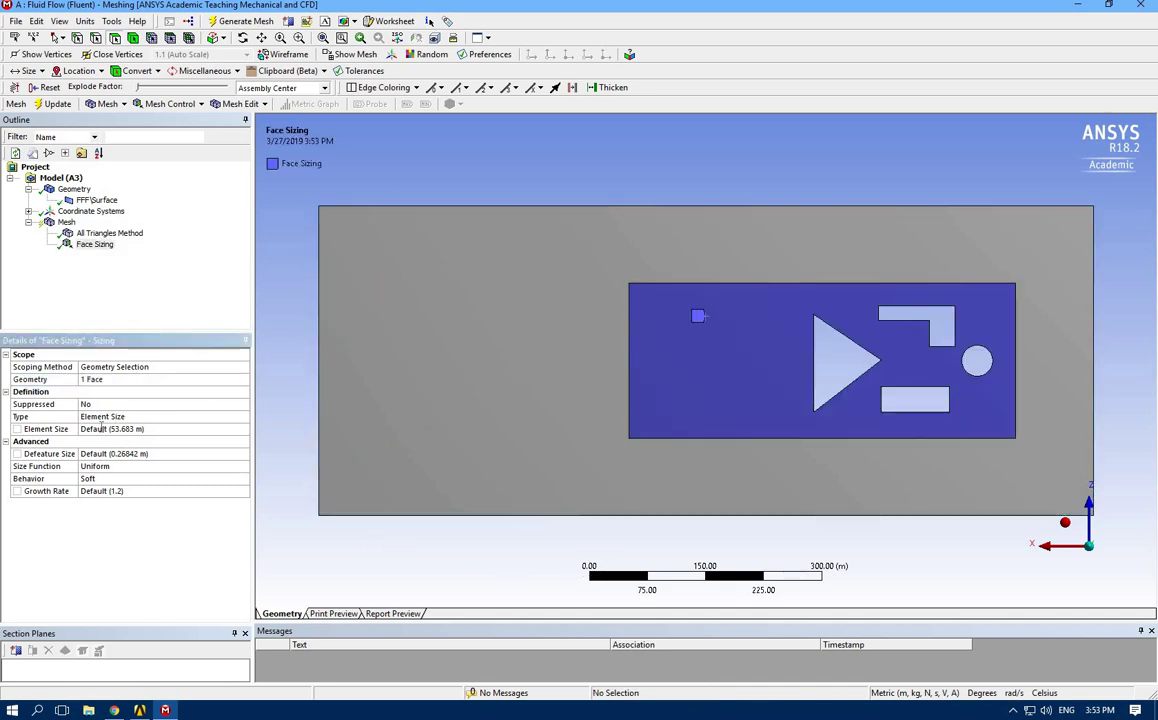
Step: Set the inner face sizing's element size to 1 m, regenerate the mesh and display it
{"action": "left_click", "coordinate": [101, 428]}
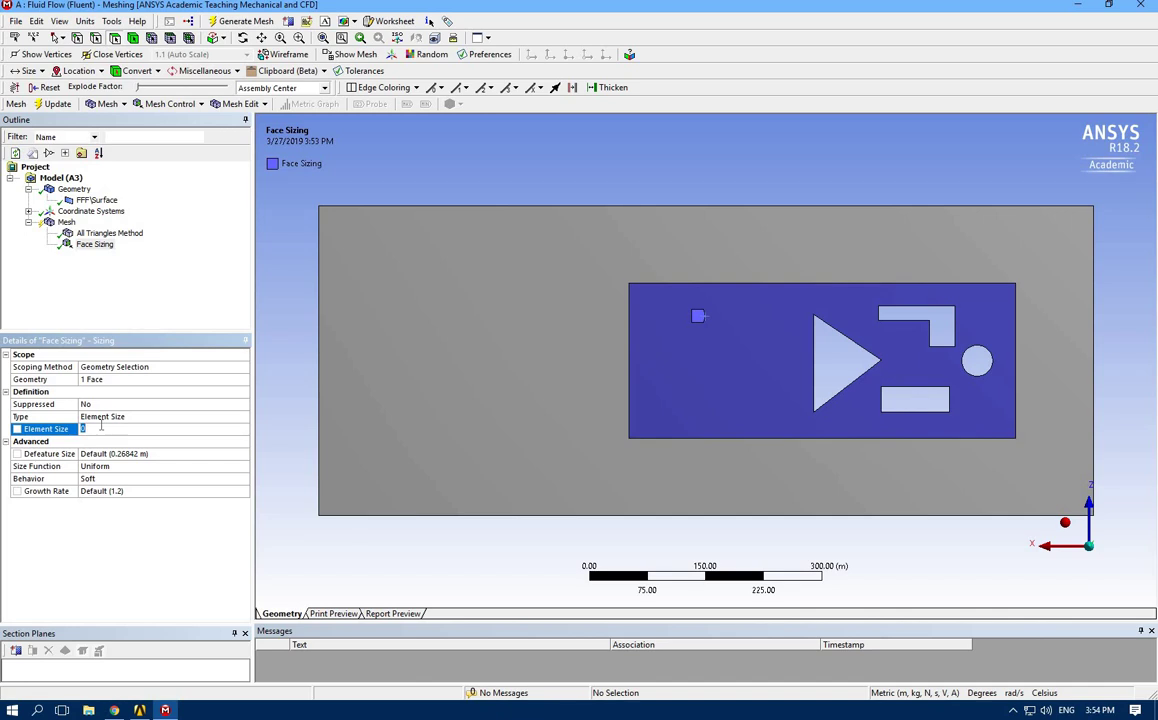
{"action": "type", "text": "1"}
{"action": "left_click", "coordinate": [87, 311]}
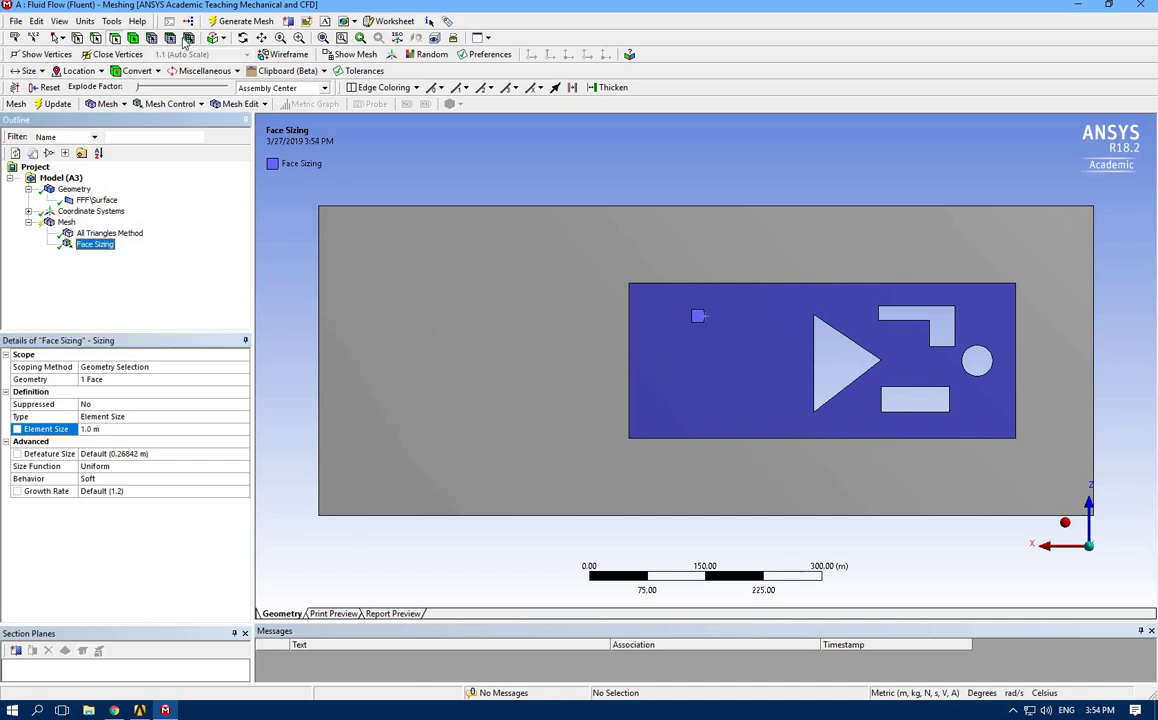
{"action": "left_click", "coordinate": [240, 21]}
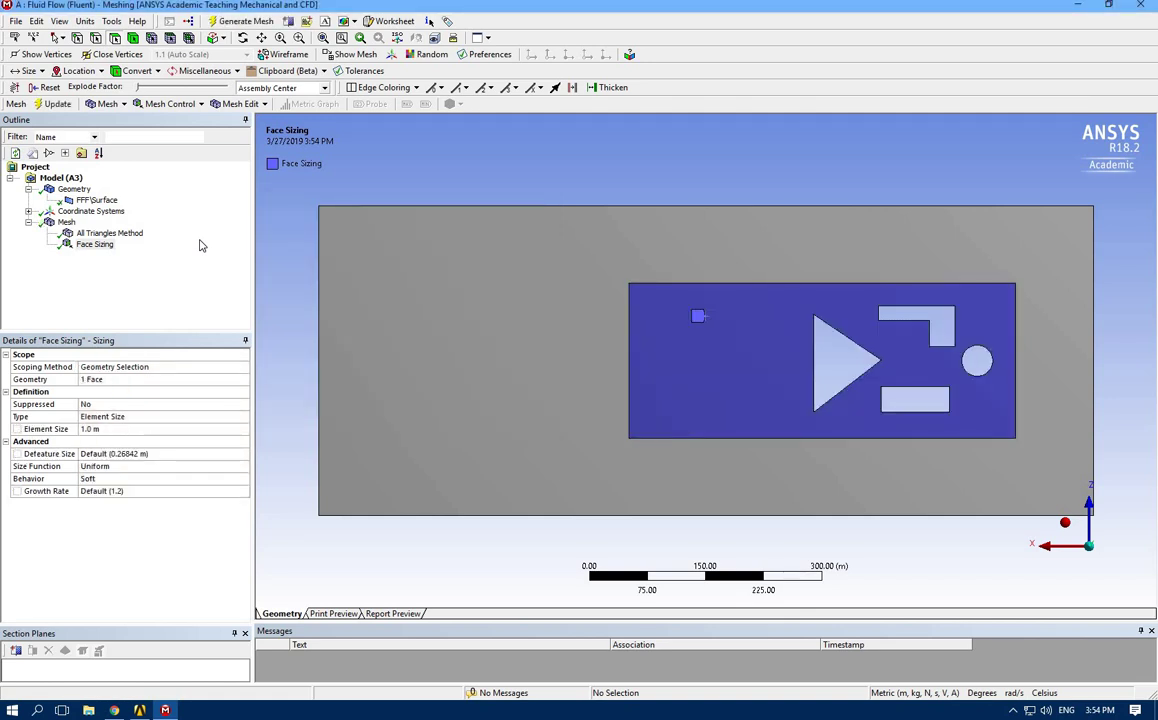
{"action": "left_click", "coordinate": [55, 224]}
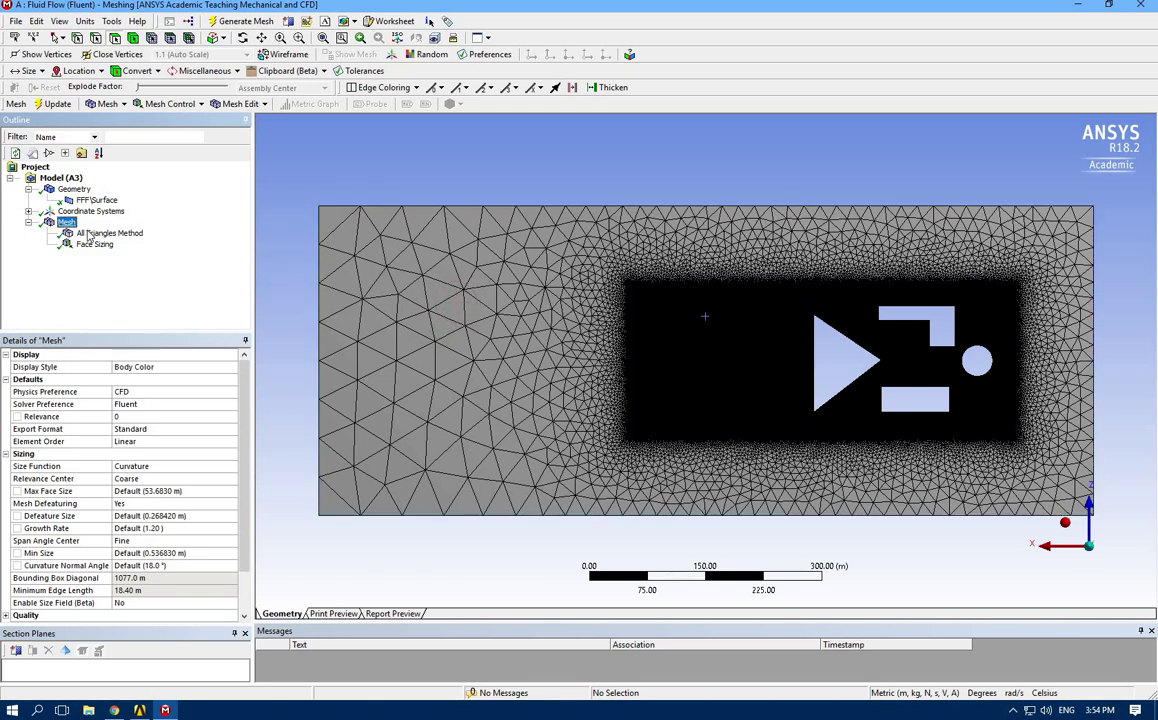
Step: Insert a second Sizing control under the mesh and apply it to the outer face surrounding the inner rectangle
{"action": "right_click", "coordinate": [63, 222]}
{"action": "mouse_move", "coordinate": [100, 231]}
{"action": "left_click", "coordinate": [254, 251]}
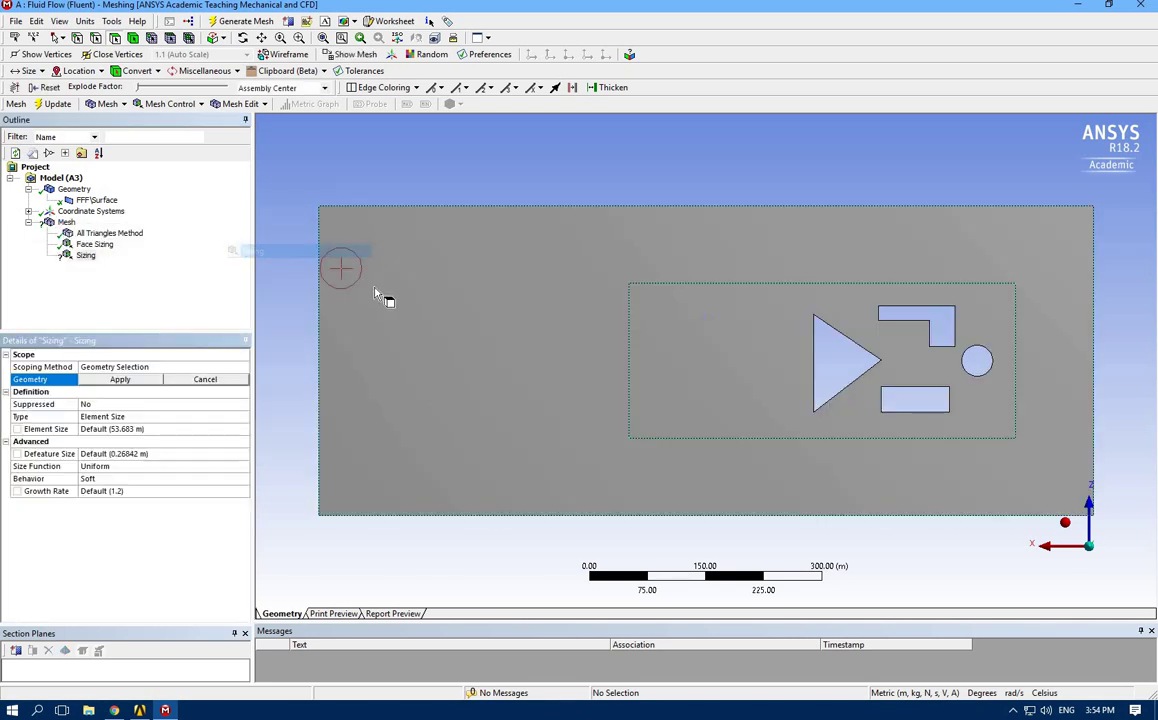
{"action": "left_click", "coordinate": [372, 268]}
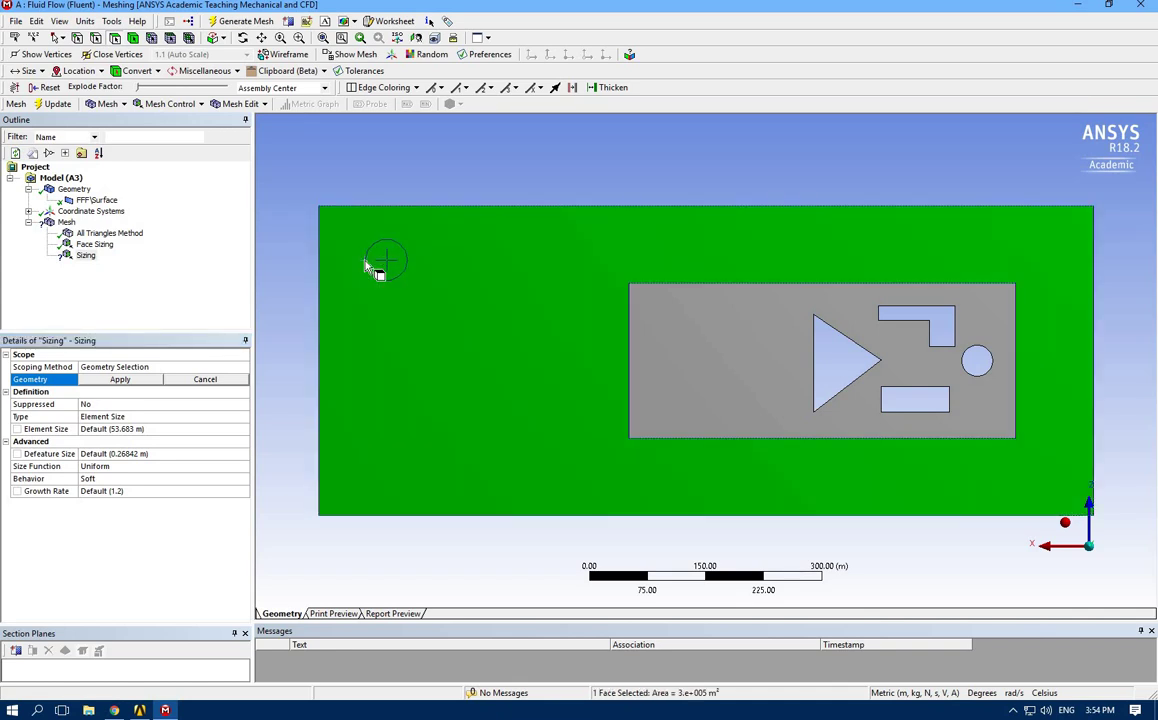
{"action": "left_click", "coordinate": [120, 380]}
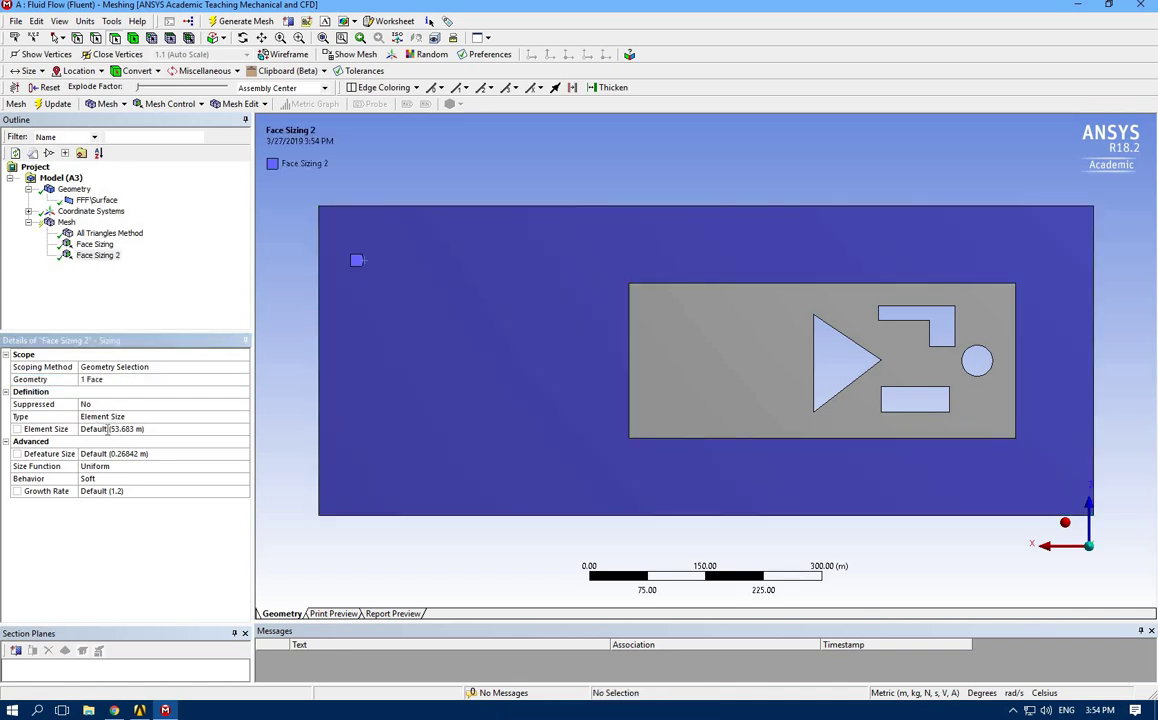
Step: Set the outer face sizing's element size to 5 m, regenerate the mesh and display it
{"action": "left_click", "coordinate": [107, 428]}
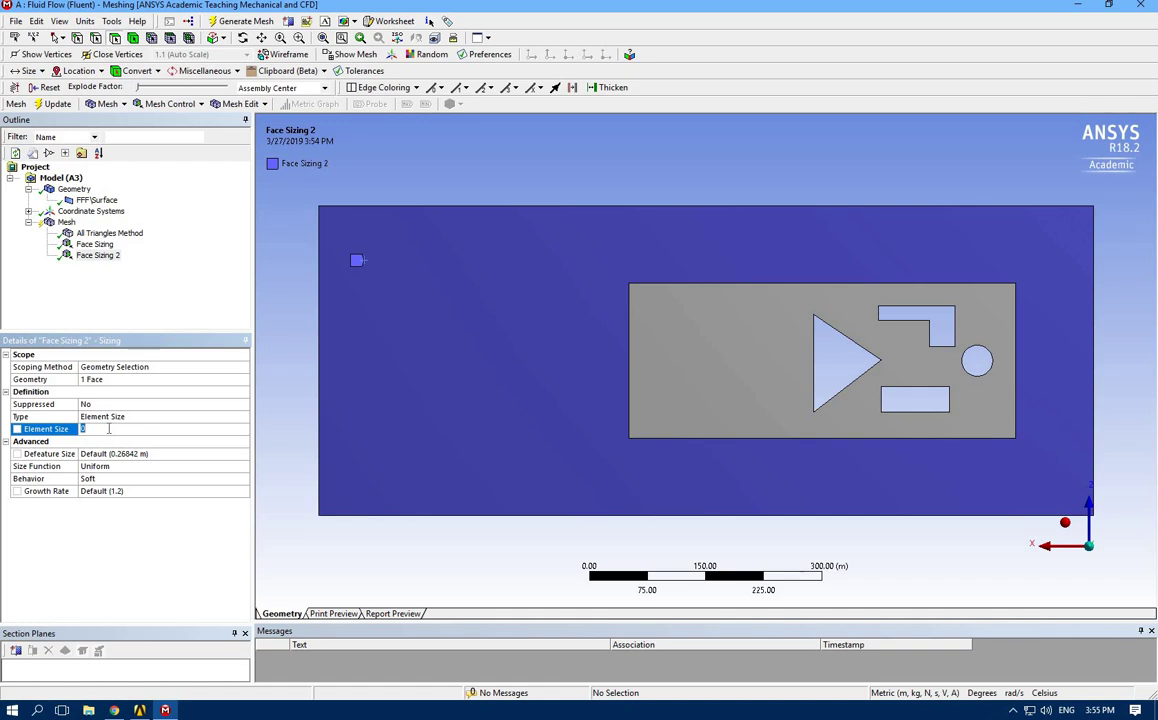
{"action": "type", "text": "5"}
{"action": "left_click", "coordinate": [134, 183]}
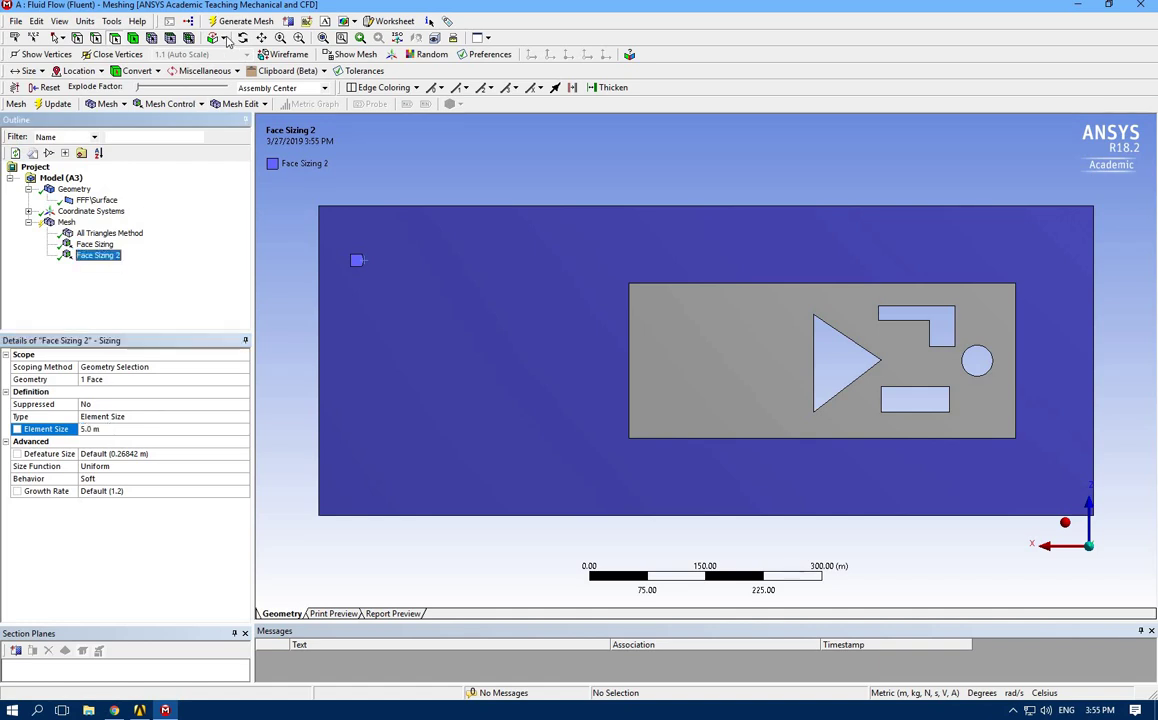
{"action": "left_click", "coordinate": [241, 22]}
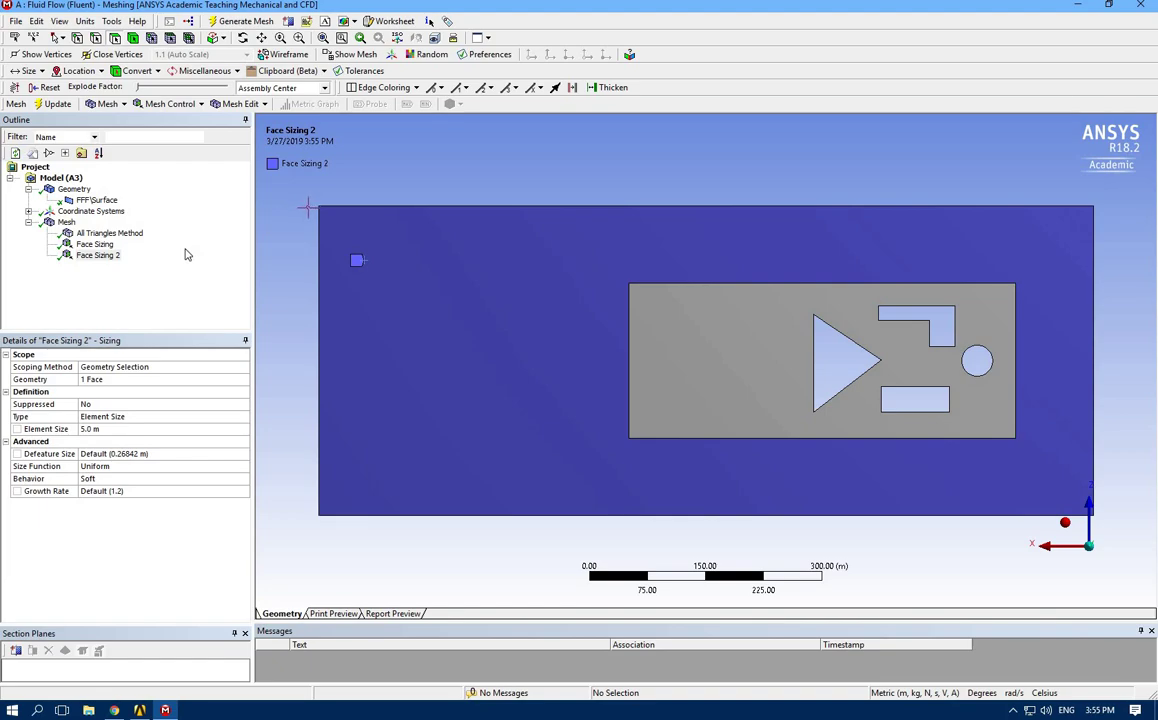
{"action": "left_click", "coordinate": [66, 222]}
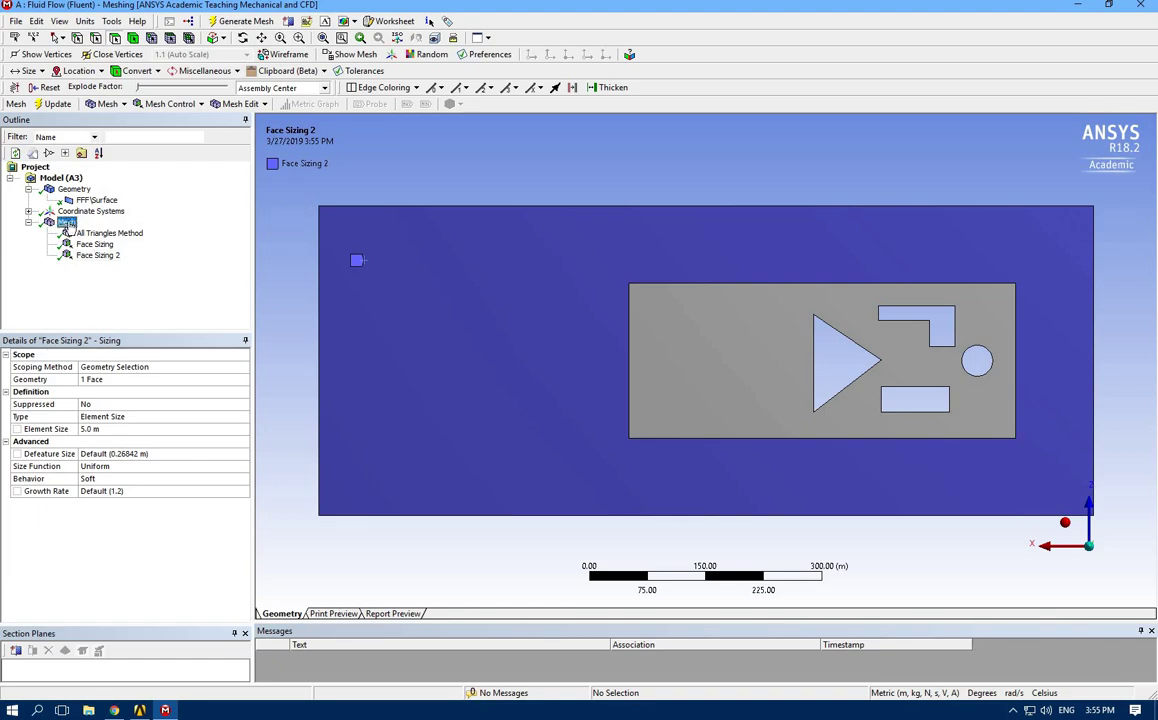
Step: Examine the mesh density at the transition between the outer and inner faces and around the cut-out obstacles
{"action": "scroll", "coordinate": [622, 355], "scroll_direction": "up", "scroll_amount": 10}
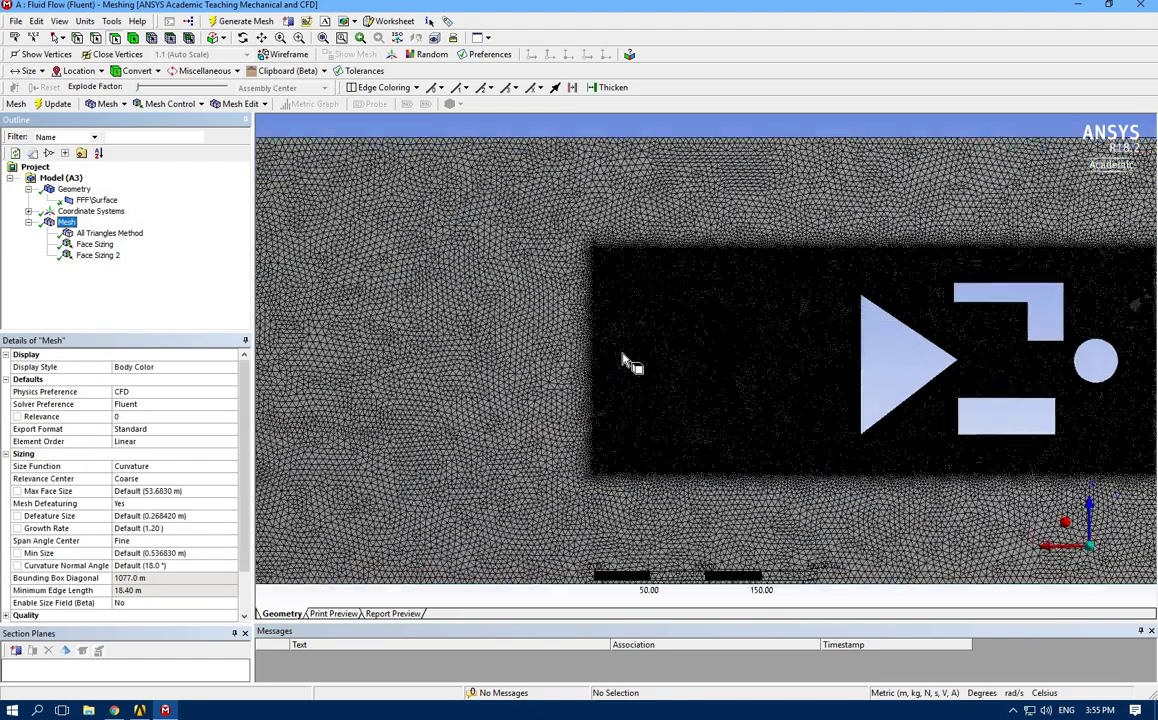
{"action": "scroll", "coordinate": [622, 350], "scroll_direction": "down", "scroll_amount": 10}
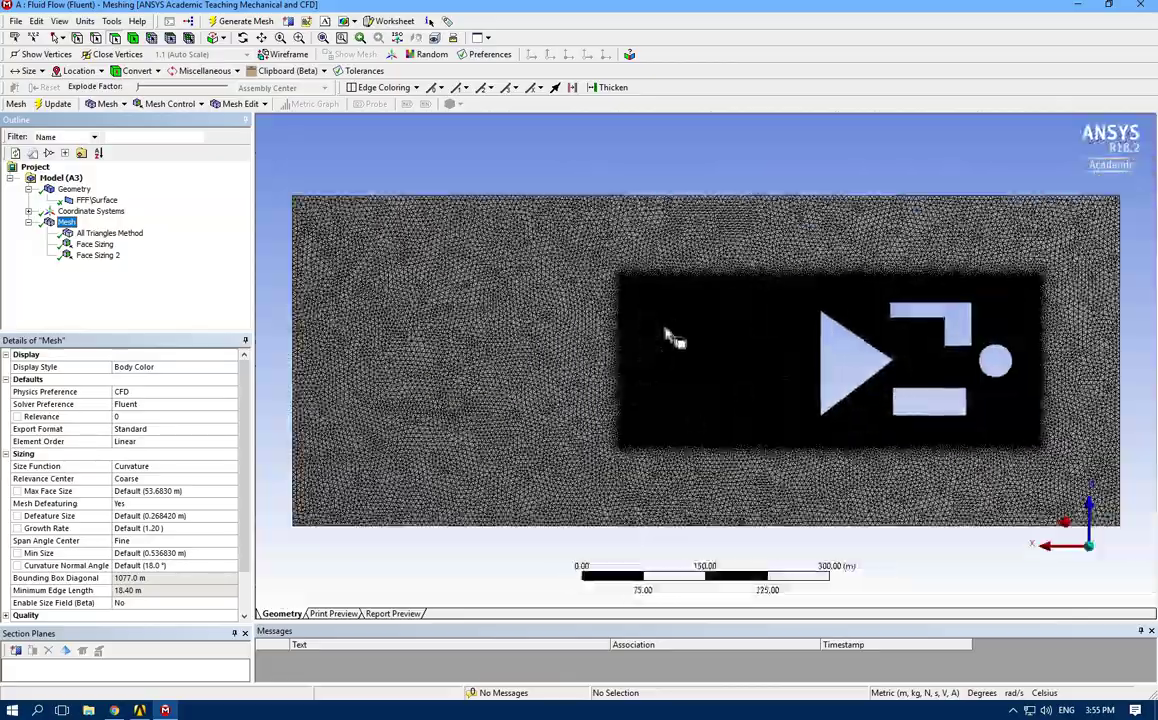
{"action": "scroll", "coordinate": [669, 362], "scroll_direction": "up", "scroll_amount": 5}
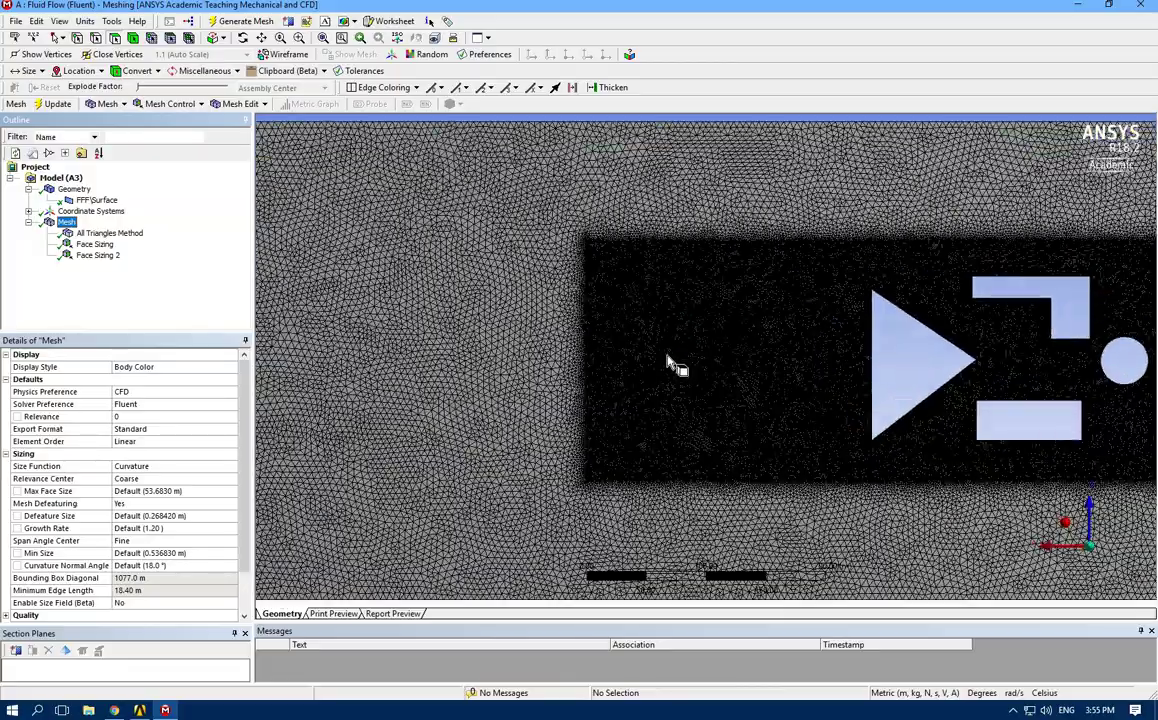
{"action": "scroll", "coordinate": [478, 362], "scroll_direction": "down", "scroll_amount": 5}
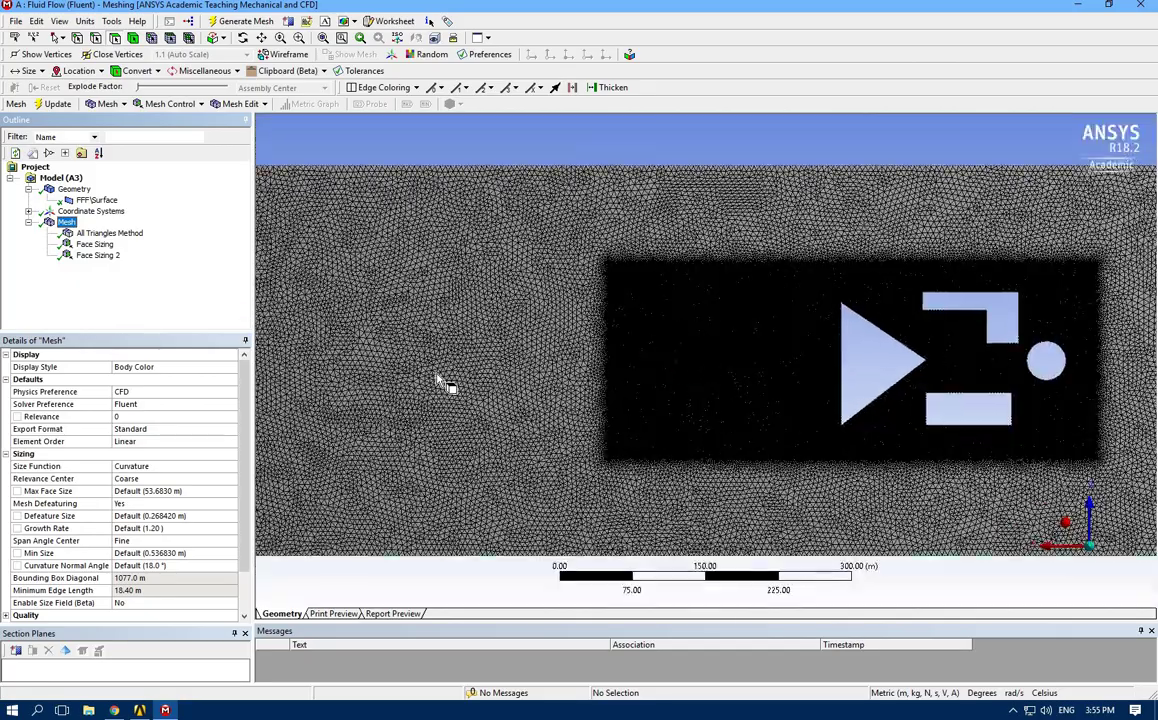
{"action": "scroll", "coordinate": [895, 378], "scroll_direction": "up", "scroll_amount": 5}
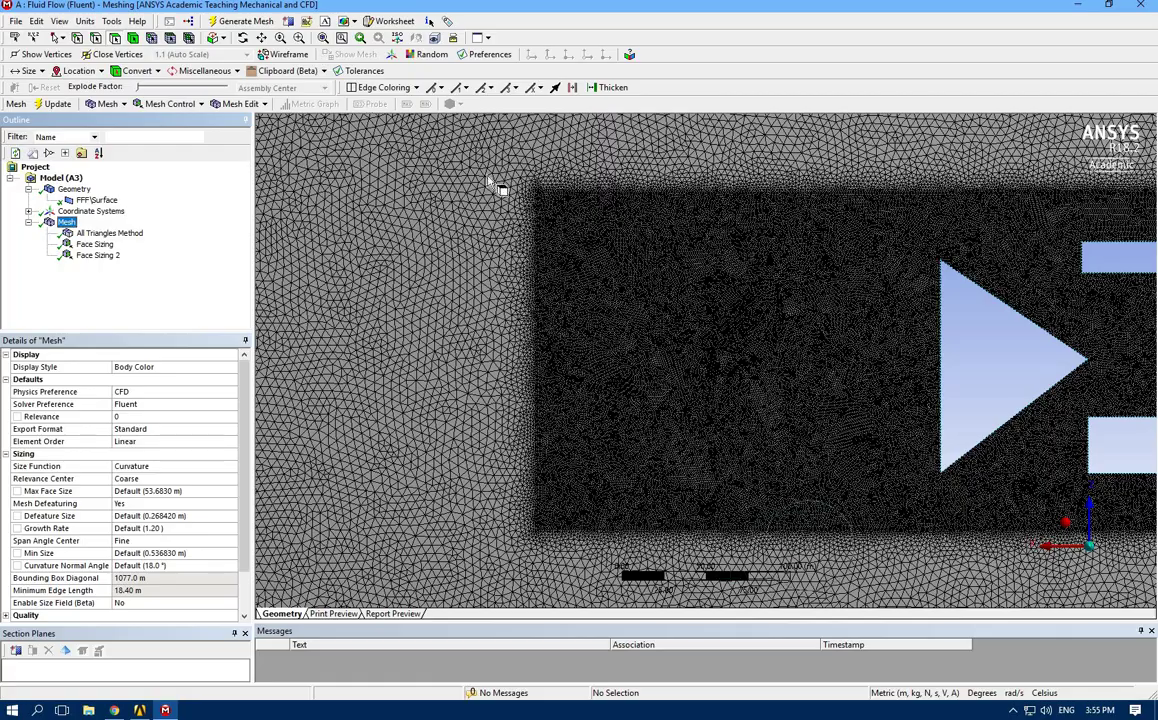
{"action": "scroll", "coordinate": [1050, 360], "scroll_direction": "up", "scroll_amount": 3}
{"action": "scroll", "coordinate": [980, 383], "scroll_direction": "down", "scroll_amount": 6}
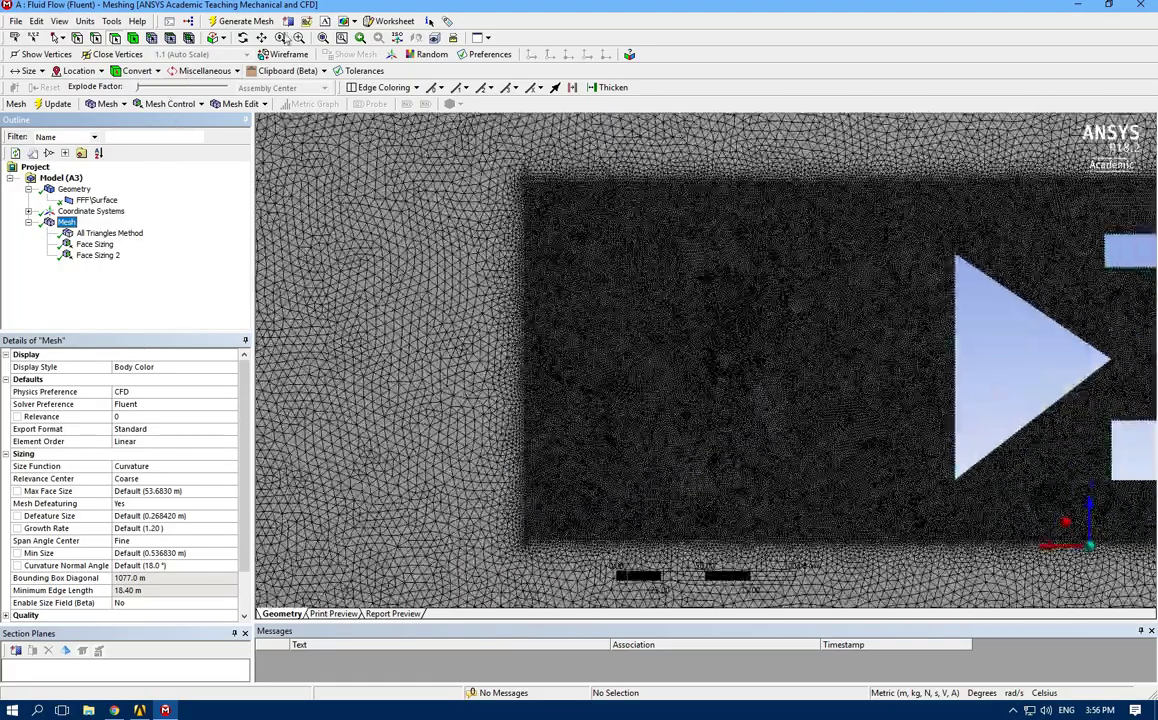
{"action": "left_click_drag", "start_coordinate": [1099, 328], "coordinate": [693, 318]}
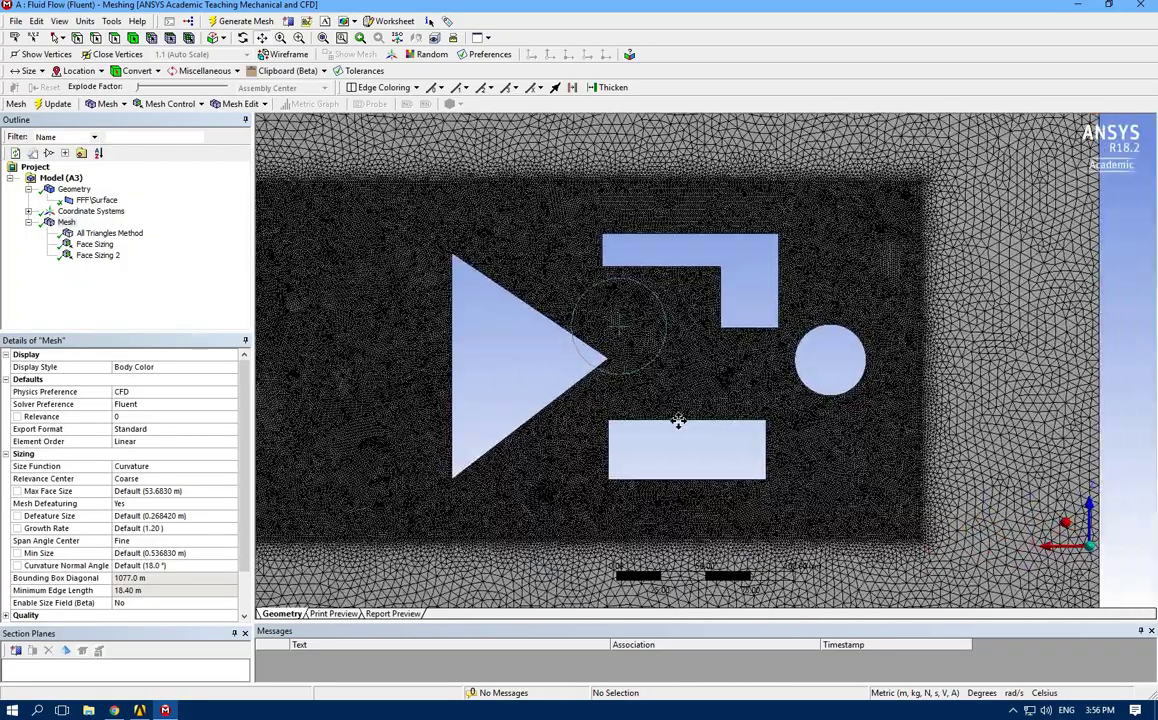
{"action": "scroll", "coordinate": [1000, 335], "scroll_direction": "up", "scroll_amount": 2}
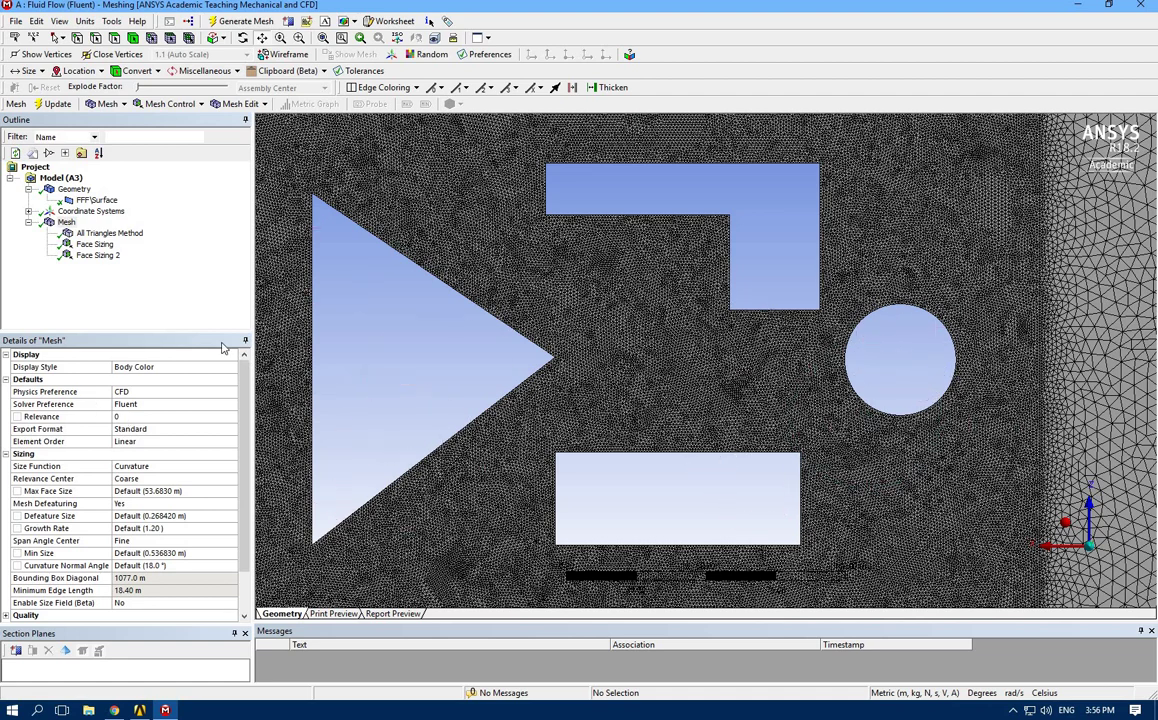
Step: Insert an Inflation control under the mesh and scope its geometry to the whole surface body
{"action": "right_click", "coordinate": [70, 225]}
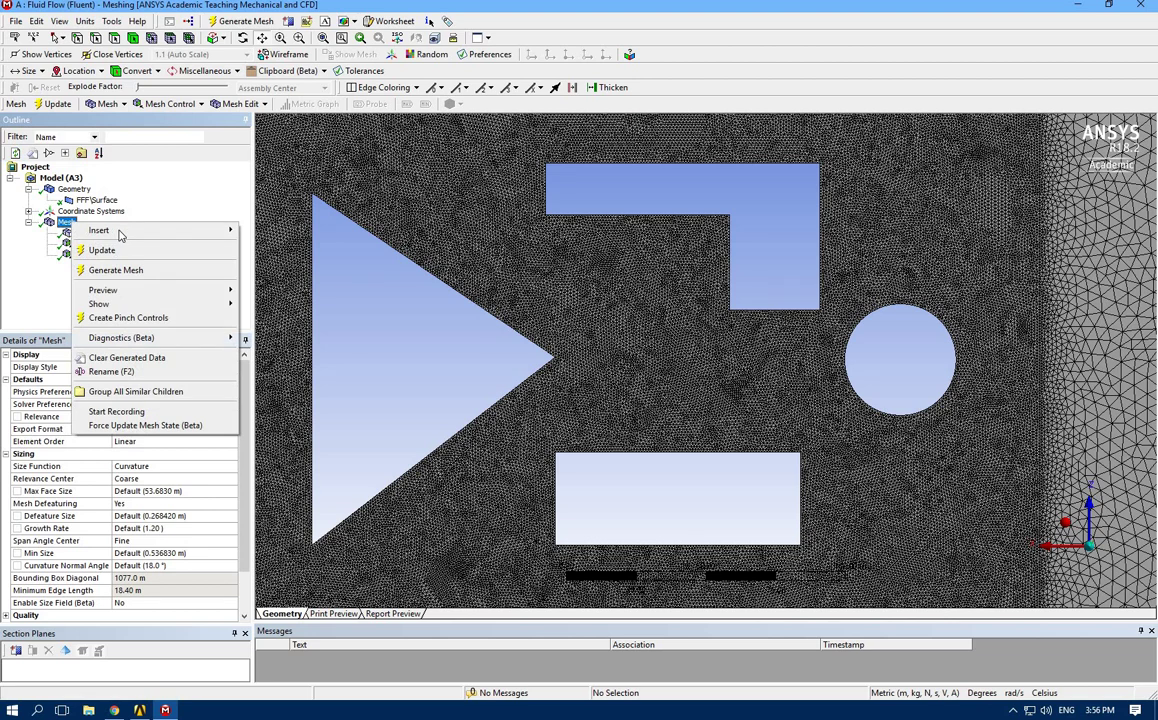
{"action": "mouse_move", "coordinate": [119, 233]}
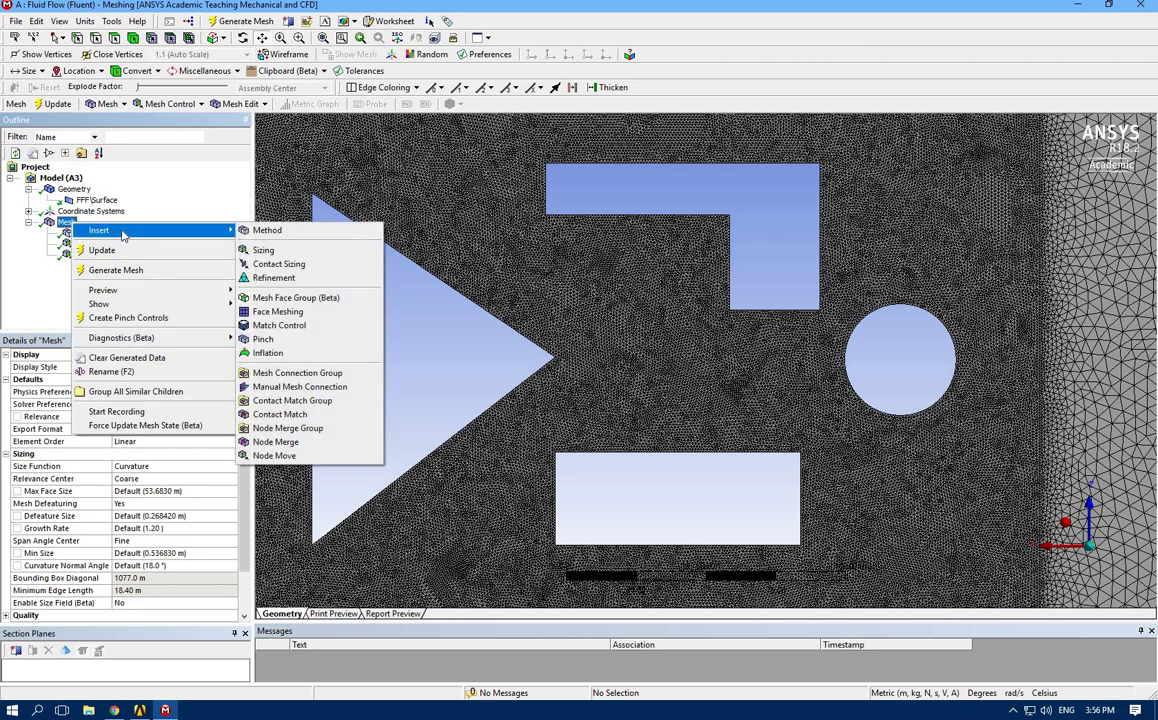
{"action": "left_click", "coordinate": [268, 354]}
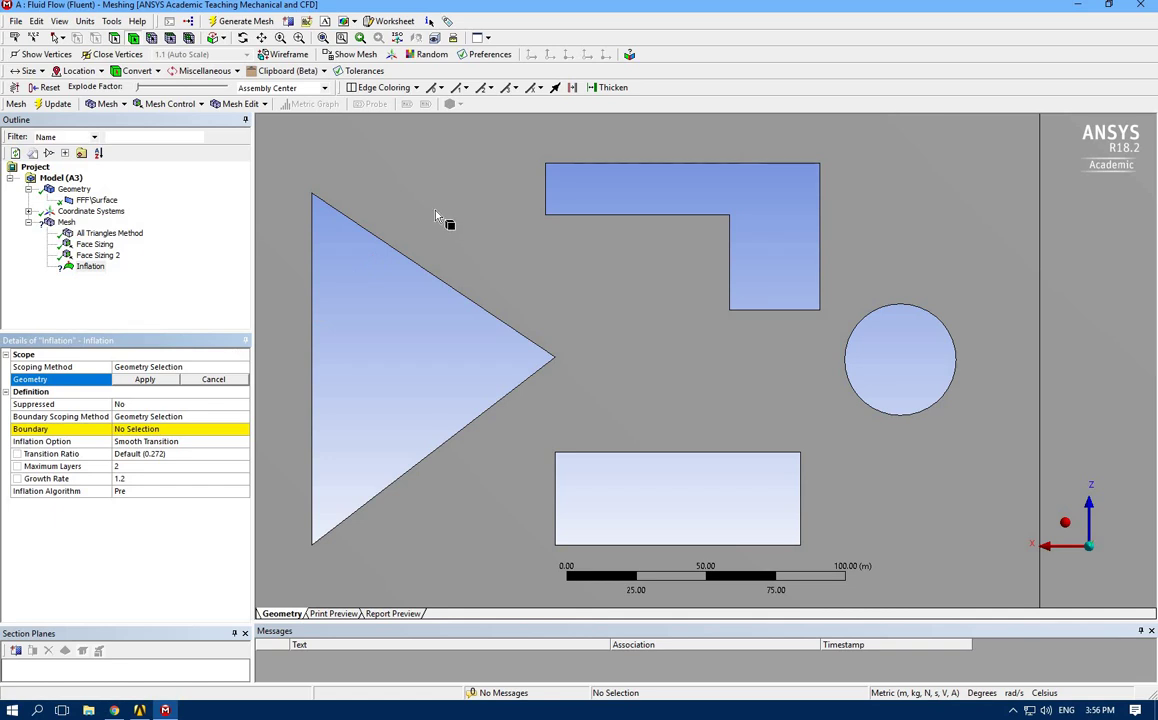
{"action": "left_click", "coordinate": [402, 231]}
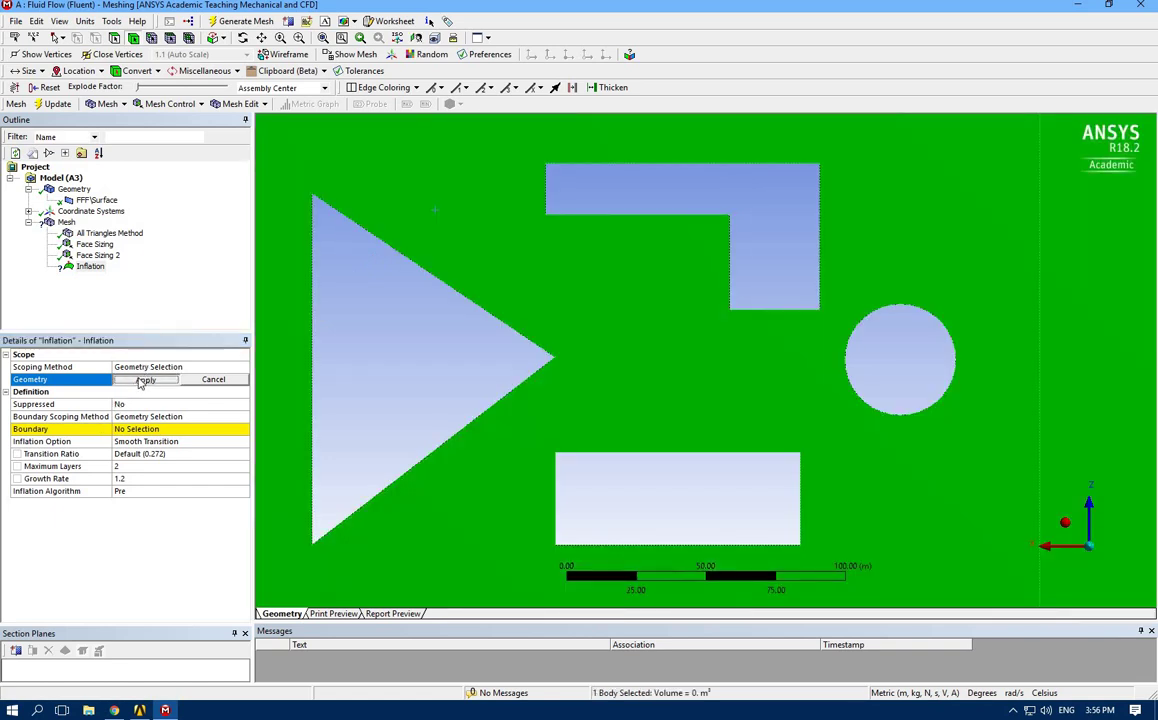
{"action": "left_click", "coordinate": [145, 380]}
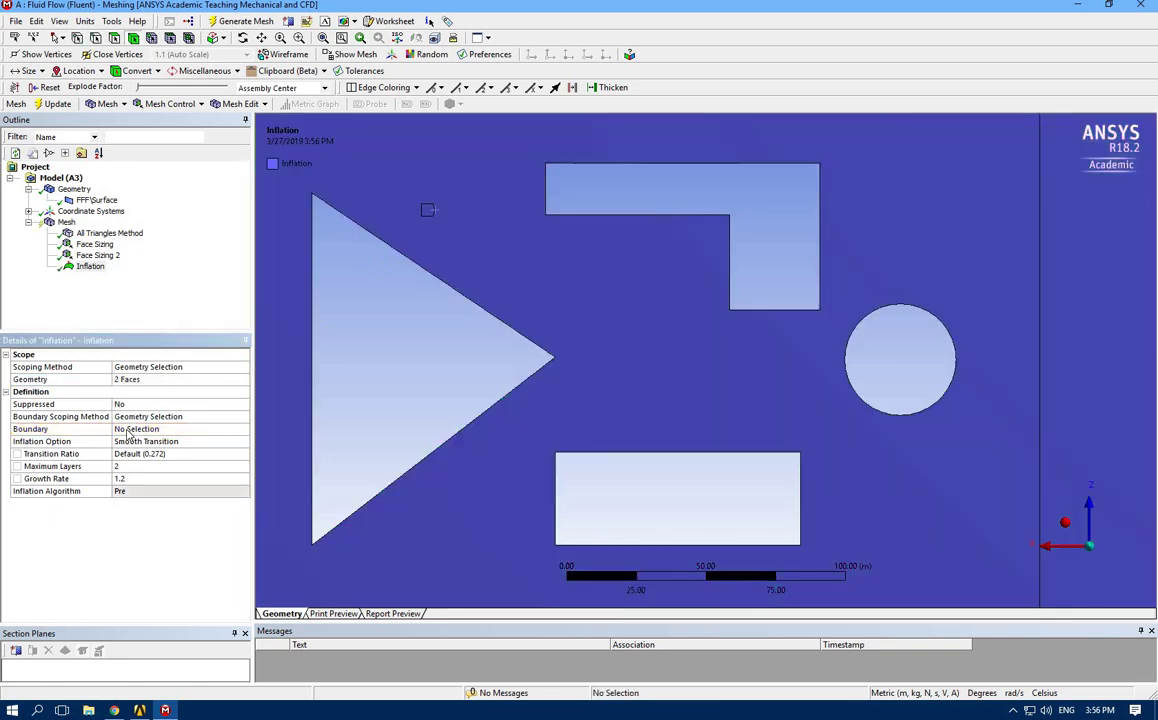
Step: Set the inflation boundary to all edges of the triangular, rectangular, circular and L-shaped cut-outs
{"action": "left_click", "coordinate": [128, 430]}
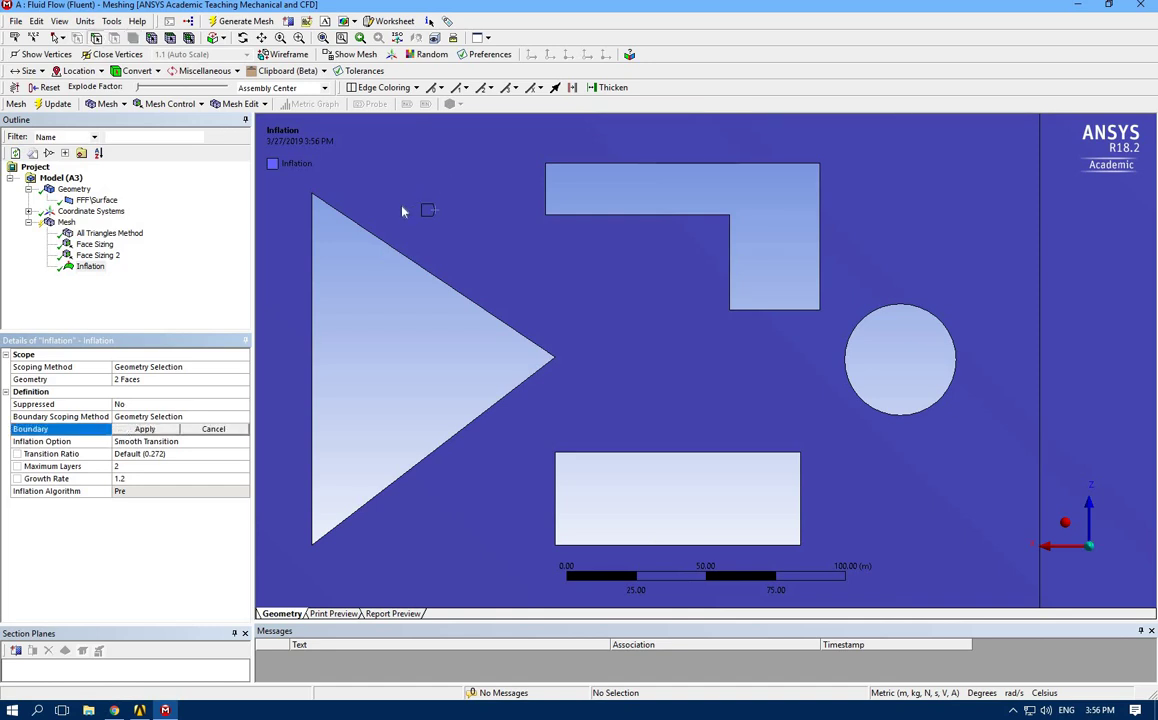
{"action": "left_click", "coordinate": [396, 248]}
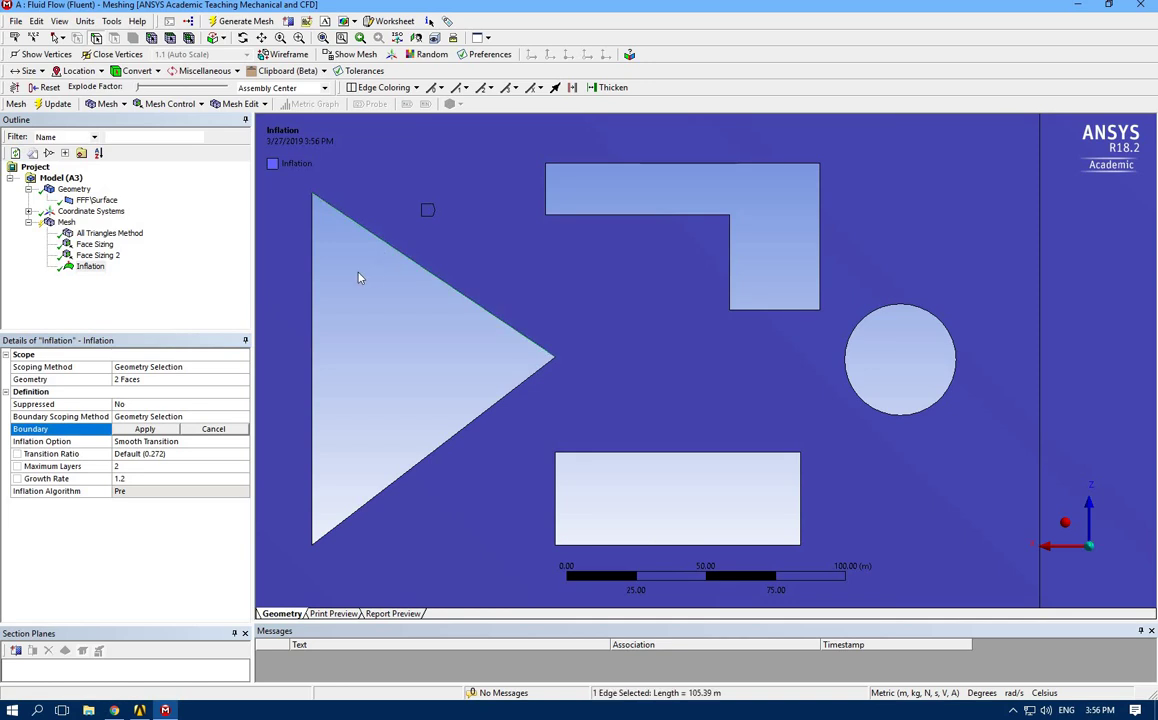
{"action": "left_click", "coordinate": [311, 315], "text": "ctrl"}
{"action": "left_click", "coordinate": [480, 453], "text": "ctrl"}
{"action": "left_click", "coordinate": [565, 489], "text": "ctrl"}
{"action": "left_click", "coordinate": [613, 454], "text": "ctrl"}
{"action": "left_click", "coordinate": [690, 546], "text": "ctrl"}
{"action": "left_click", "coordinate": [800, 505], "text": "ctrl"}
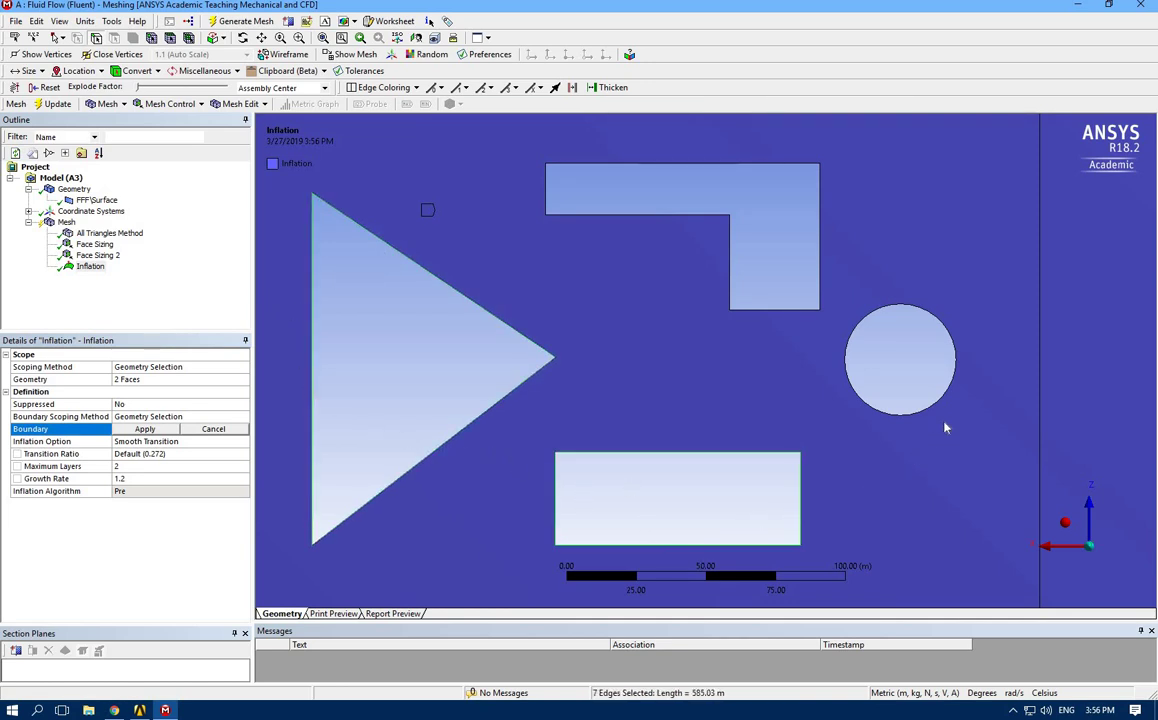
{"action": "left_click", "coordinate": [882, 307], "text": "ctrl"}
{"action": "left_click", "coordinate": [820, 256], "text": "ctrl"}
{"action": "left_click", "coordinate": [760, 309], "text": "ctrl"}
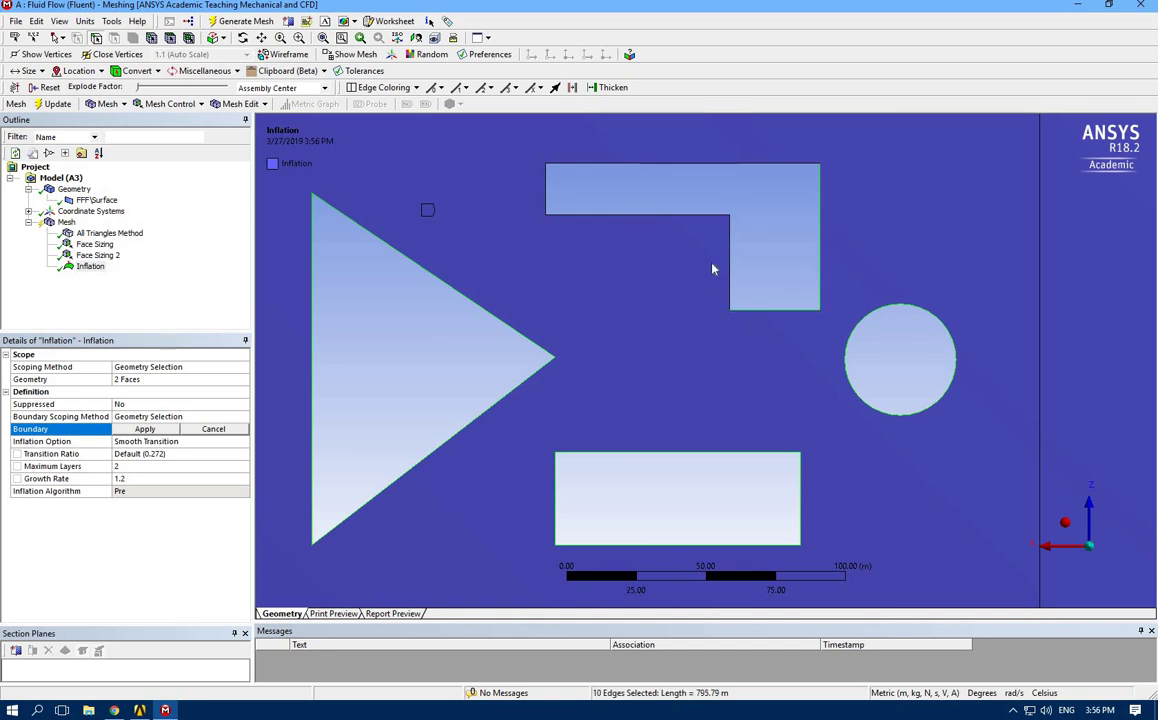
{"action": "left_click", "coordinate": [730, 260], "text": "ctrl"}
{"action": "left_click", "coordinate": [697, 214], "text": "ctrl"}
{"action": "left_click", "coordinate": [683, 163], "text": "ctrl"}
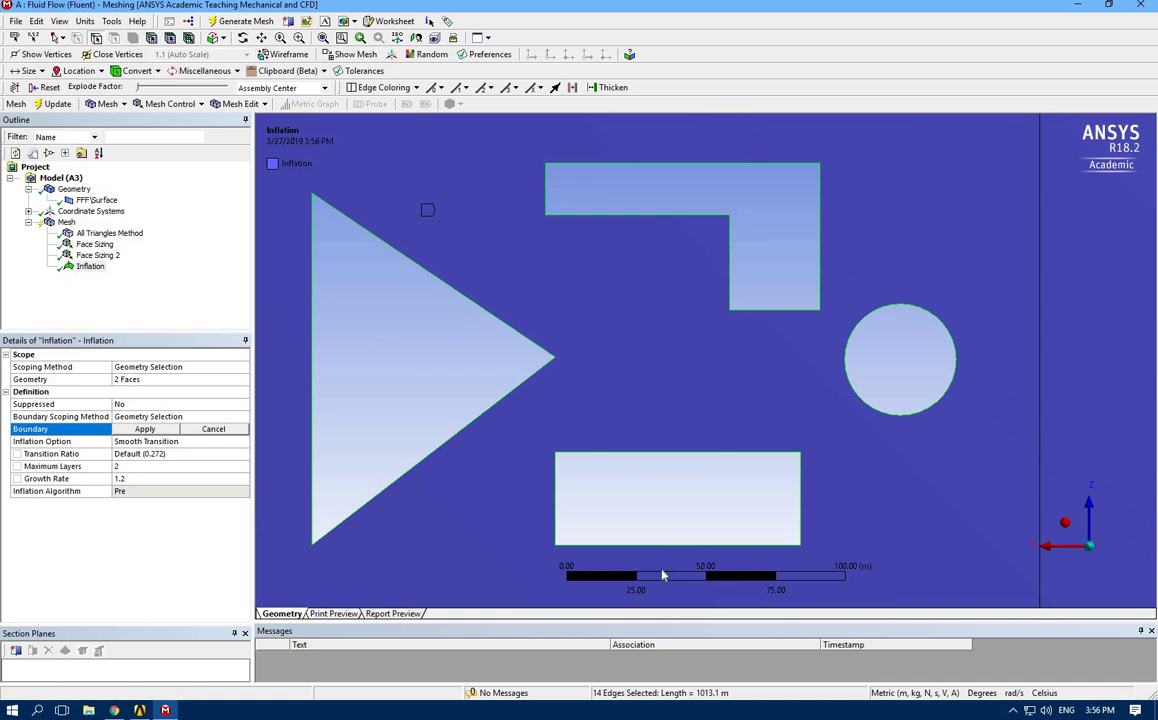
{"action": "left_click", "coordinate": [144, 429]}
Step: Set the inflation's maximum layers to 20, regenerate the mesh and display it
{"action": "left_click", "coordinate": [118, 467]}
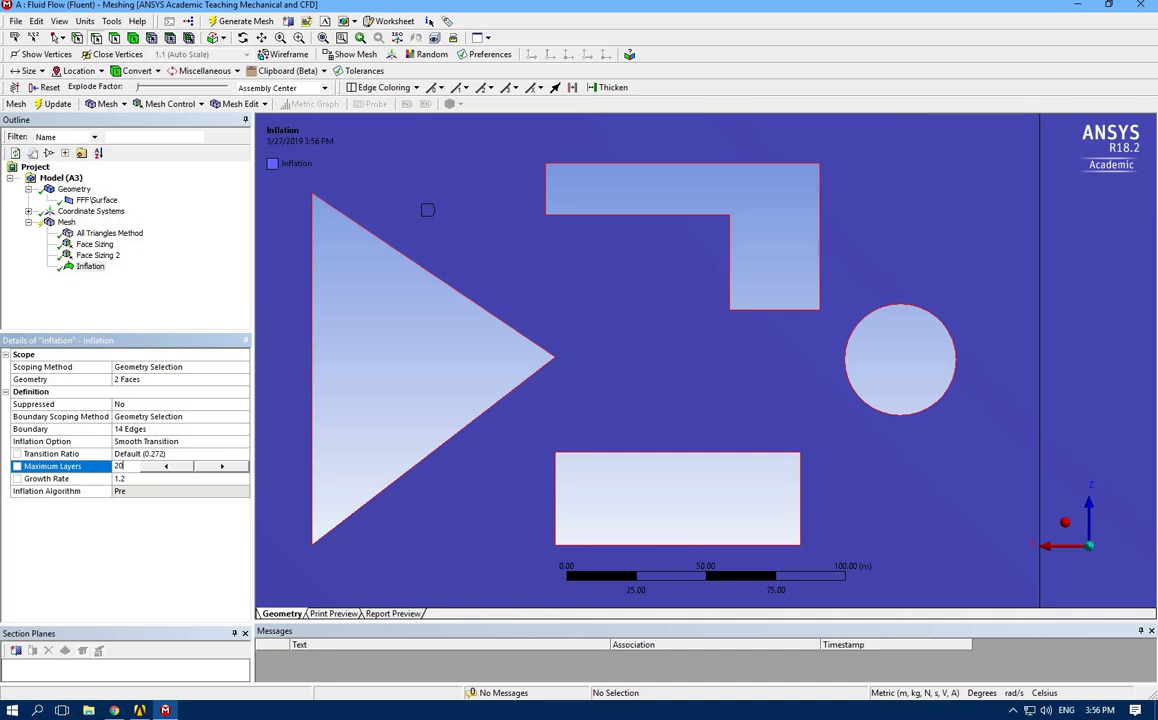
{"action": "left_click", "coordinate": [87, 305]}
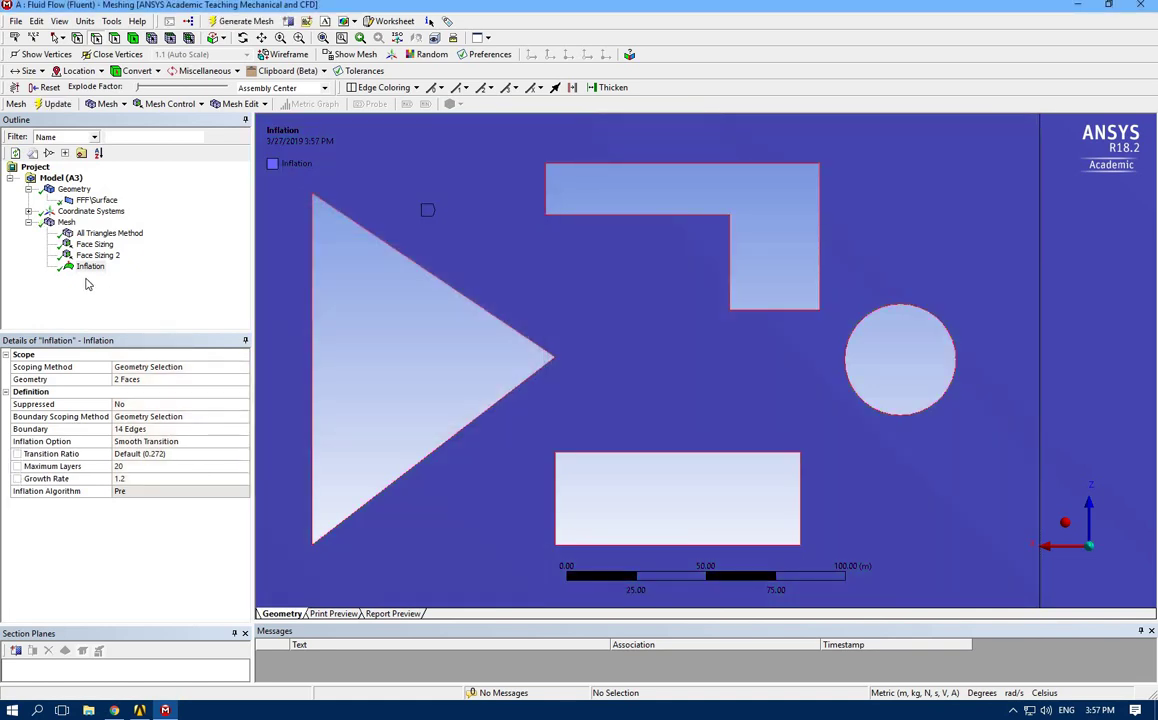
{"action": "left_click", "coordinate": [65, 222]}
Step: Examine the inflation layers along the edges and at the tip of the triangular cut-out
{"action": "scroll", "coordinate": [560, 362], "scroll_direction": "up", "scroll_amount": 5}
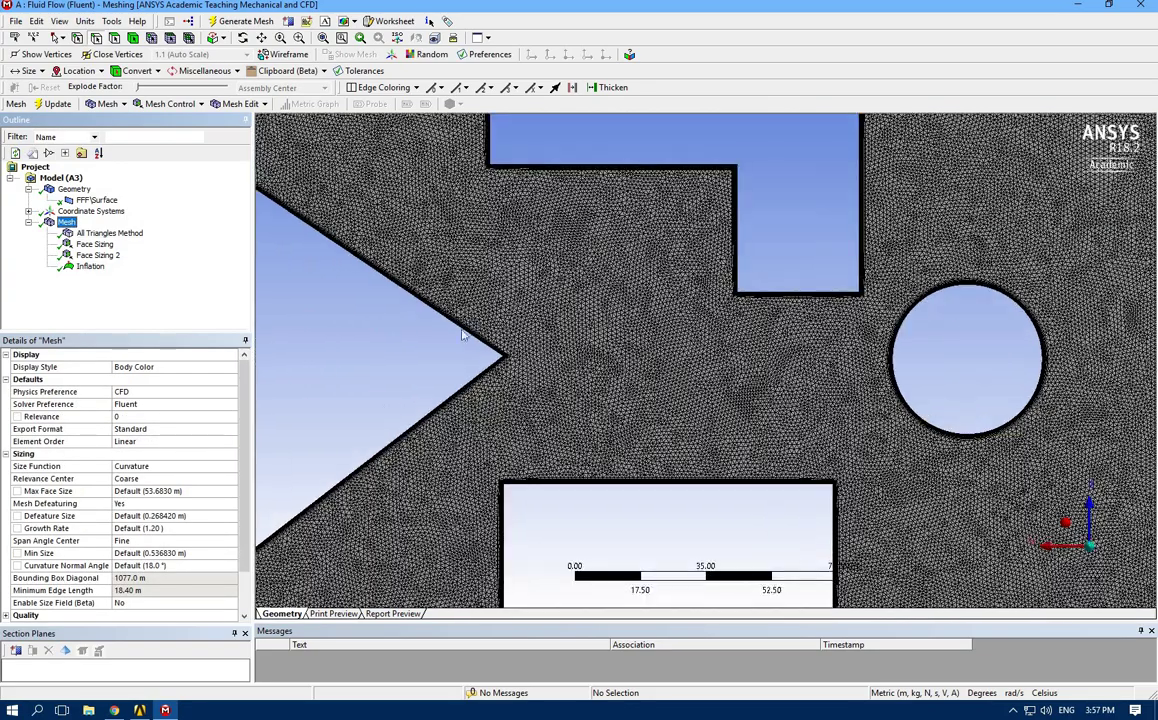
{"action": "scroll", "coordinate": [577, 330], "scroll_direction": "up", "scroll_amount": 3}
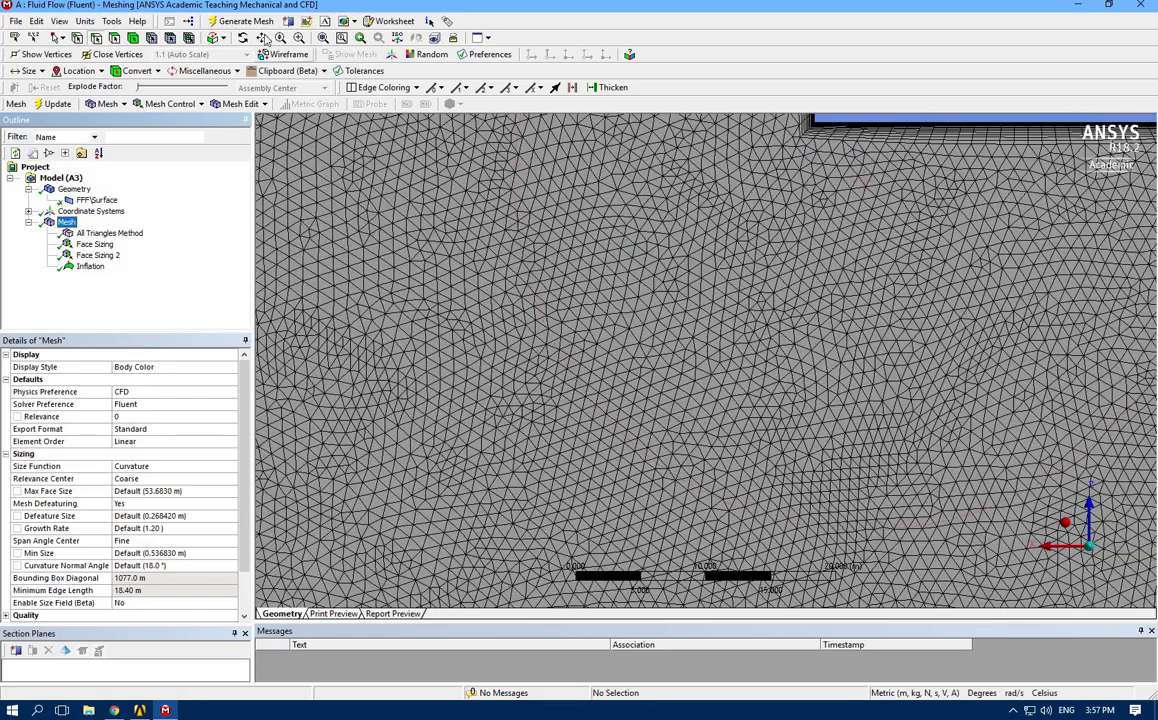
{"action": "left_click", "coordinate": [261, 37]}
{"action": "left_click_drag", "start_coordinate": [419, 247], "coordinate": [805, 242]}
{"action": "scroll", "coordinate": [805, 242], "scroll_direction": "up", "scroll_amount": 4}
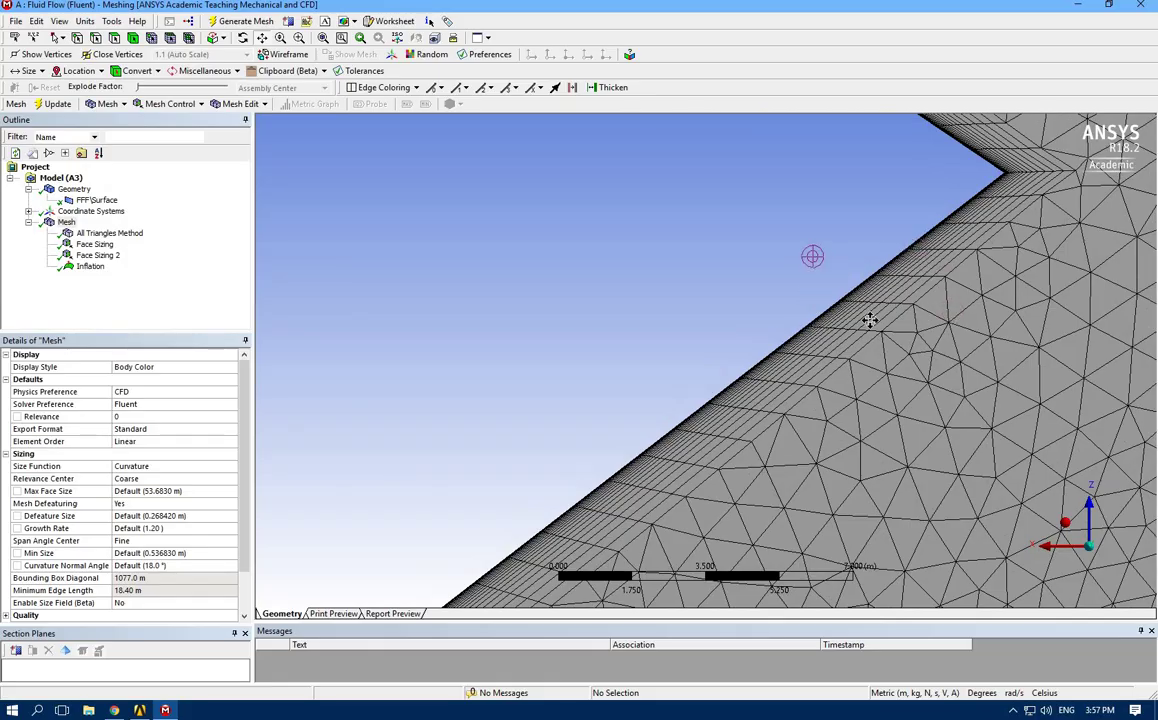
{"action": "scroll", "coordinate": [893, 295], "scroll_direction": "down", "scroll_amount": 2}
{"action": "scroll", "coordinate": [893, 295], "scroll_direction": "down", "scroll_amount": 6}
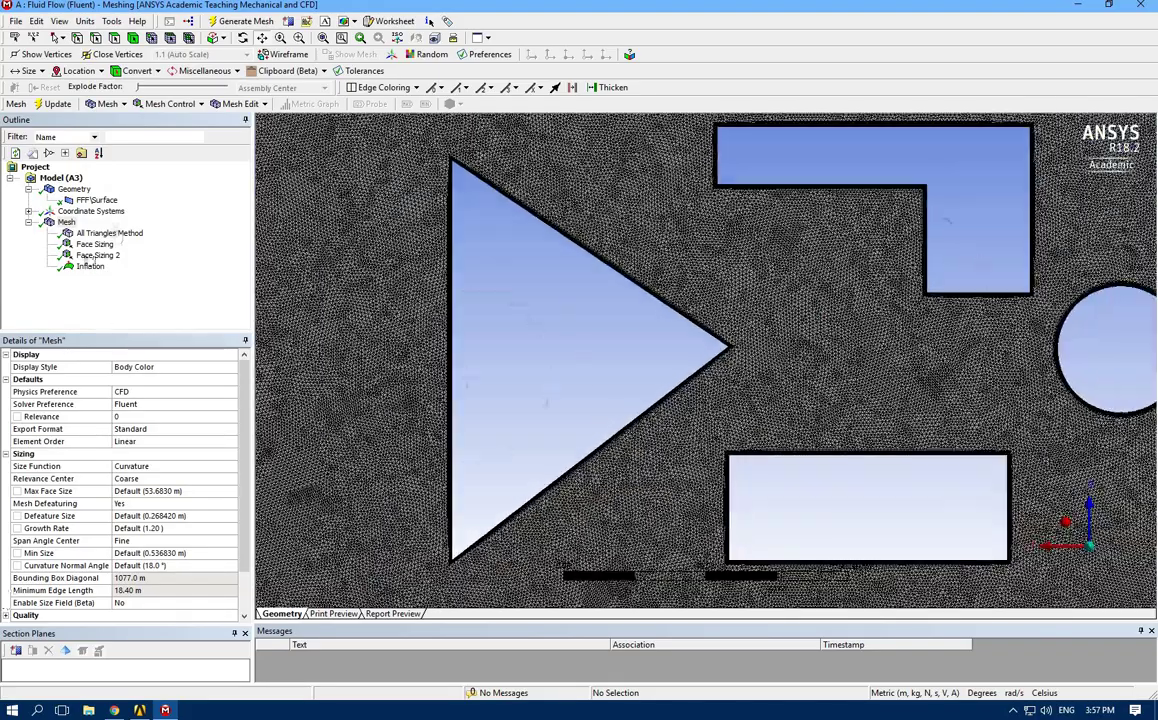
Step: Set the inflation's maximum layers to 80, regenerate the mesh and display it around the triangular cut-out
{"action": "left_click", "coordinate": [90, 266]}
{"action": "left_click", "coordinate": [126, 467]}
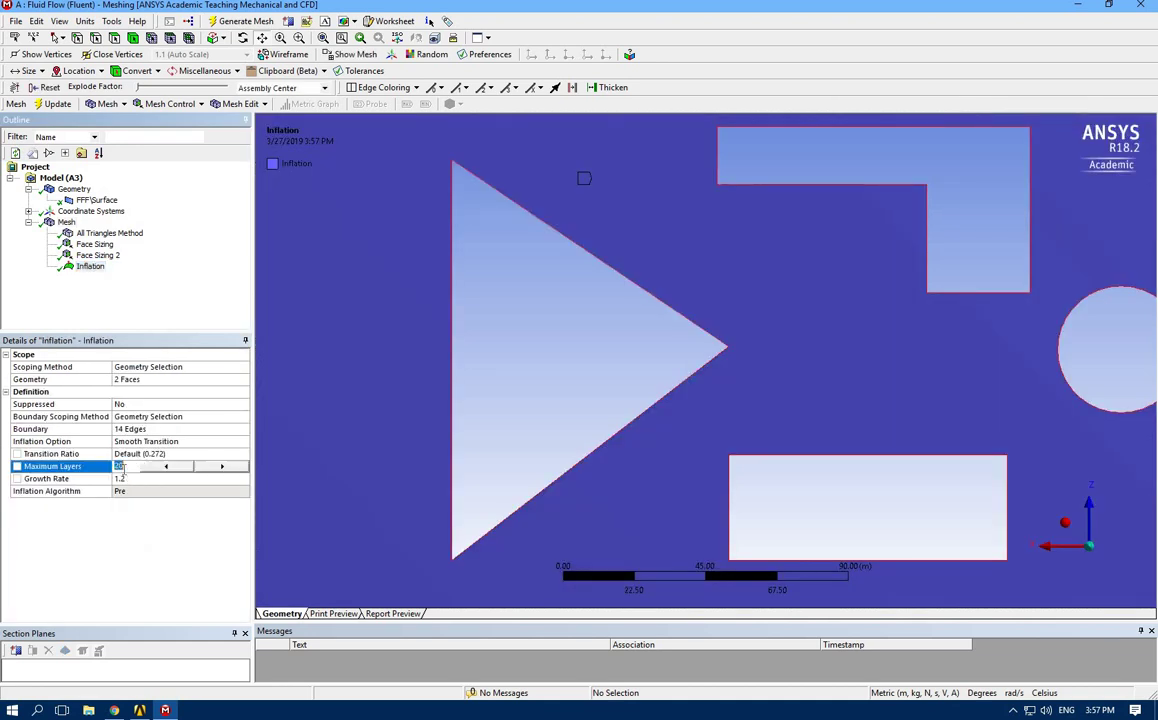
{"action": "type", "text": "80"}
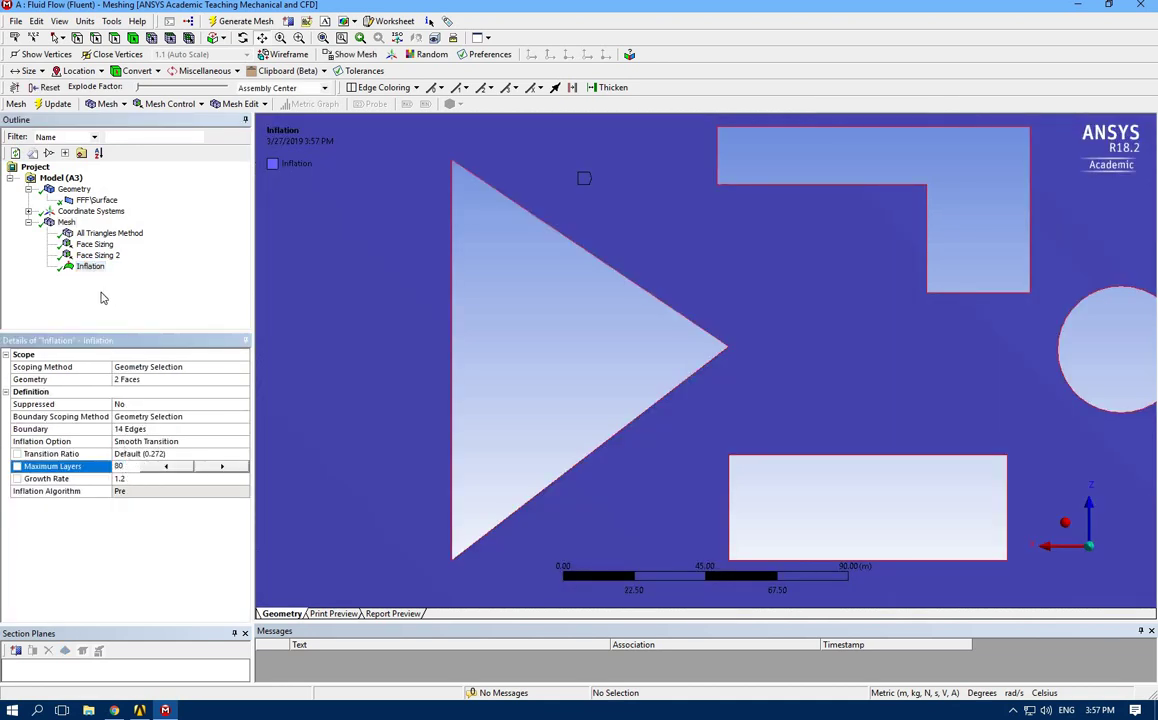
{"action": "left_click", "coordinate": [89, 267]}
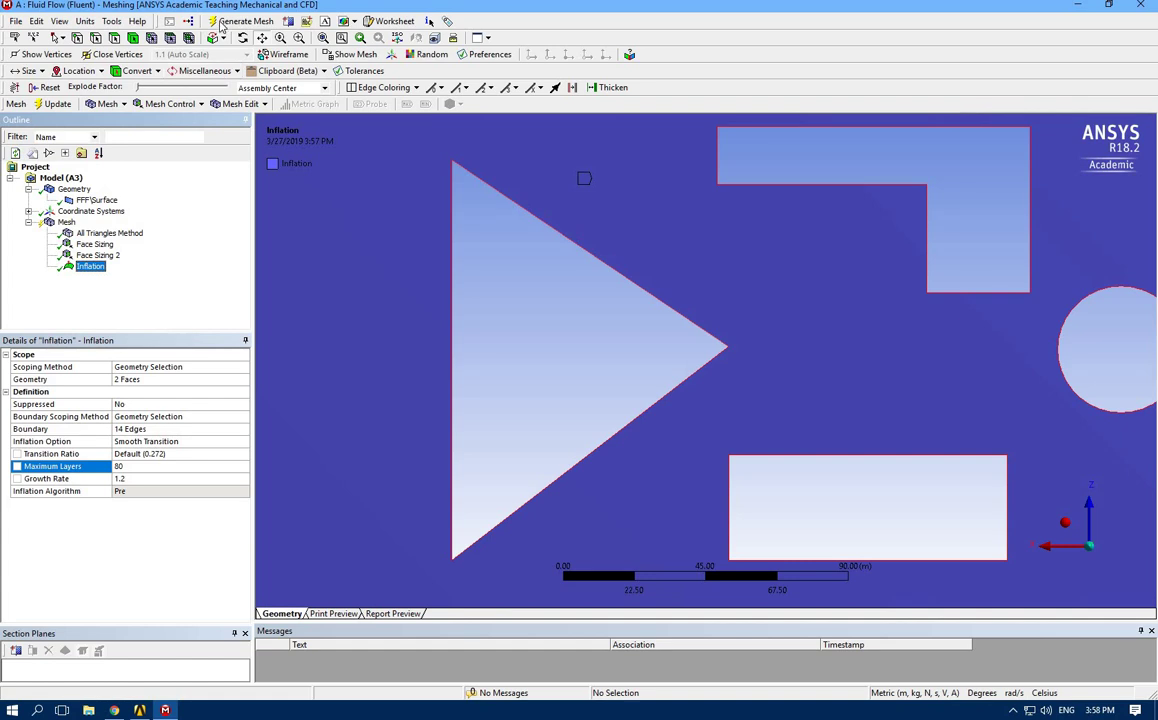
{"action": "left_click", "coordinate": [222, 27]}
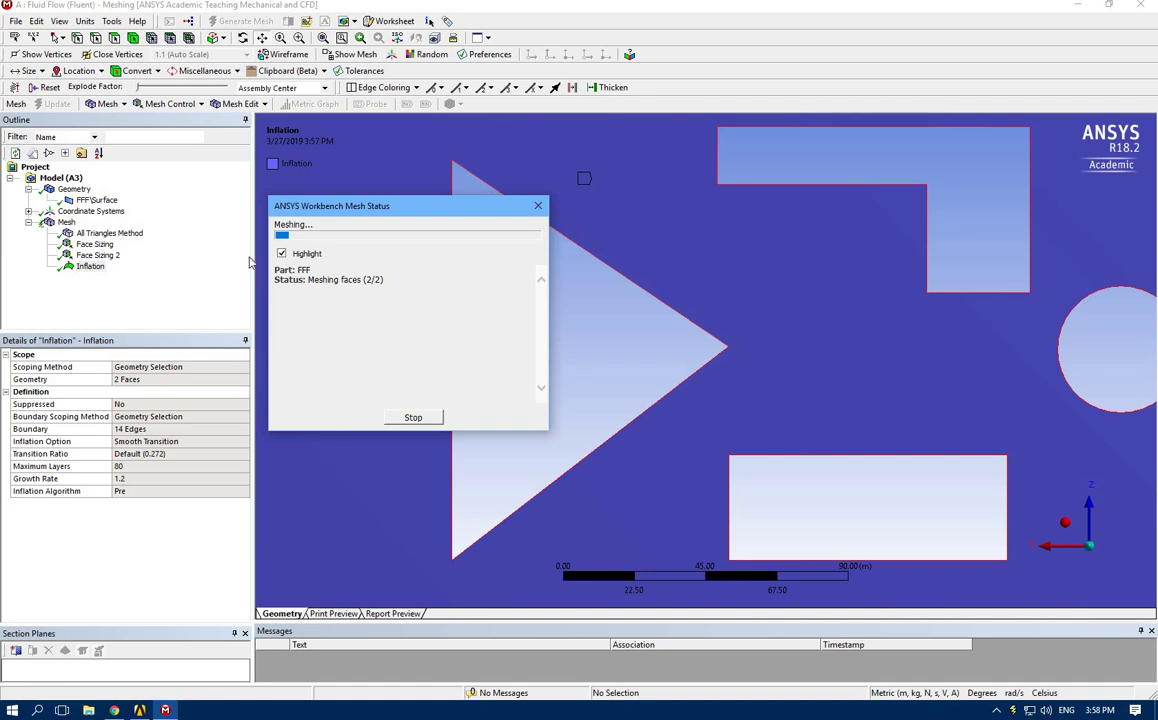
{"action": "left_click", "coordinate": [65, 222]}
{"action": "scroll", "coordinate": [661, 425], "scroll_direction": "up", "scroll_amount": 10}
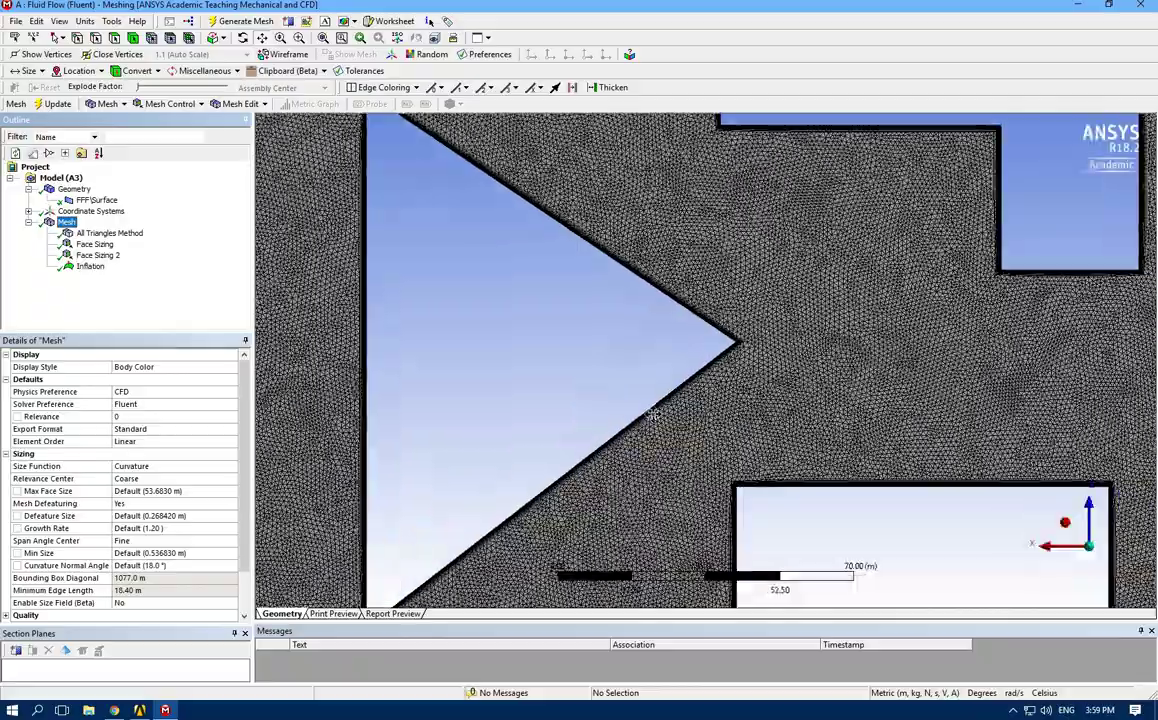
{"action": "scroll", "coordinate": [652, 413], "scroll_direction": "down", "scroll_amount": 10}
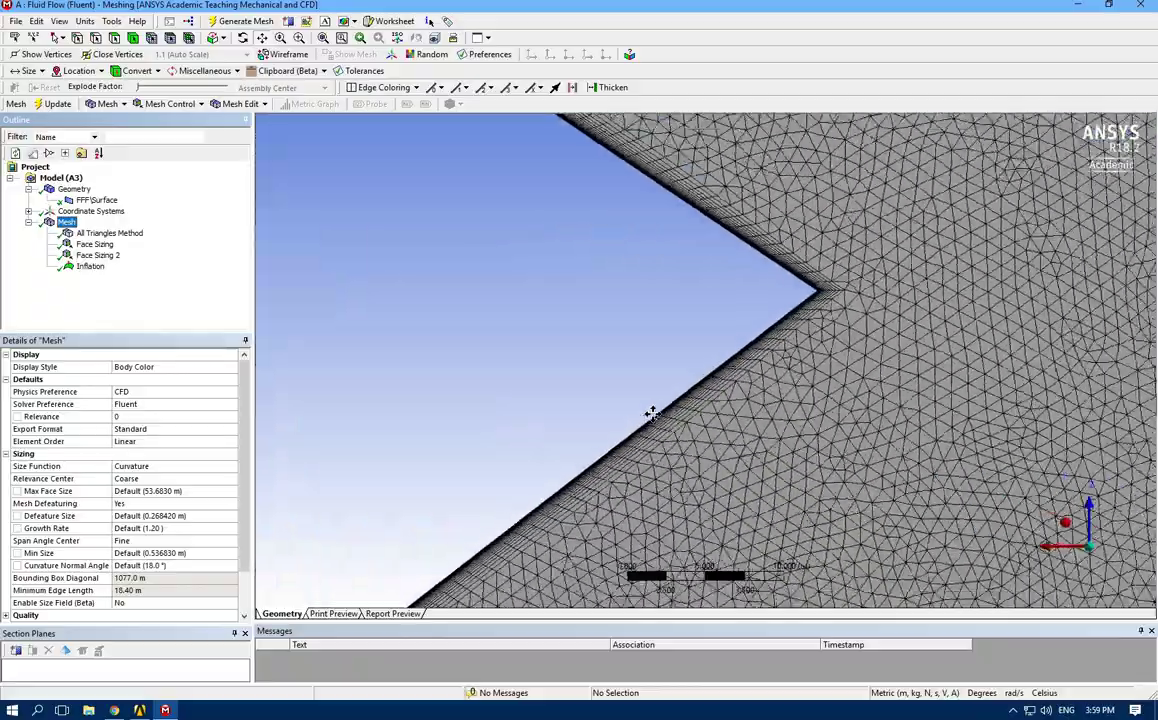
{"action": "scroll", "coordinate": [652, 413], "scroll_direction": "down", "scroll_amount": 3}
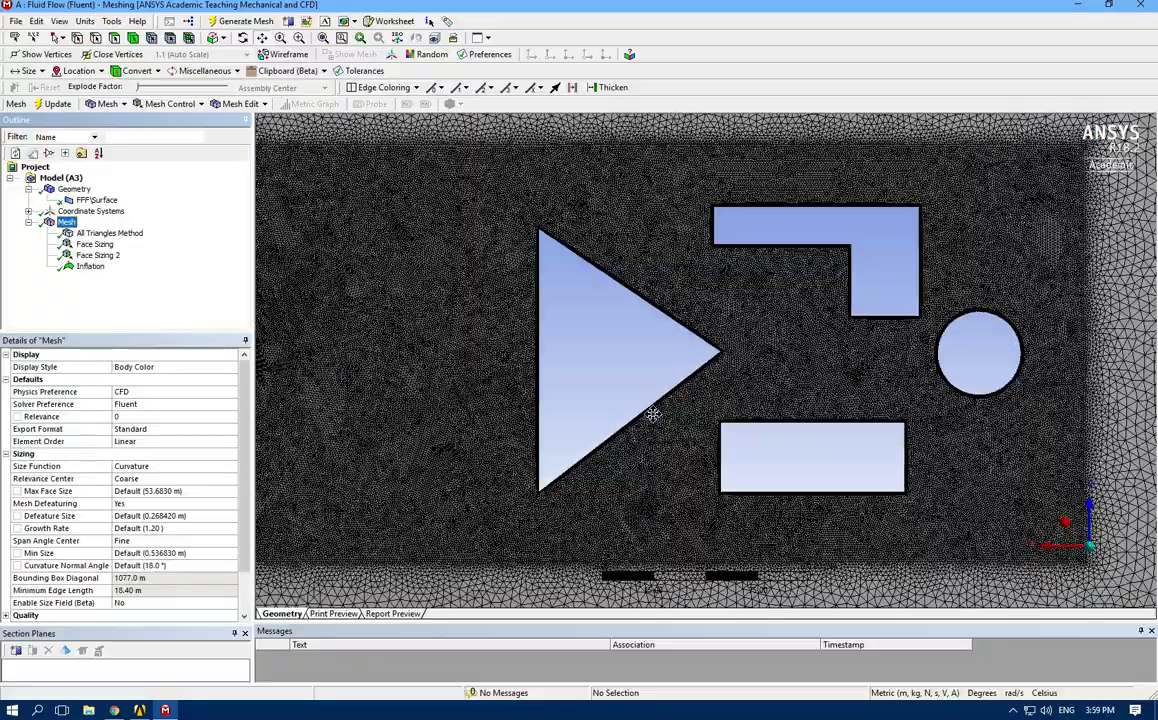
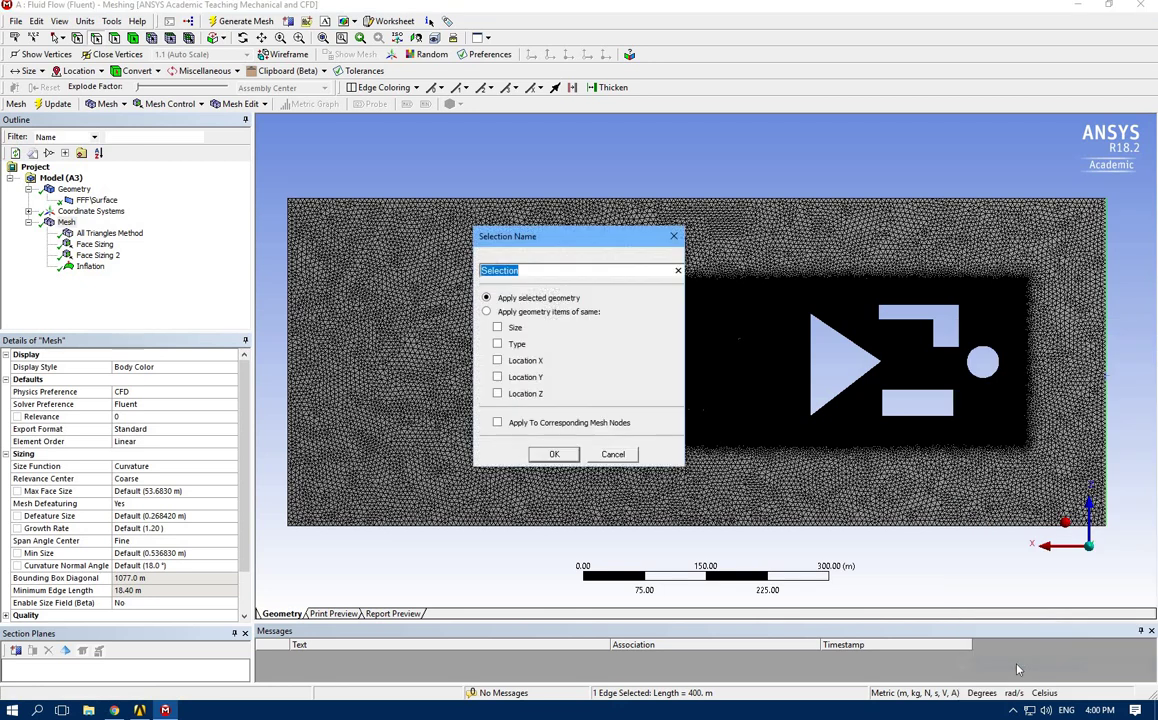
Step: Create named selections "inlet" for the domain's short edge nearest the obstacles and "outlet" for the opposite short edge
{"action": "type", "text": "inlet"}
{"action": "key", "text": "Return"}
{"action": "left_click", "coordinate": [289, 393]}
{"action": "right_click", "coordinate": [289, 384]}
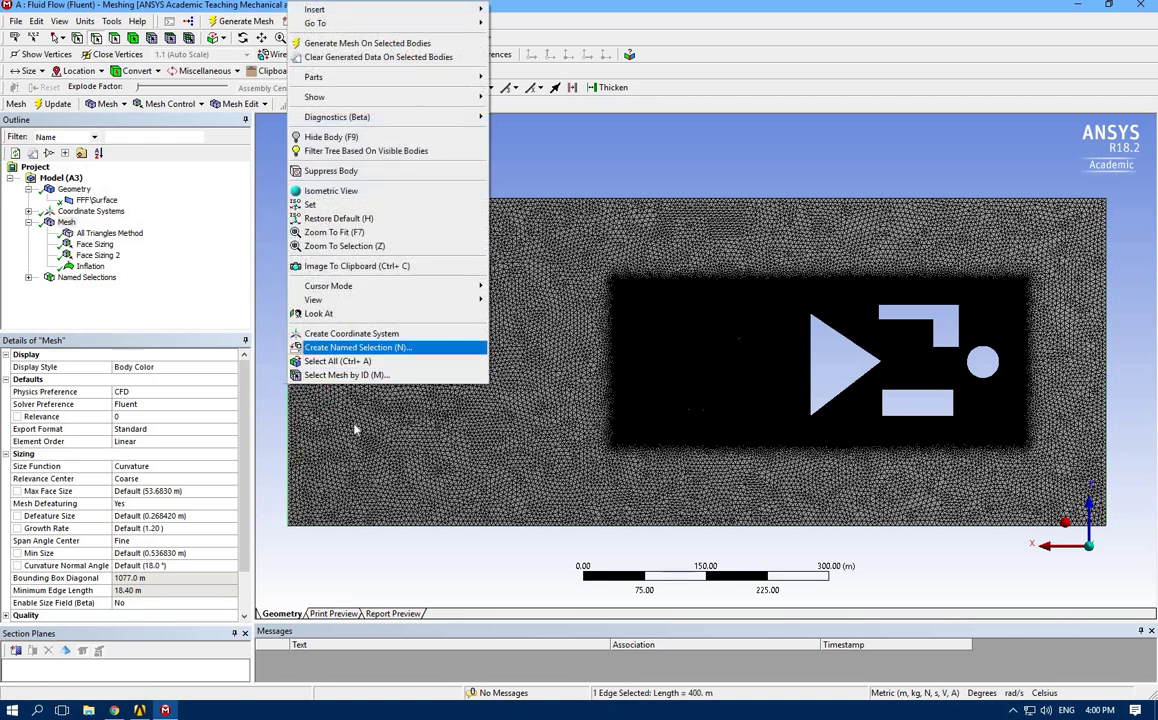
{"action": "left_click", "coordinate": [355, 347]}
{"action": "type", "text": "outlet"}
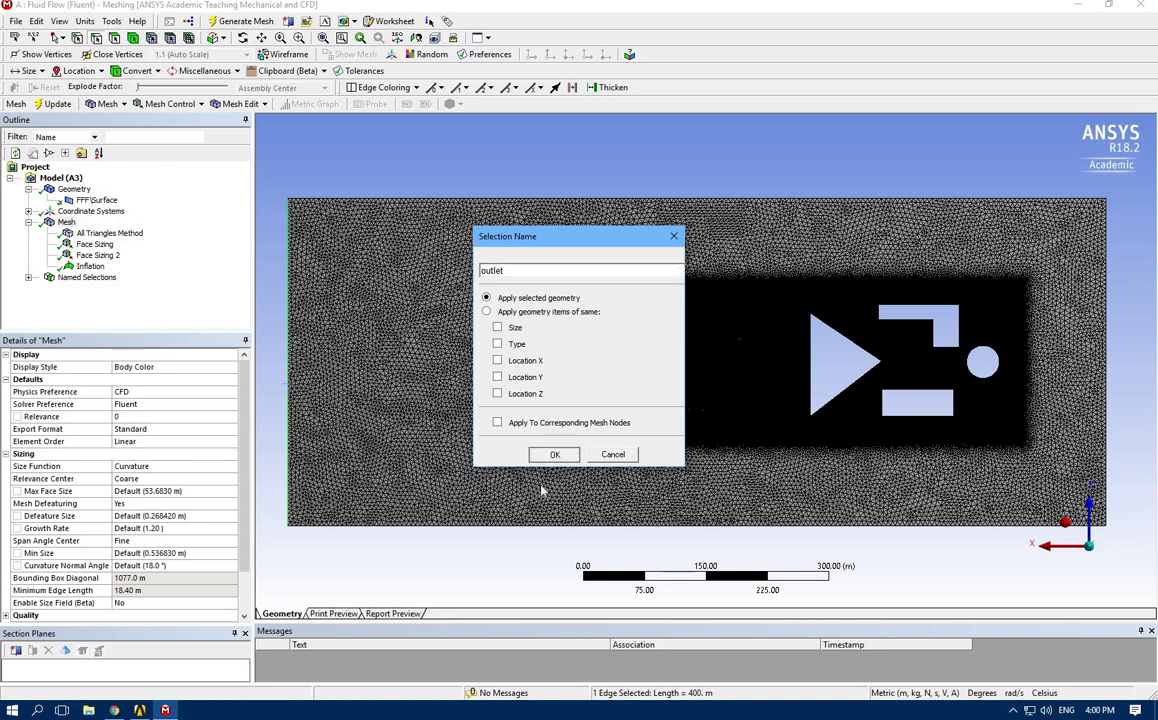
{"action": "left_click", "coordinate": [554, 454]}
Step: Create a named selection "symmetry" from the two long outer edges of the domain
{"action": "left_click", "coordinate": [541, 532]}
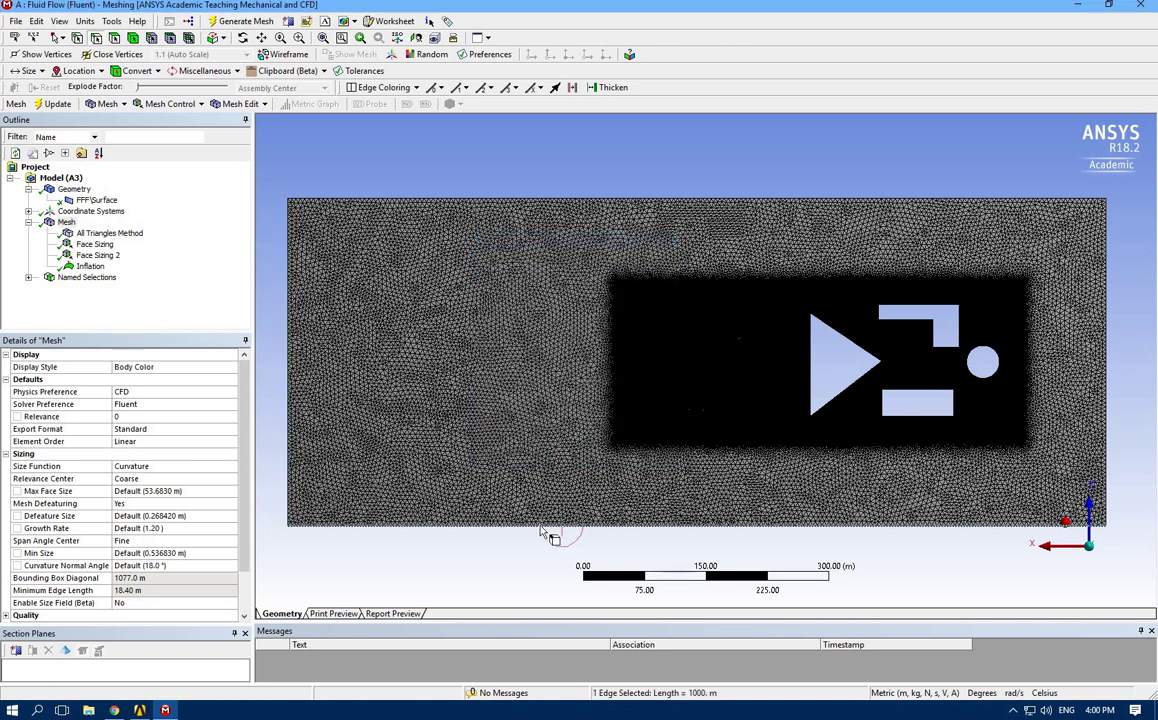
{"action": "left_click", "coordinate": [565, 203]}
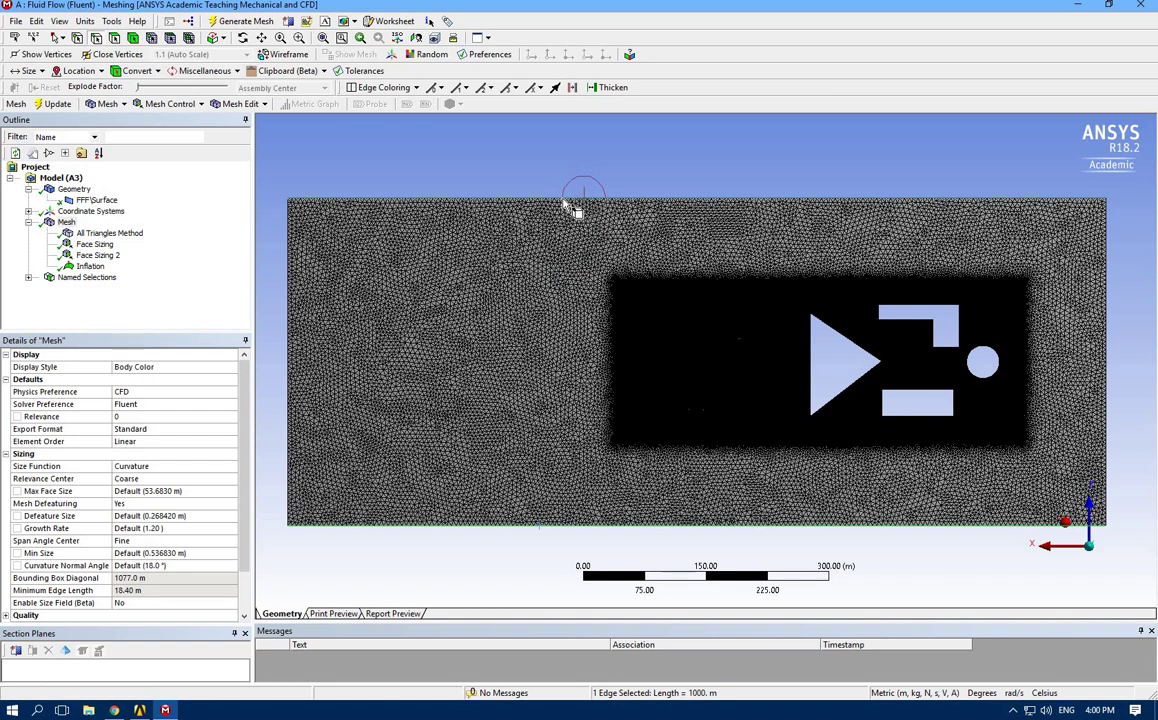
{"action": "right_click", "coordinate": [565, 200]}
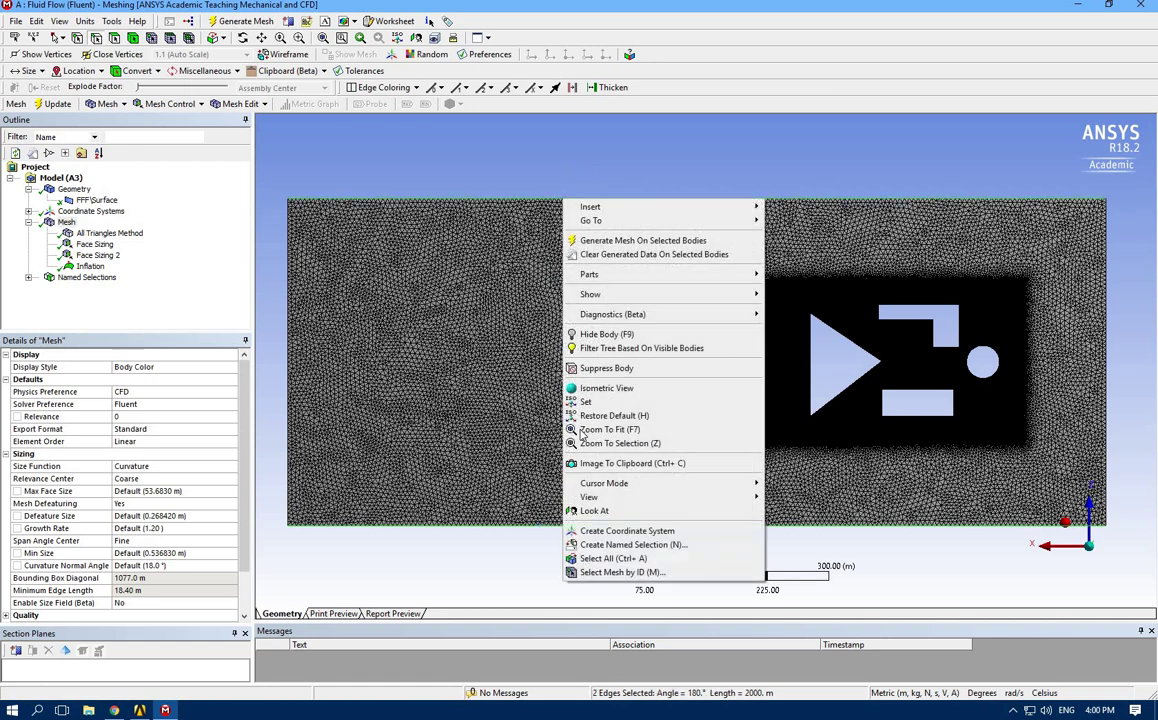
{"action": "left_click", "coordinate": [615, 544]}
{"action": "type", "text": "symme"}
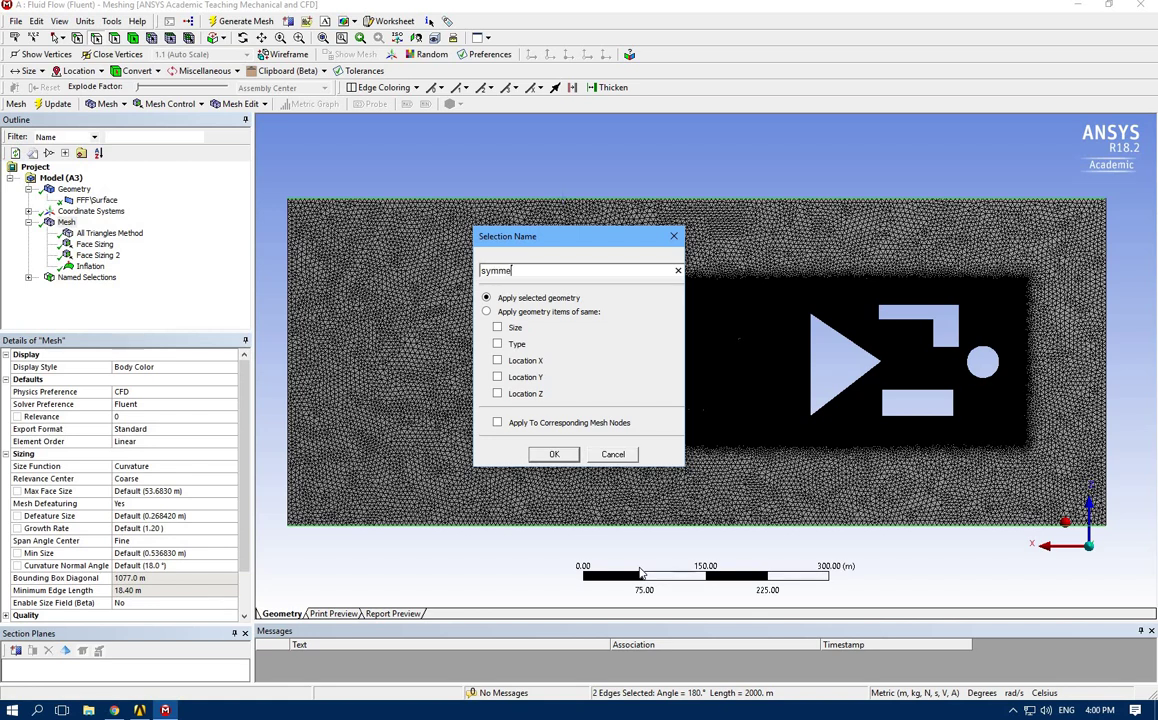
{"action": "type", "text": "try"}
{"action": "left_click", "coordinate": [556, 455]}
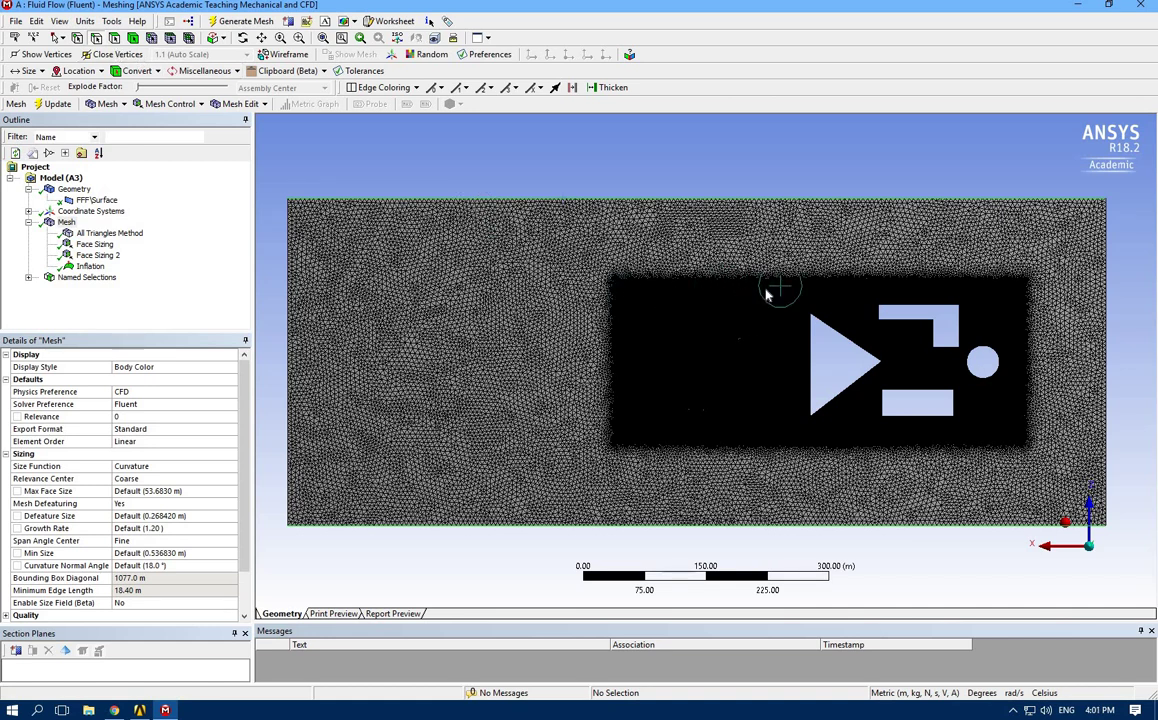
Step: Create a named selection "walls" from all edges of the triangular, rectangular, circular and L-shaped cut-outs
{"action": "mouse_move", "coordinate": [876, 307]}
{"action": "left_mouse_down"}
{"action": "mouse_move", "coordinate": [915, 330]}
{"action": "mouse_move", "coordinate": [961, 336]}
{"action": "mouse_move", "coordinate": [944, 341]}
{"action": "mouse_move", "coordinate": [943, 362]}
{"action": "mouse_move", "coordinate": [972, 361]}
{"action": "mouse_move", "coordinate": [969, 374]}
{"action": "mouse_move", "coordinate": [931, 381]}
{"action": "mouse_move", "coordinate": [930, 422]}
{"action": "mouse_move", "coordinate": [943, 416]}
{"action": "mouse_move", "coordinate": [956, 400]}
{"action": "mouse_move", "coordinate": [943, 394]}
{"action": "mouse_move", "coordinate": [903, 384]}
{"action": "mouse_move", "coordinate": [872, 403]}
{"action": "mouse_move", "coordinate": [820, 381]}
{"action": "mouse_move", "coordinate": [812, 362]}
{"action": "mouse_move", "coordinate": [847, 328]}
{"action": "left_mouse_up"}
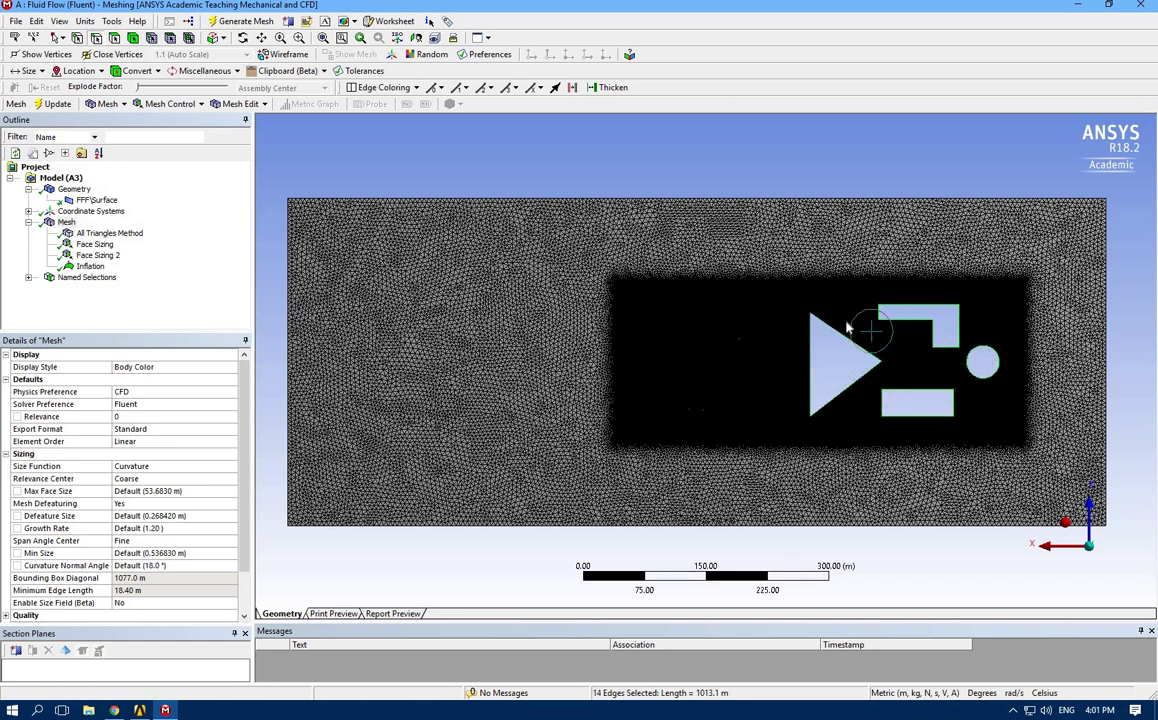
{"action": "right_click", "coordinate": [811, 367]}
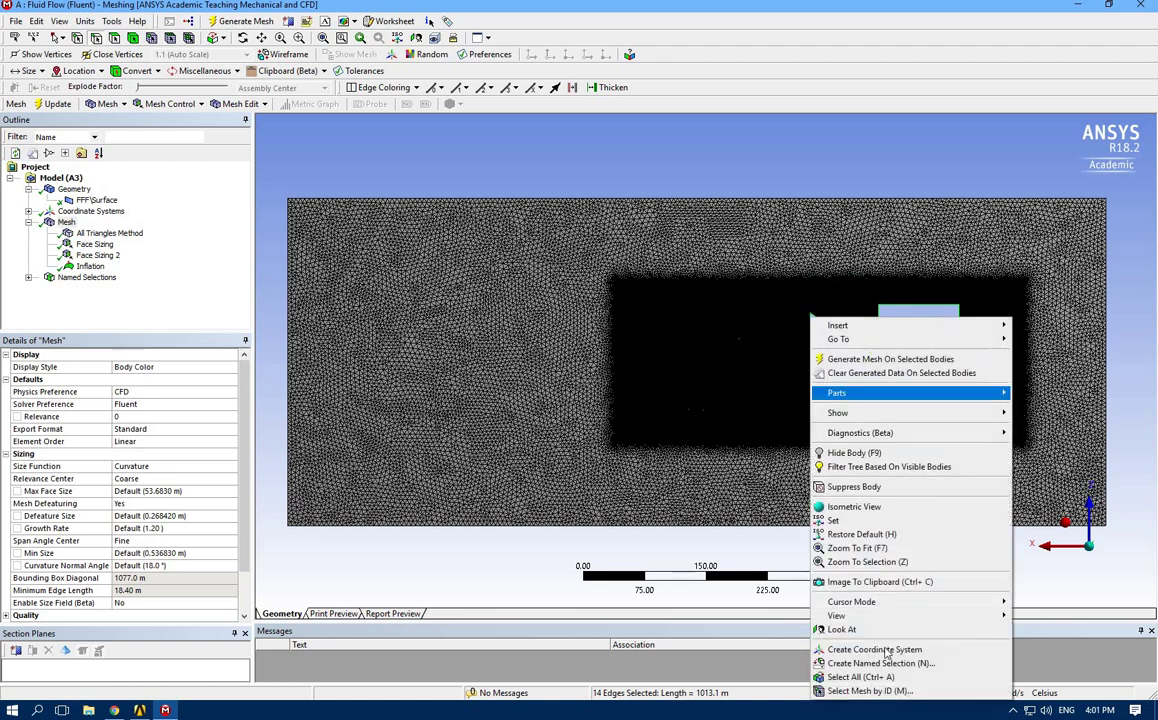
{"action": "left_click", "coordinate": [882, 663]}
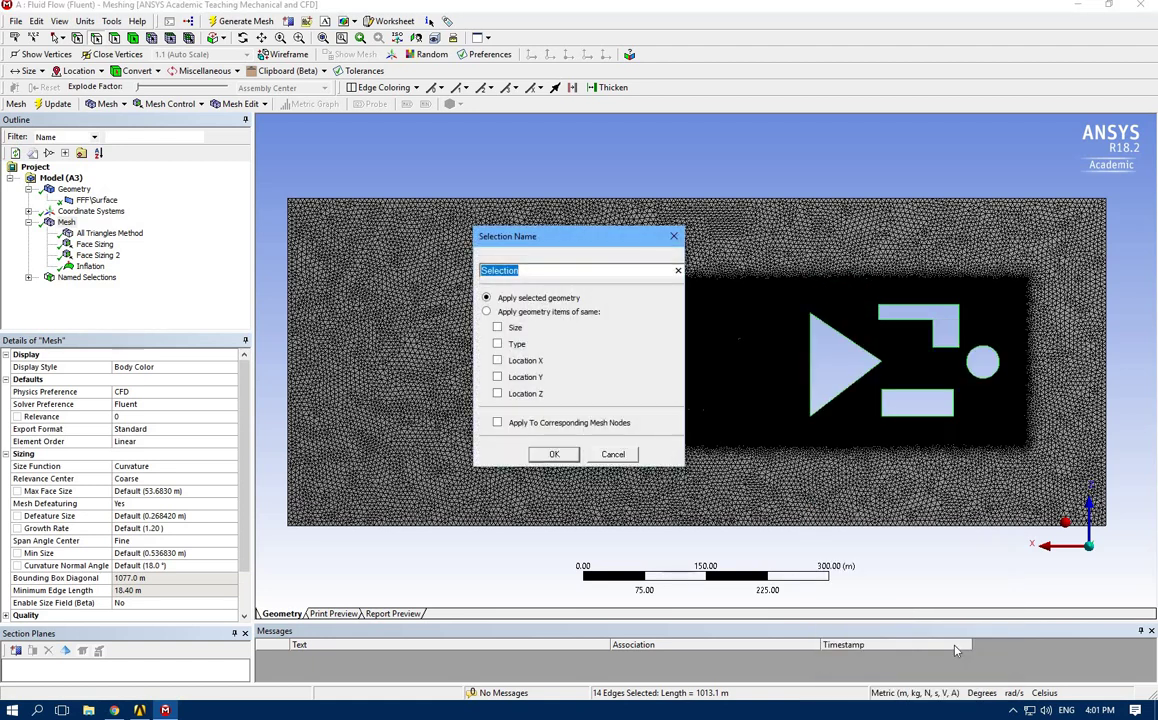
{"action": "type", "text": "walls"}
{"action": "key", "text": "Return"}
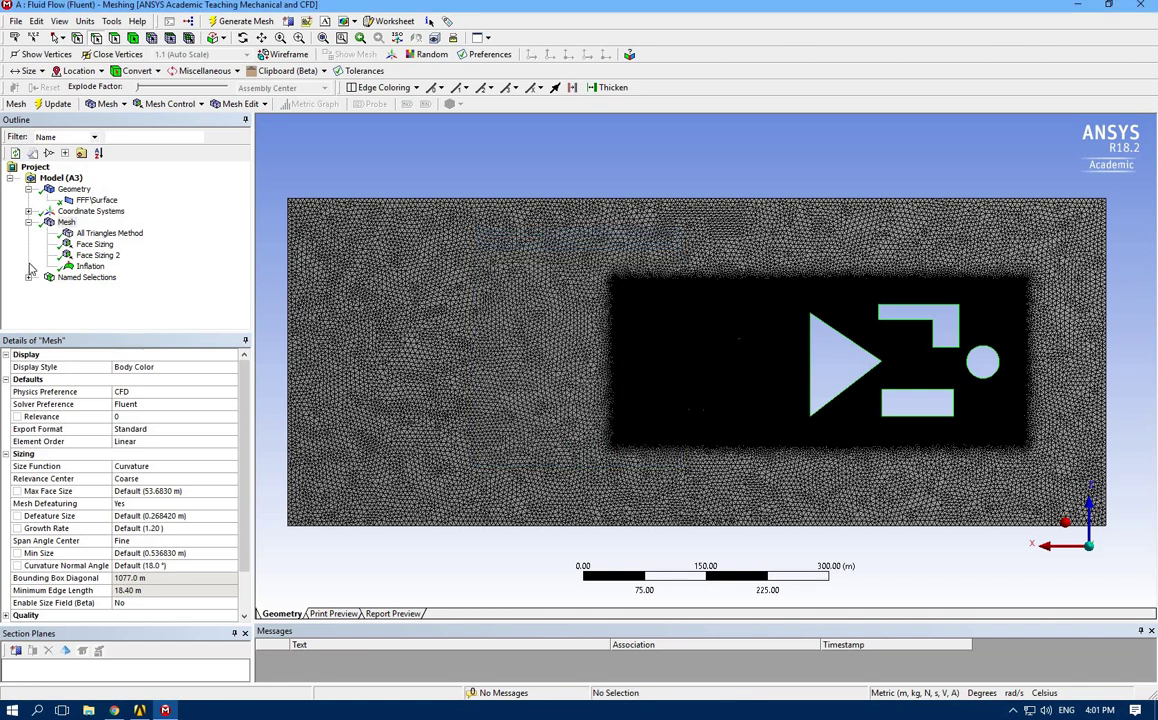
Step: Review the edges assigned to the inlet, outlet, symmetry and walls named selections, and highlight the surface body
{"action": "left_click", "coordinate": [29, 278]}
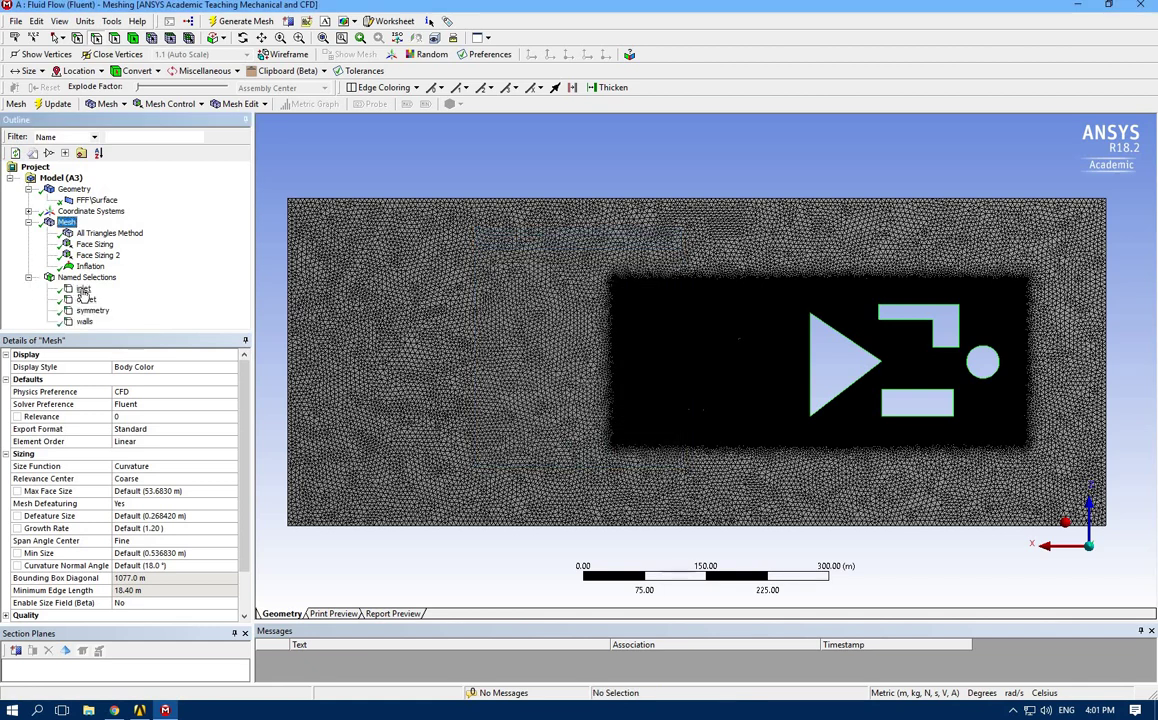
{"action": "left_click", "coordinate": [83, 289]}
{"action": "left_click", "coordinate": [86, 299]}
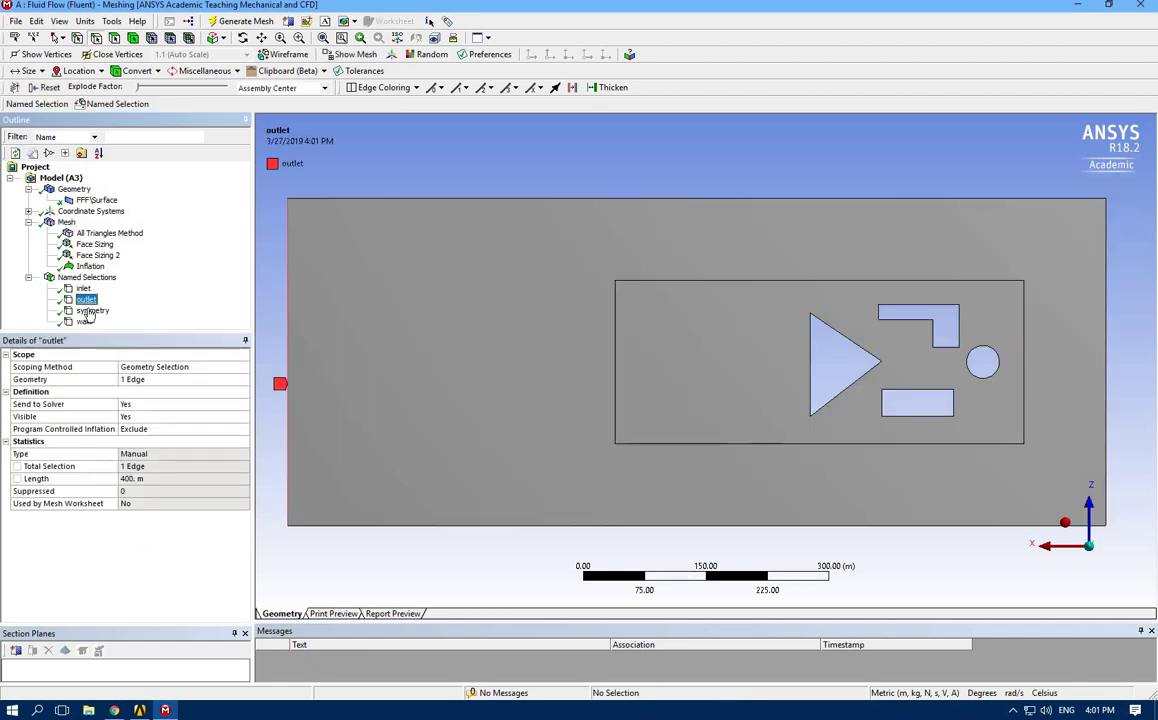
{"action": "left_click", "coordinate": [90, 311]}
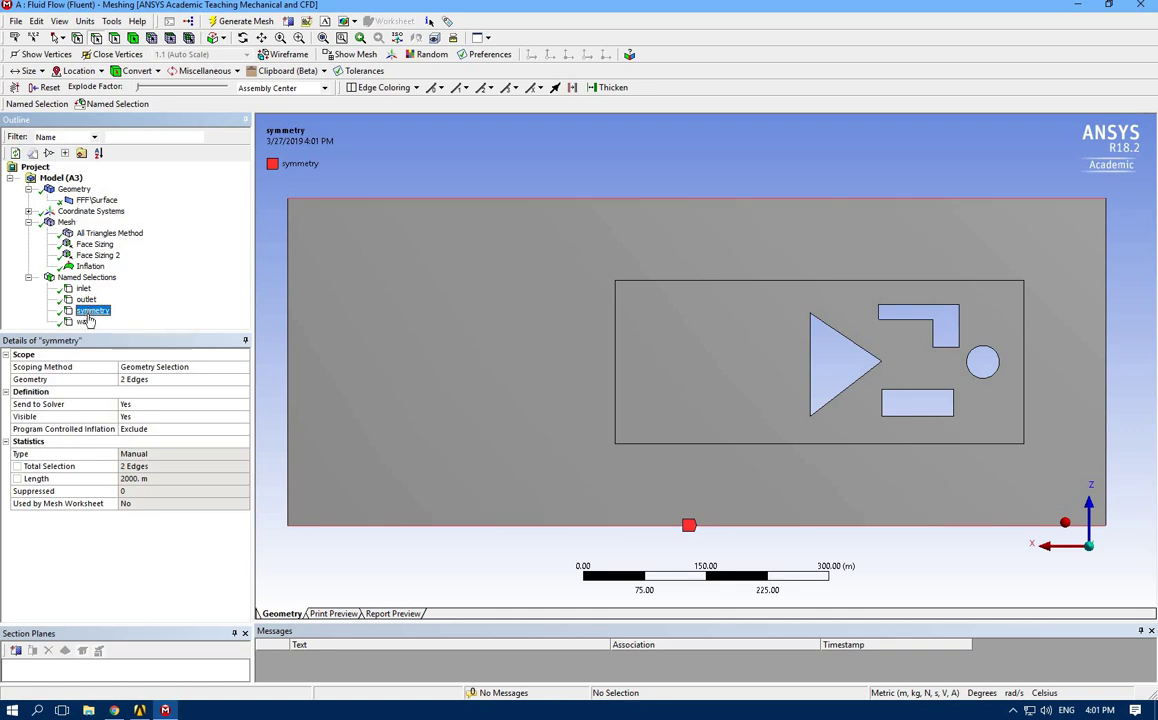
{"action": "left_click", "coordinate": [84, 321]}
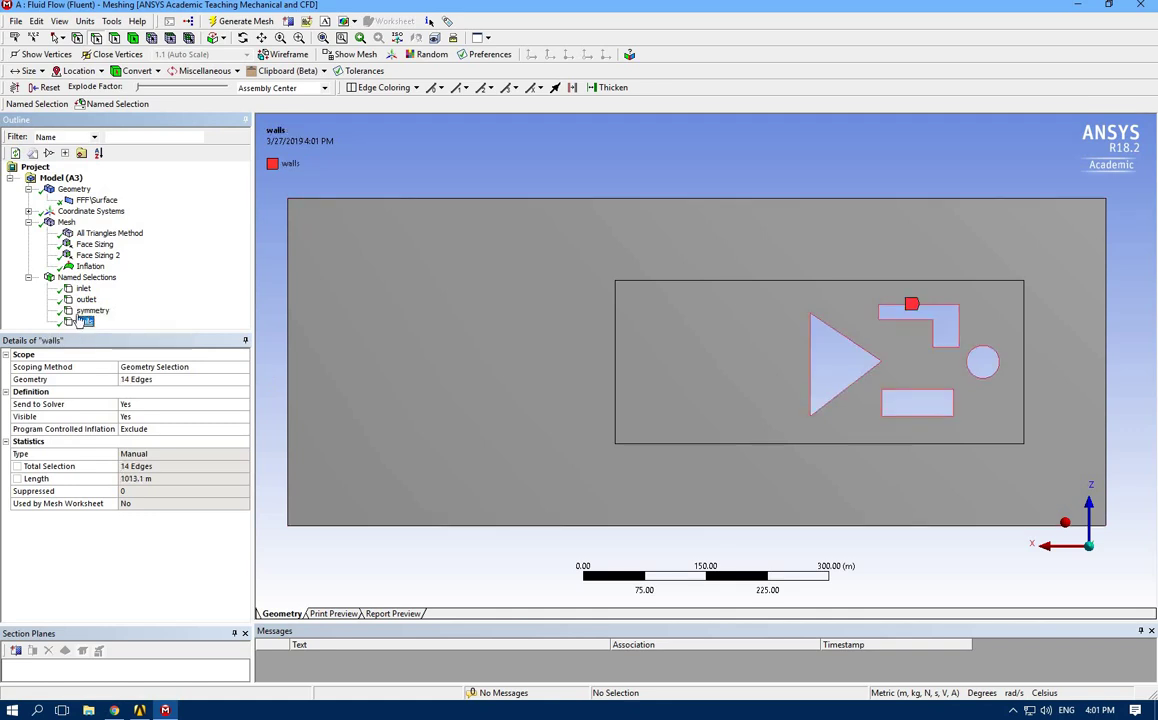
{"action": "left_click", "coordinate": [82, 200]}
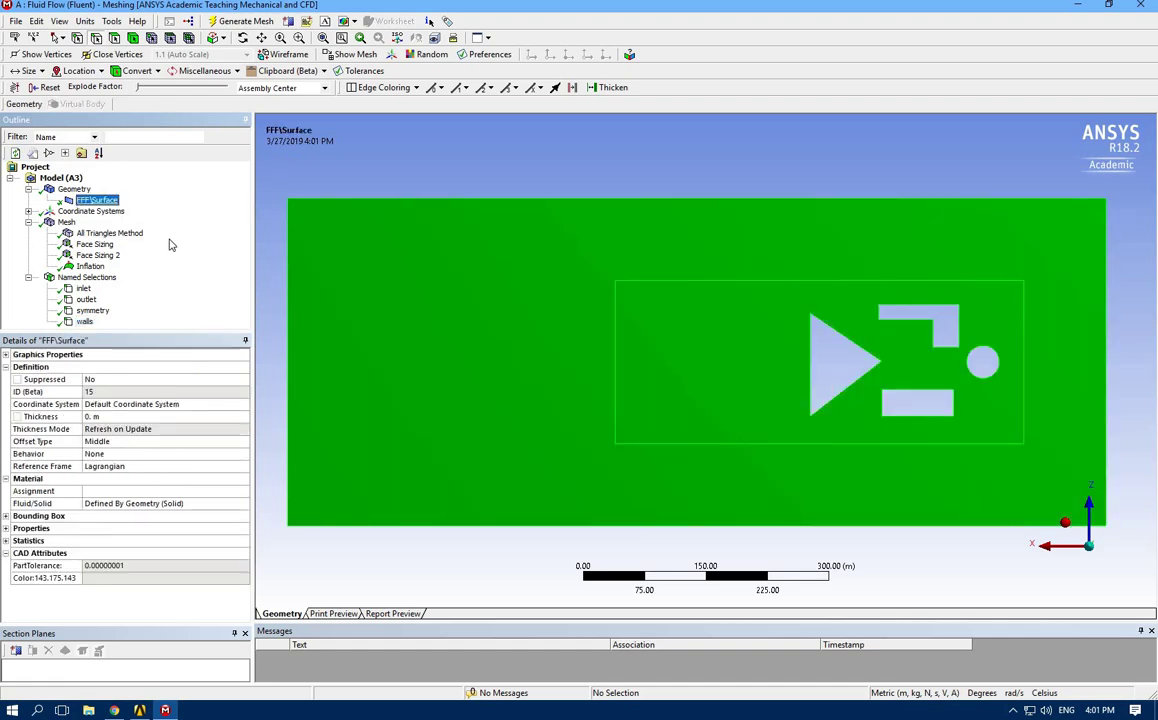
Step: Display the finished mesh and show its node and element statistics
{"action": "left_click", "coordinate": [66, 221]}
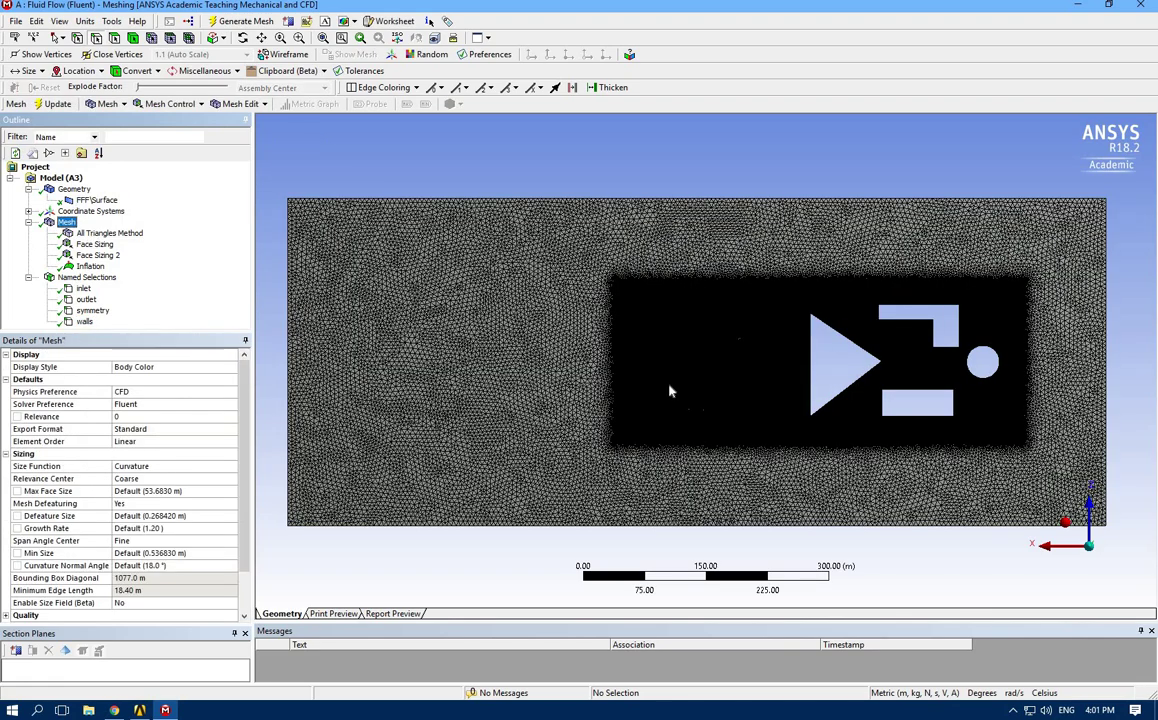
{"action": "scroll", "coordinate": [650, 370], "scroll_direction": "down", "scroll_amount": 2}
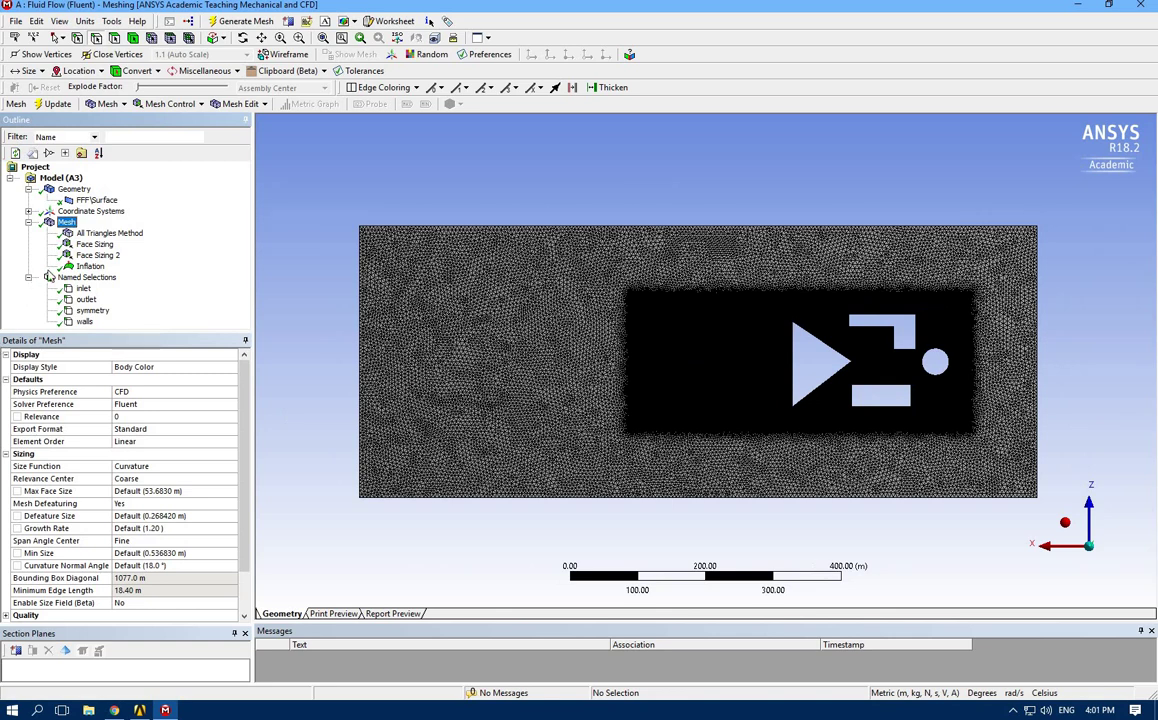
{"action": "scroll", "coordinate": [30, 593], "scroll_direction": "down", "scroll_amount": 2}
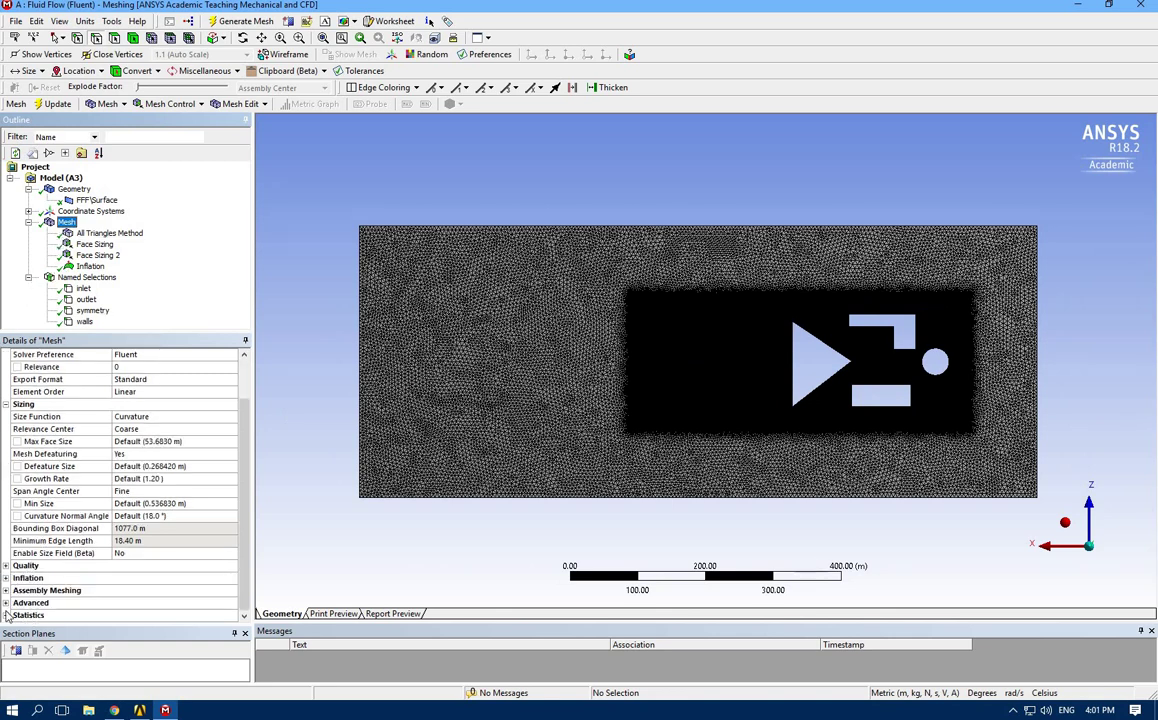
{"action": "left_click", "coordinate": [30, 612]}
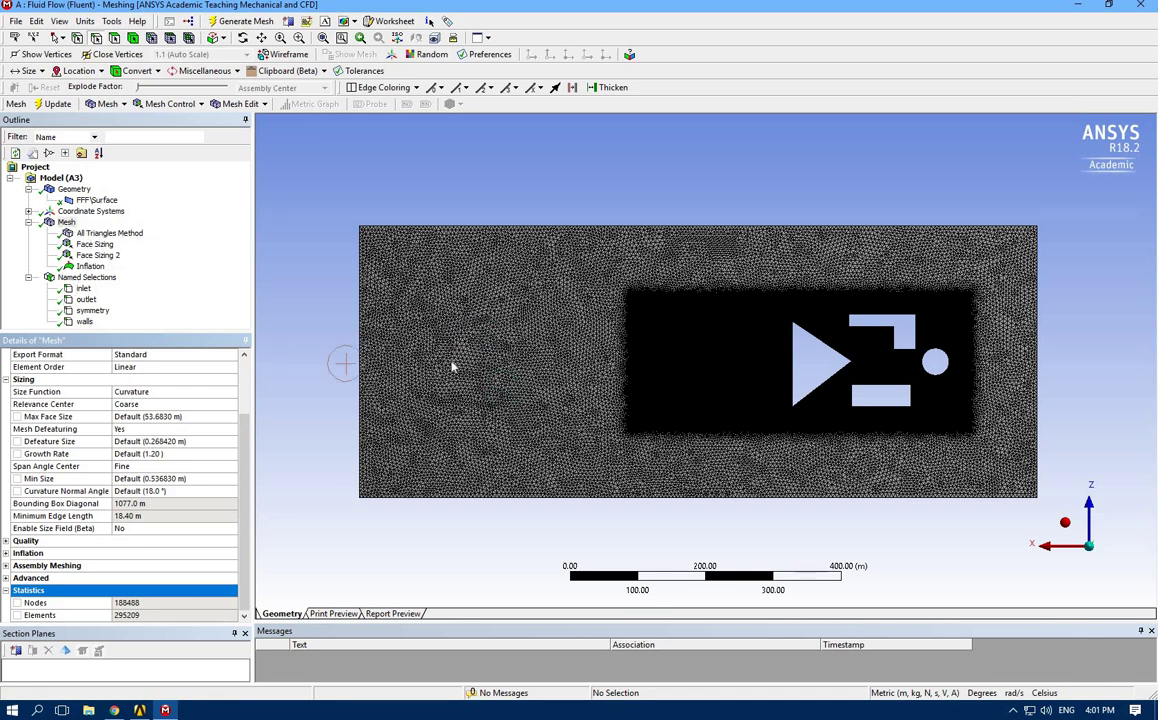
{"action": "scroll", "coordinate": [451, 388], "scroll_direction": "up", "scroll_amount": 2}
{"action": "scroll", "coordinate": [451, 388], "scroll_direction": "up", "scroll_amount": 1}
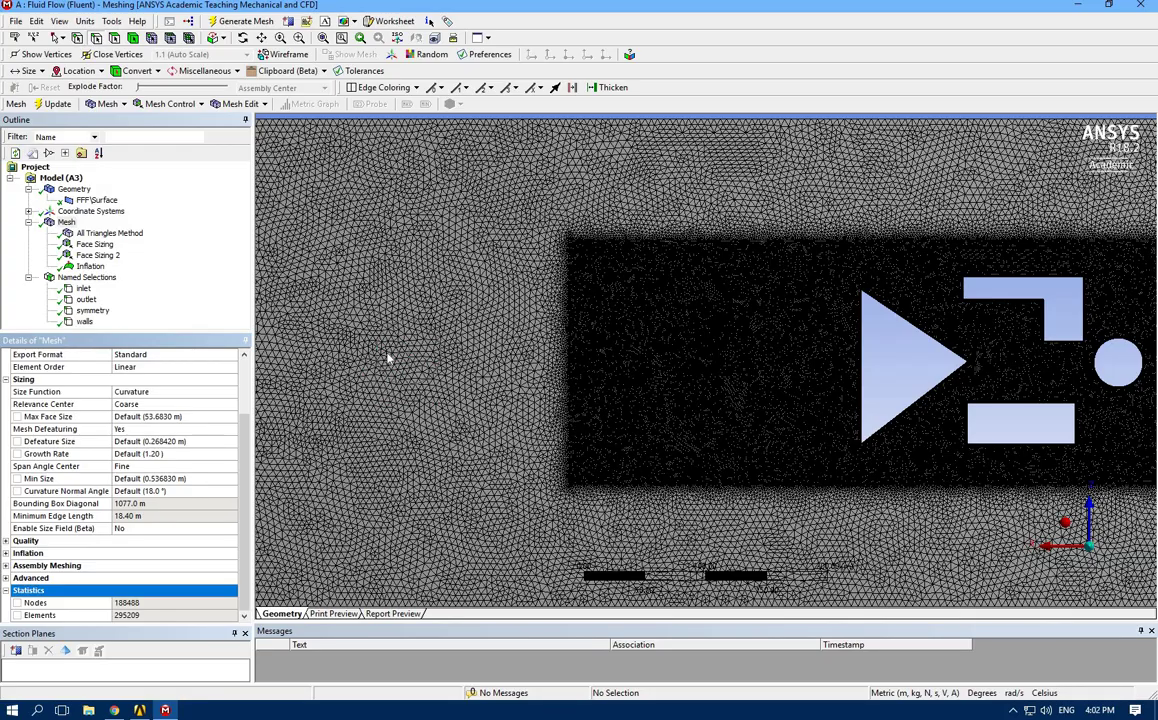
{"action": "scroll", "coordinate": [388, 357], "scroll_direction": "down", "scroll_amount": 5}
{"action": "scroll", "coordinate": [700, 335], "scroll_direction": "down", "scroll_amount": 2}
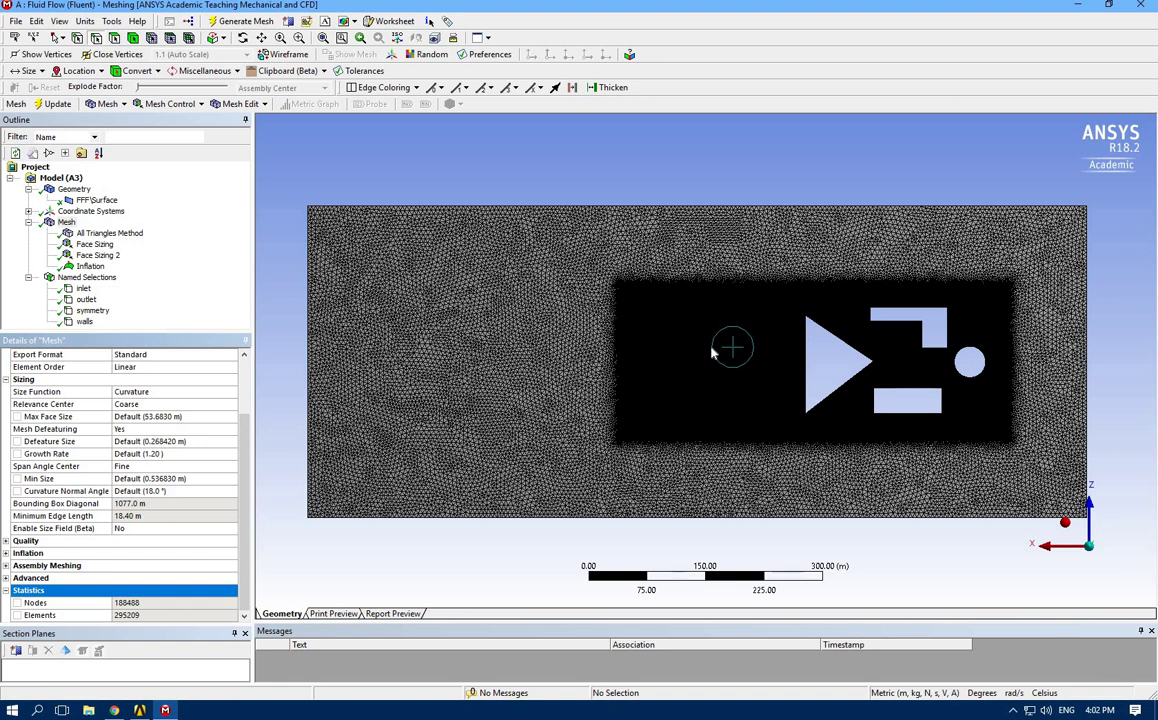
{"action": "scroll", "coordinate": [705, 345], "scroll_direction": "up", "scroll_amount": 2}
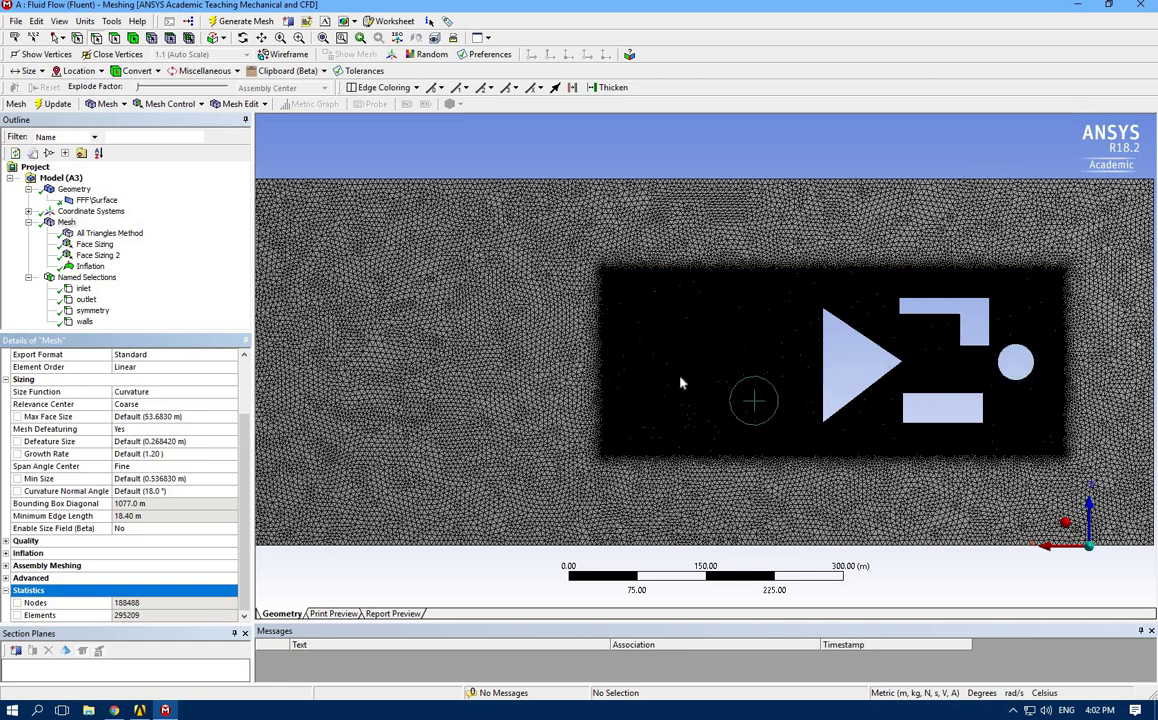
{"action": "scroll", "coordinate": [681, 381], "scroll_direction": "up", "scroll_amount": 3}
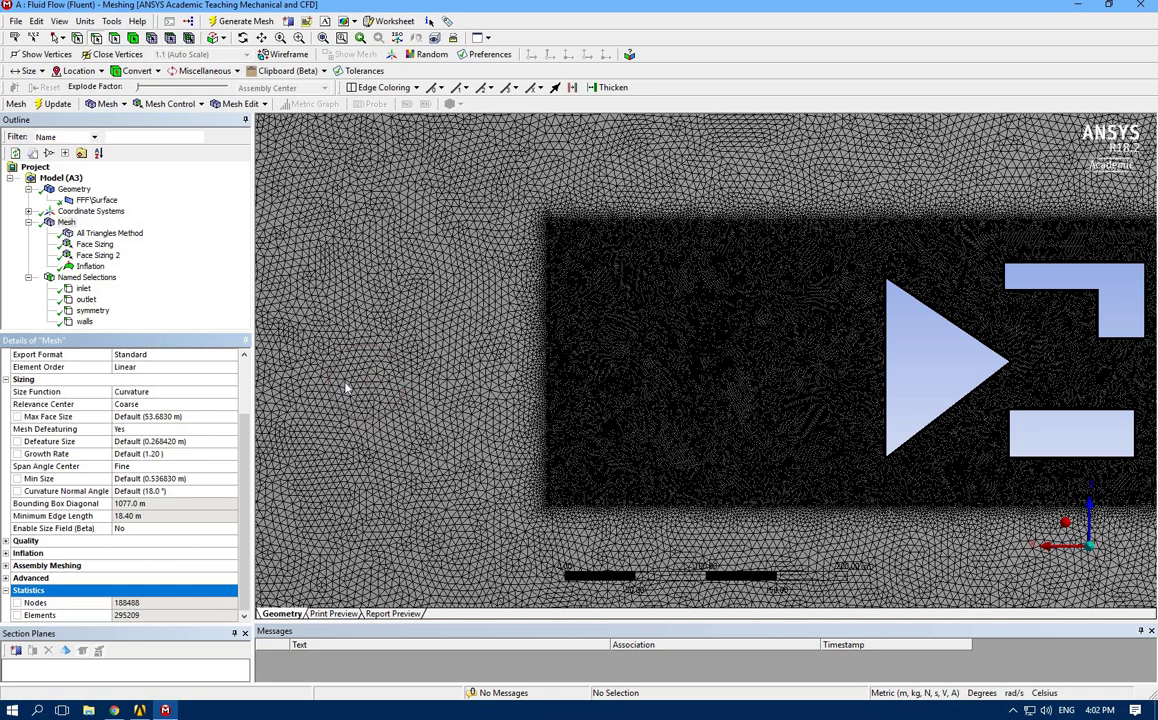
{"action": "scroll", "coordinate": [362, 365], "scroll_direction": "down", "scroll_amount": 3}
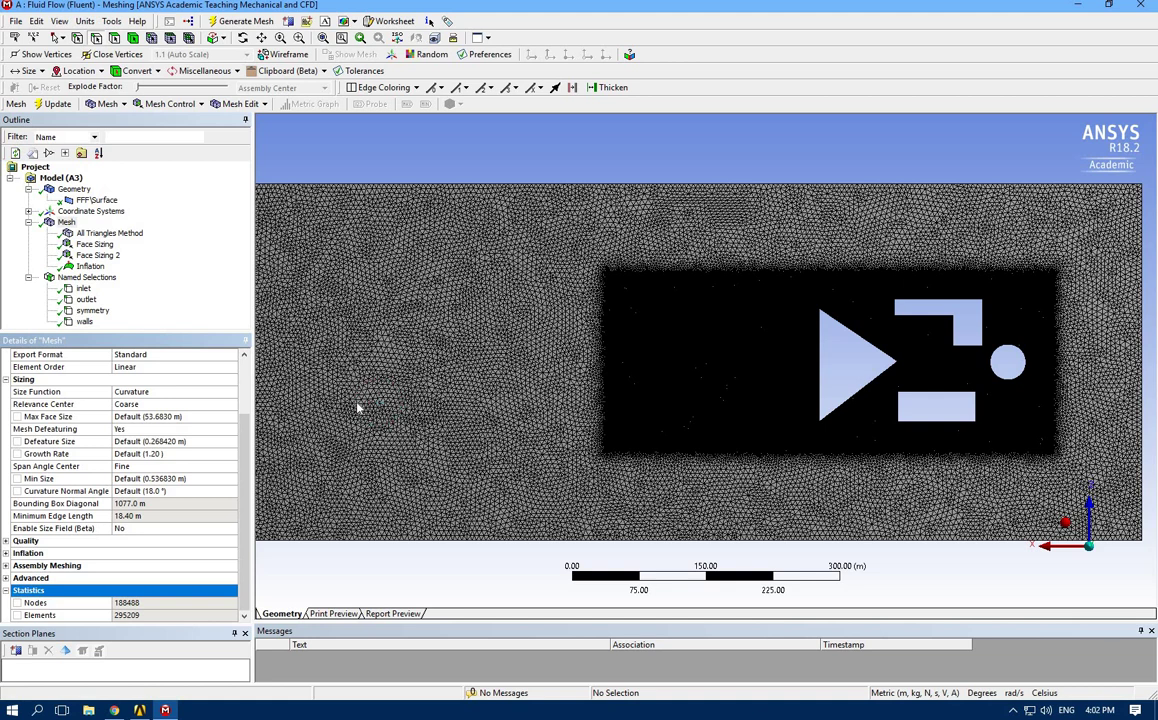
Step: Close the mesh editor and update the Mesh cell of the Fluid Flow (Fluent) system in Workbench
{"action": "left_click", "coordinate": [1140, 8]}
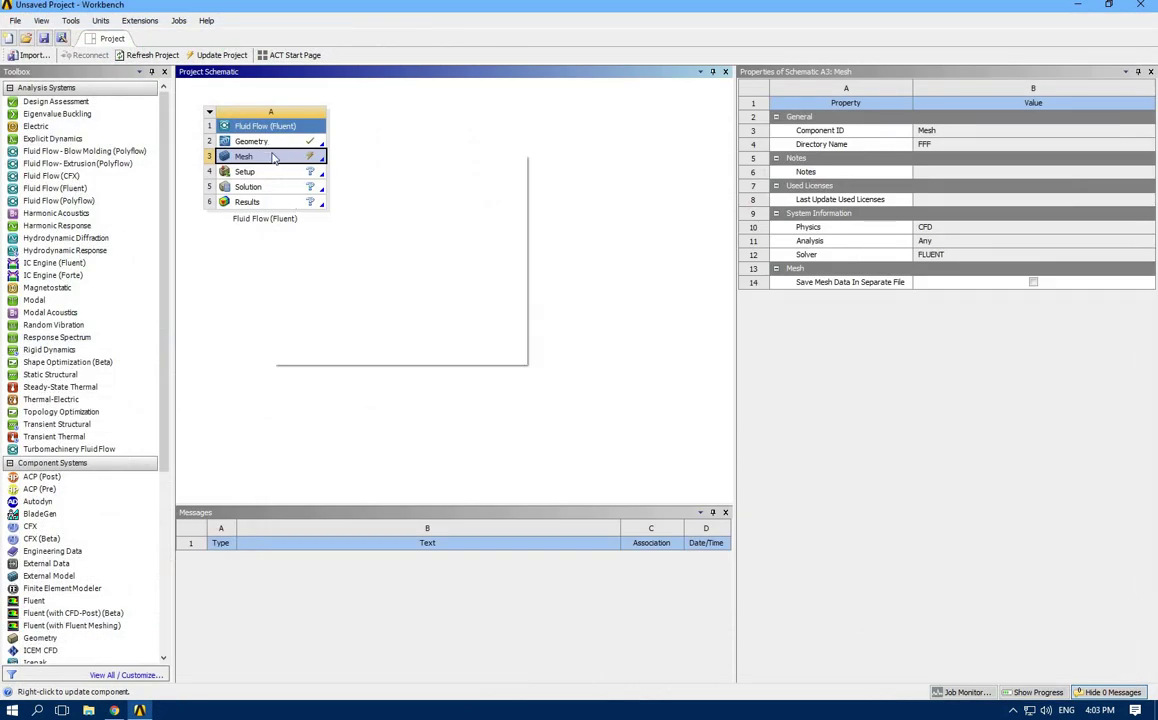
{"action": "right_click", "coordinate": [273, 158]}
{"action": "left_click", "coordinate": [300, 228]}
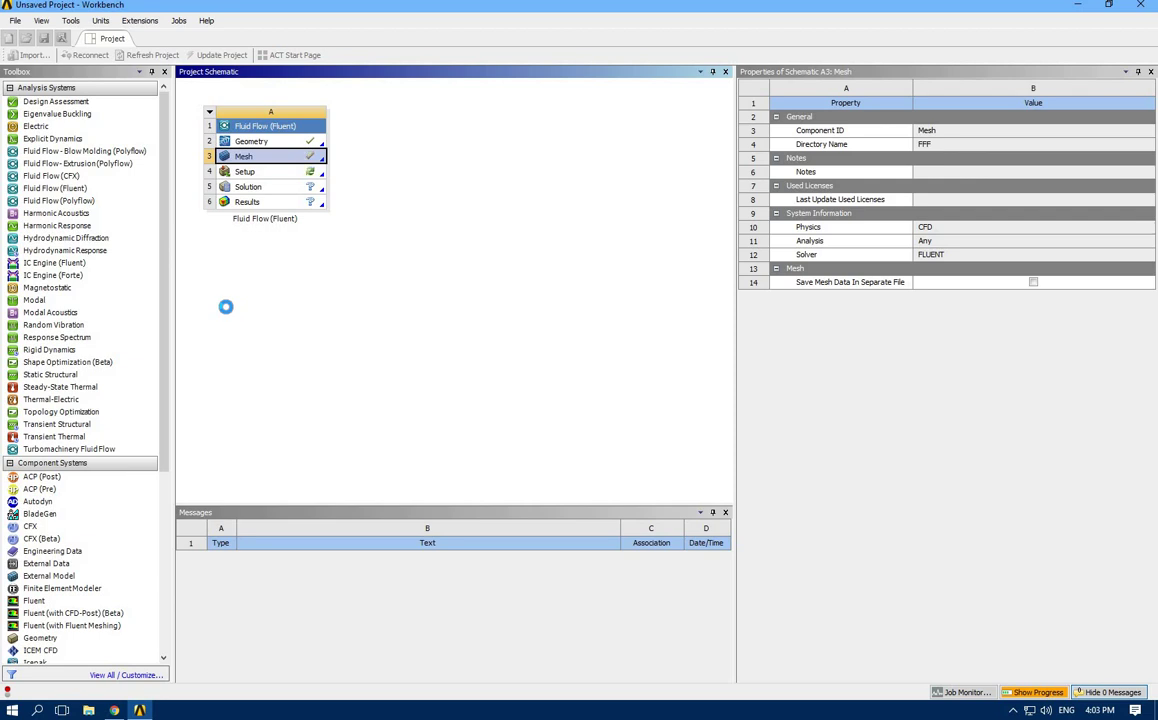
Step: Launch Fluent from the Setup cell with double precision and parallel processing on 4 processes
{"action": "double_click", "coordinate": [264, 174]}
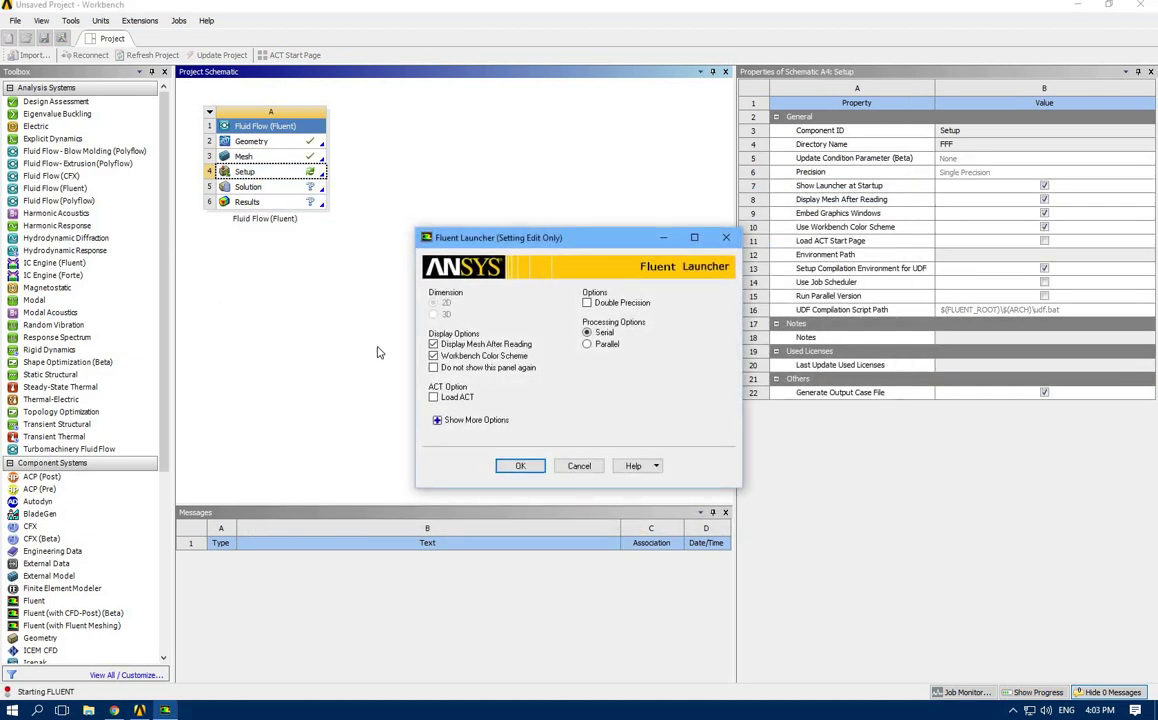
{"action": "left_click", "coordinate": [587, 303]}
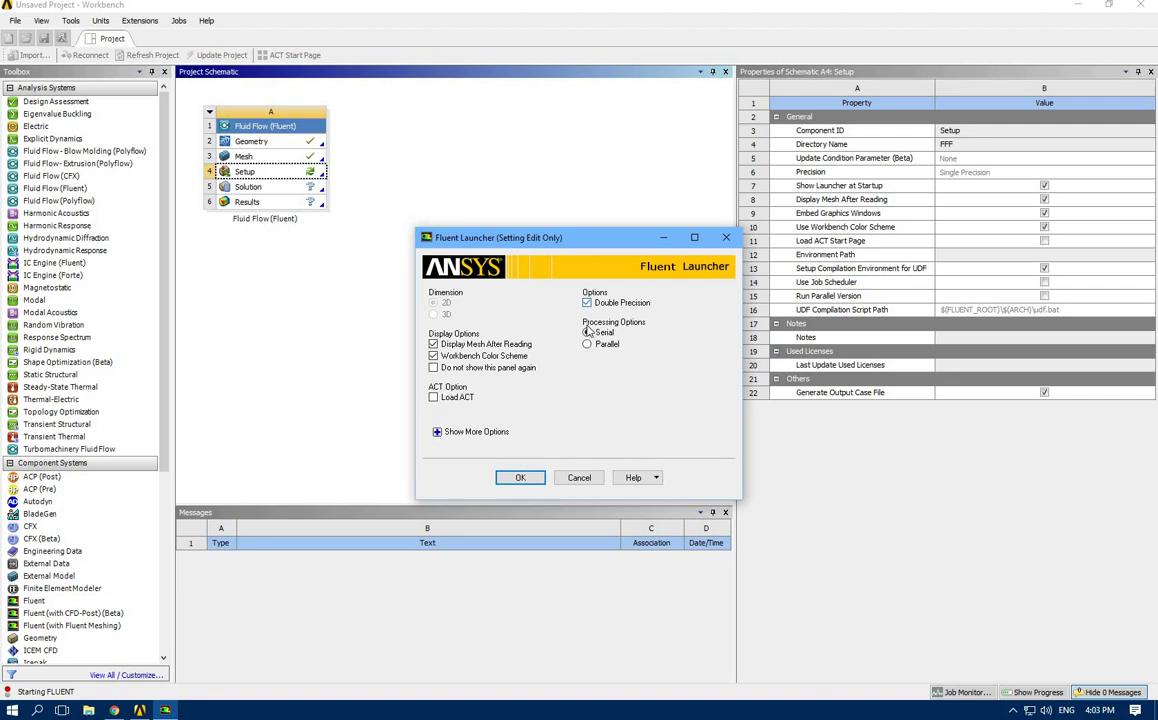
{"action": "left_click", "coordinate": [587, 345]}
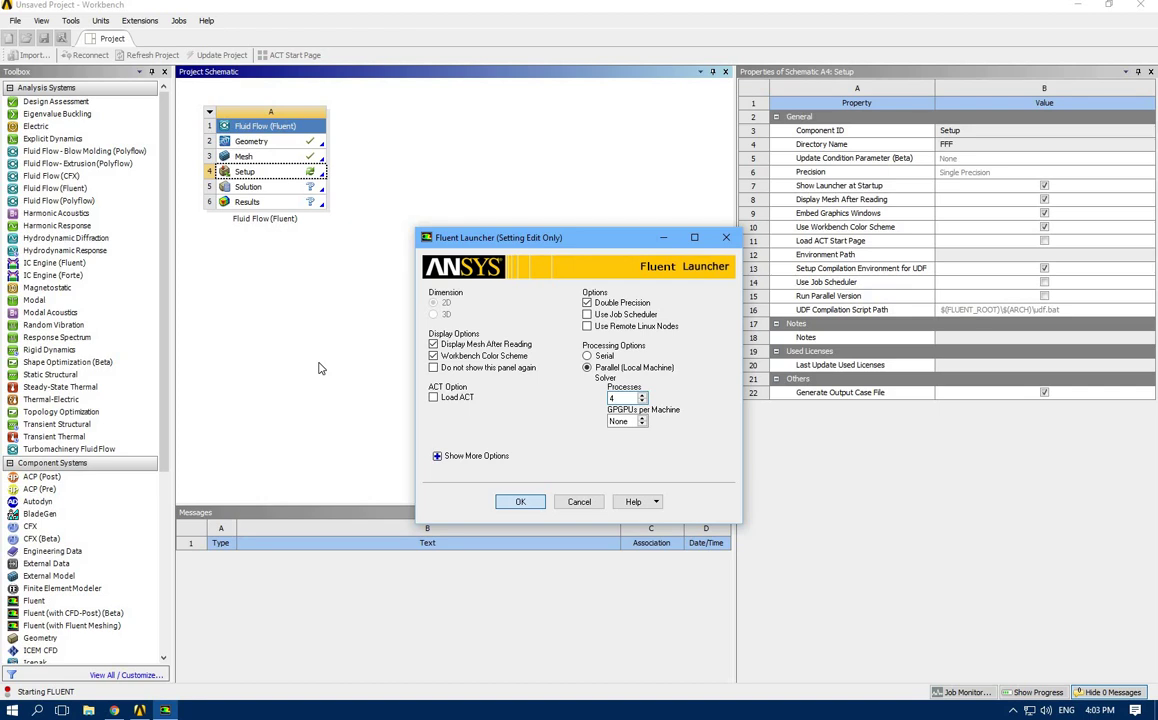
{"action": "key", "text": "Return"}
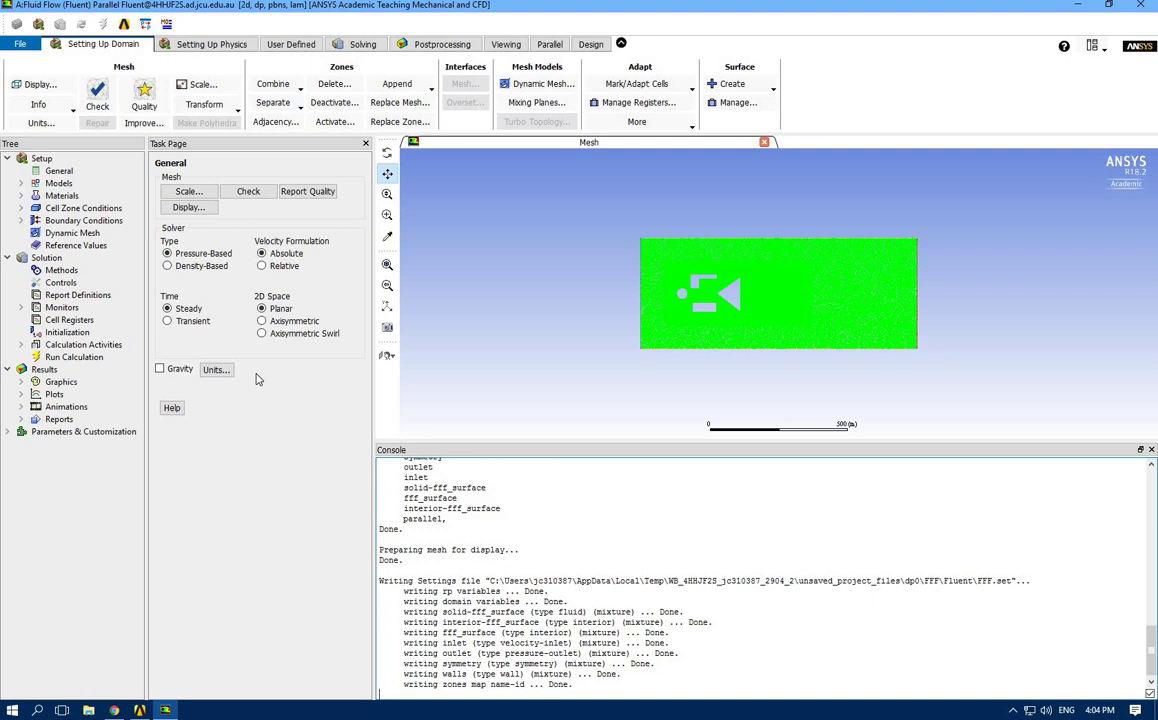
Step: Set the solver time to Transient and review the turbulence options offered for the viscous model
{"action": "left_click", "coordinate": [167, 321]}
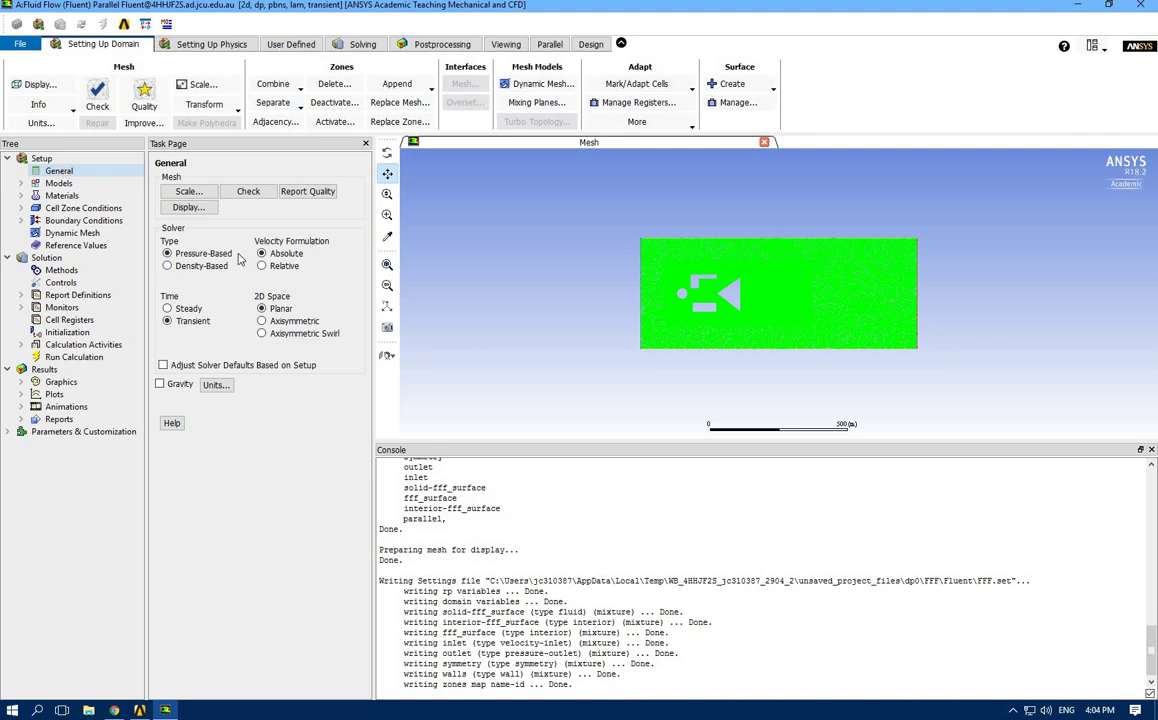
{"action": "double_click", "coordinate": [57, 184]}
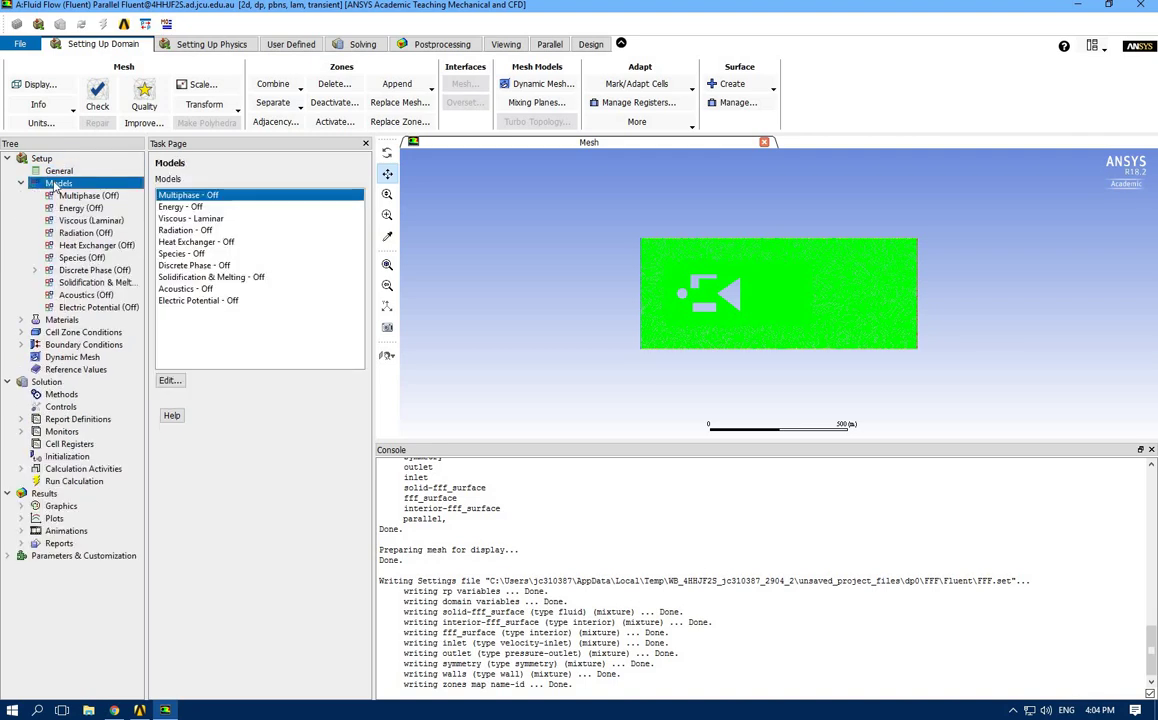
{"action": "double_click", "coordinate": [183, 219]}
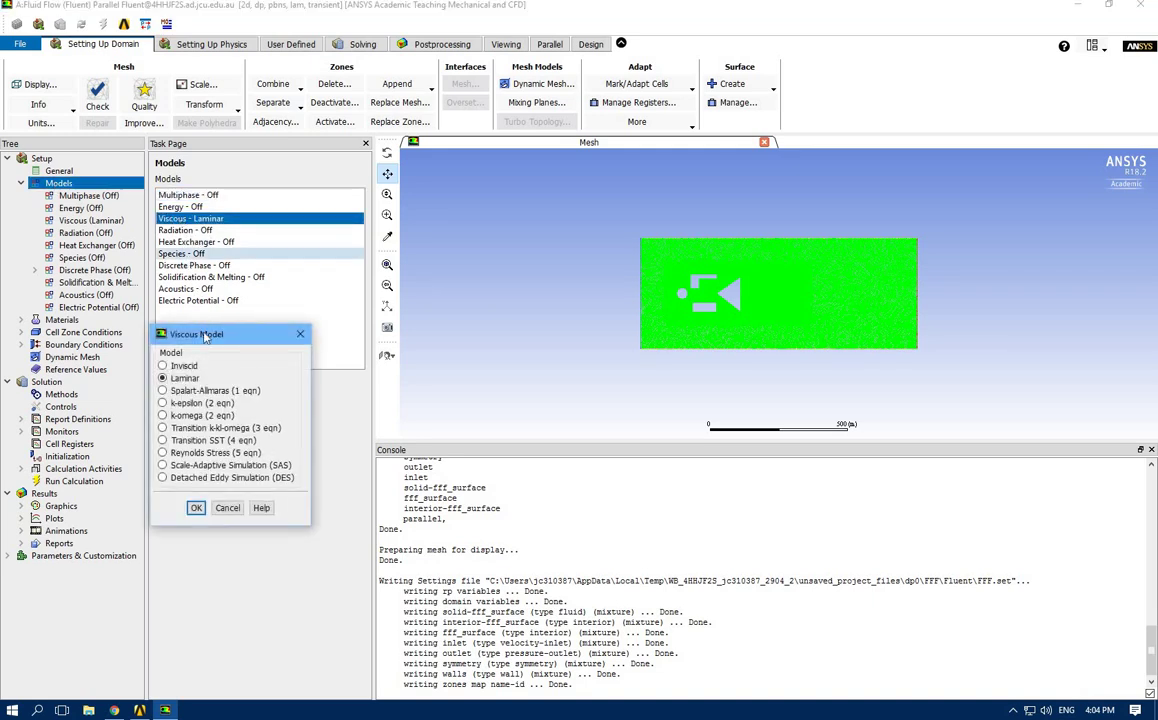
{"action": "left_click_drag", "start_coordinate": [203, 333], "coordinate": [221, 260]}
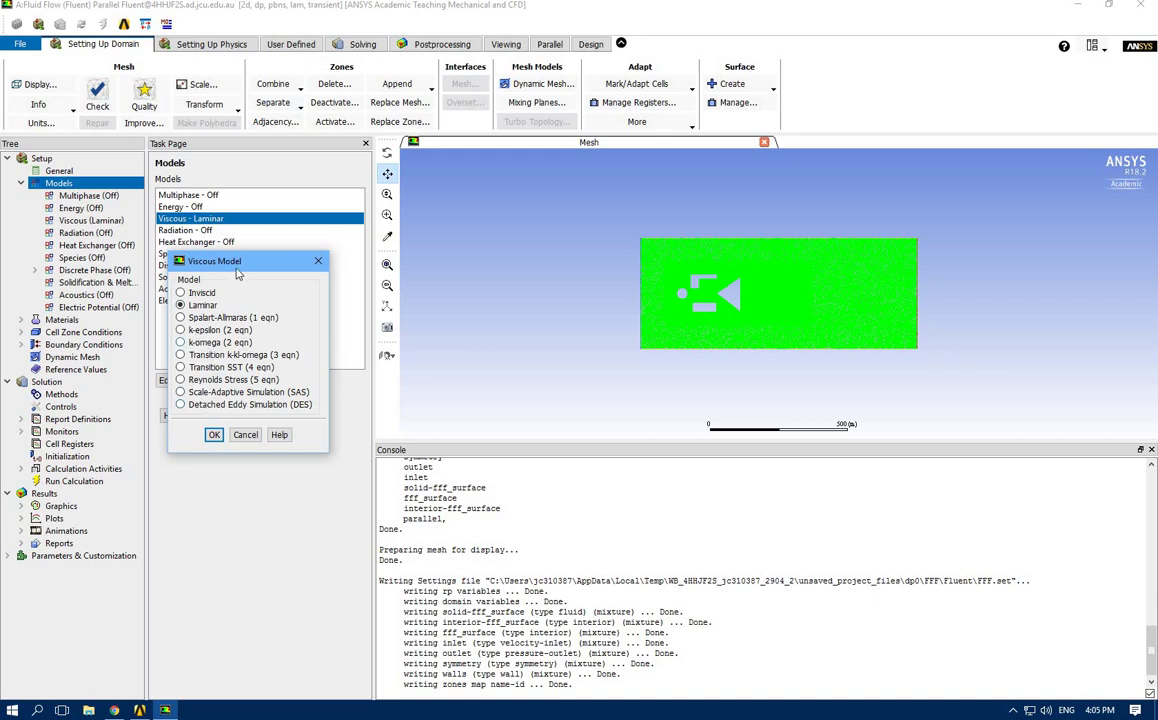
{"action": "left_click_drag", "start_coordinate": [287, 372], "coordinate": [281, 336]}
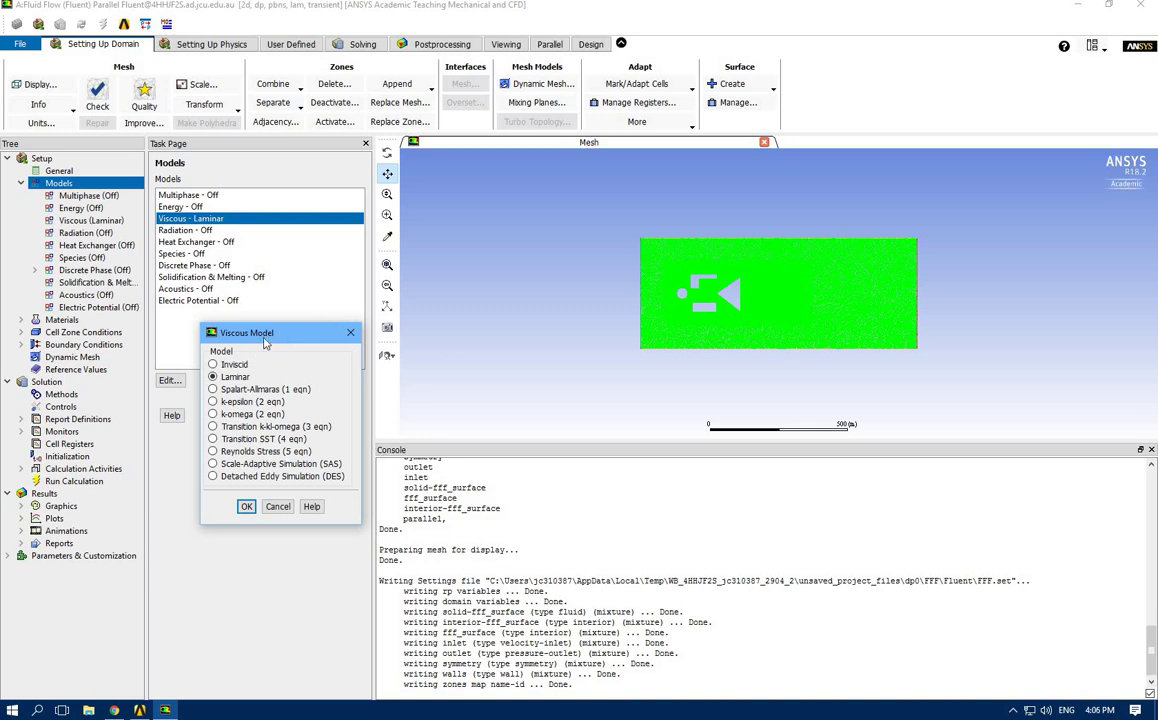
{"action": "left_click_drag", "start_coordinate": [260, 332], "coordinate": [363, 270]}
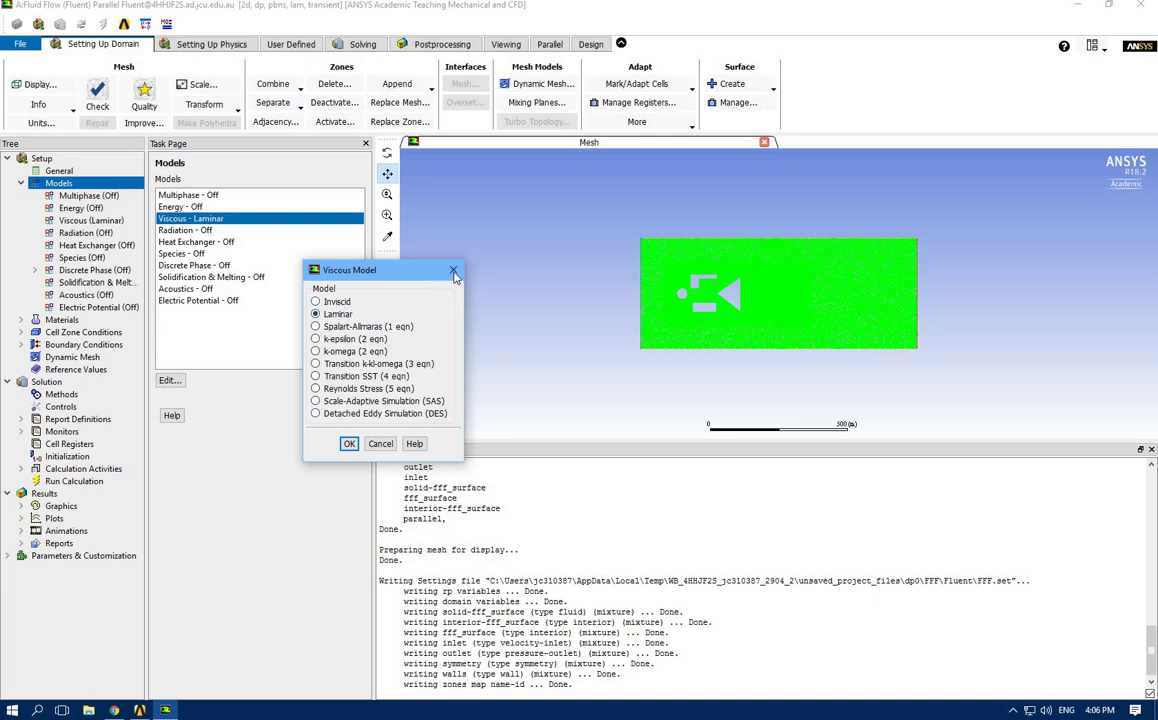
Step: Enable large eddy simulation for 2D cases with the console command (rpsetvar 'les-2d? #t)
{"action": "left_click", "coordinate": [74, 173]}
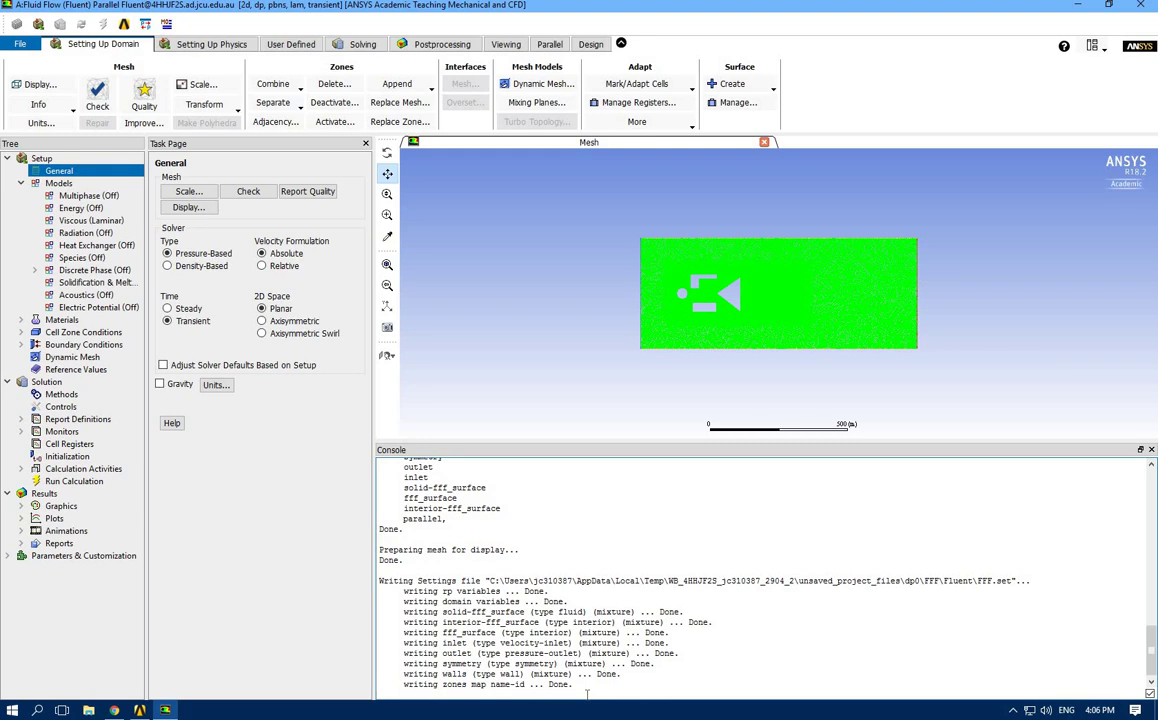
{"action": "type", "text": "(rpsetvar 'les-2d? #t)"}
{"action": "key", "text": "Return"}
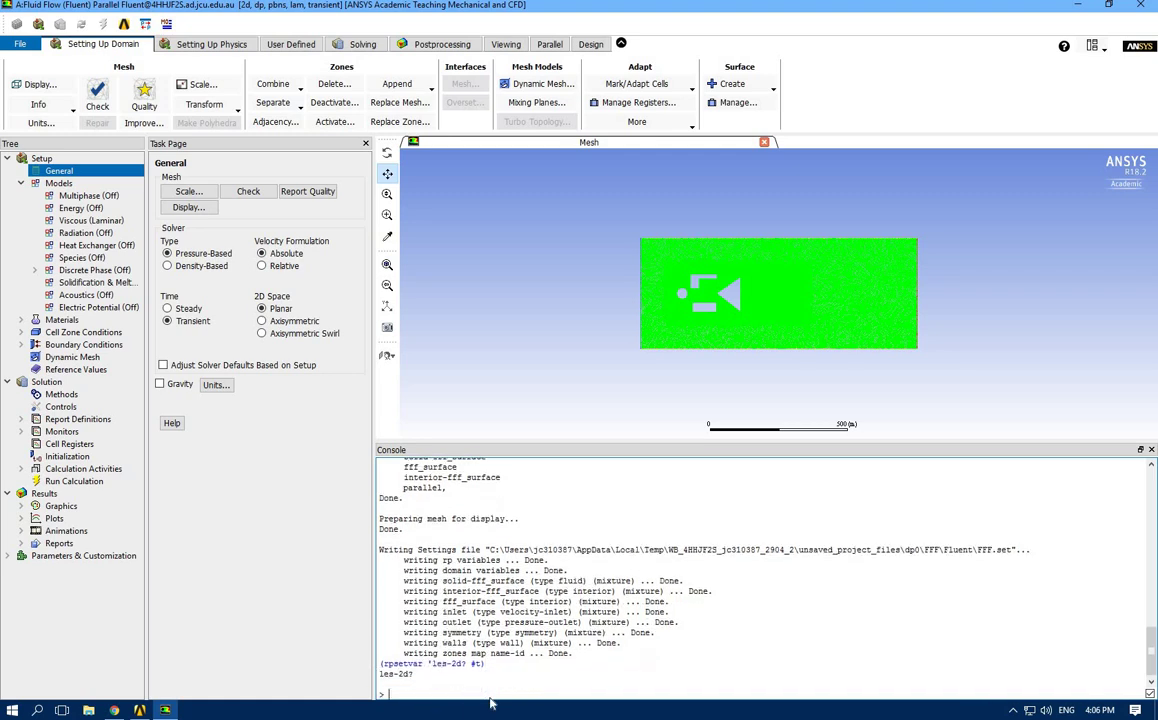
Step: Set the viscous model to Large Eddy Simulation (LES) with the WALE subgrid-scale model and dismiss the notice
{"action": "double_click", "coordinate": [58, 184]}
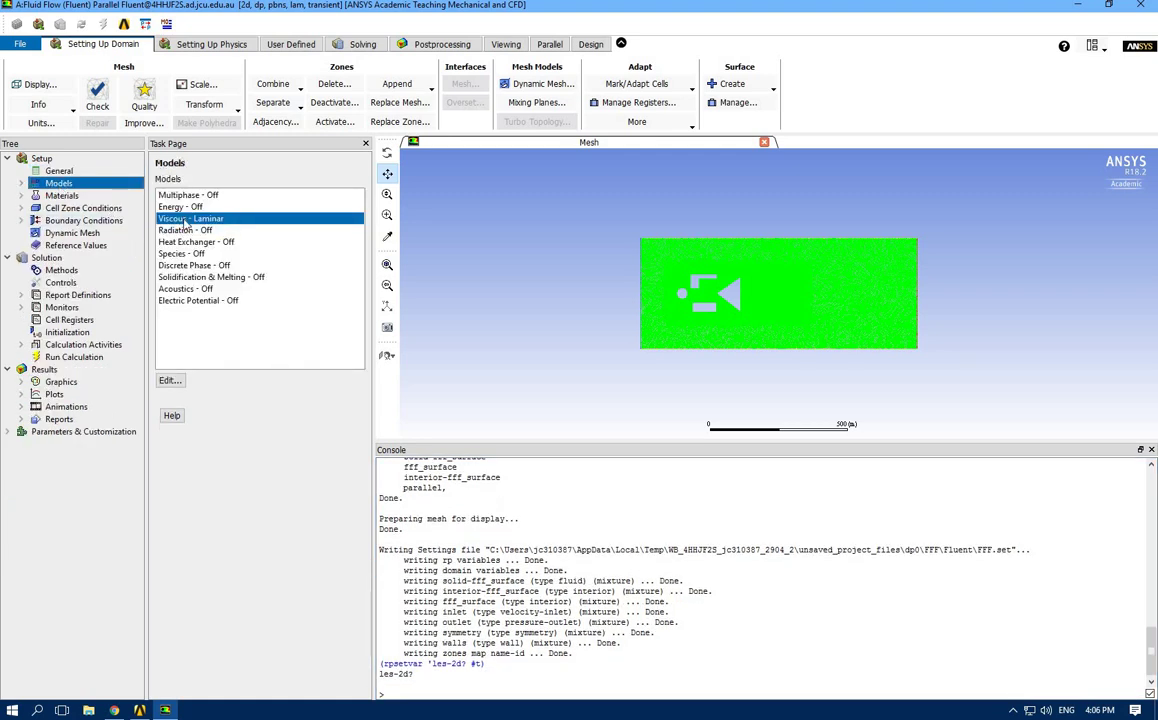
{"action": "double_click", "coordinate": [185, 219]}
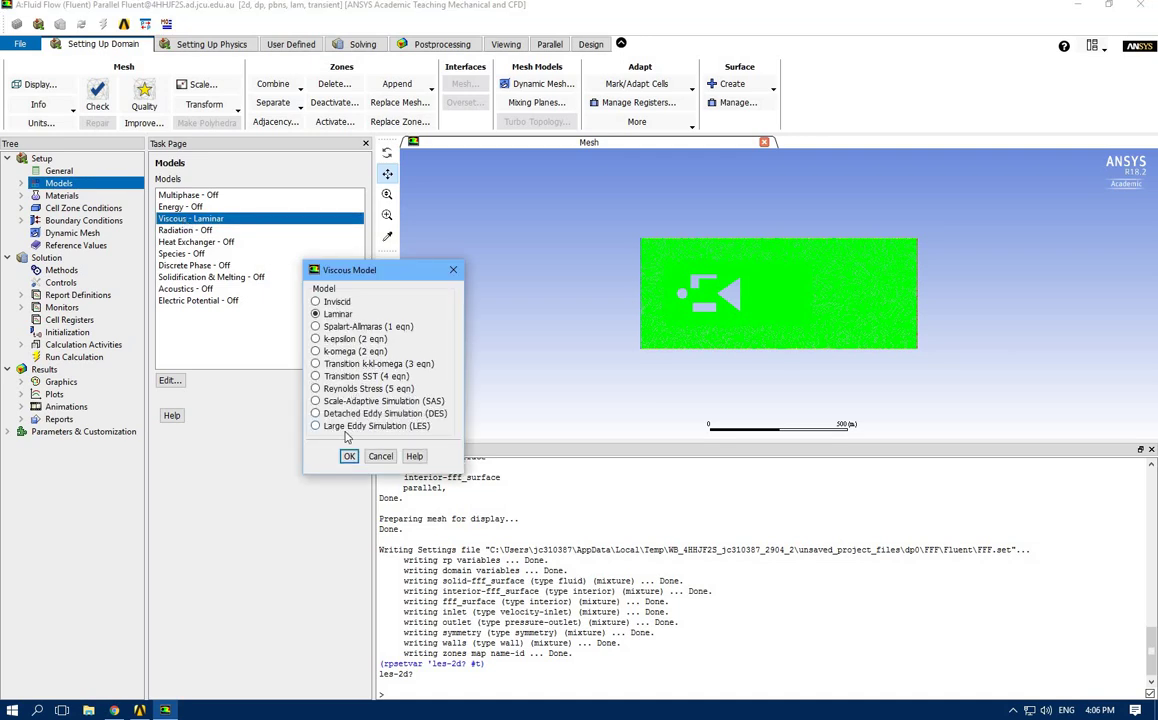
{"action": "left_click", "coordinate": [333, 427]}
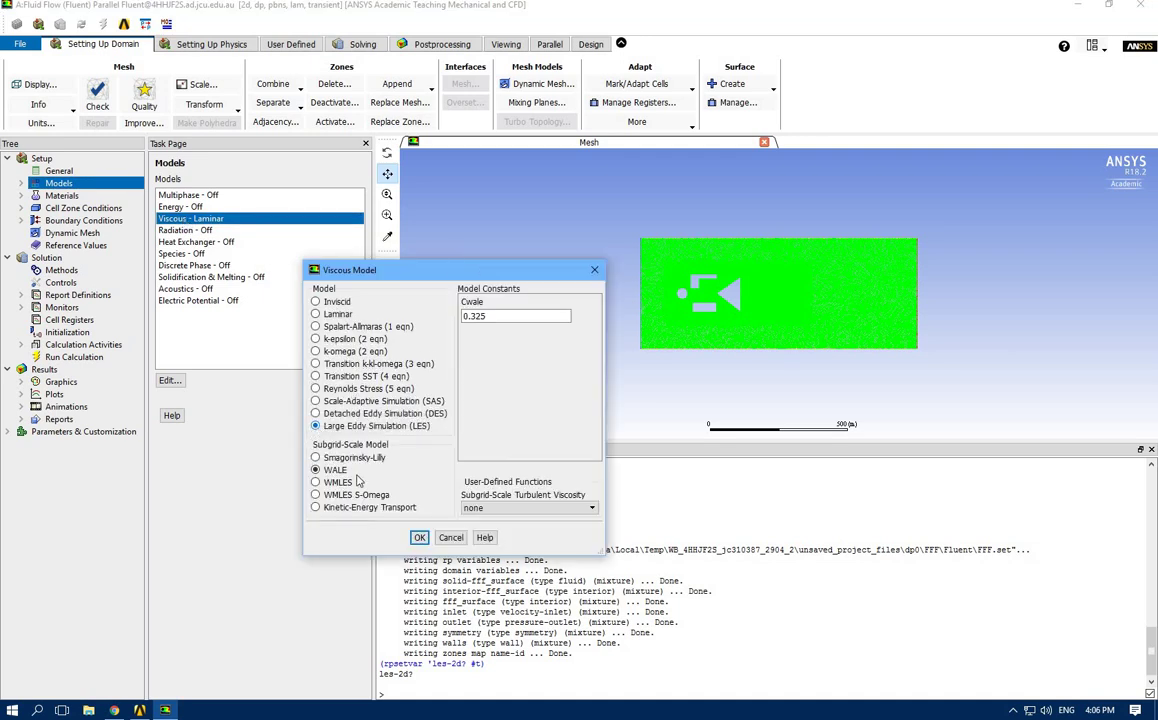
{"action": "left_click", "coordinate": [419, 537]}
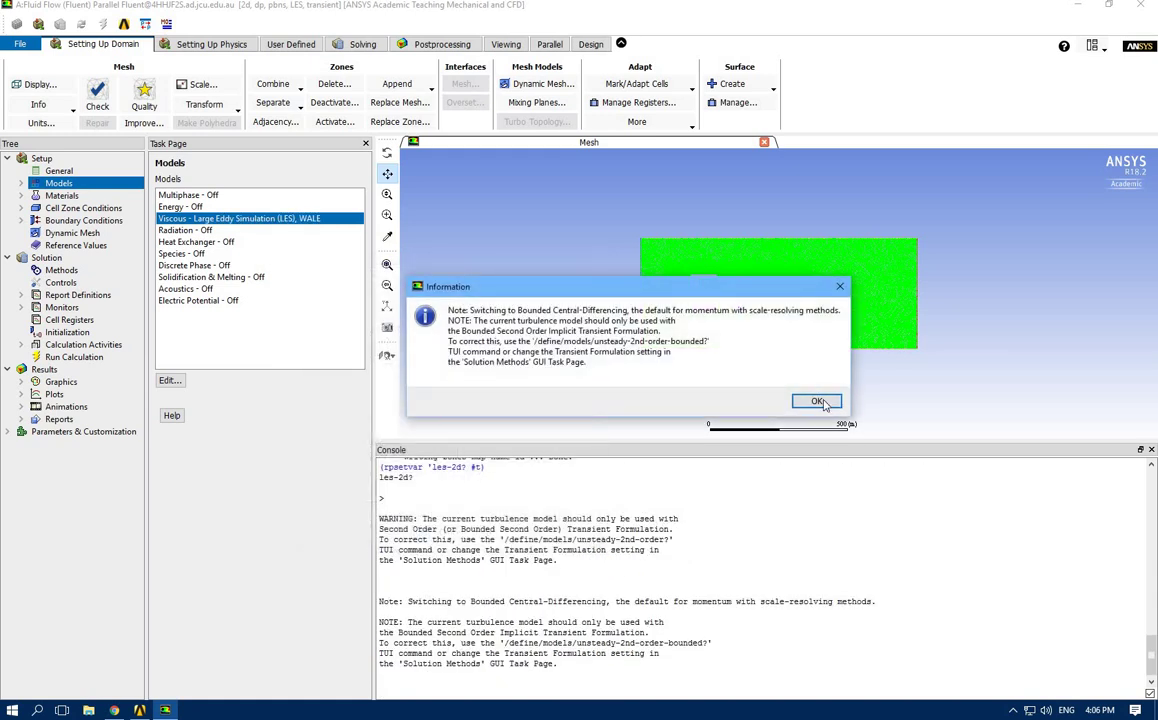
{"action": "left_click", "coordinate": [815, 400]}
Step: Review the fluid and solid materials and the cell zone conditions of solid-fff_surface
{"action": "left_click", "coordinate": [48, 196]}
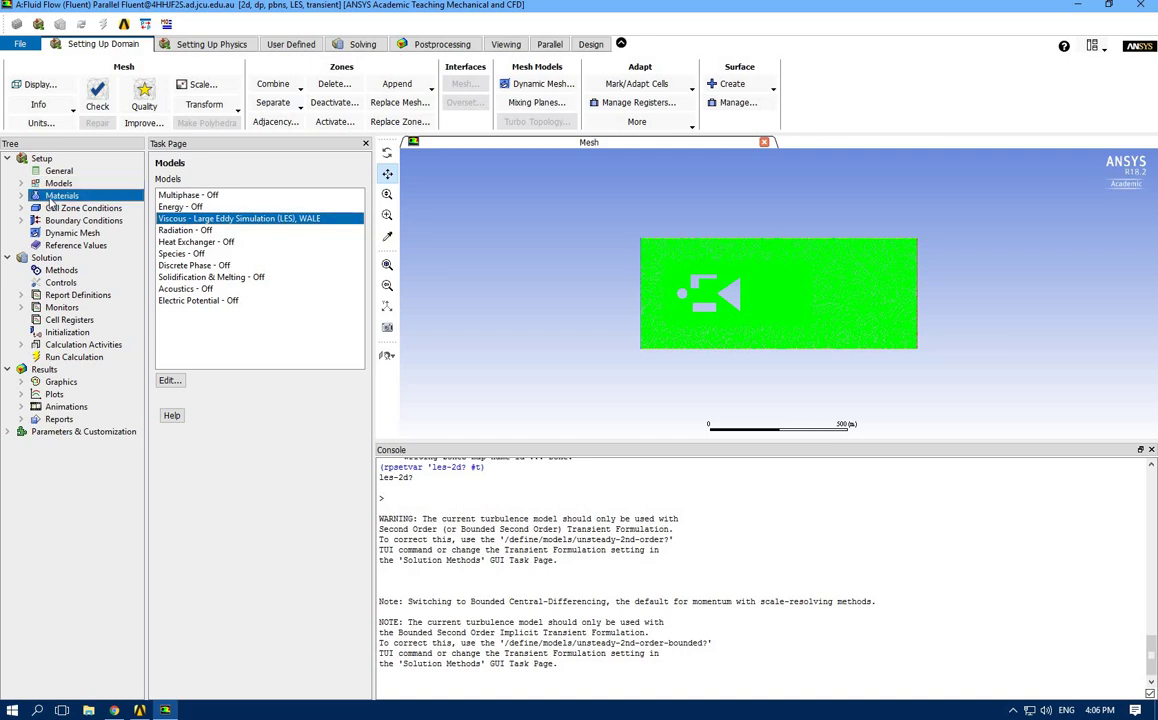
{"action": "double_click", "coordinate": [55, 196]}
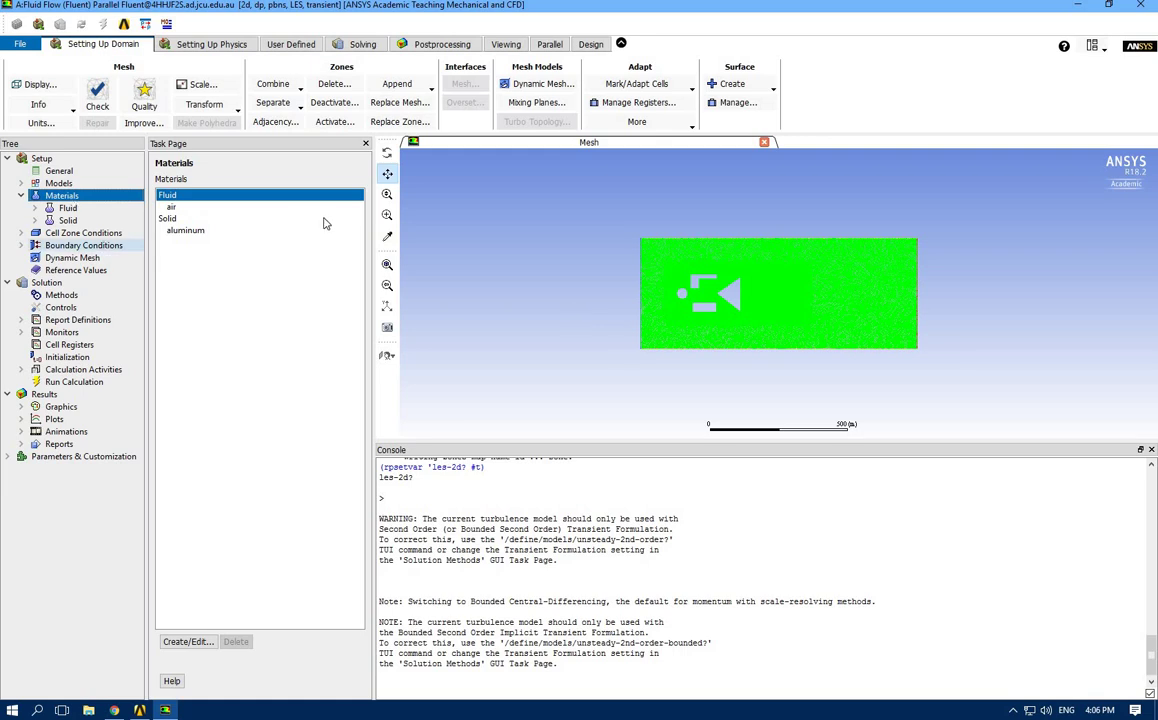
{"action": "double_click", "coordinate": [78, 233]}
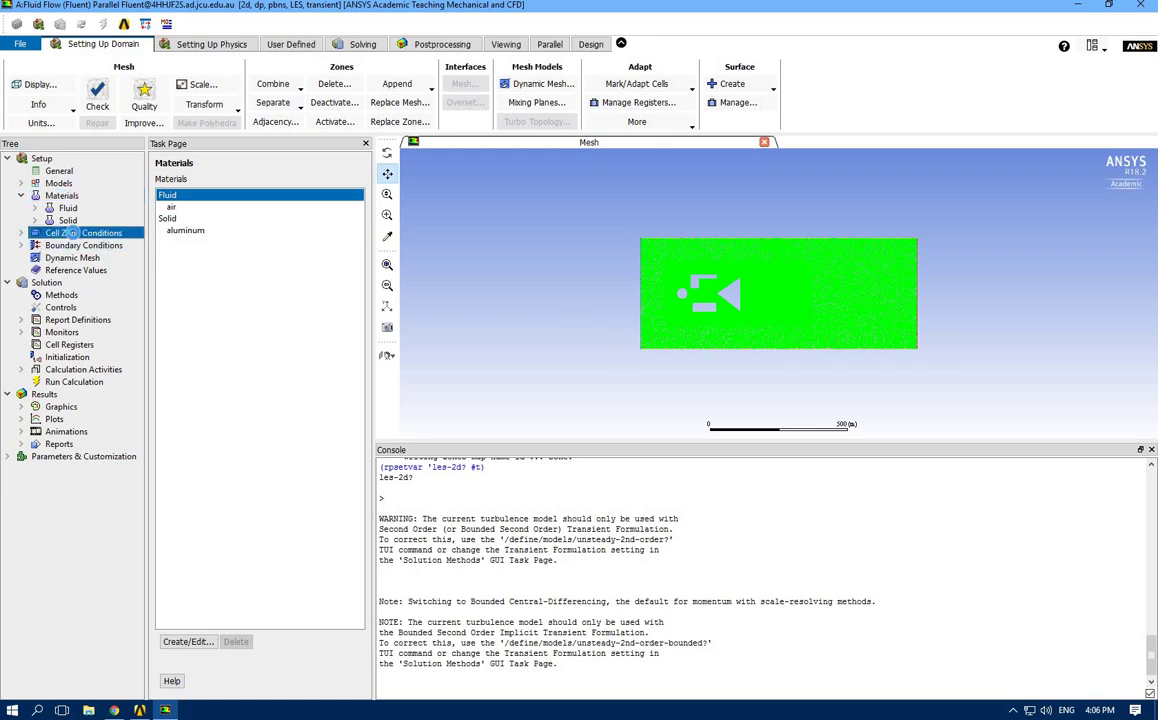
{"action": "left_click", "coordinate": [192, 206]}
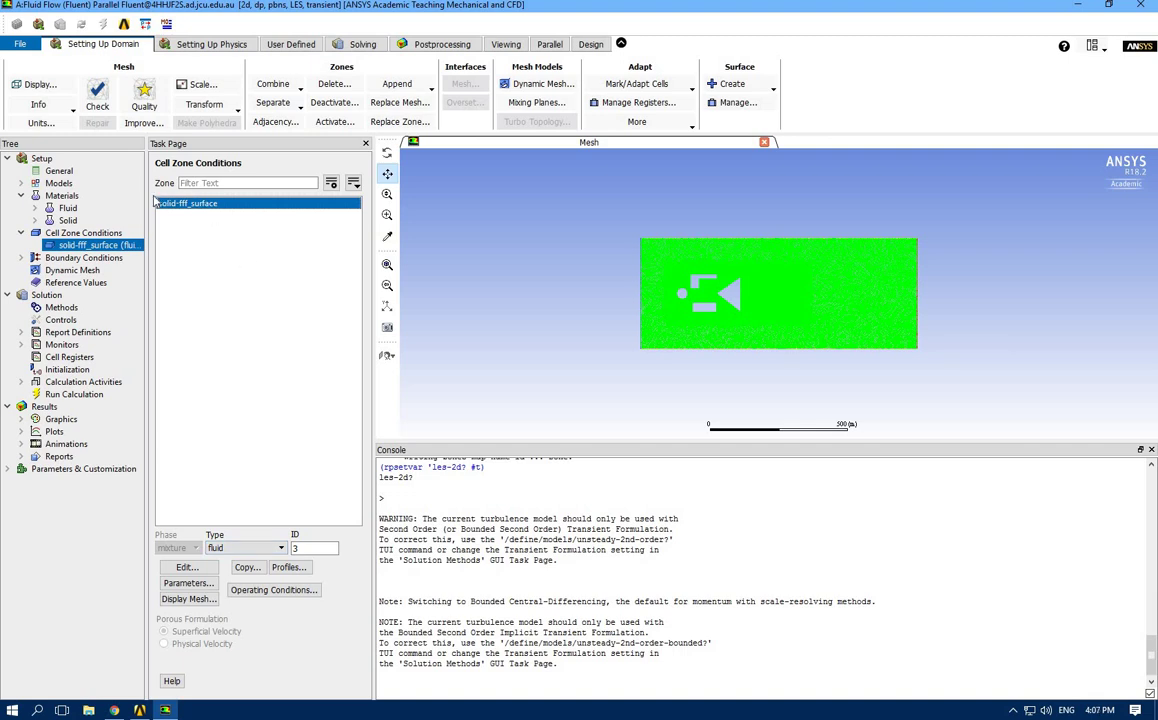
Step: Check the boundary types of the inlet, outlet, symmetry and walls zones, and accept the wall settings as stationary with no slip
{"action": "left_click", "coordinate": [47, 258]}
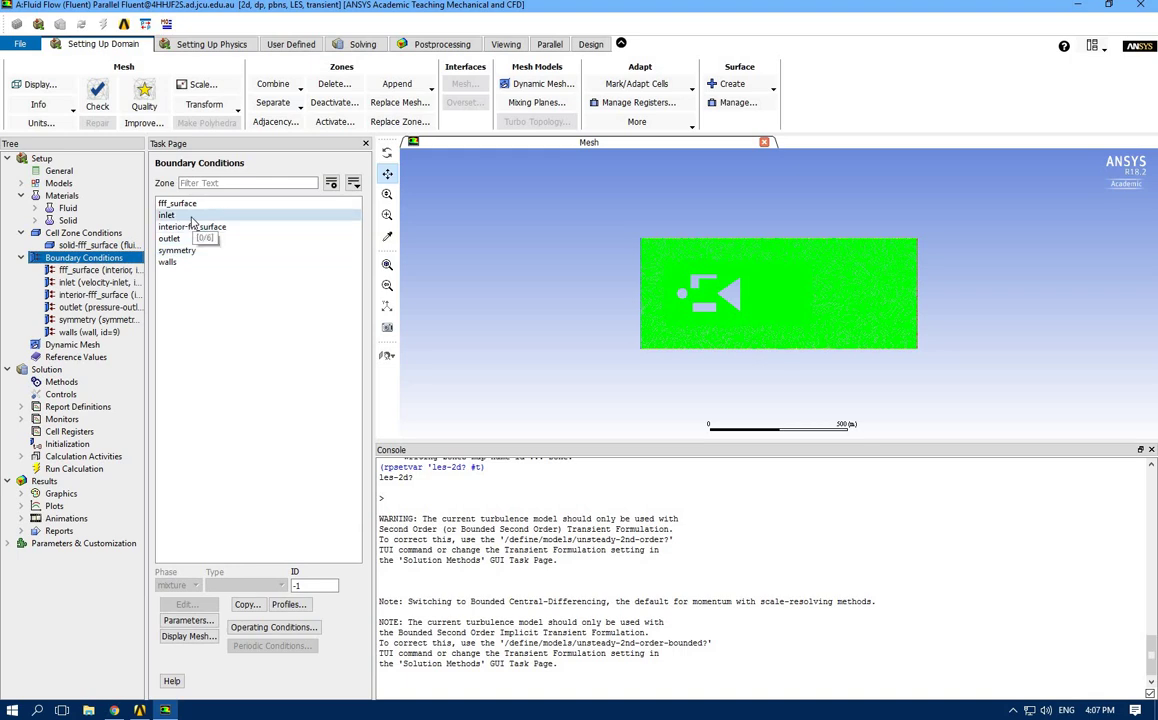
{"action": "left_click", "coordinate": [172, 217]}
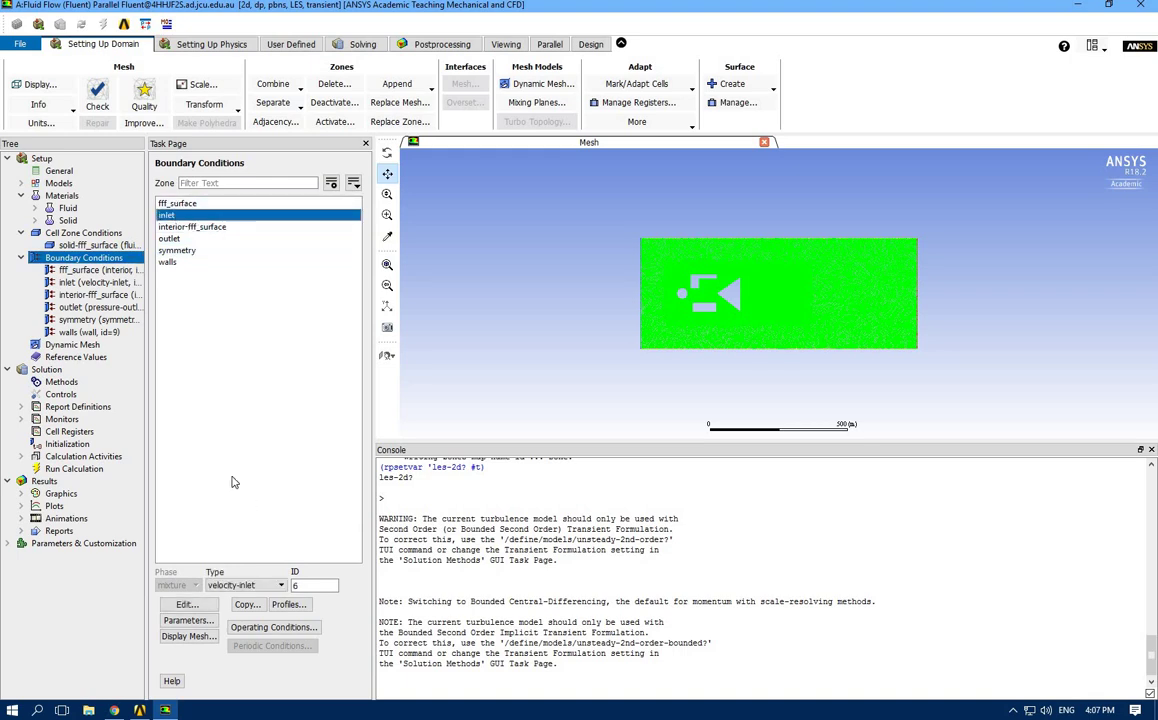
{"action": "left_click", "coordinate": [171, 240]}
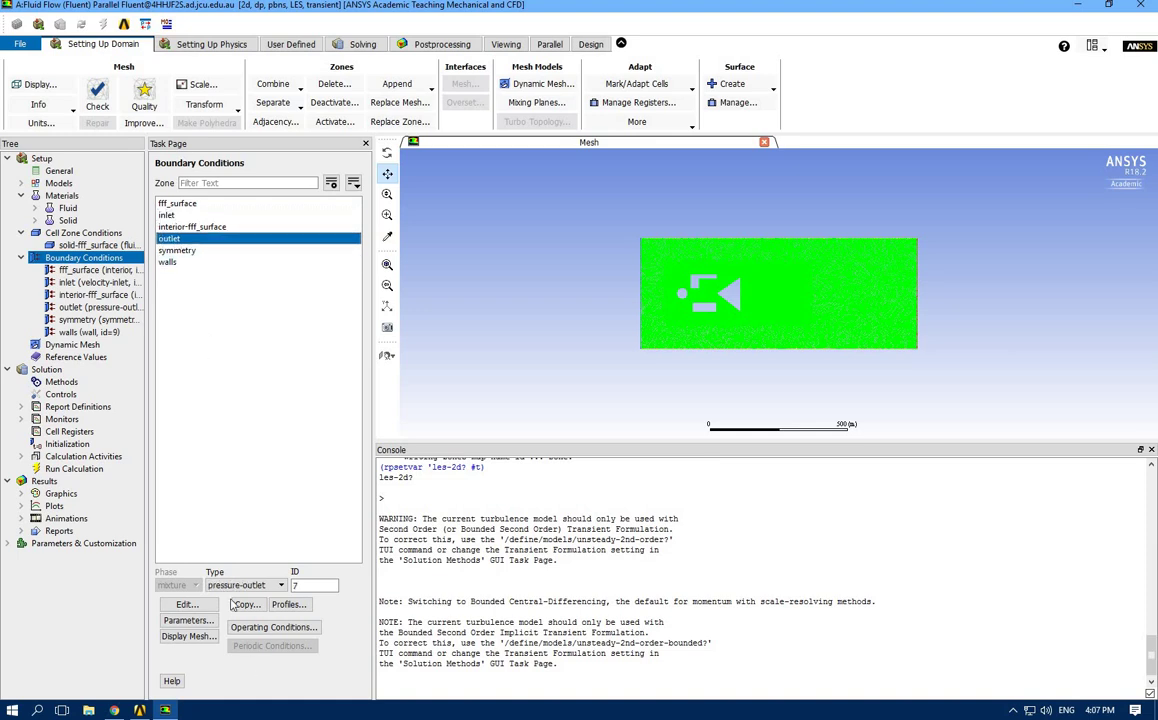
{"action": "left_click", "coordinate": [176, 250]}
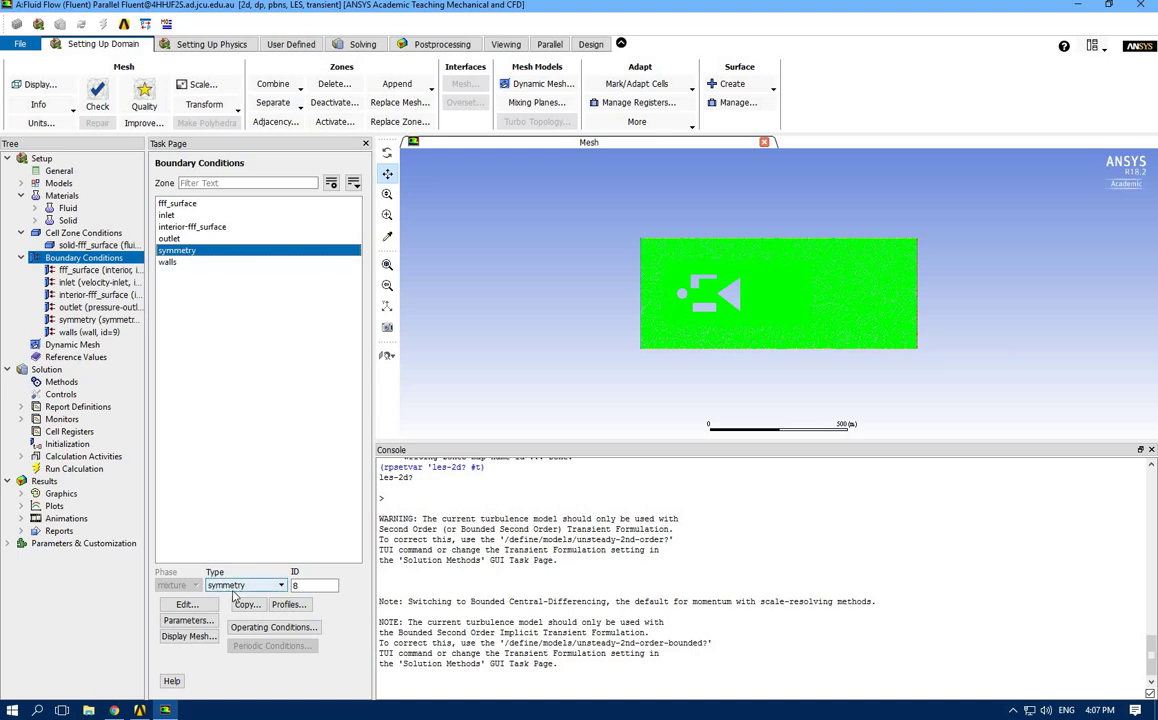
{"action": "left_click", "coordinate": [167, 263]}
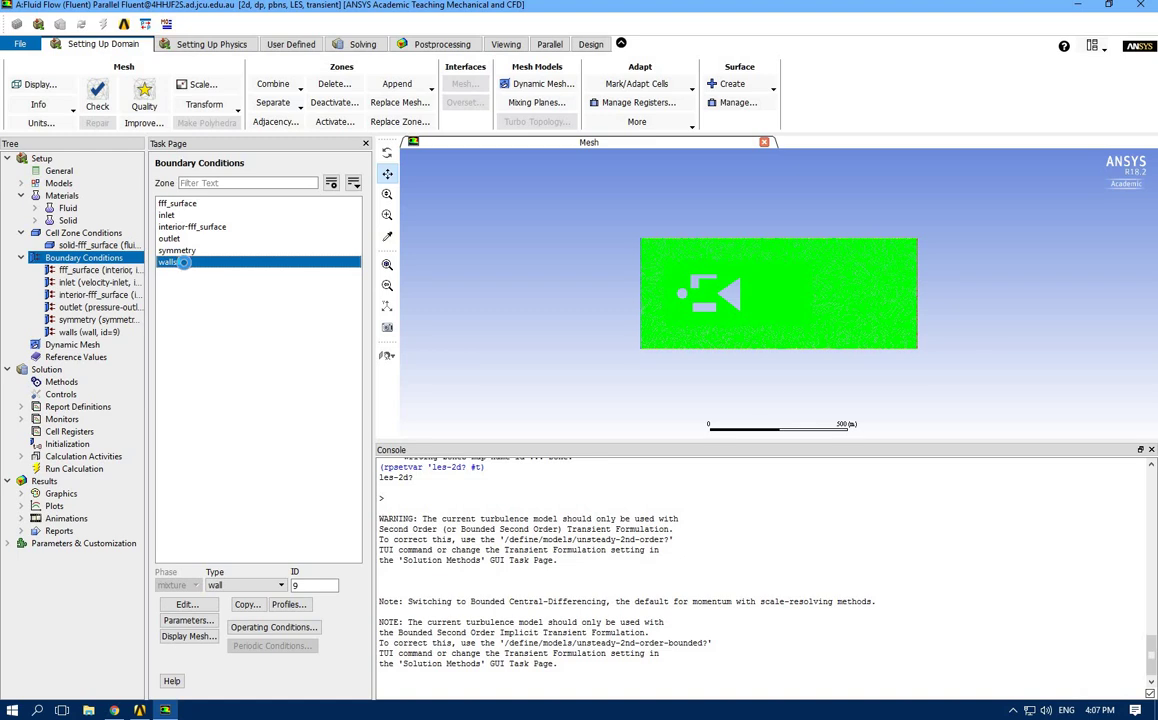
{"action": "double_click", "coordinate": [180, 263]}
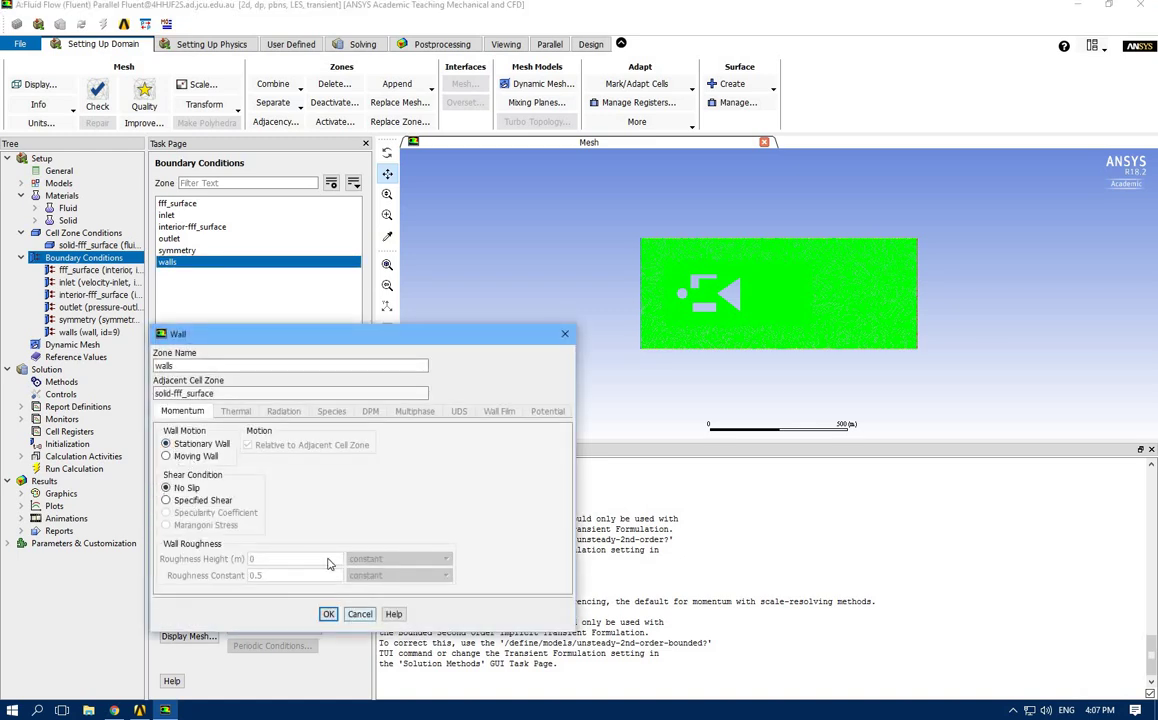
{"action": "left_click", "coordinate": [328, 614]}
Step: Set the velocity magnitude of the inlet boundary to 7 m/s
{"action": "left_click", "coordinate": [175, 215]}
{"action": "double_click", "coordinate": [175, 215]}
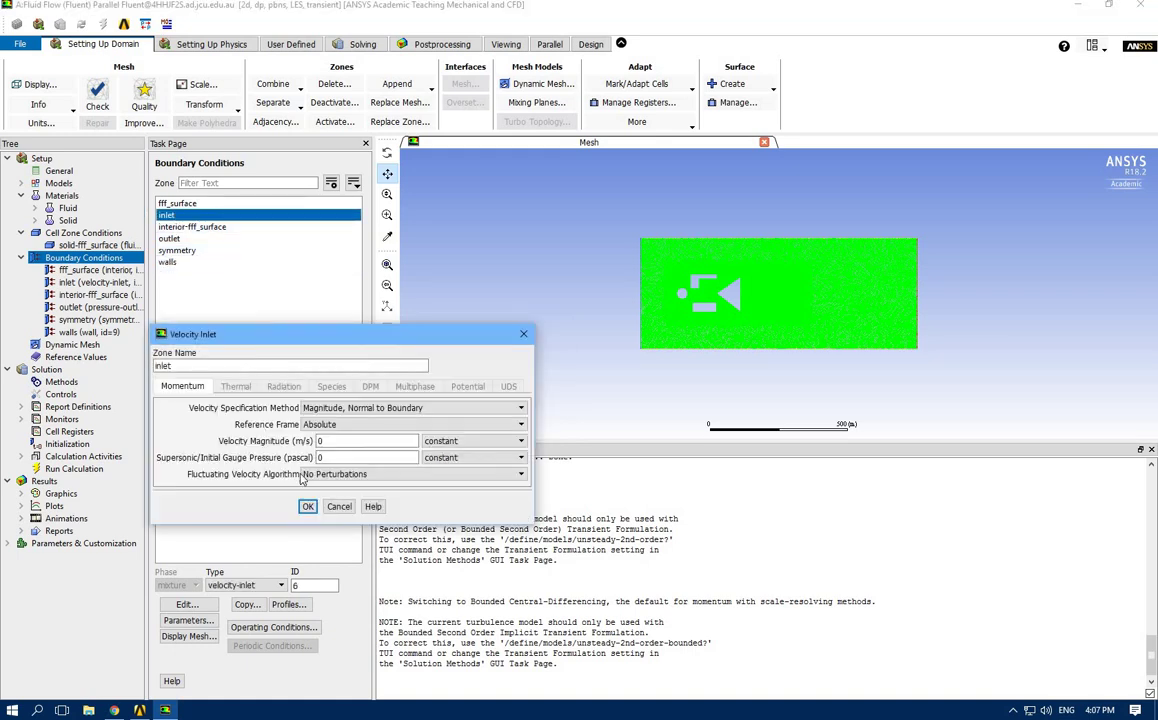
{"action": "double_click", "coordinate": [318, 440]}
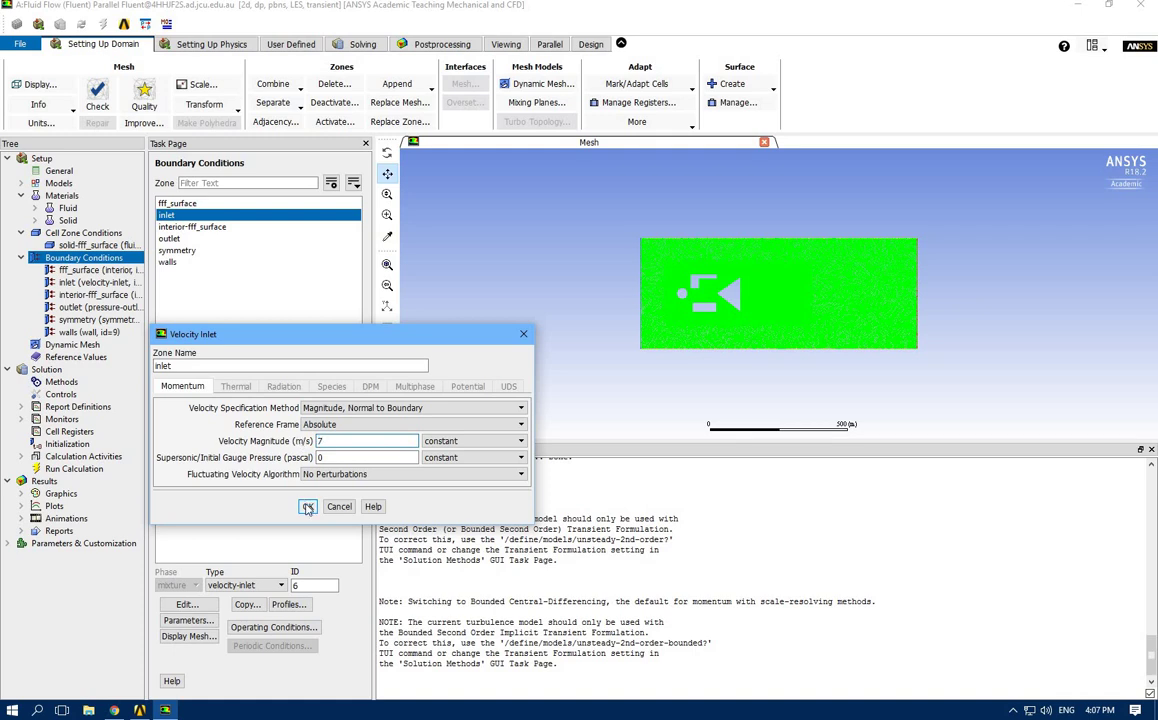
{"action": "left_click", "coordinate": [308, 507]}
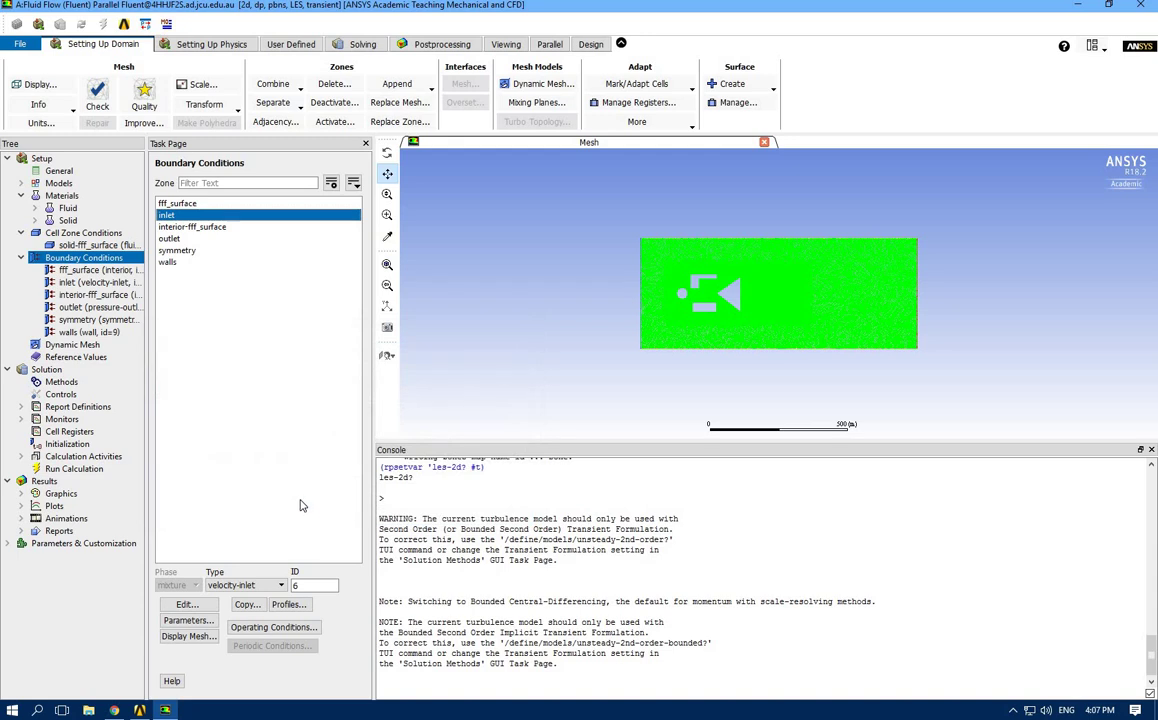
Step: Compute the reference values from the inlet boundary
{"action": "left_click", "coordinate": [100, 360]}
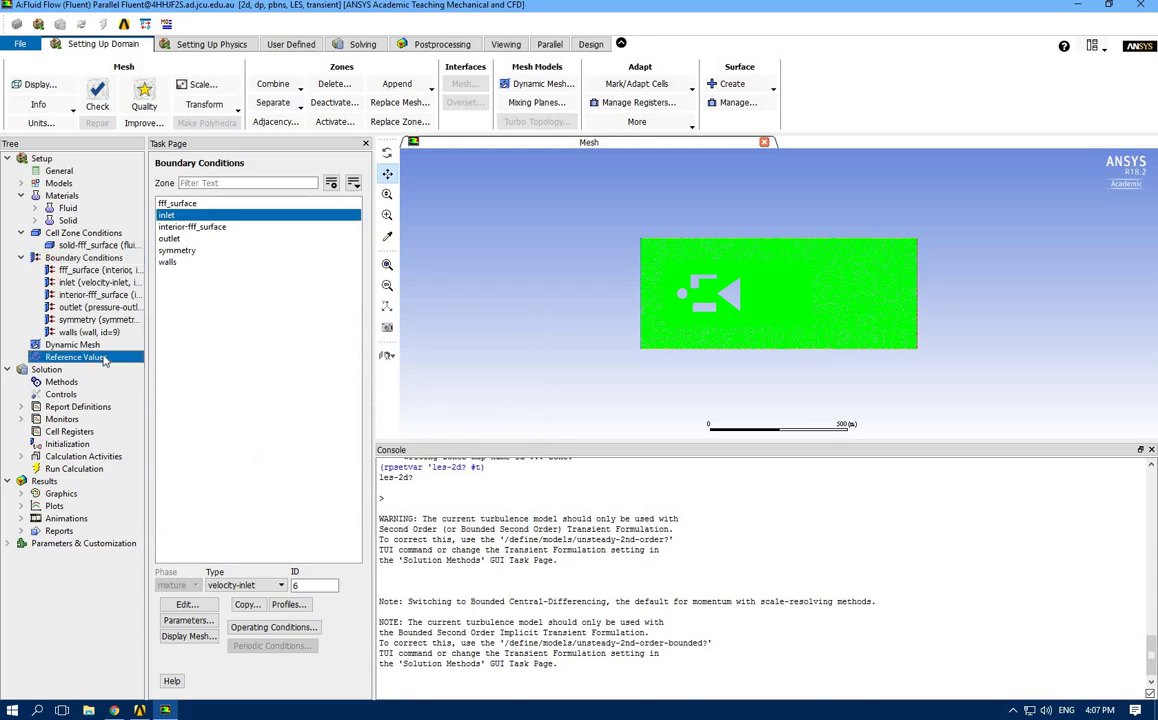
{"action": "left_click", "coordinate": [240, 190]}
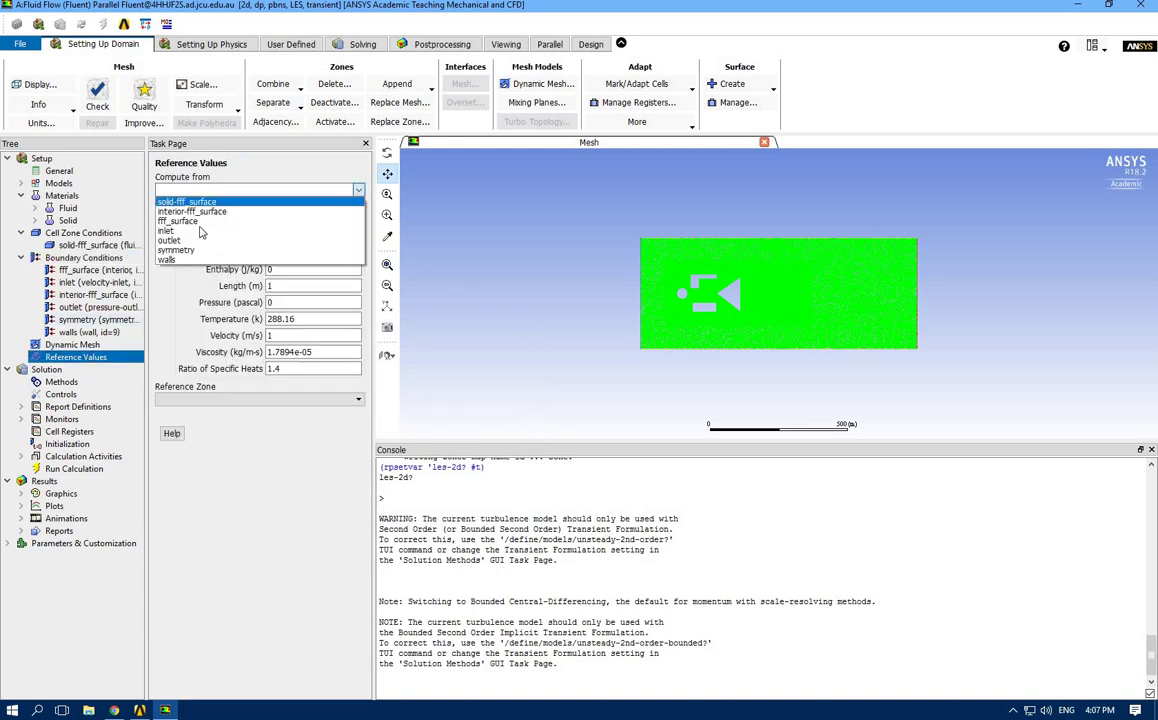
{"action": "left_click", "coordinate": [198, 222]}
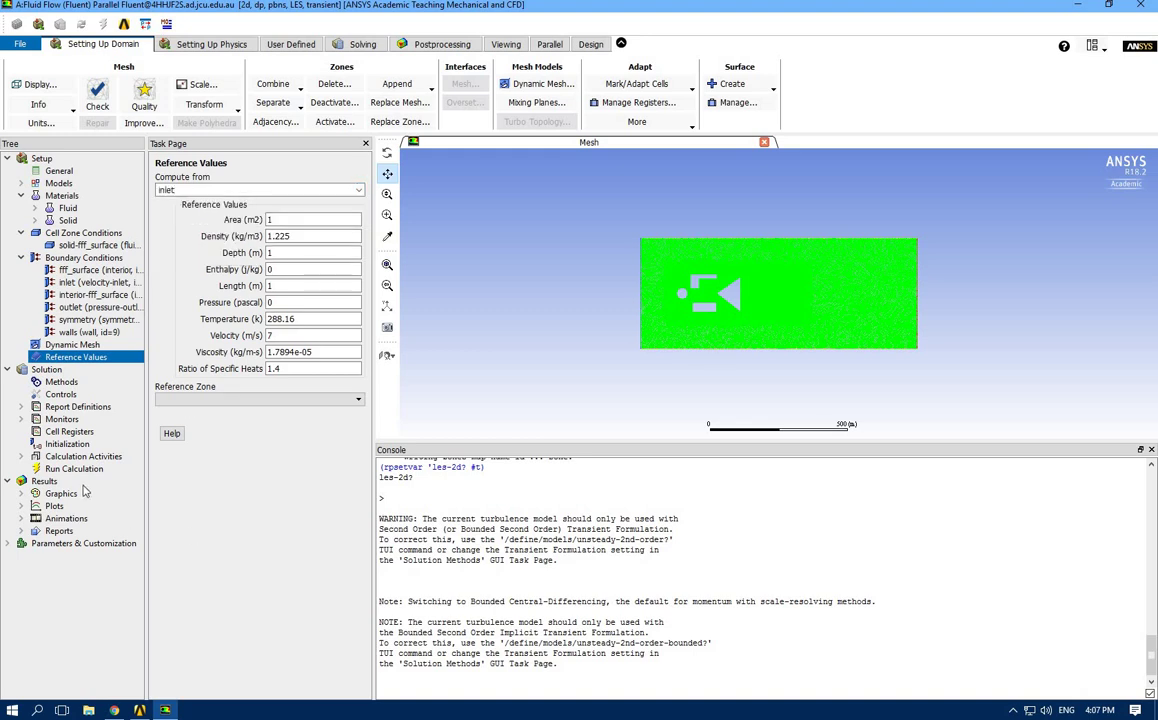
Step: Set the transient formulation in the solution methods to Second Order Implicit
{"action": "left_click", "coordinate": [59, 382]}
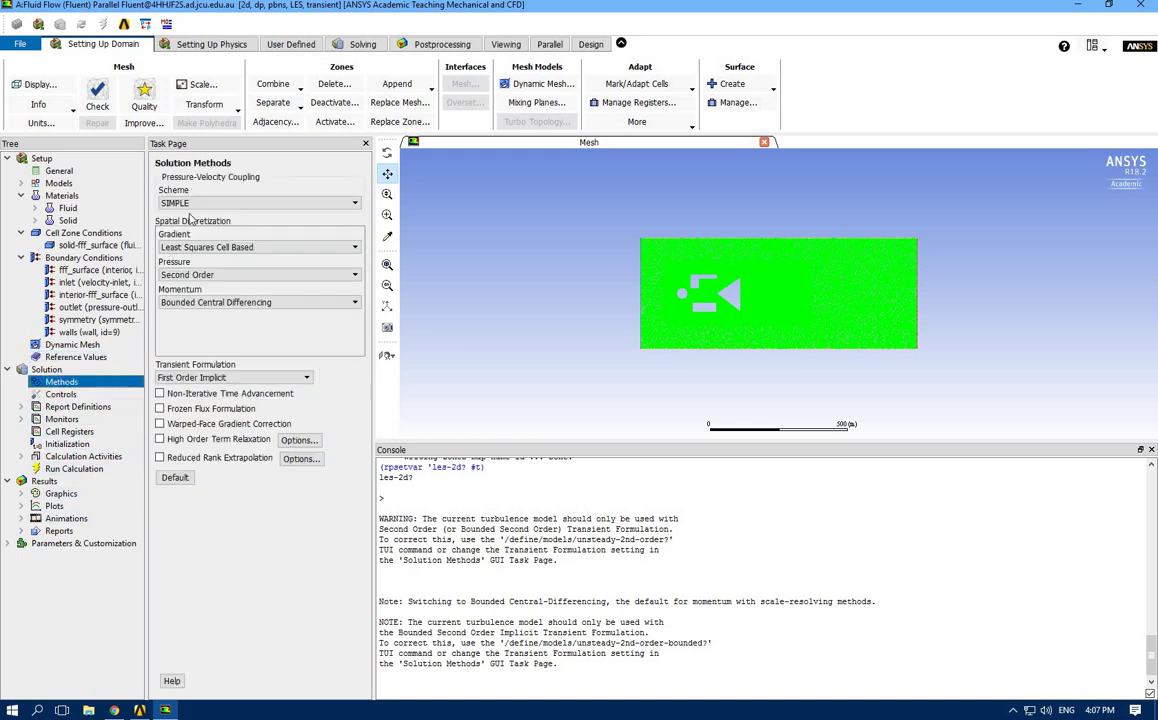
{"action": "left_click", "coordinate": [240, 380]}
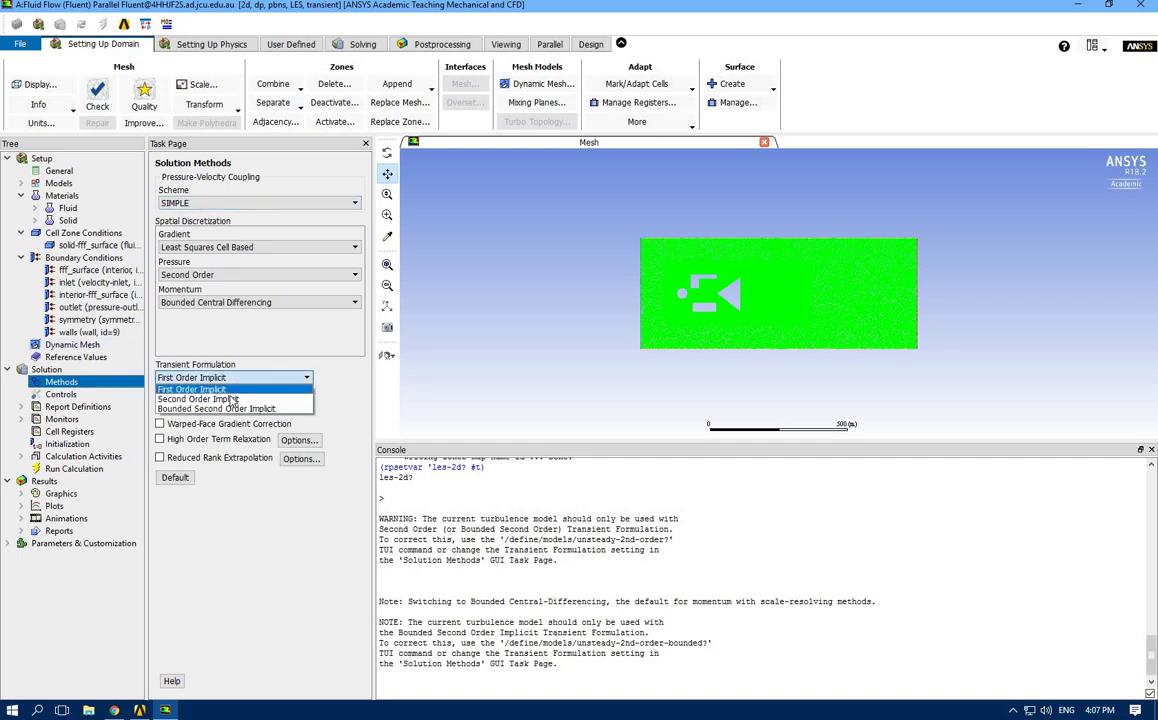
{"action": "left_click", "coordinate": [200, 402]}
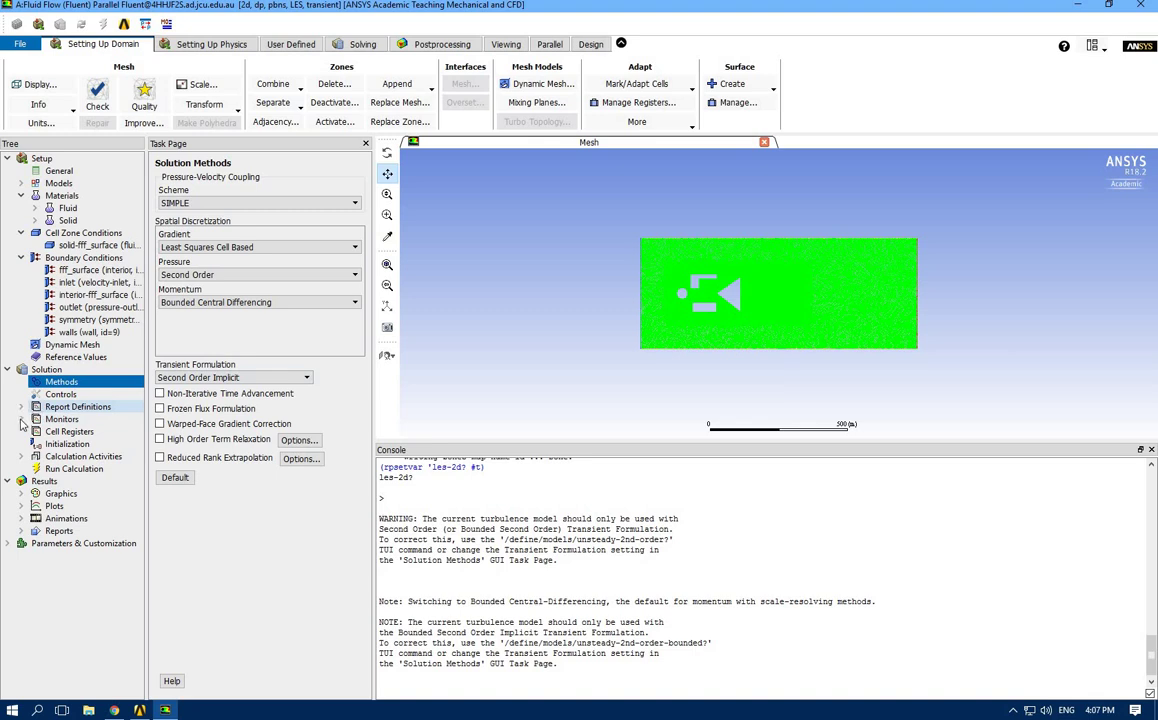
Step: Set the residual monitors' absolute convergence criteria for continuity, x-velocity and y-velocity to 0.0001 and accept them
{"action": "left_click", "coordinate": [22, 419]}
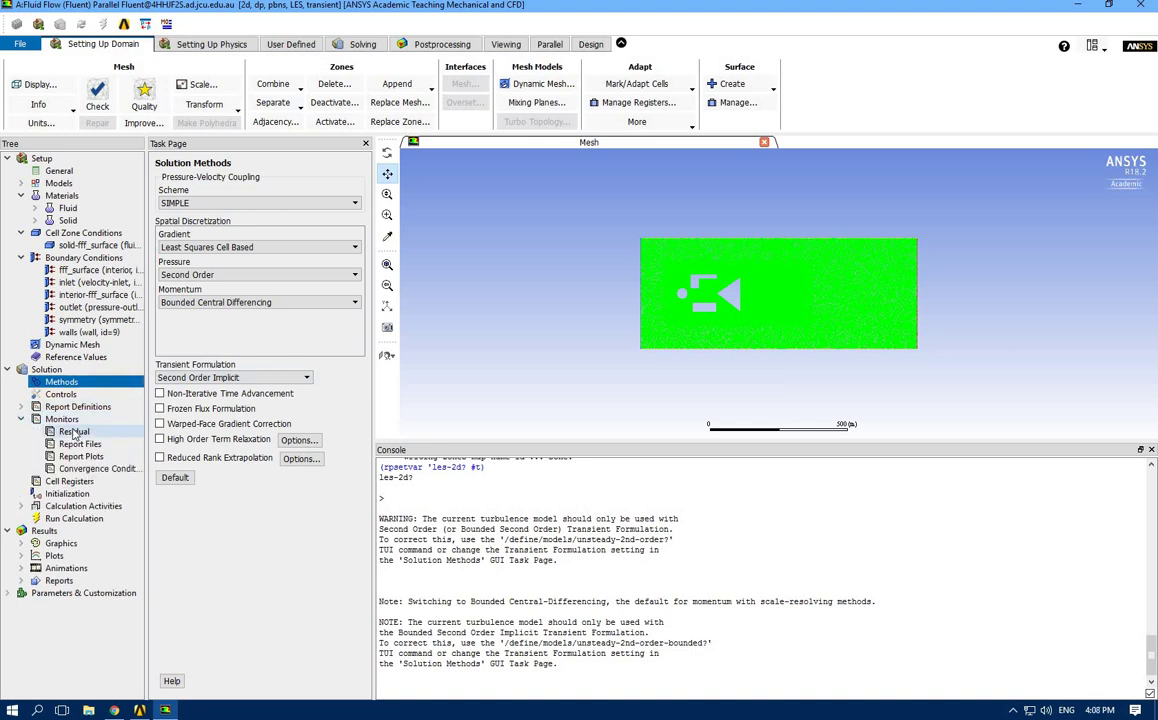
{"action": "double_click", "coordinate": [73, 432]}
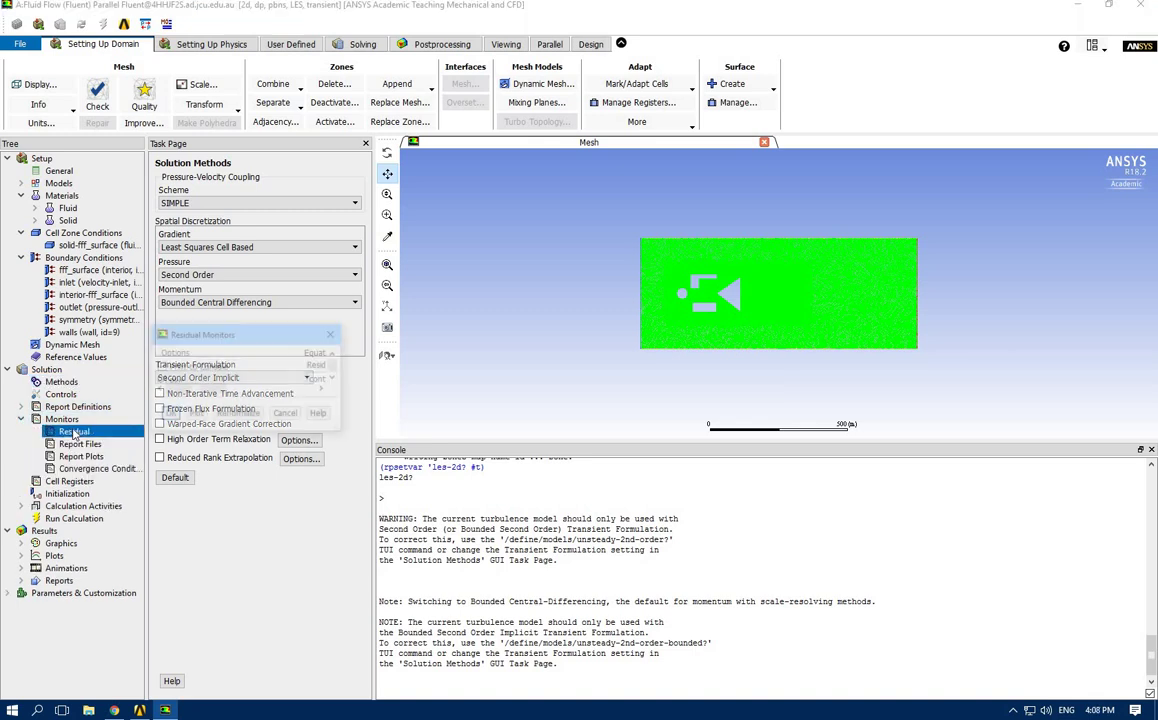
{"action": "left_click", "coordinate": [512, 379]}
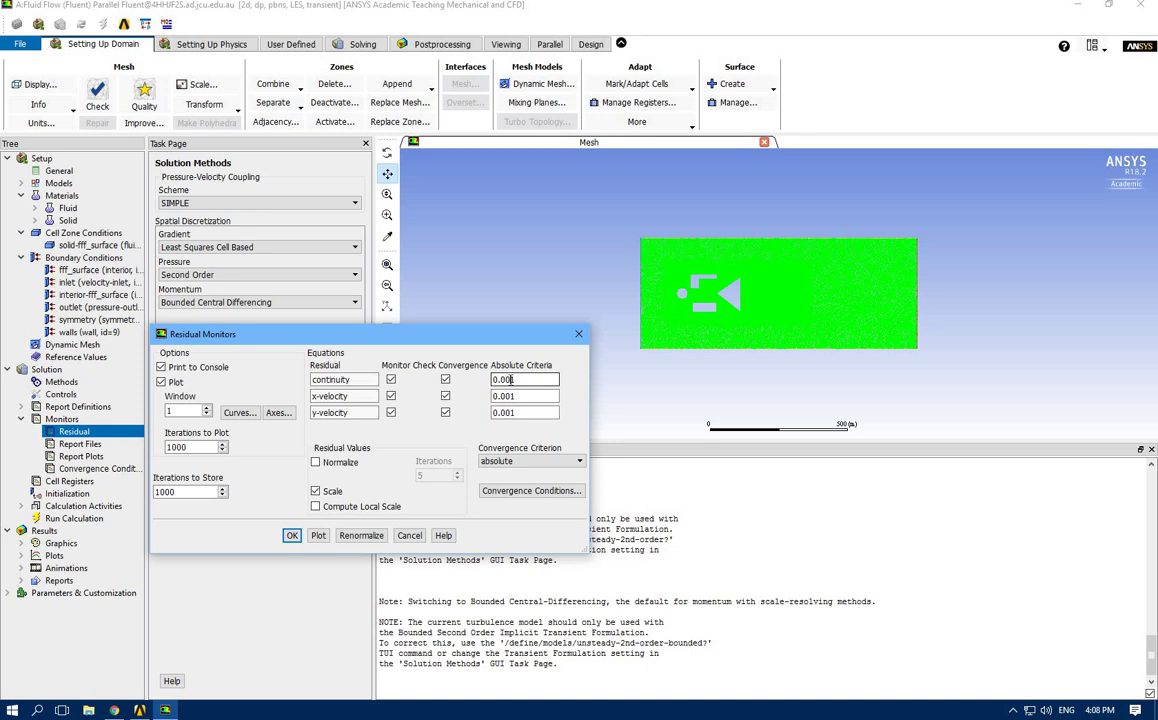
{"action": "type", "text": "0"}
{"action": "left_click", "coordinate": [512, 412]}
{"action": "type", "text": "0"}
{"action": "left_click", "coordinate": [512, 412]}
{"action": "type", "text": "0"}
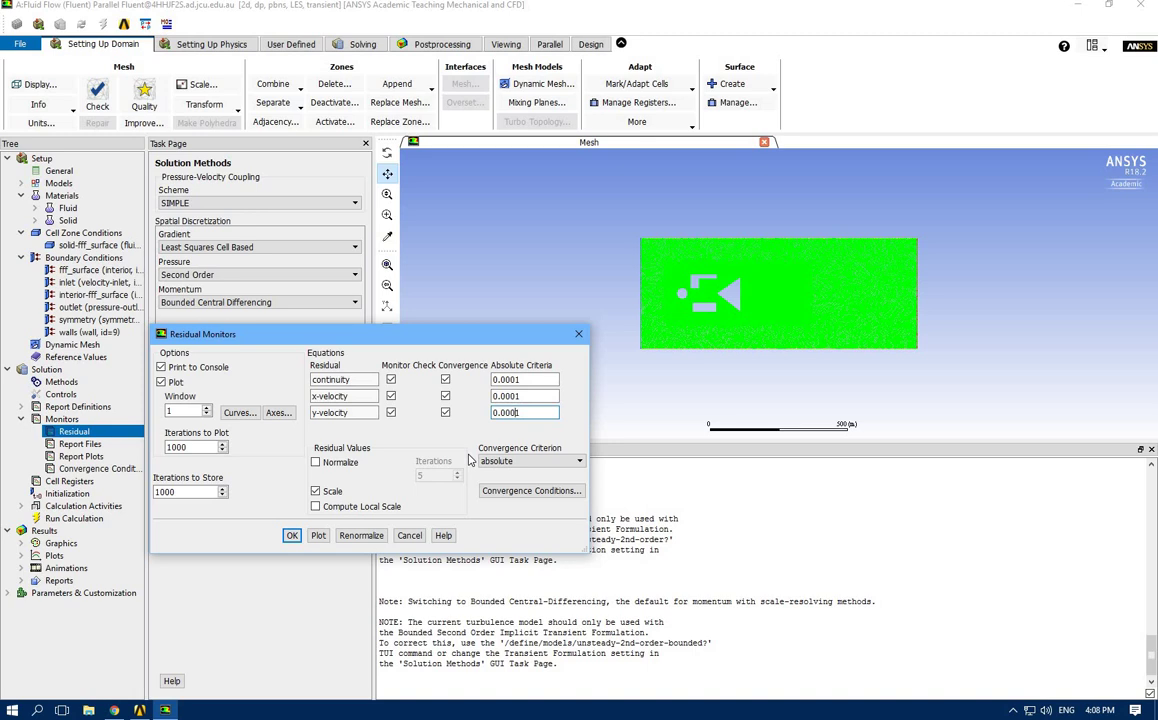
{"action": "left_click", "coordinate": [291, 536]}
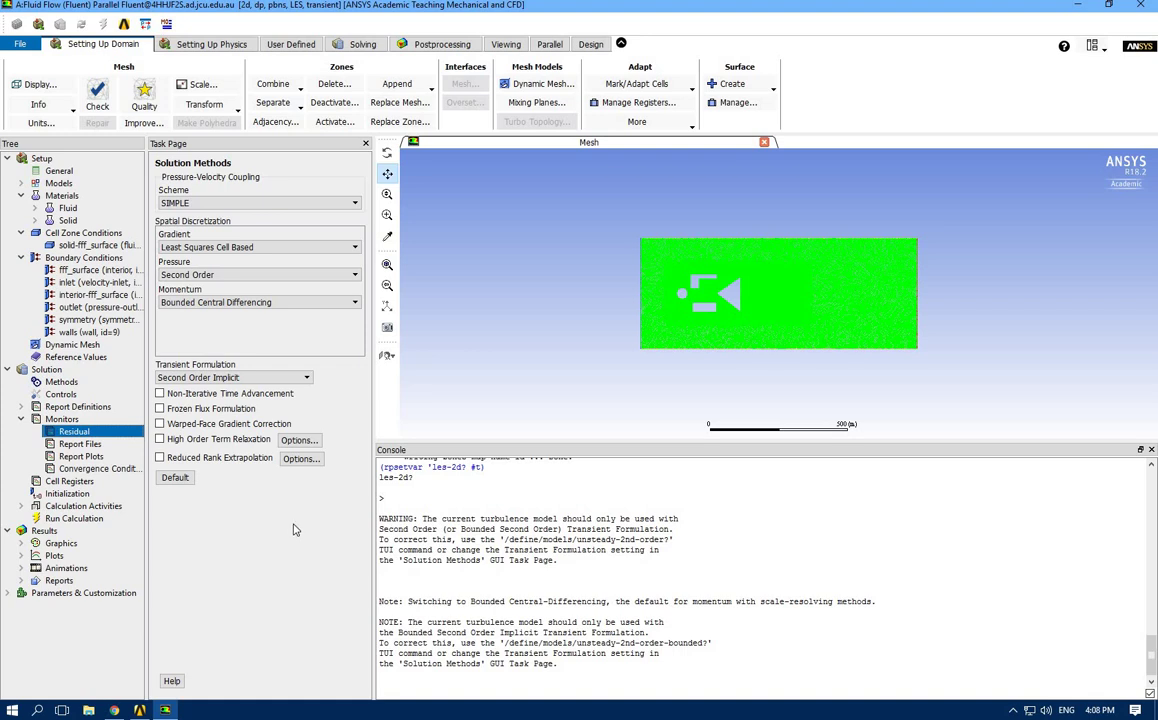
Step: Create an automatic solution data export in the calculation activities with the CFD-Post Compatible file type
{"action": "double_click", "coordinate": [73, 507]}
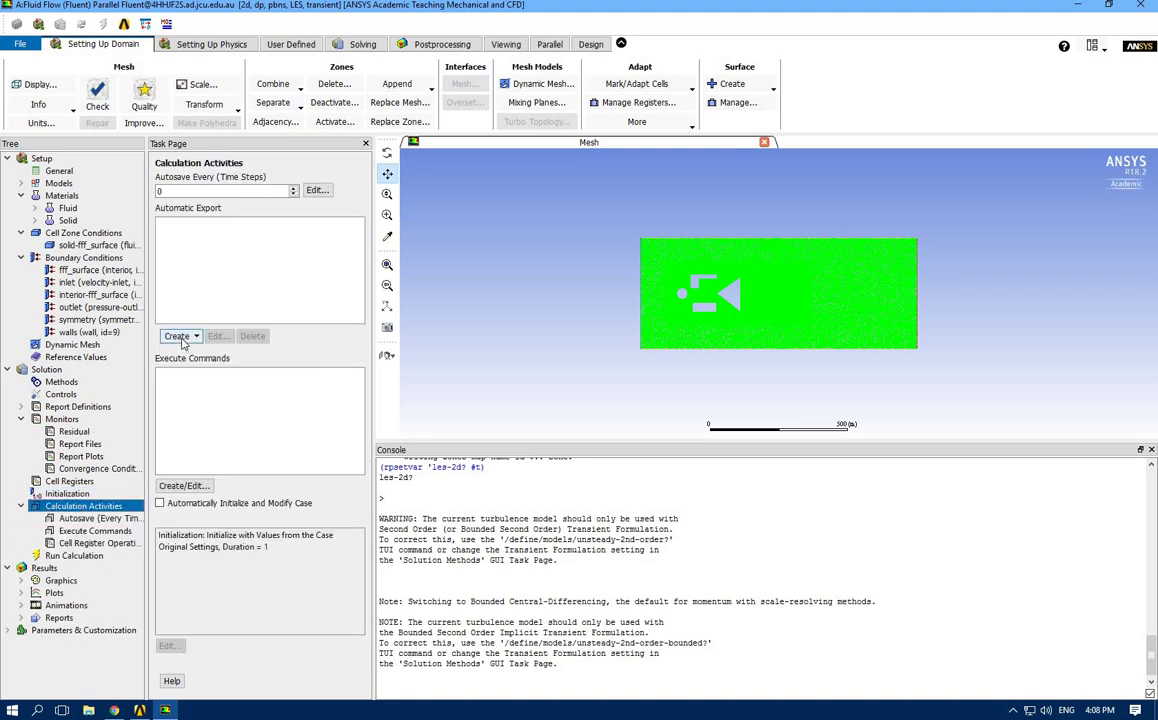
{"action": "left_click", "coordinate": [180, 337]}
{"action": "left_click", "coordinate": [222, 353]}
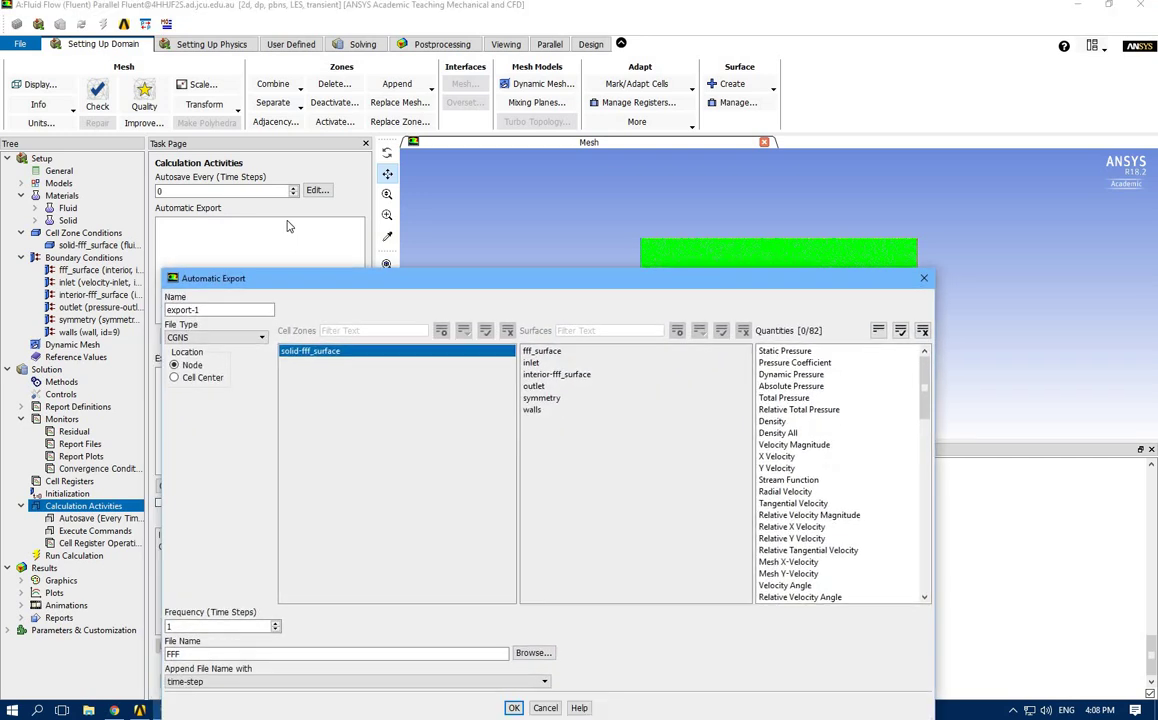
{"action": "left_click", "coordinate": [212, 279]}
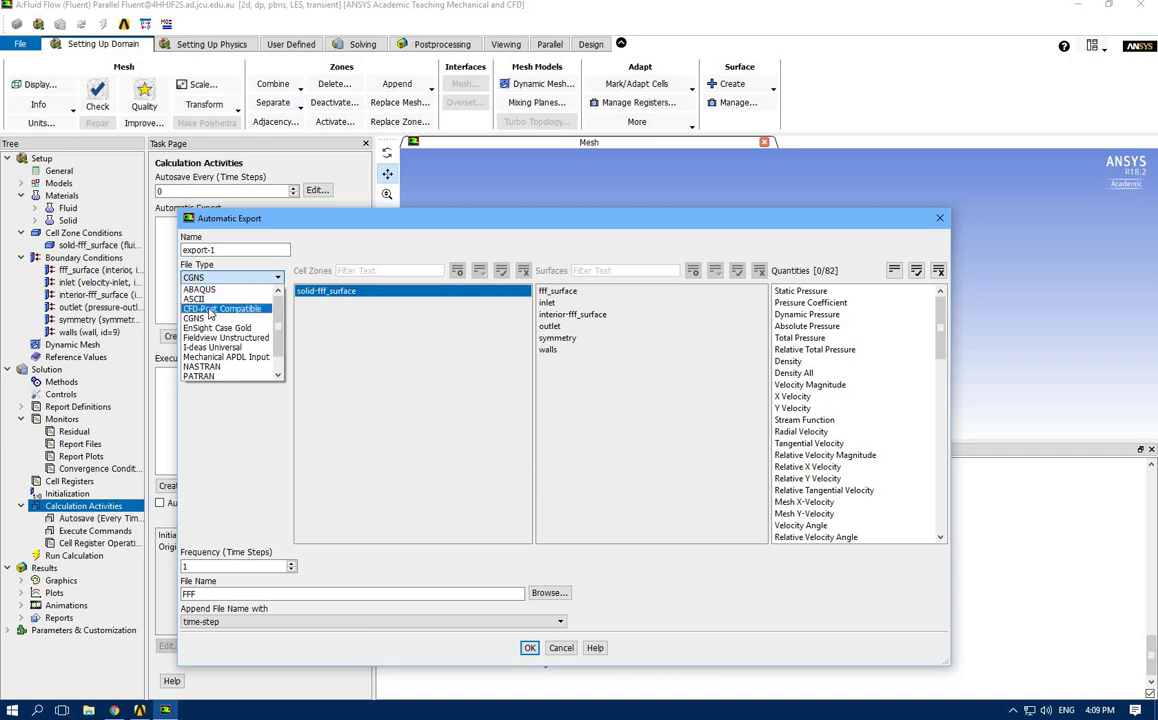
{"action": "left_click", "coordinate": [210, 313]}
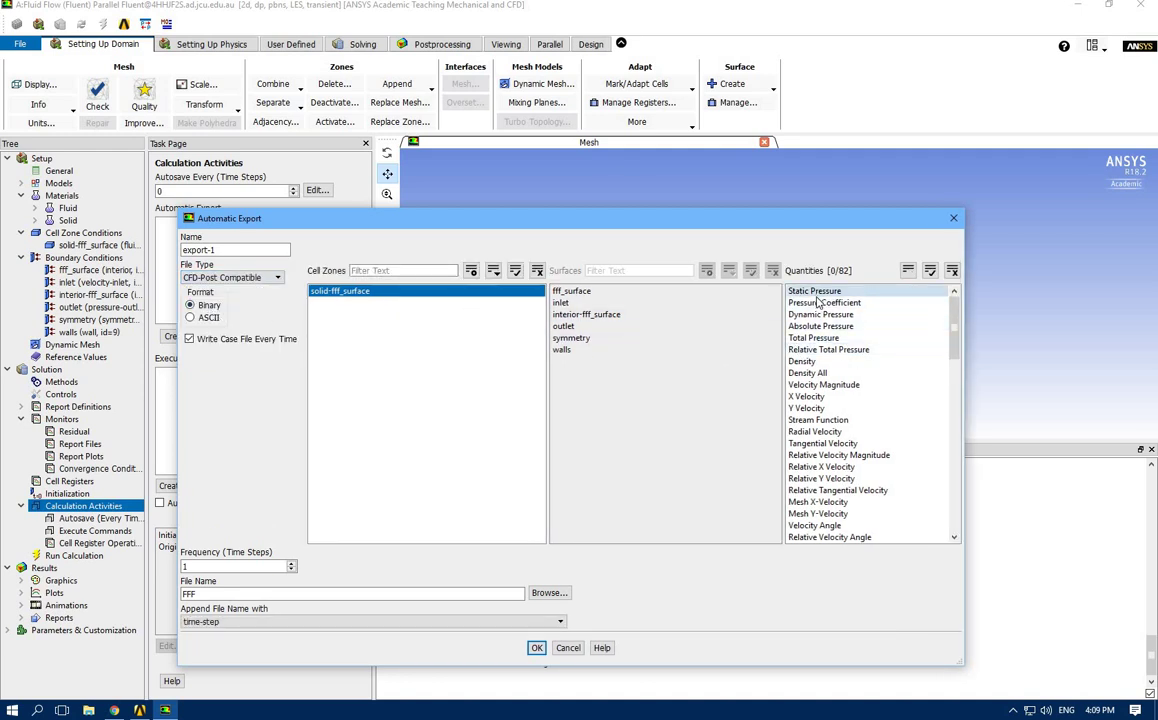
Step: Select the export quantities Static Pressure through Relative Total Pressure, Velocity Magnitude through Stream Function, and Vorticity Magnitude through Subgrid Turbulent Viscosity Ratio
{"action": "left_click_drag", "start_coordinate": [824, 292], "coordinate": [838, 350]}
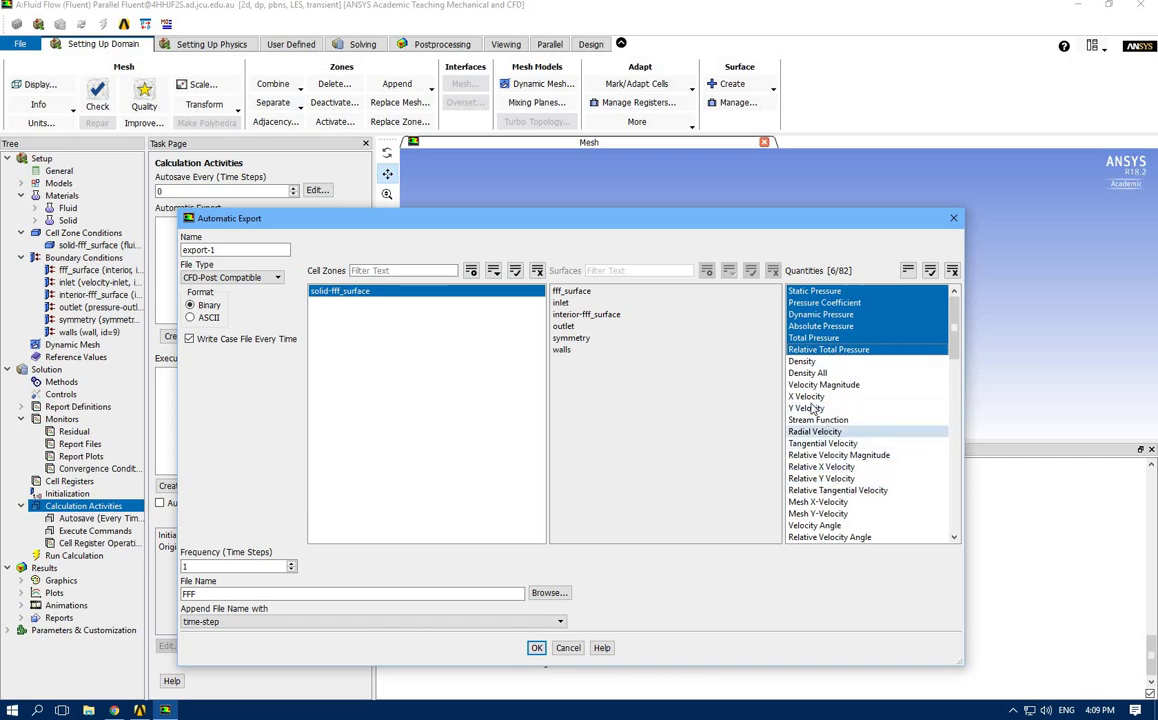
{"action": "left_click_drag", "start_coordinate": [807, 390], "coordinate": [815, 428]}
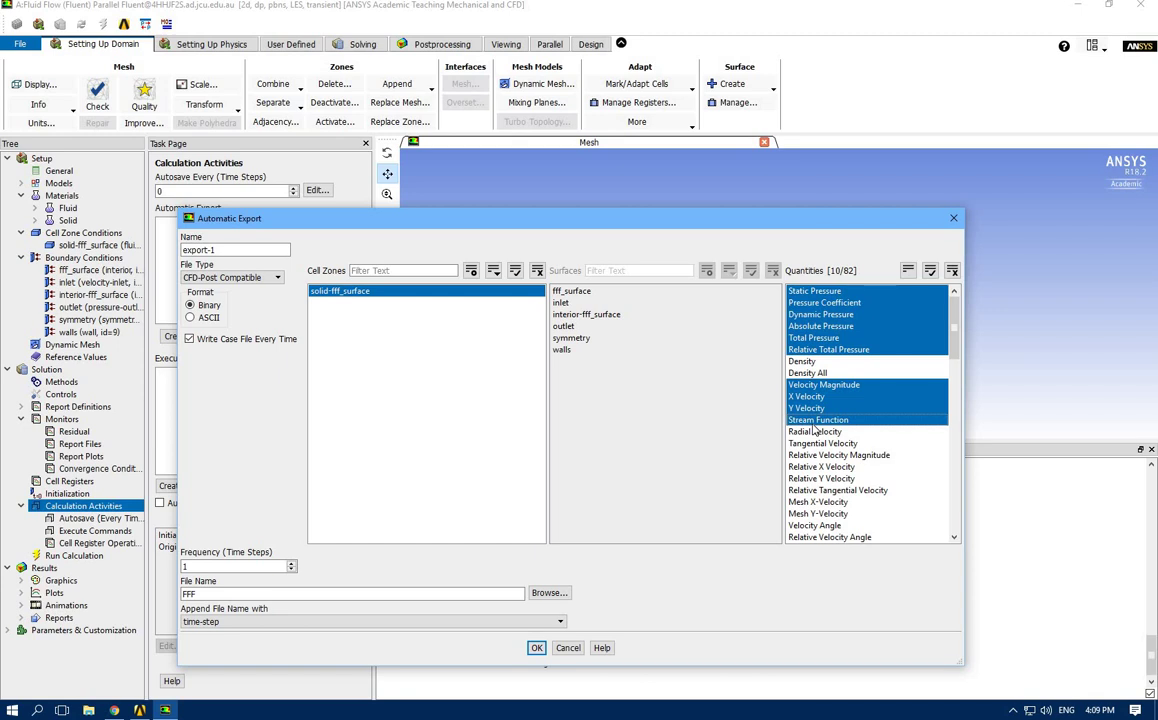
{"action": "scroll", "coordinate": [866, 470], "scroll_direction": "down", "scroll_amount": 2}
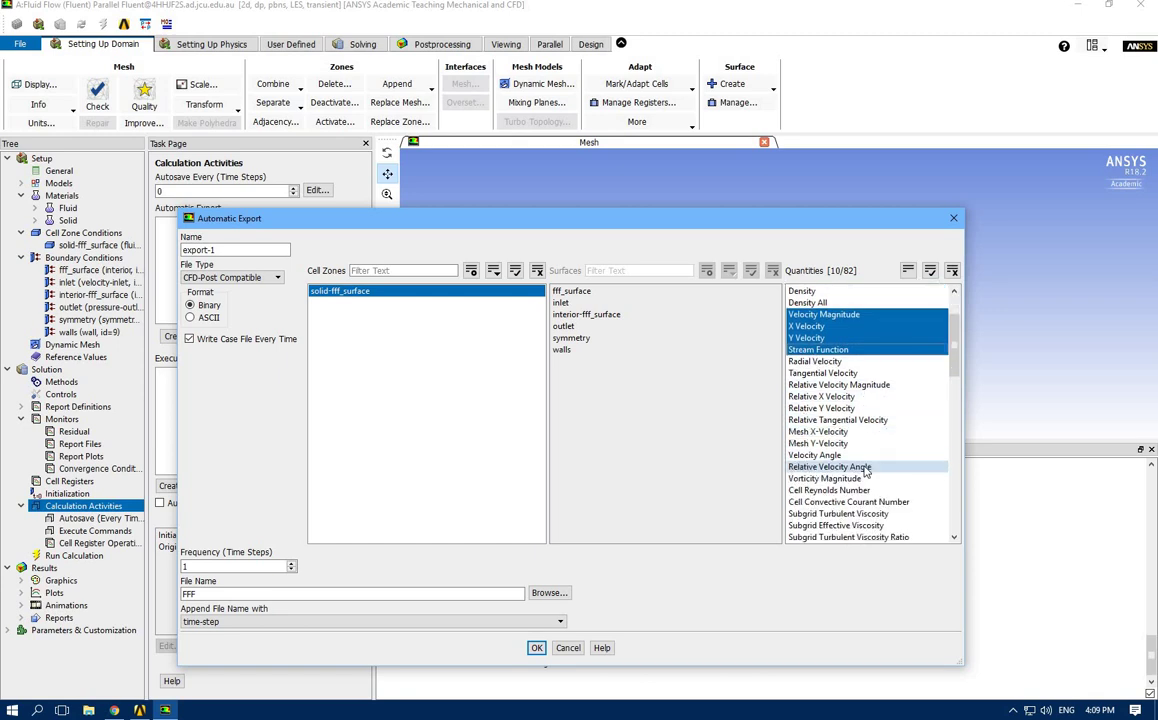
{"action": "scroll", "coordinate": [866, 472], "scroll_direction": "down", "scroll_amount": 1}
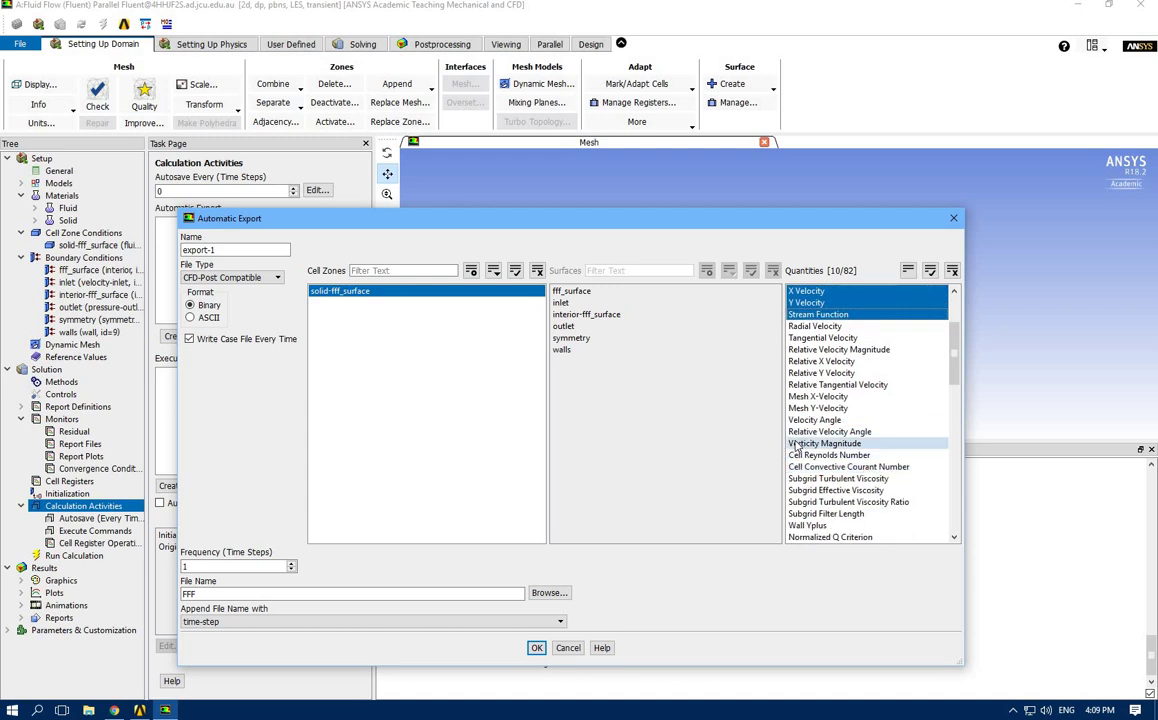
{"action": "left_click_drag", "start_coordinate": [797, 447], "coordinate": [806, 508]}
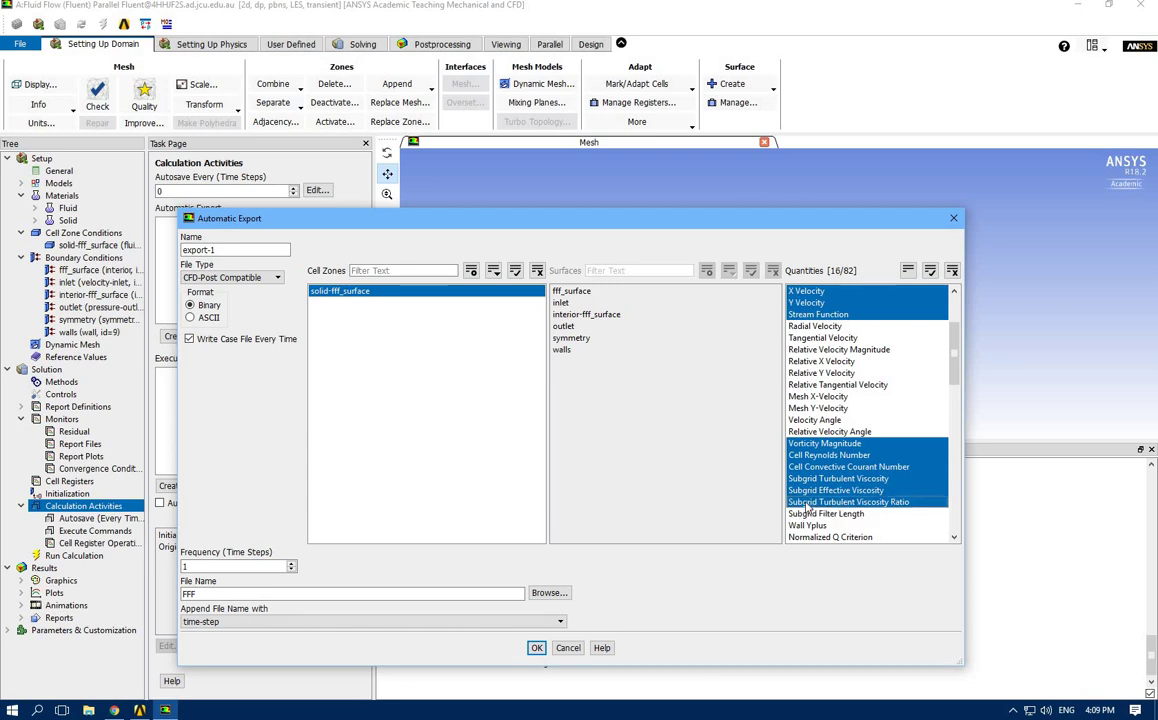
Step: Look through the rest of the export quantities for others worth including and review the selected ones
{"action": "scroll", "coordinate": [850, 470], "scroll_direction": "down", "scroll_amount": 4}
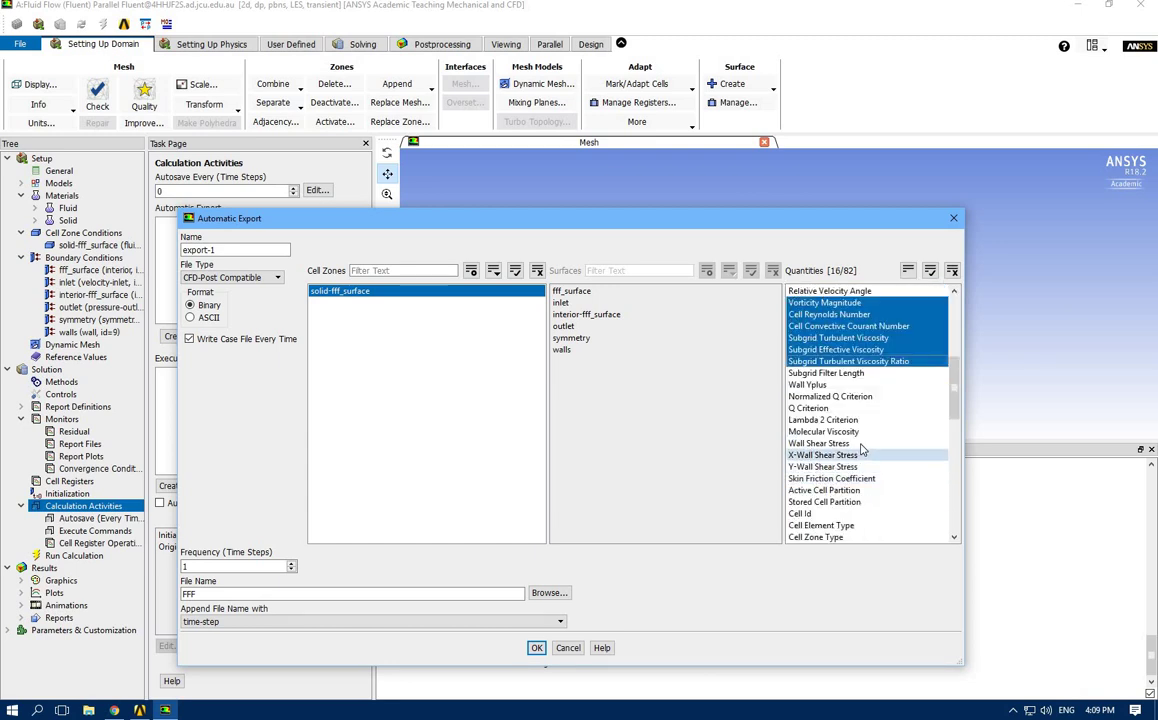
{"action": "scroll", "coordinate": [860, 447], "scroll_direction": "down", "scroll_amount": 1}
{"action": "scroll", "coordinate": [862, 449], "scroll_direction": "down", "scroll_amount": 7}
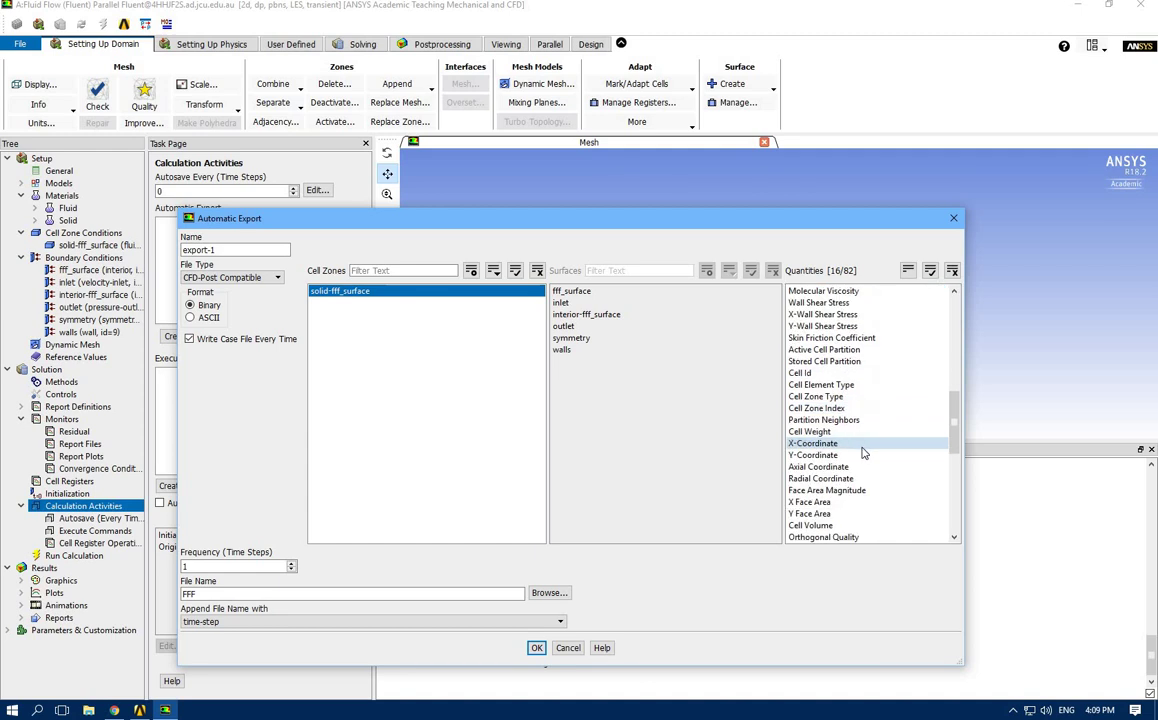
{"action": "scroll", "coordinate": [862, 452], "scroll_direction": "down", "scroll_amount": 4}
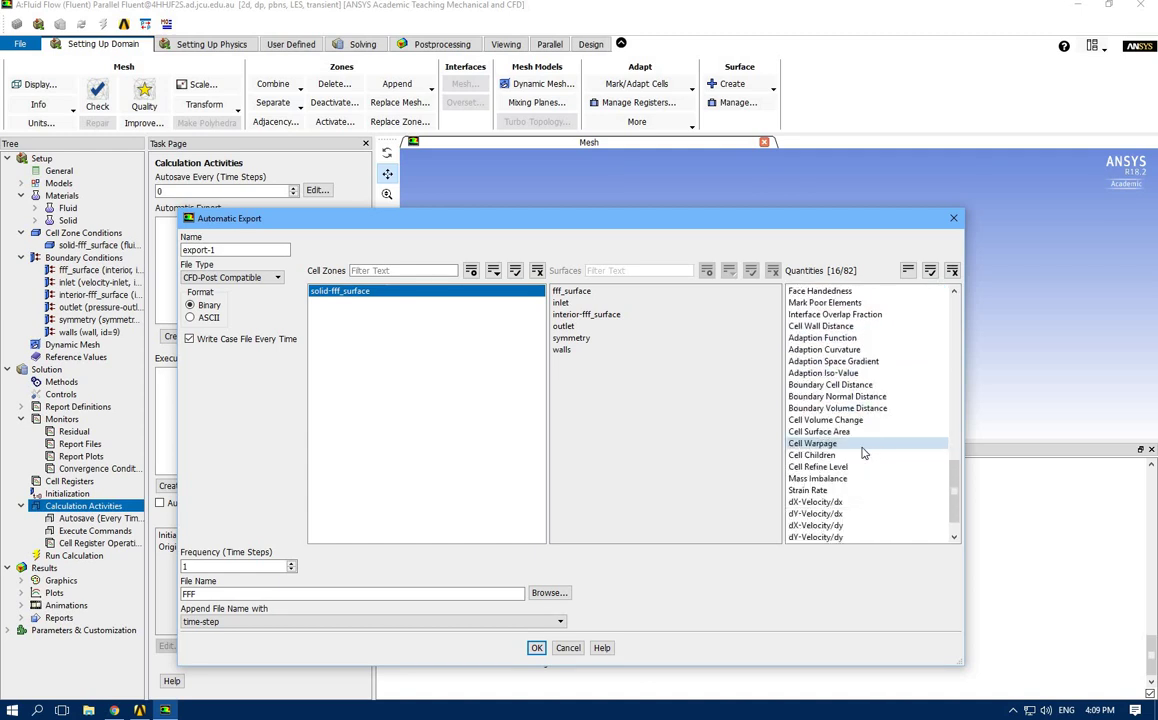
{"action": "scroll", "coordinate": [864, 453], "scroll_direction": "down", "scroll_amount": 1}
{"action": "scroll", "coordinate": [864, 453], "scroll_direction": "up", "scroll_amount": 2}
{"action": "scroll", "coordinate": [864, 453], "scroll_direction": "up", "scroll_amount": 2}
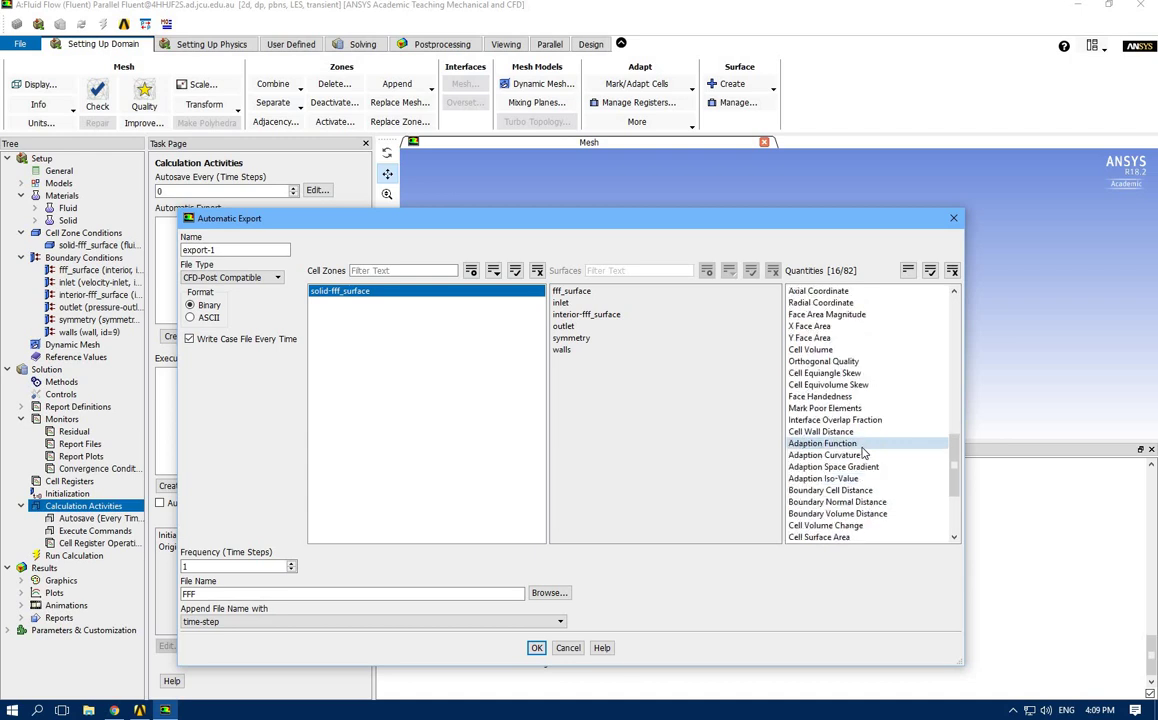
{"action": "scroll", "coordinate": [864, 453], "scroll_direction": "up", "scroll_amount": 2}
{"action": "scroll", "coordinate": [864, 453], "scroll_direction": "up", "scroll_amount": 4}
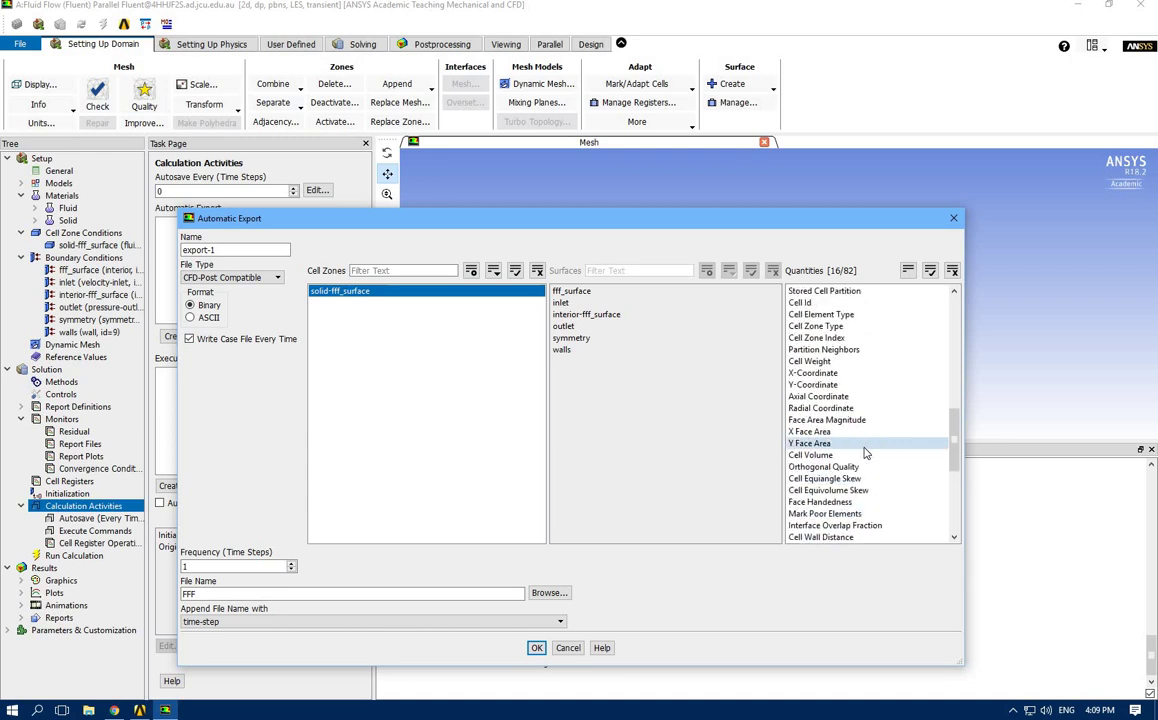
{"action": "scroll", "coordinate": [865, 453], "scroll_direction": "up", "scroll_amount": 2}
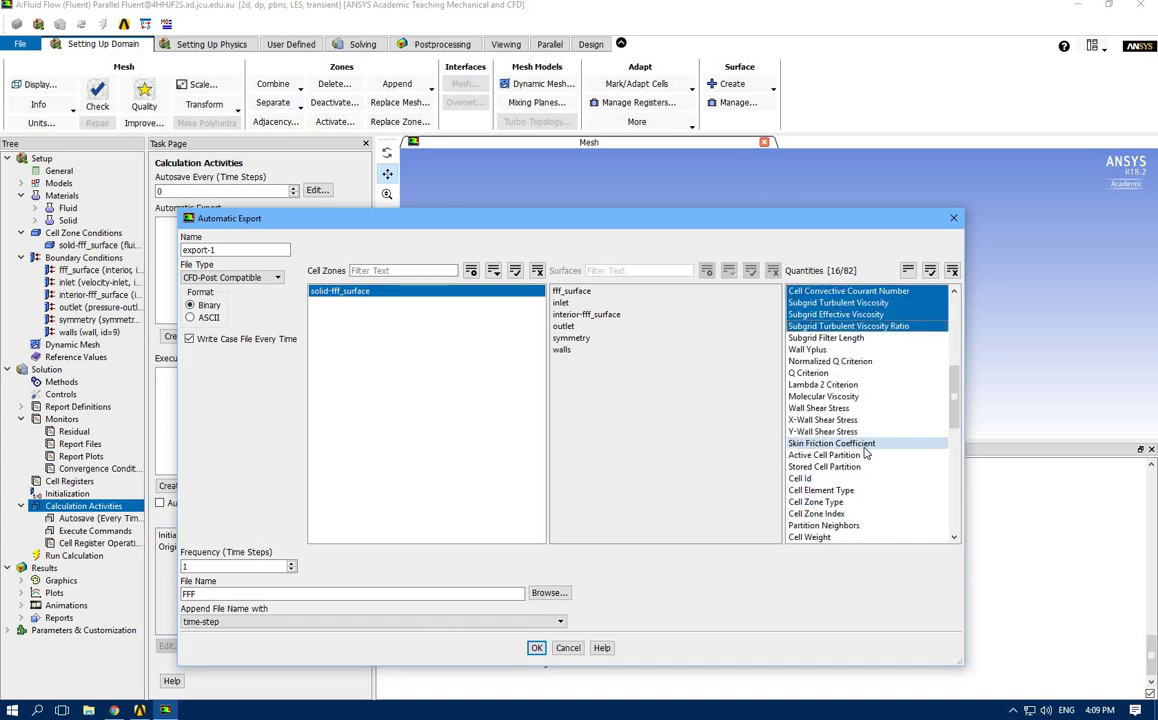
{"action": "scroll", "coordinate": [865, 453], "scroll_direction": "up", "scroll_amount": 7}
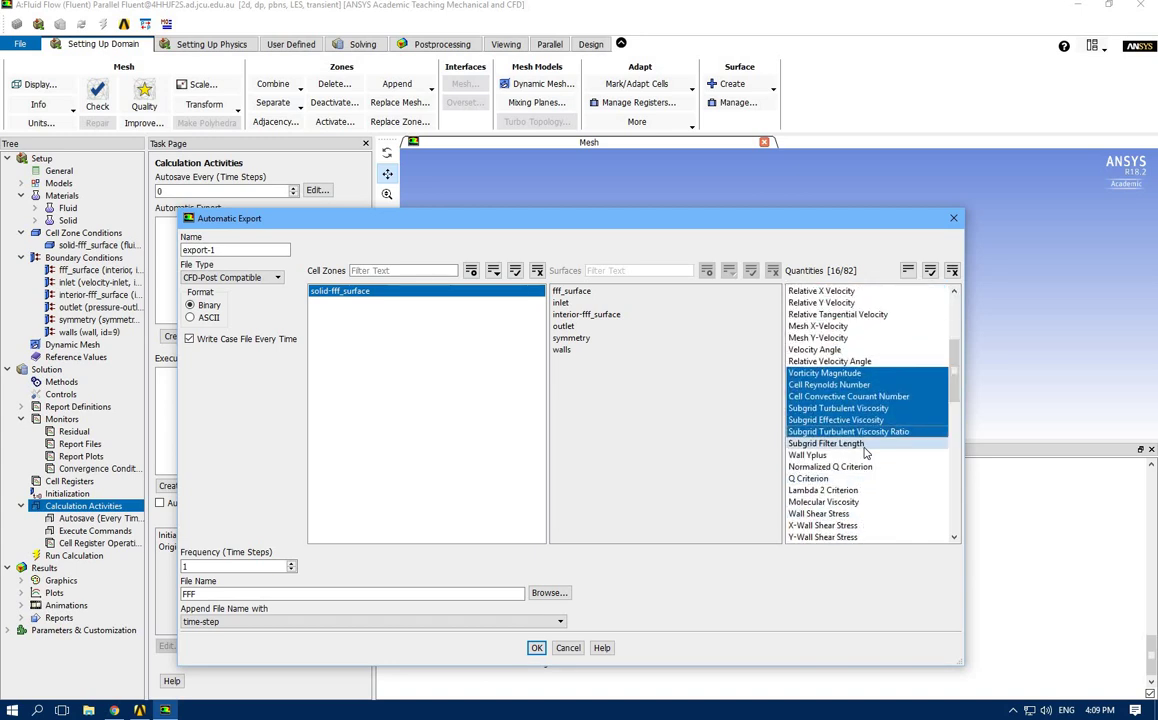
{"action": "scroll", "coordinate": [865, 453], "scroll_direction": "up", "scroll_amount": 1}
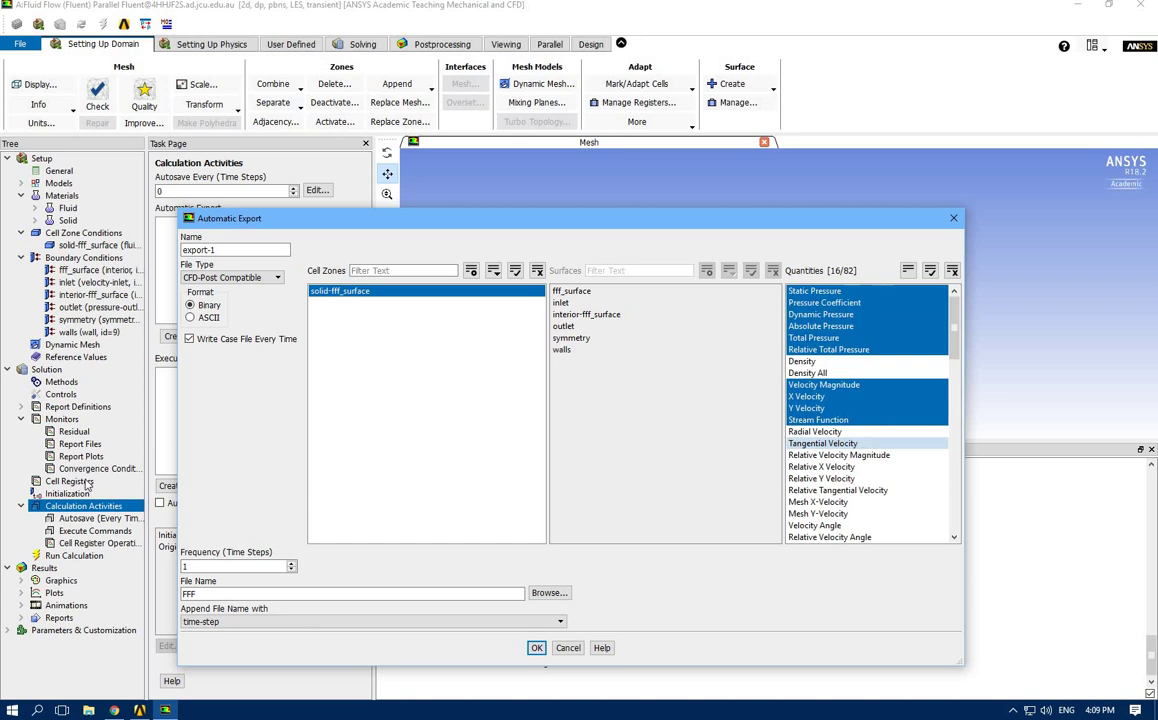
Step: Set the export frequency to 5 time steps and try to direct the export file to Desktop\ANSYS WORKSHOP\AP08\New Folder
{"action": "left_click", "coordinate": [213, 567]}
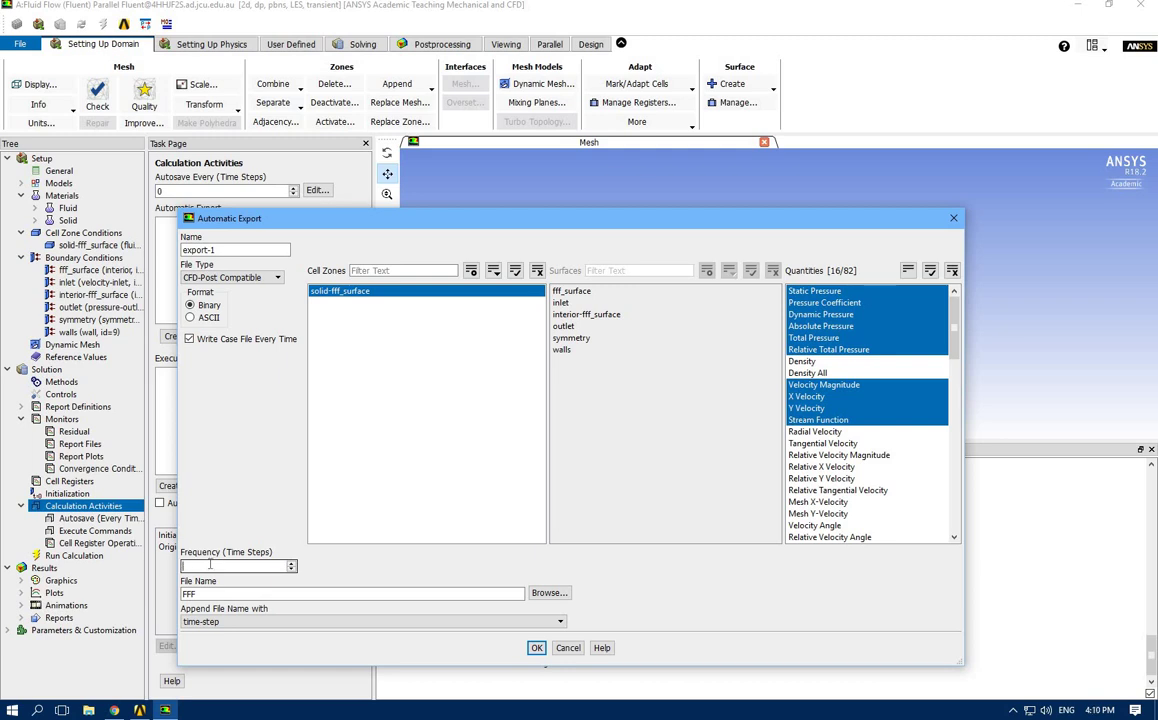
{"action": "type", "text": "5"}
{"action": "left_click", "coordinate": [541, 593]}
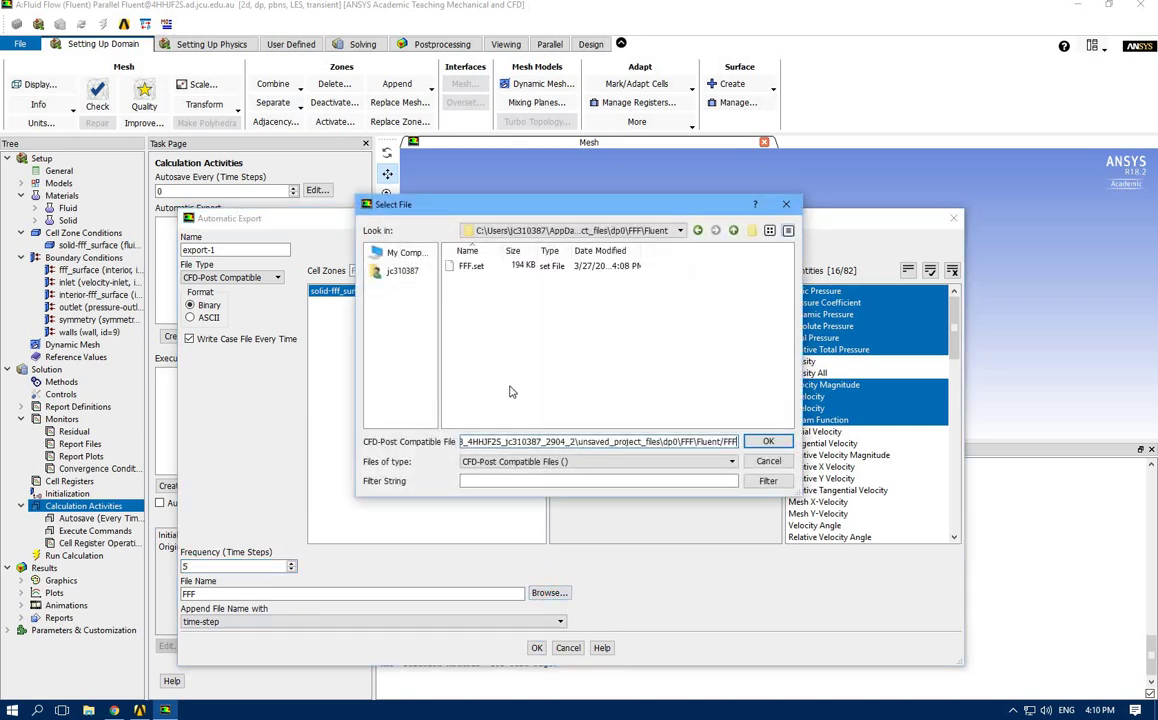
{"action": "left_click", "coordinate": [403, 272]}
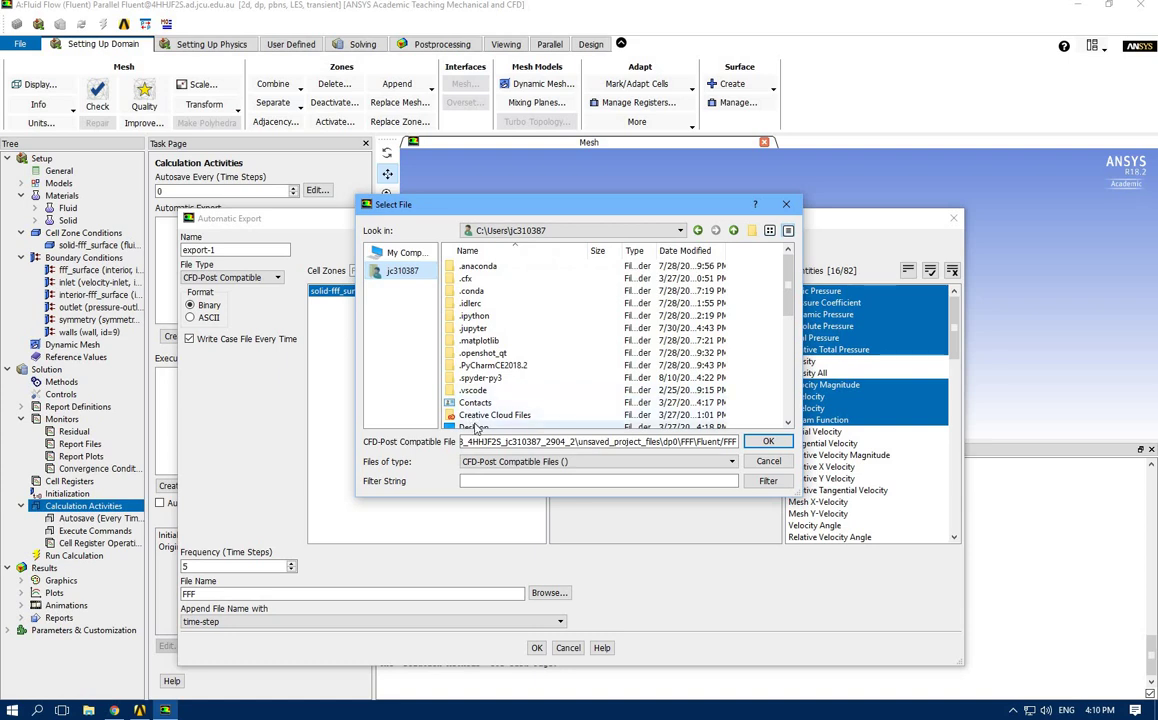
{"action": "double_click", "coordinate": [473, 427]}
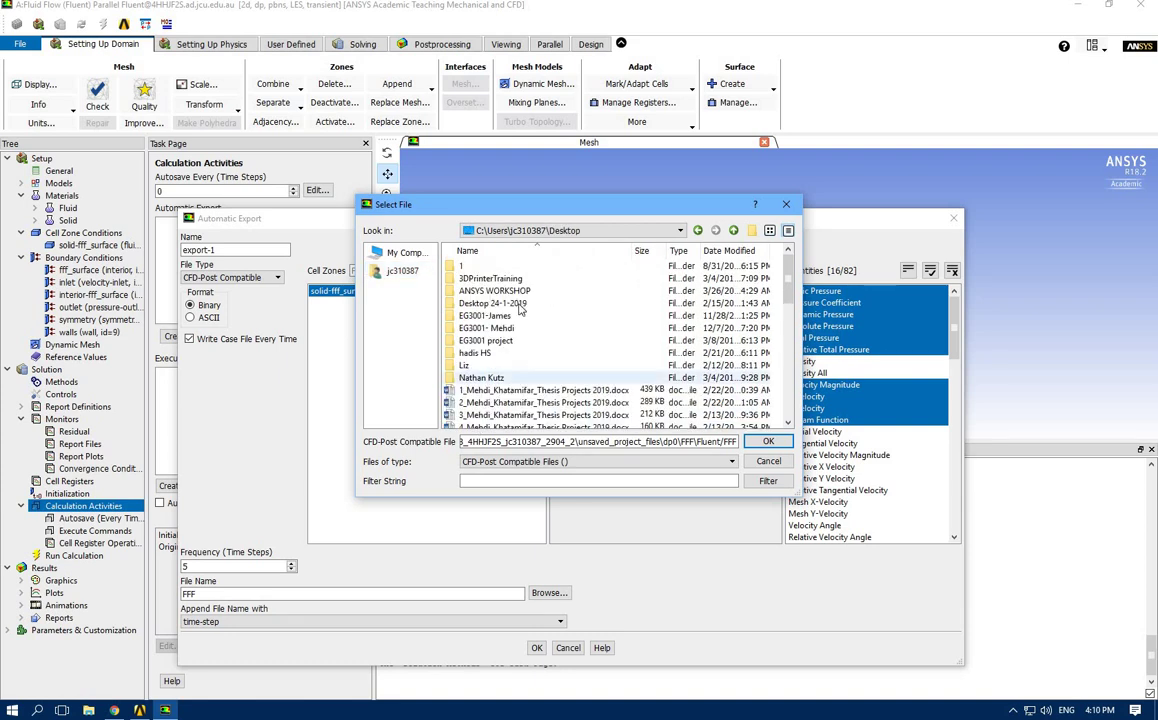
{"action": "double_click", "coordinate": [484, 291]}
{"action": "double_click", "coordinate": [480, 319]}
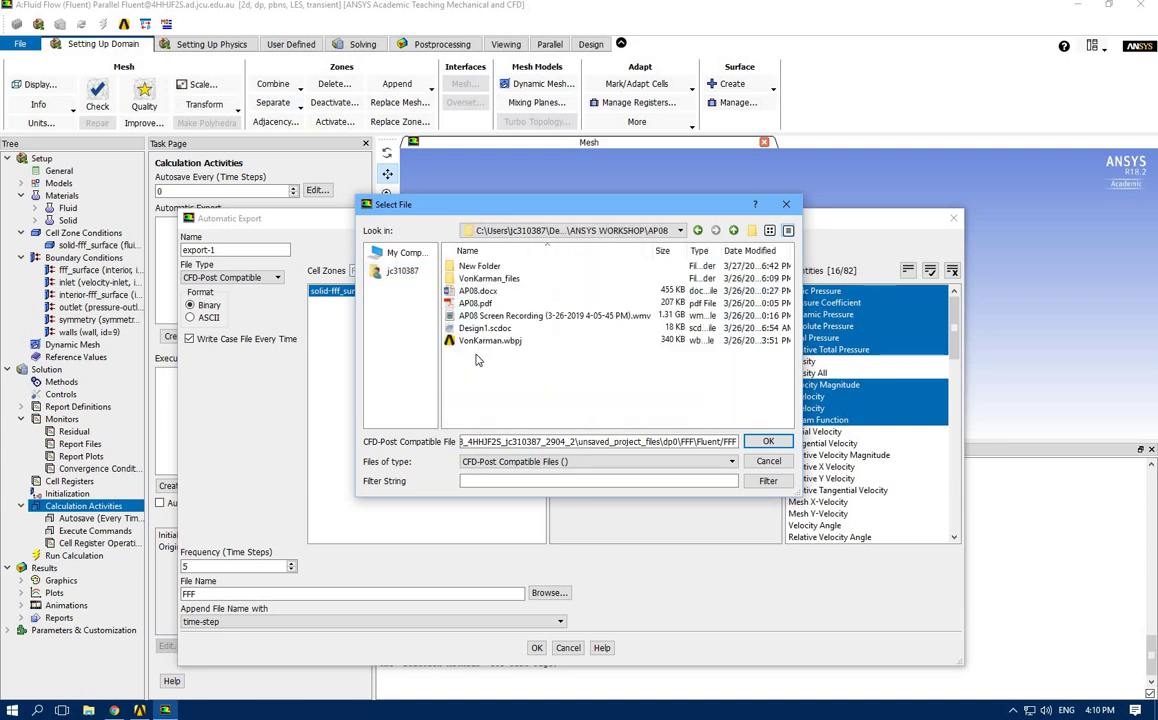
{"action": "double_click", "coordinate": [477, 266]}
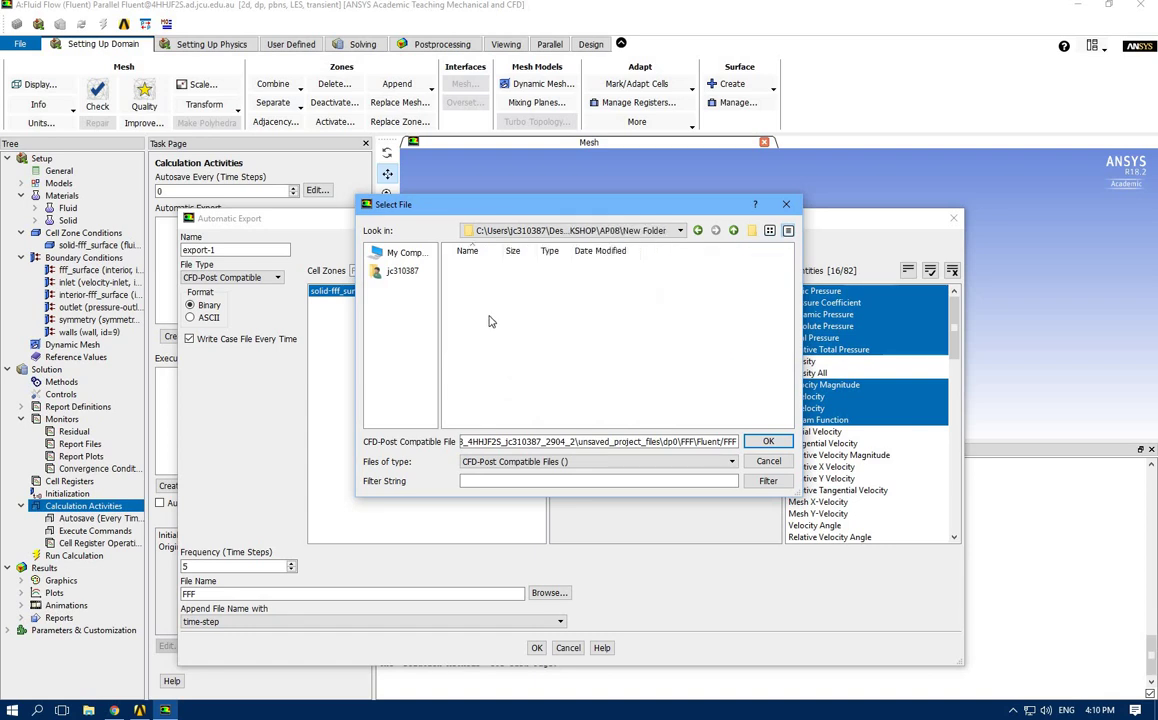
{"action": "left_click", "coordinate": [767, 443]}
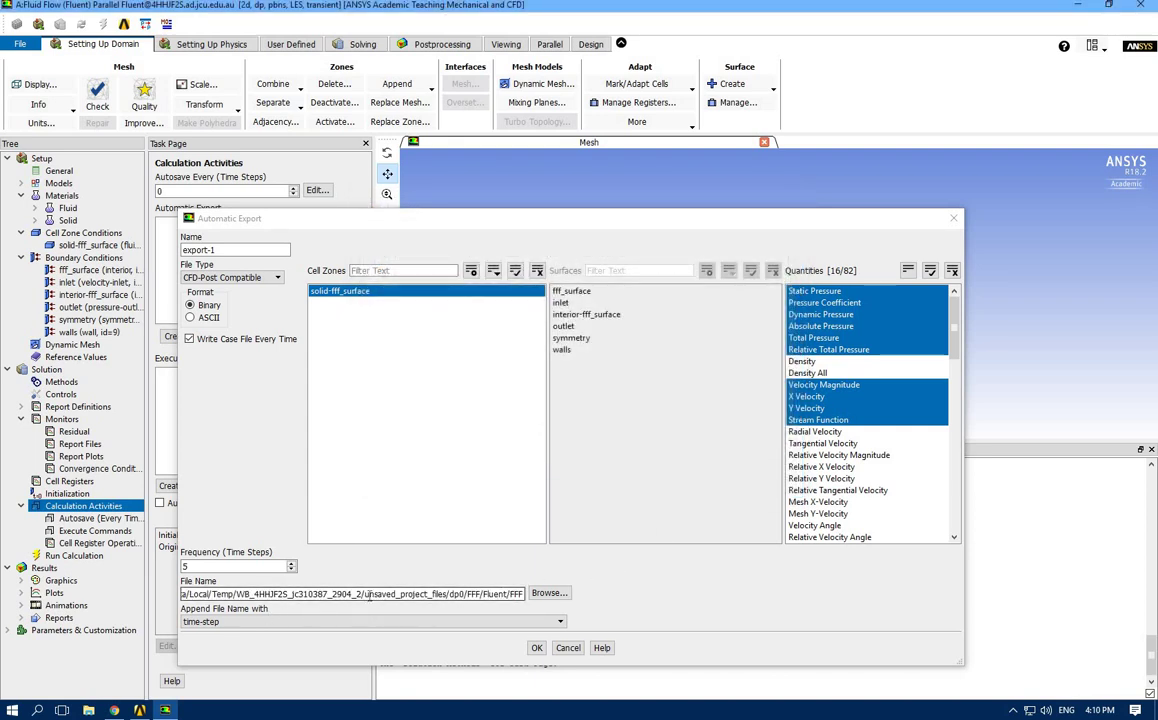
Step: Set the automatic export's file to Desktop/ANSYS WORKSHOP/AP08/New Folder/Building and accept the export definition
{"action": "left_click_drag", "start_coordinate": [522, 594], "coordinate": [368, 594]}
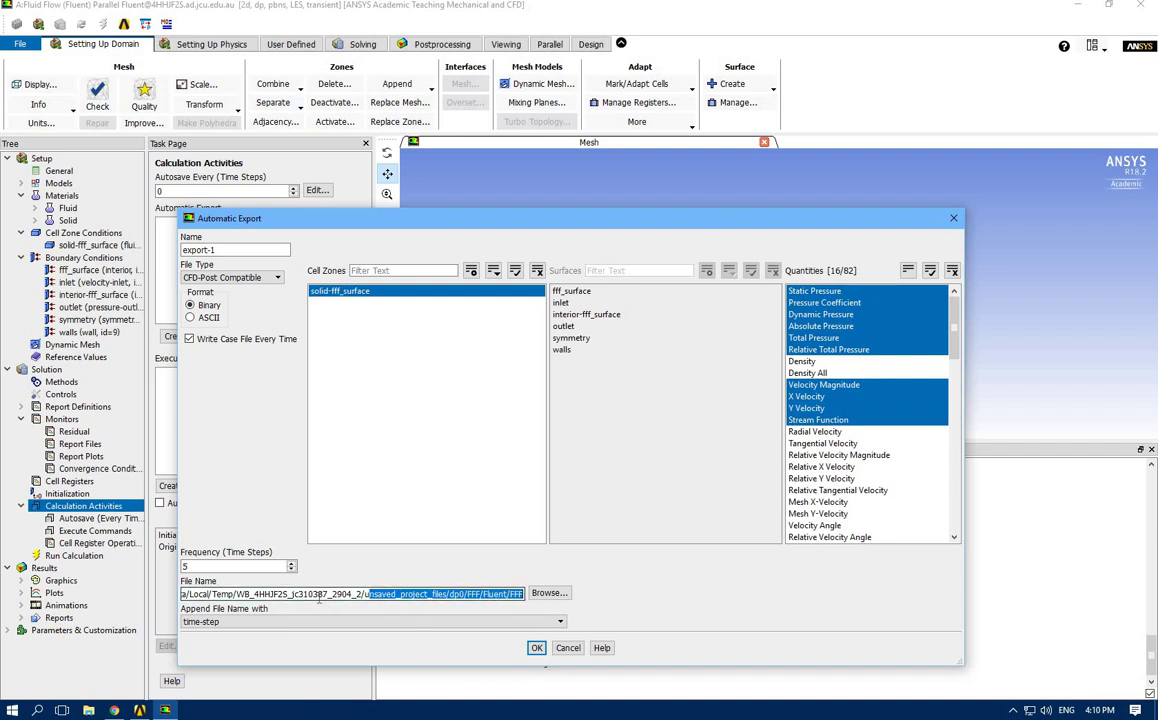
{"action": "left_click_drag", "start_coordinate": [217, 594], "coordinate": [362, 588]}
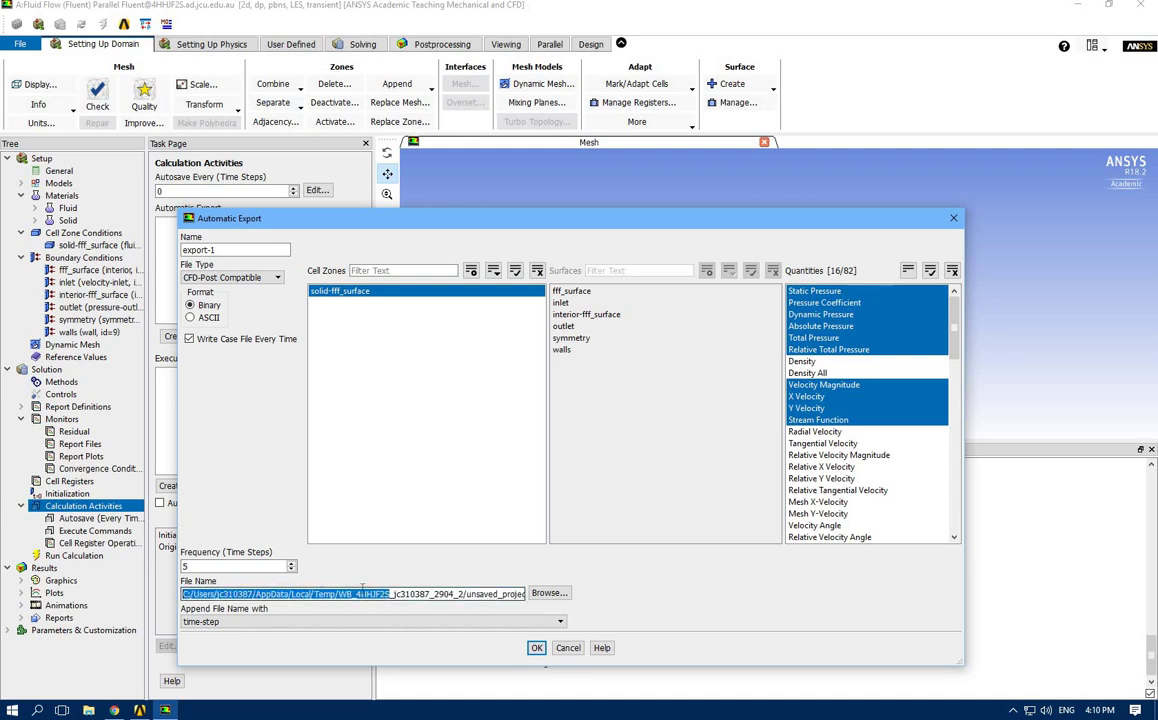
{"action": "left_click", "coordinate": [548, 593]}
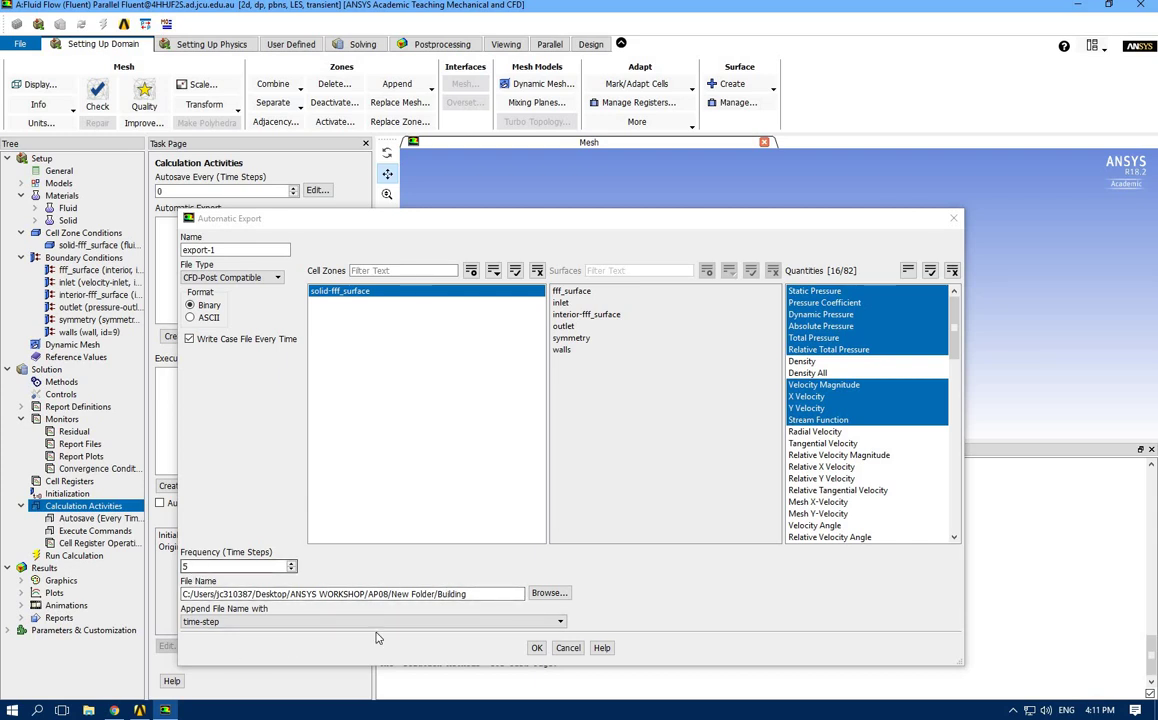
{"action": "left_click", "coordinate": [536, 649]}
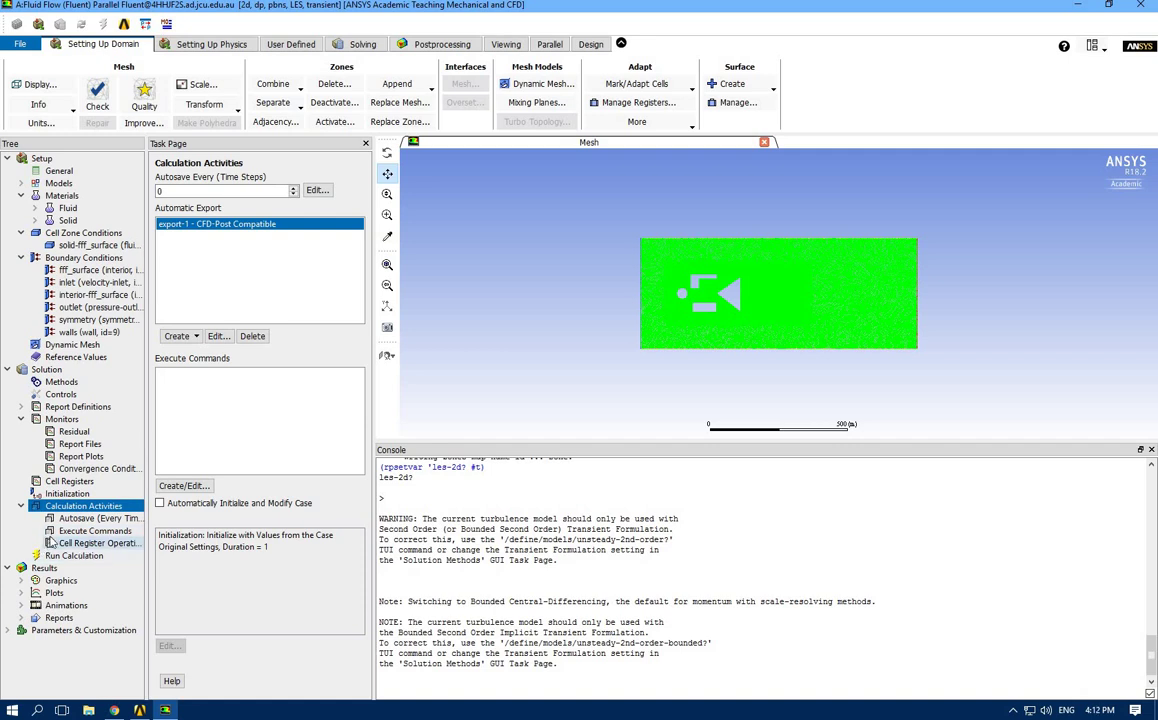
Step: Initialize the solution with the Hybrid Initialization method
{"action": "left_click", "coordinate": [60, 494]}
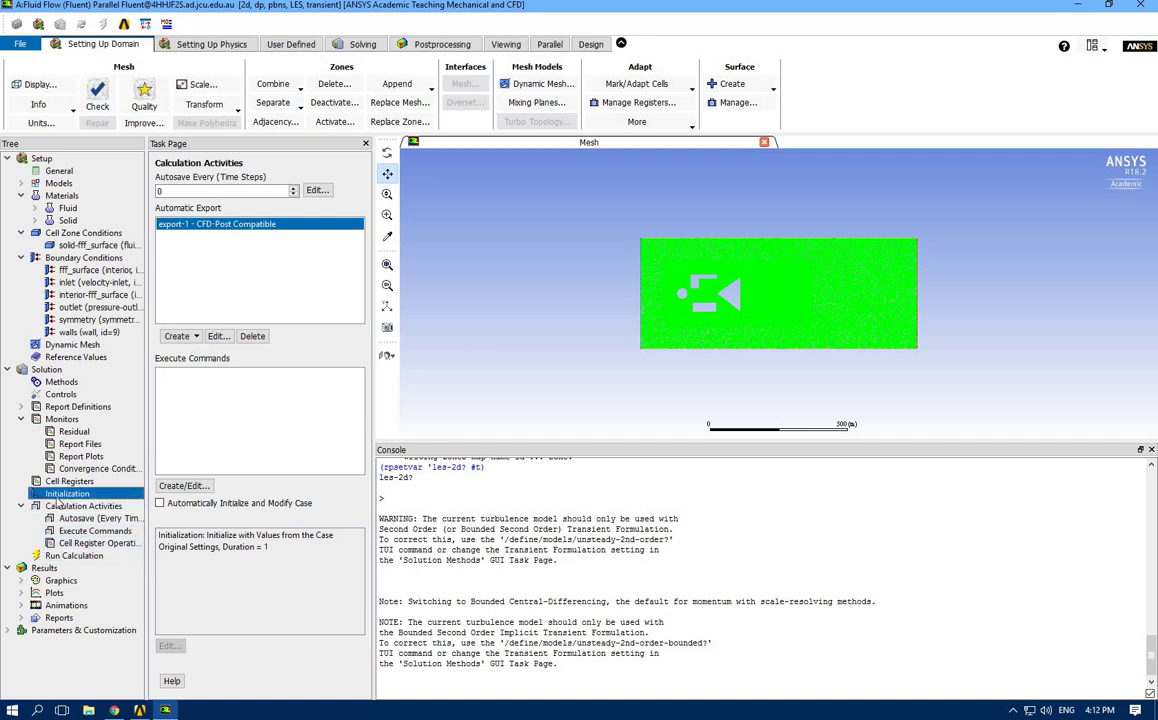
{"action": "left_click", "coordinate": [222, 190]}
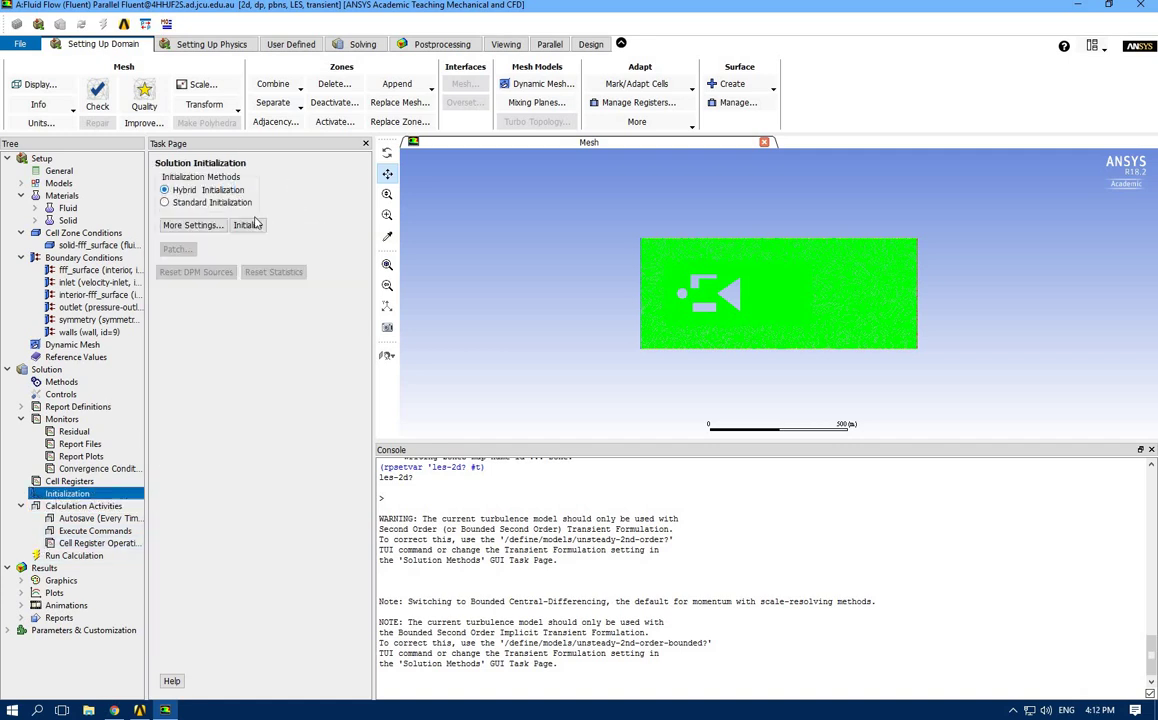
{"action": "left_click", "coordinate": [250, 225]}
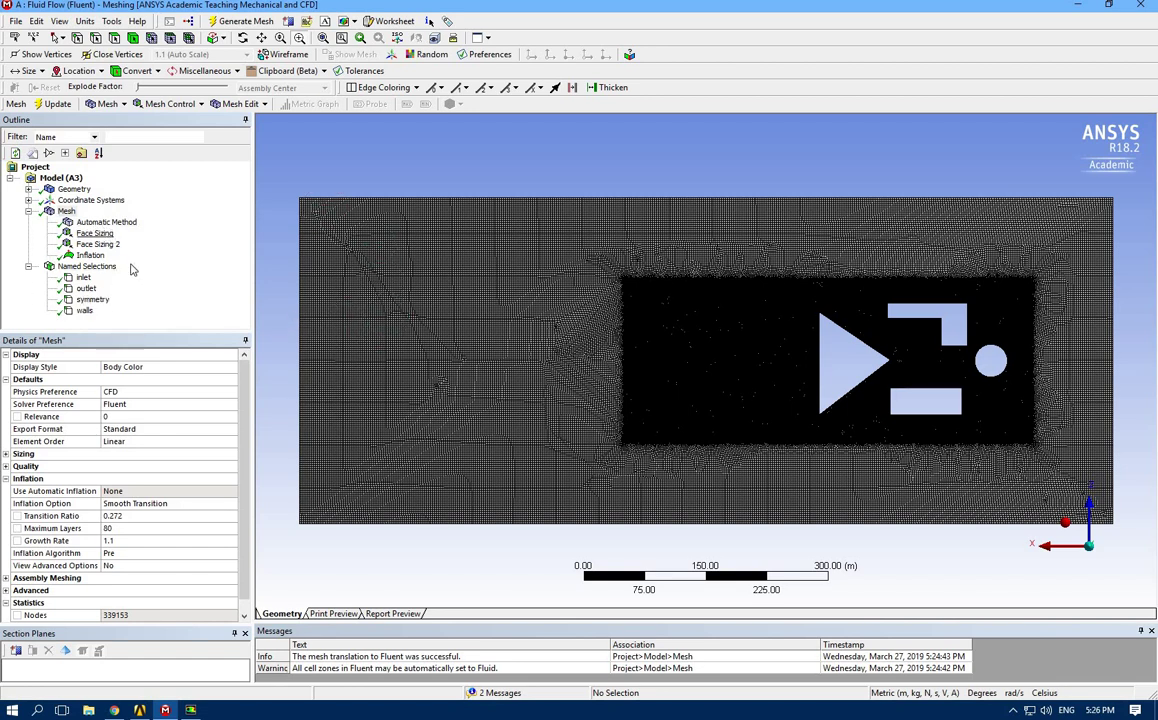
Step: In ANSYS Meshing, review the mesh settings of Automatic Method, Face Sizing and Face Sizing 2
{"action": "left_click", "coordinate": [100, 222]}
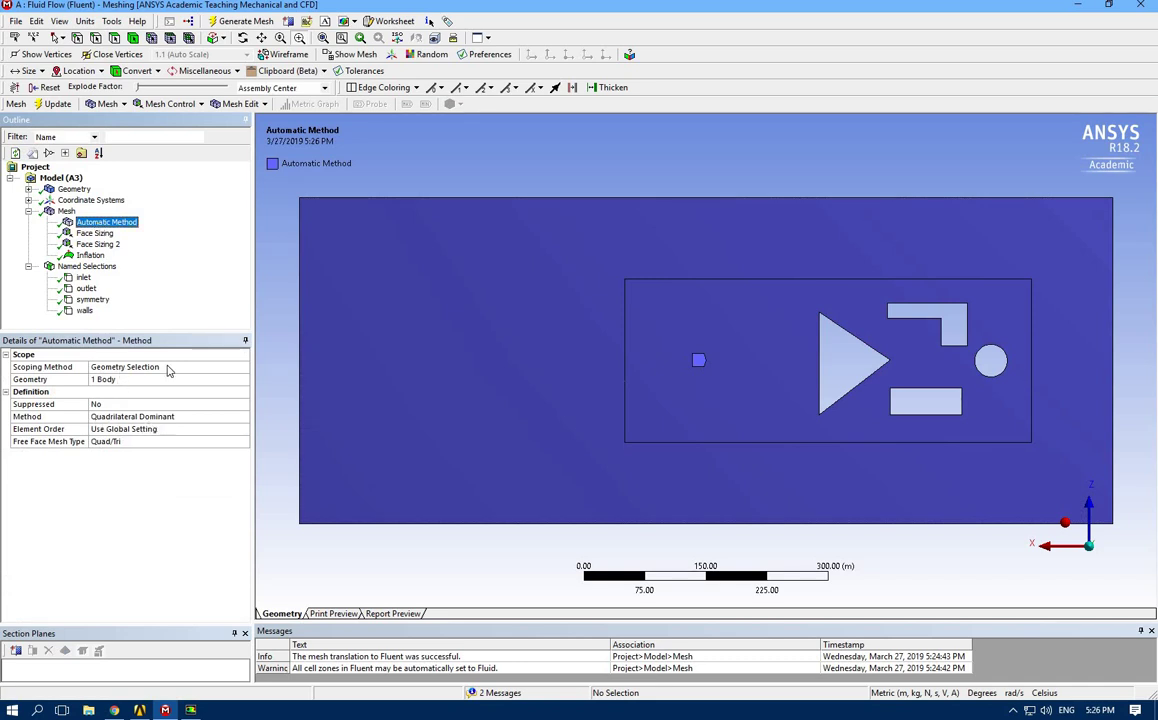
{"action": "left_click", "coordinate": [95, 233]}
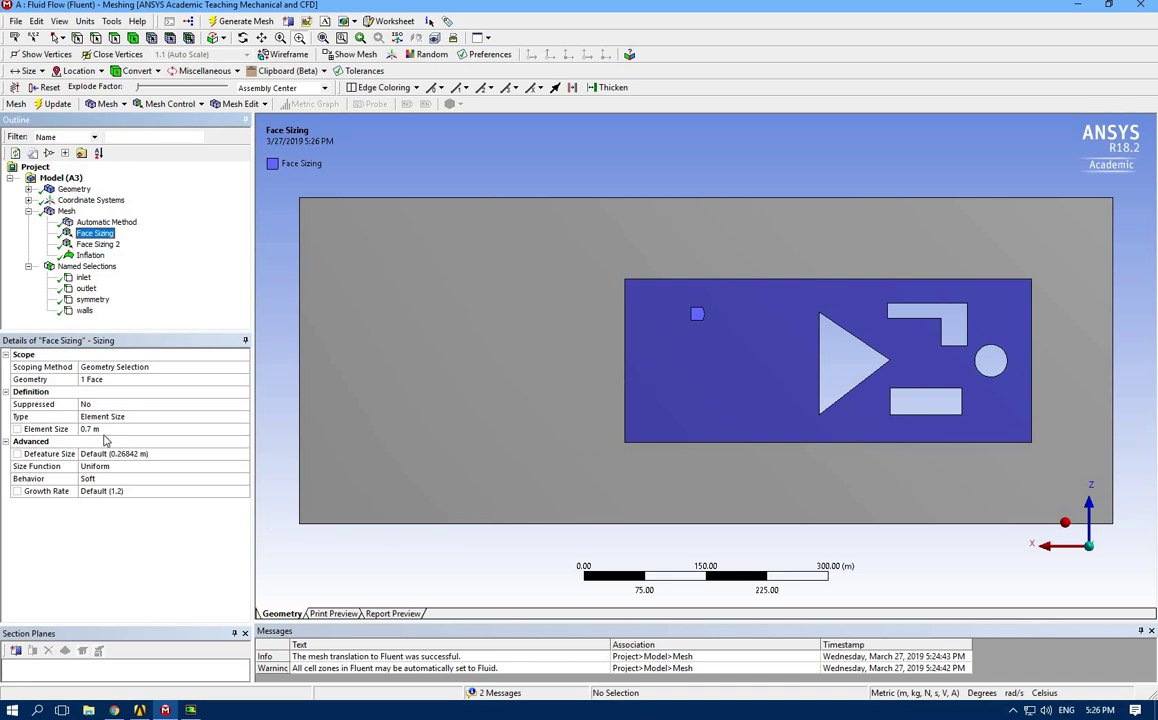
{"action": "left_click", "coordinate": [98, 244]}
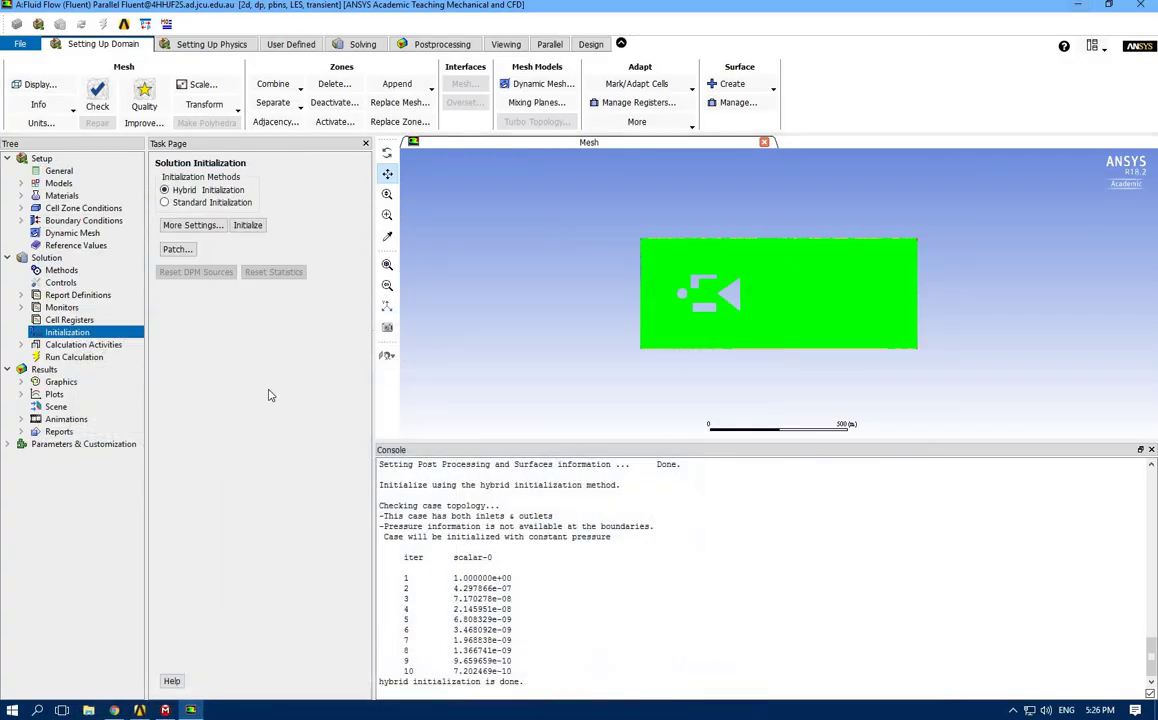
Step: Back in Fluent, review the general solver settings, the physical models and the solid-fff_surface cell zone
{"action": "left_click", "coordinate": [57, 171]}
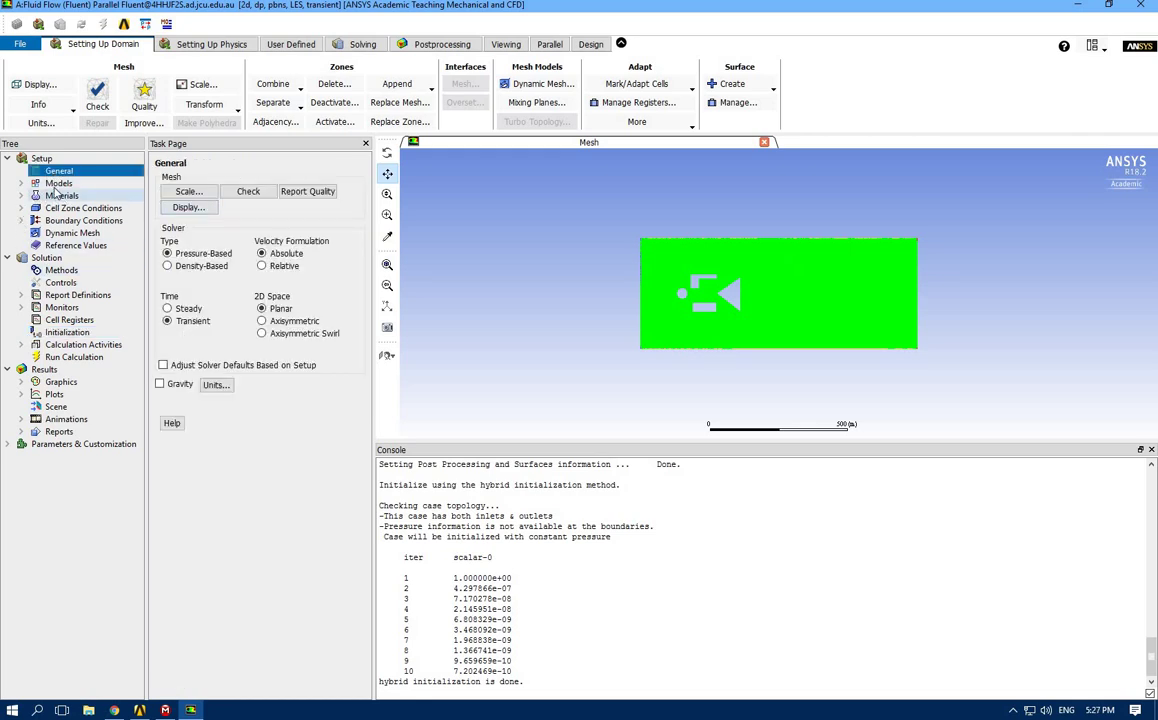
{"action": "left_click", "coordinate": [58, 184]}
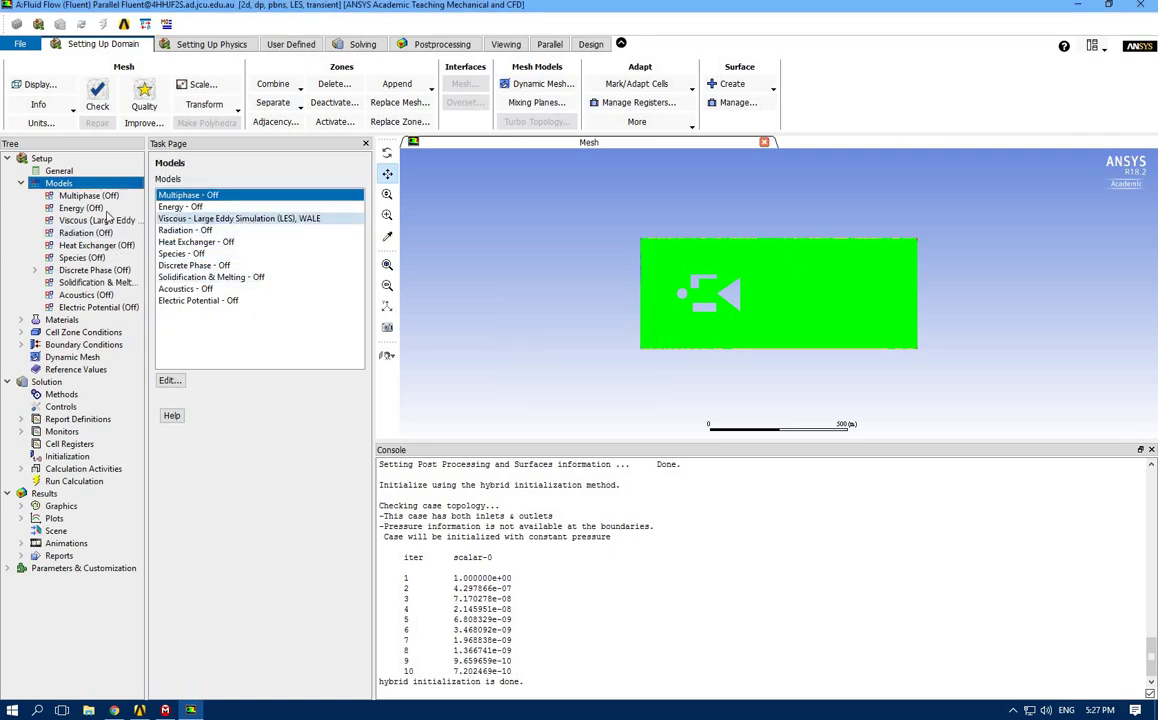
{"action": "left_click", "coordinate": [58, 320]}
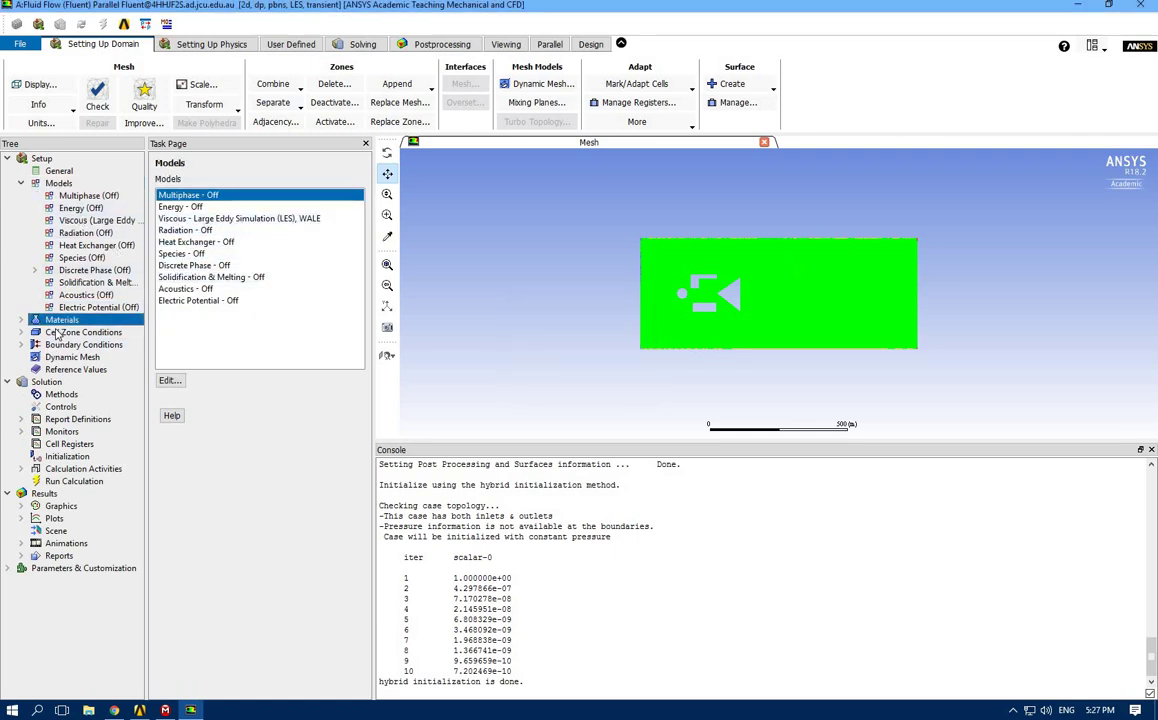
{"action": "left_click", "coordinate": [58, 333]}
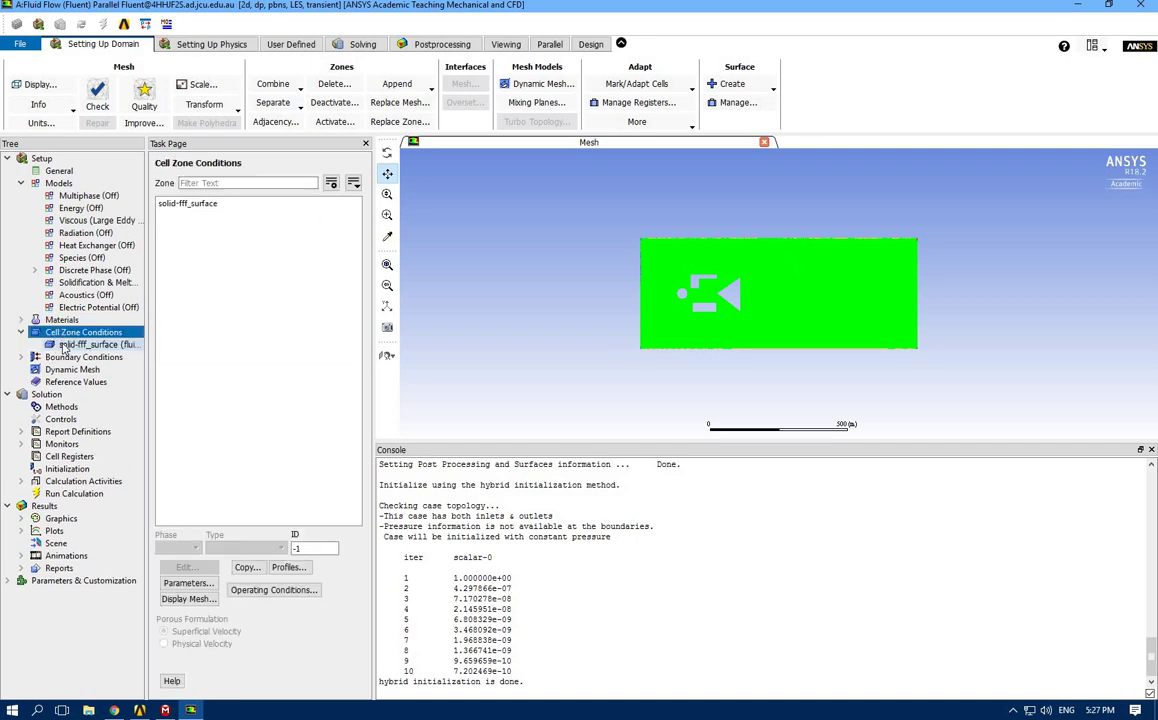
{"action": "left_click", "coordinate": [63, 346]}
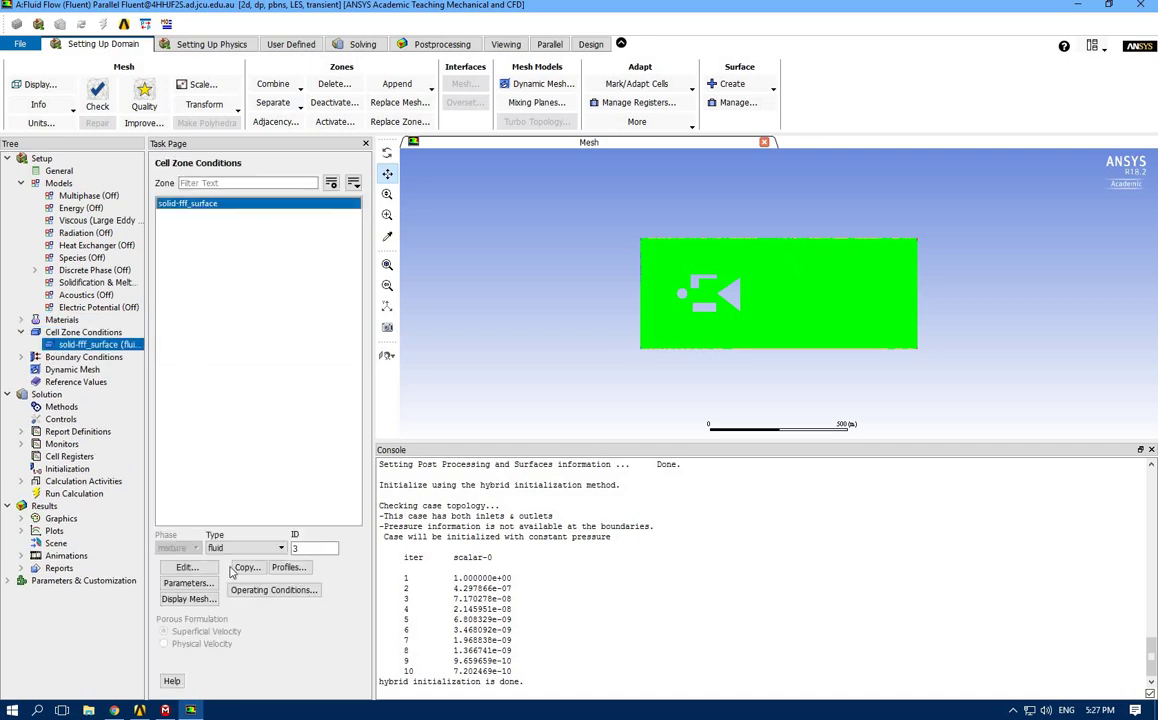
Step: Check the boundary conditions, including the inlet's velocity settings and the symmetry, walls and outlet zone types
{"action": "left_click", "coordinate": [62, 357]}
{"action": "left_click", "coordinate": [185, 226]}
{"action": "left_click", "coordinate": [178, 215]}
{"action": "double_click", "coordinate": [178, 215]}
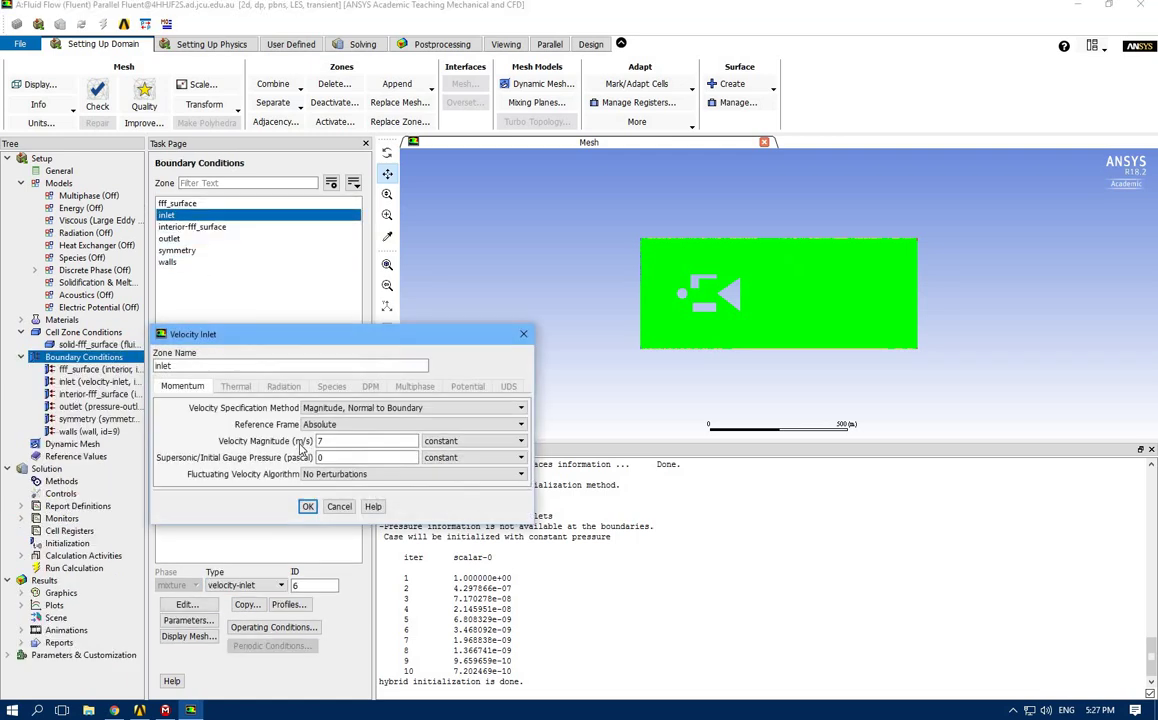
{"action": "left_click", "coordinate": [307, 508]}
{"action": "left_click", "coordinate": [183, 251]}
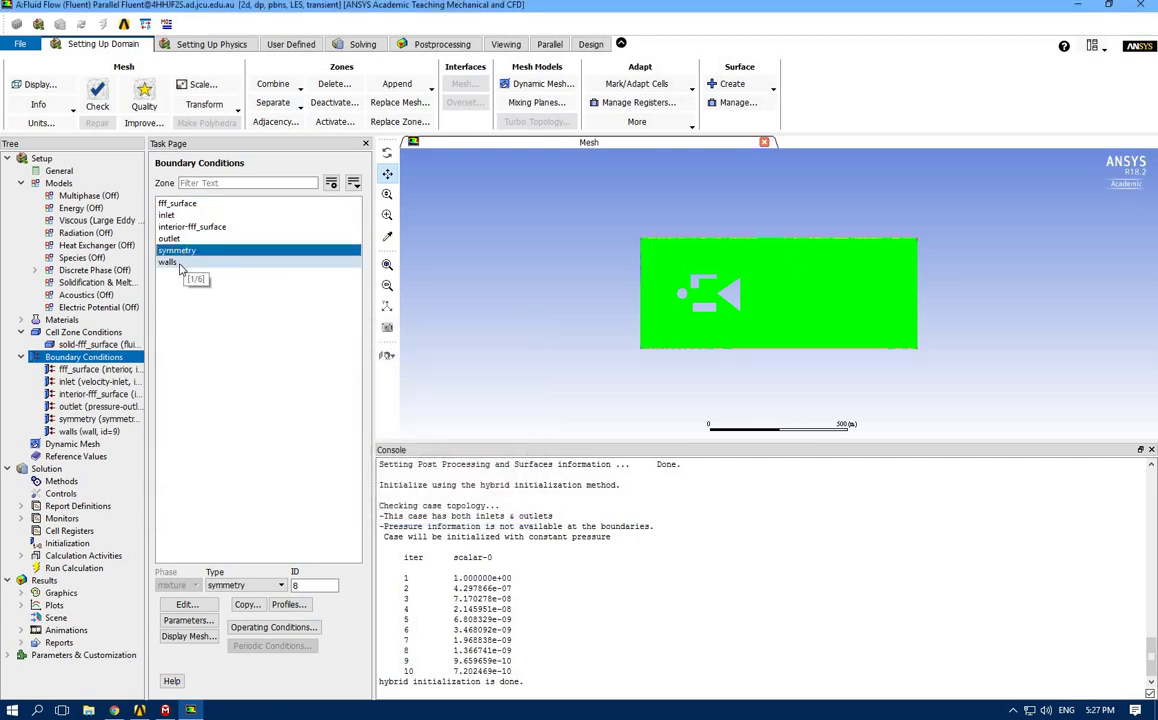
{"action": "left_click", "coordinate": [180, 263]}
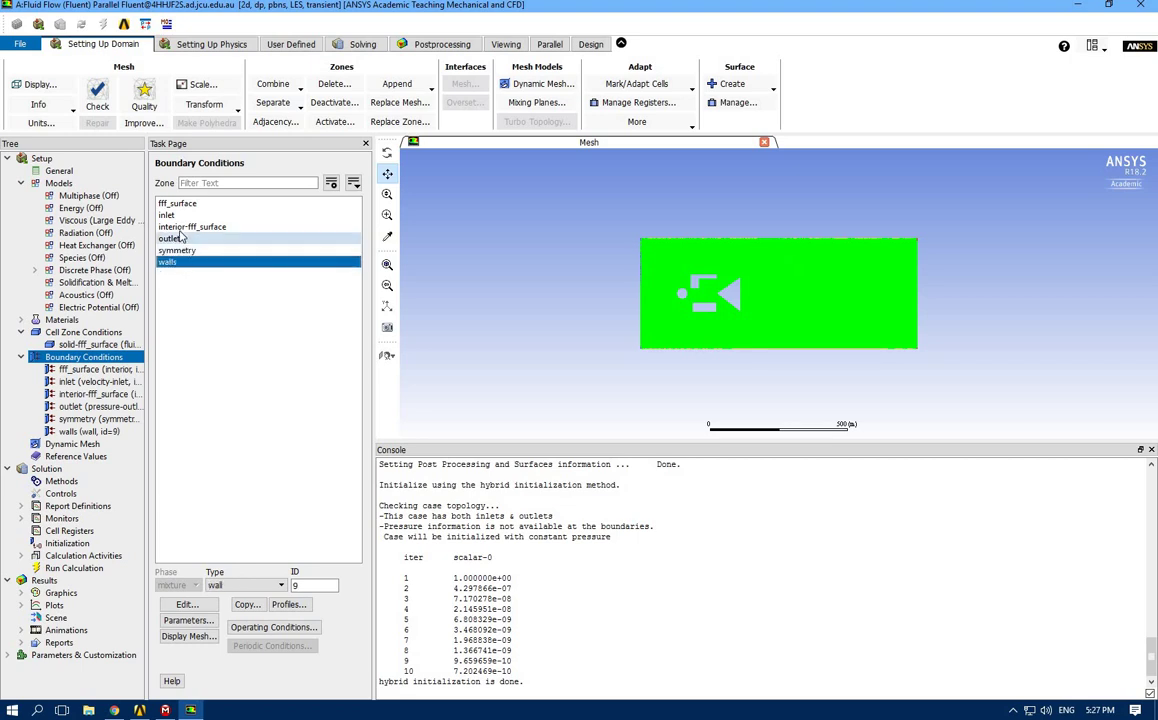
{"action": "left_click", "coordinate": [176, 240]}
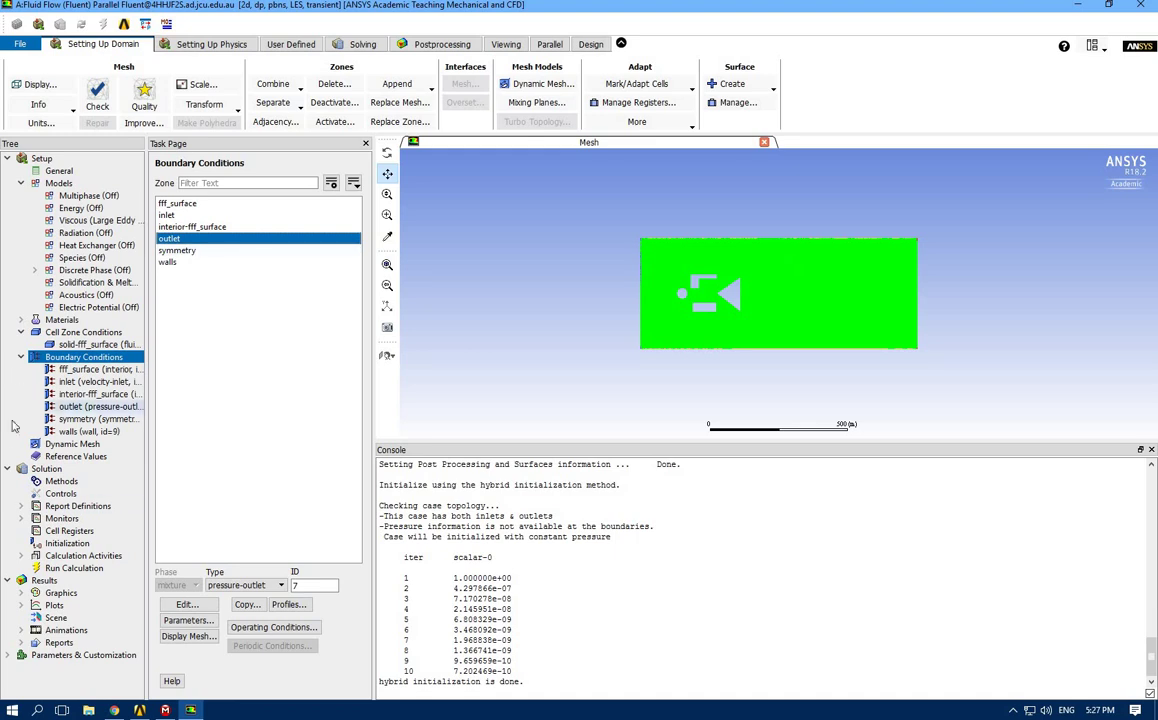
Step: Review the reference values, the solution methods and the residual monitors' convergence criteria
{"action": "left_click", "coordinate": [60, 457]}
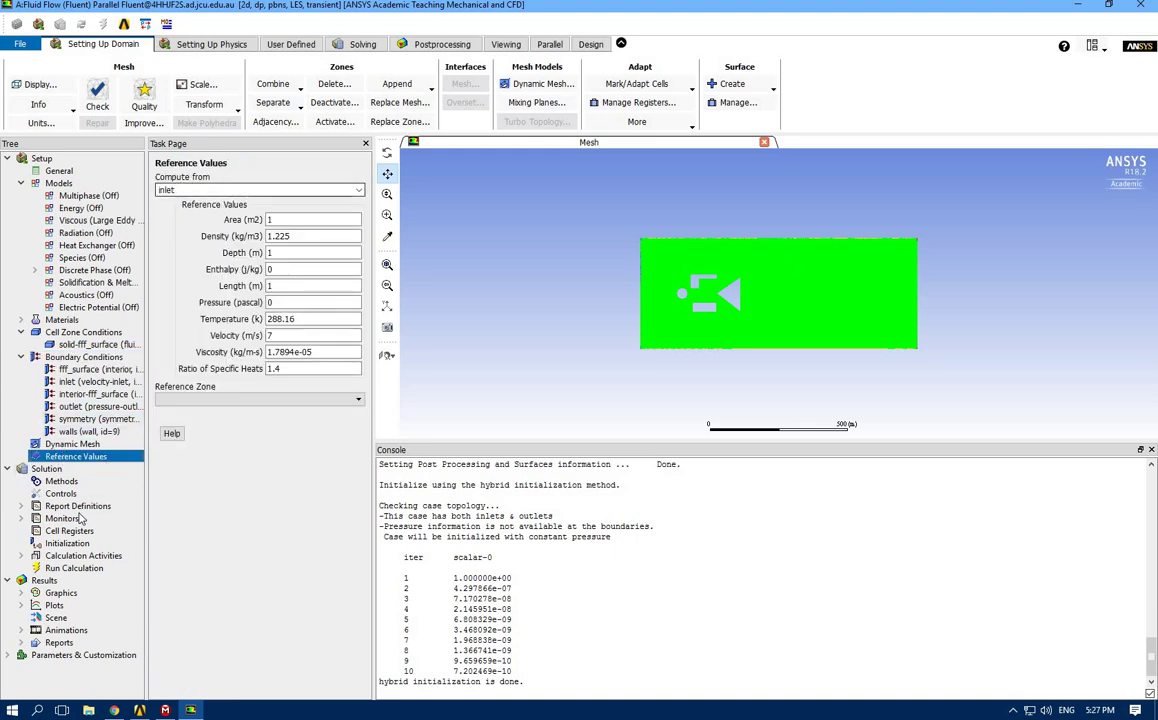
{"action": "left_click", "coordinate": [60, 482]}
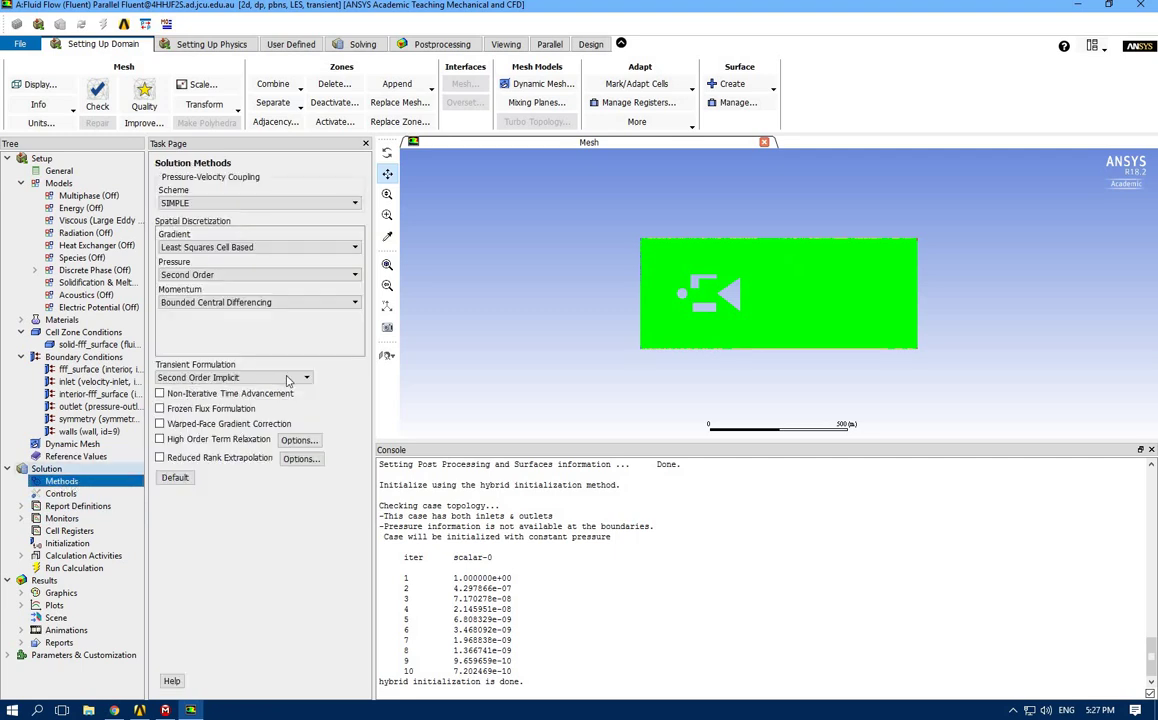
{"action": "left_click", "coordinate": [22, 519]}
{"action": "left_click", "coordinate": [75, 531]}
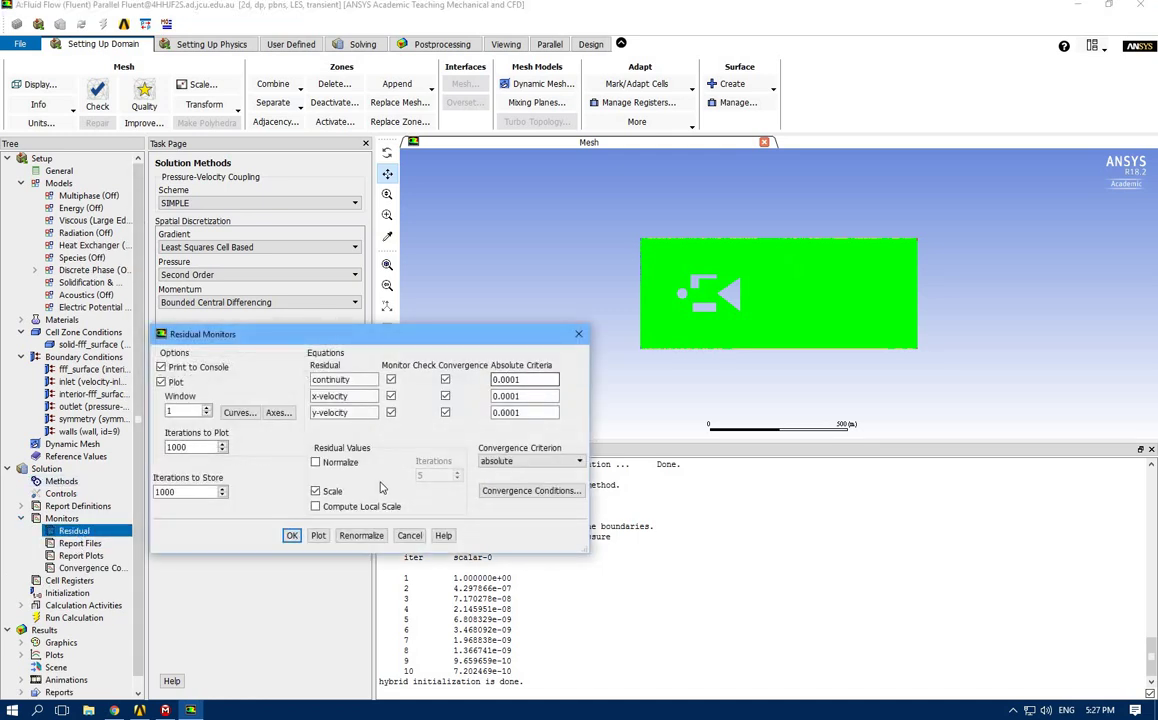
{"action": "left_click", "coordinate": [66, 530]}
Step: Reinitialize the solution with Hybrid Initialization, discarding the unsaved data
{"action": "scroll", "coordinate": [60, 540], "scroll_direction": "down", "scroll_amount": 1}
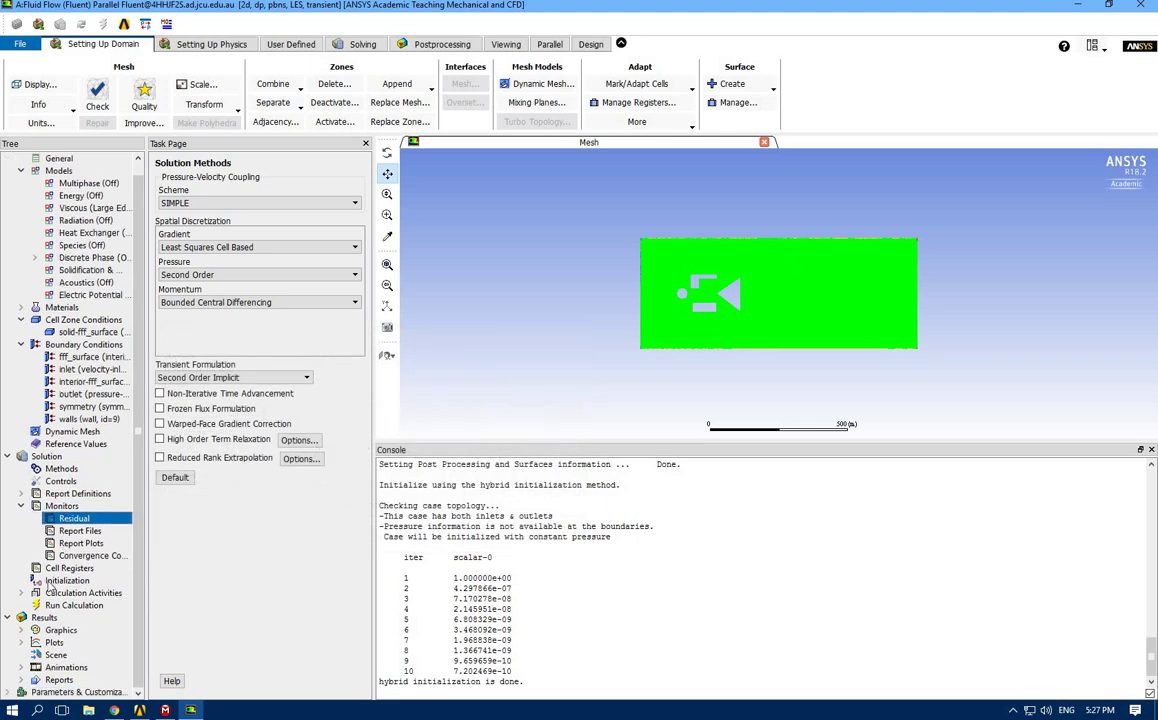
{"action": "left_click", "coordinate": [45, 580]}
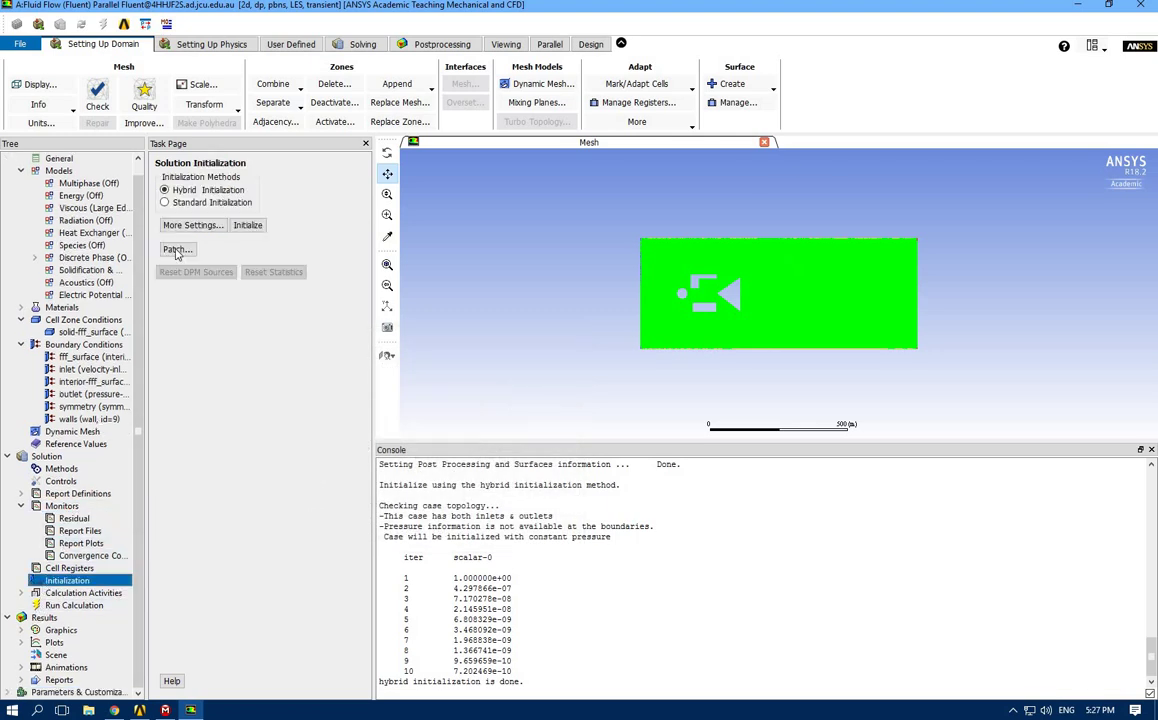
{"action": "left_click", "coordinate": [247, 225]}
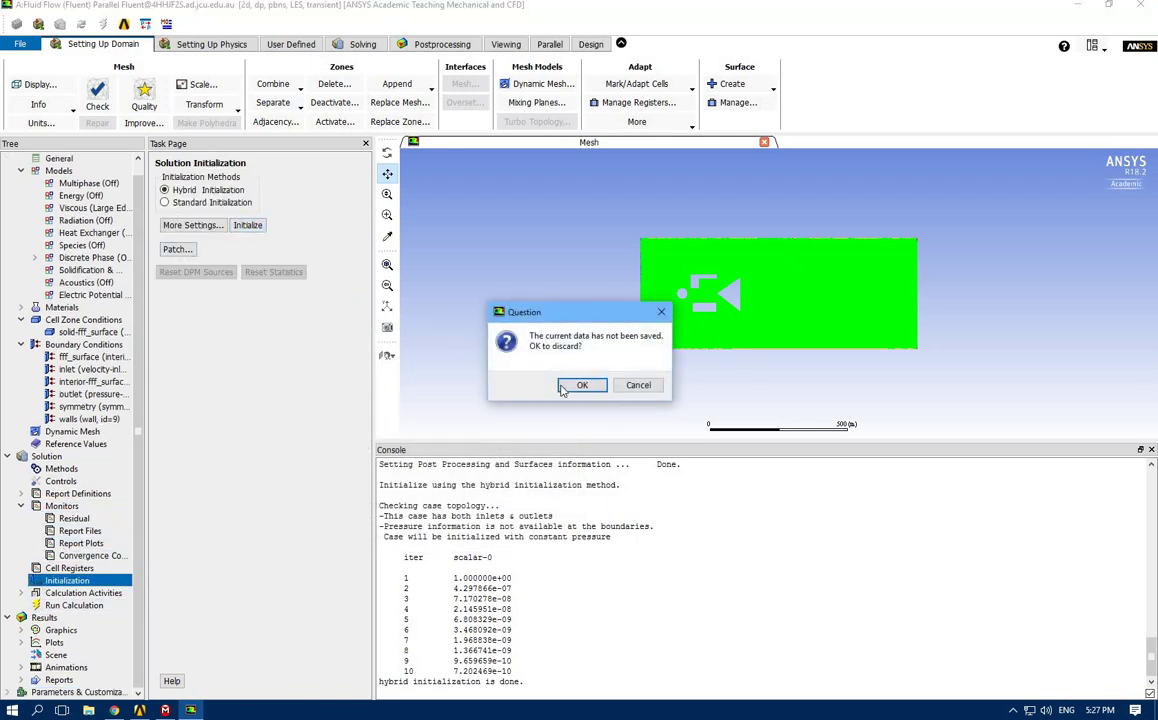
{"action": "left_click", "coordinate": [581, 384]}
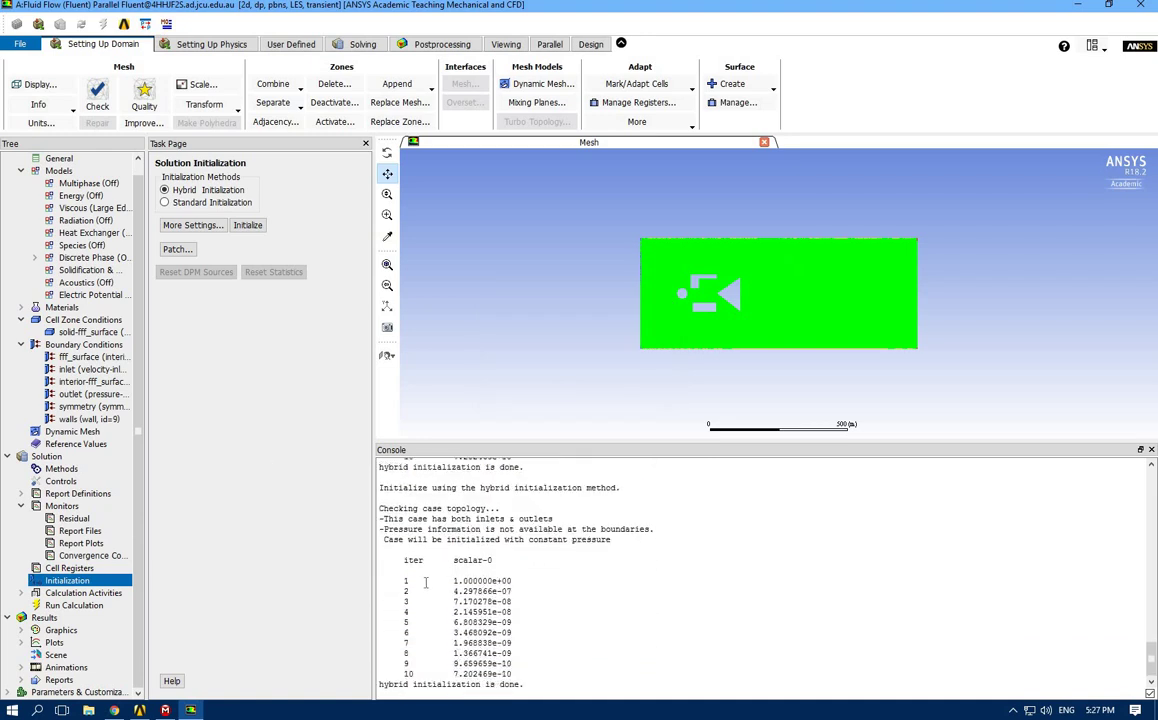
Step: Review the export-1 automatic export's selected quantities, frequency and file location in the calculation activities
{"action": "double_click", "coordinate": [78, 594]}
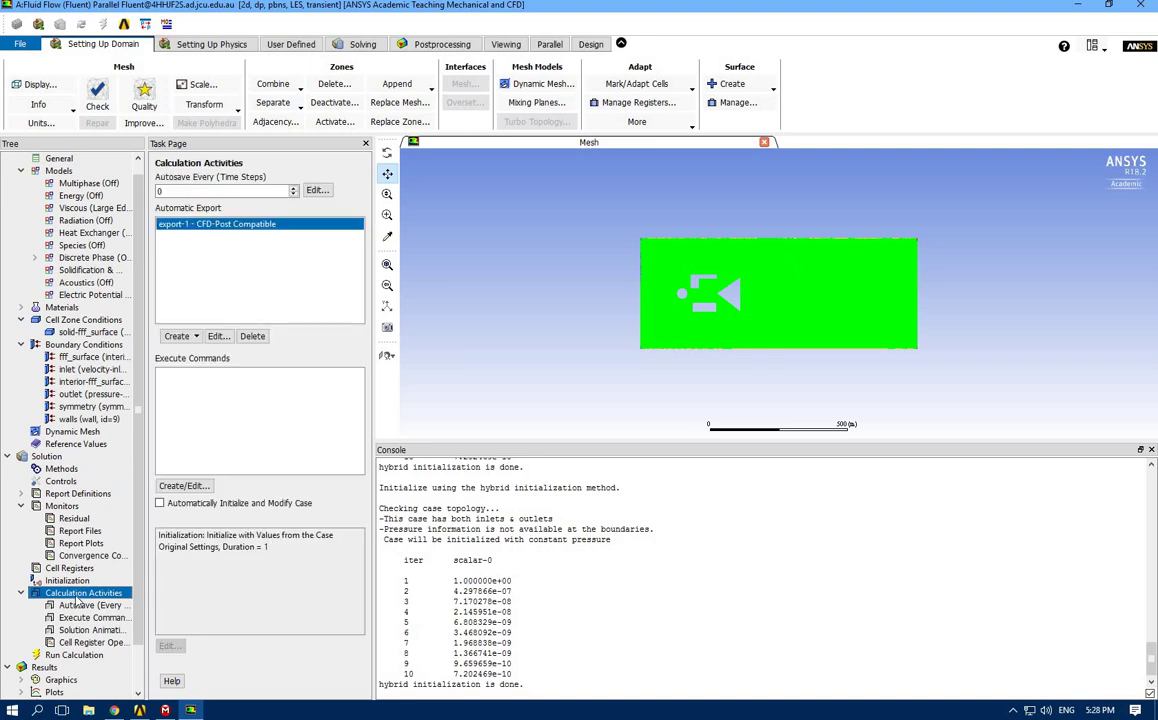
{"action": "double_click", "coordinate": [191, 225]}
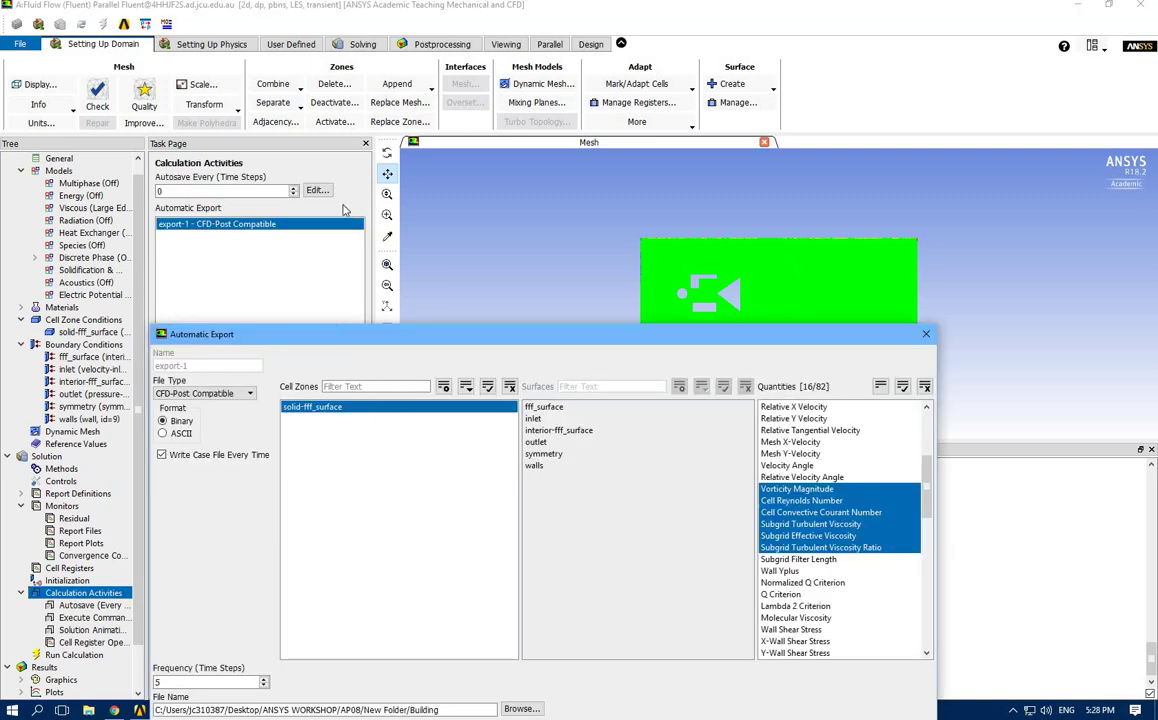
{"action": "scroll", "coordinate": [840, 480], "scroll_direction": "up", "scroll_amount": 5}
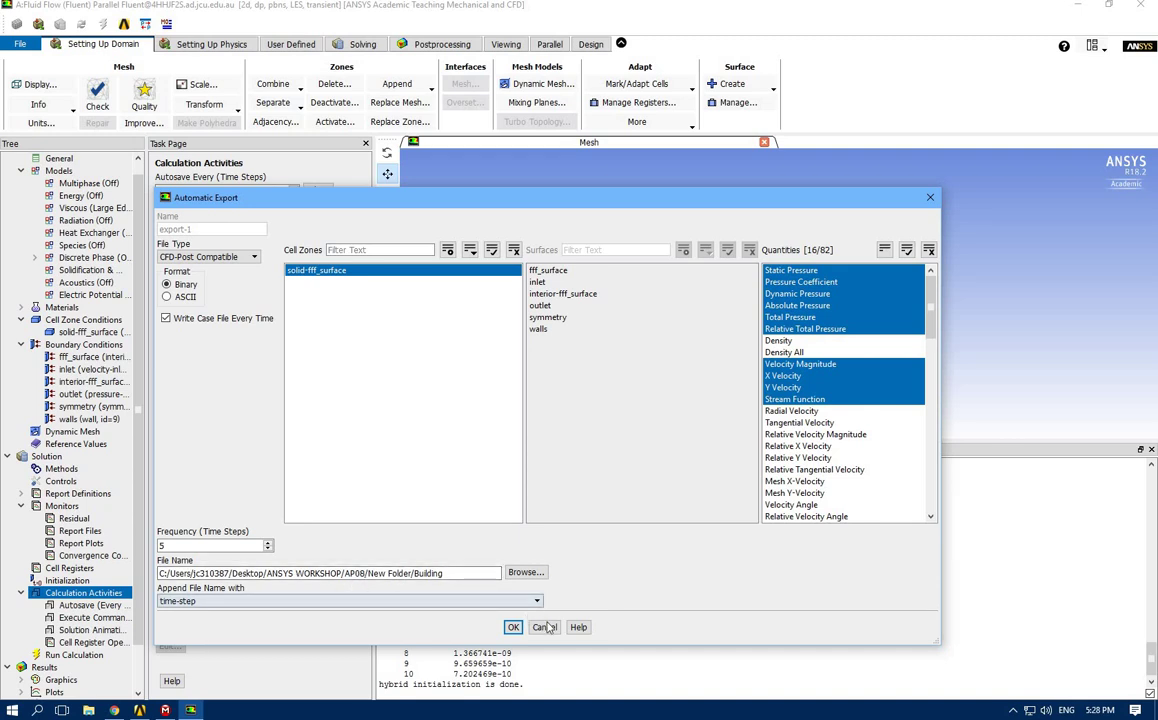
{"action": "left_click", "coordinate": [513, 627]}
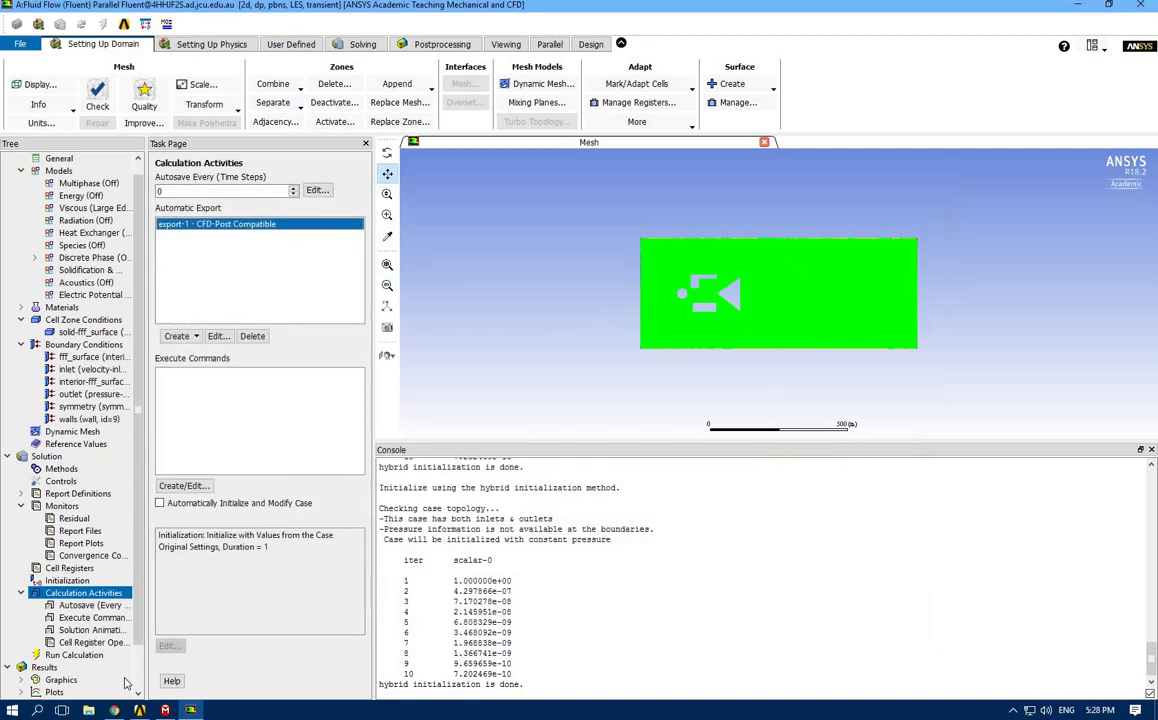
Step: Run the calculation with a 0.001 s time step size, 1000 time steps and 50 max iterations per time step
{"action": "left_click", "coordinate": [72, 655]}
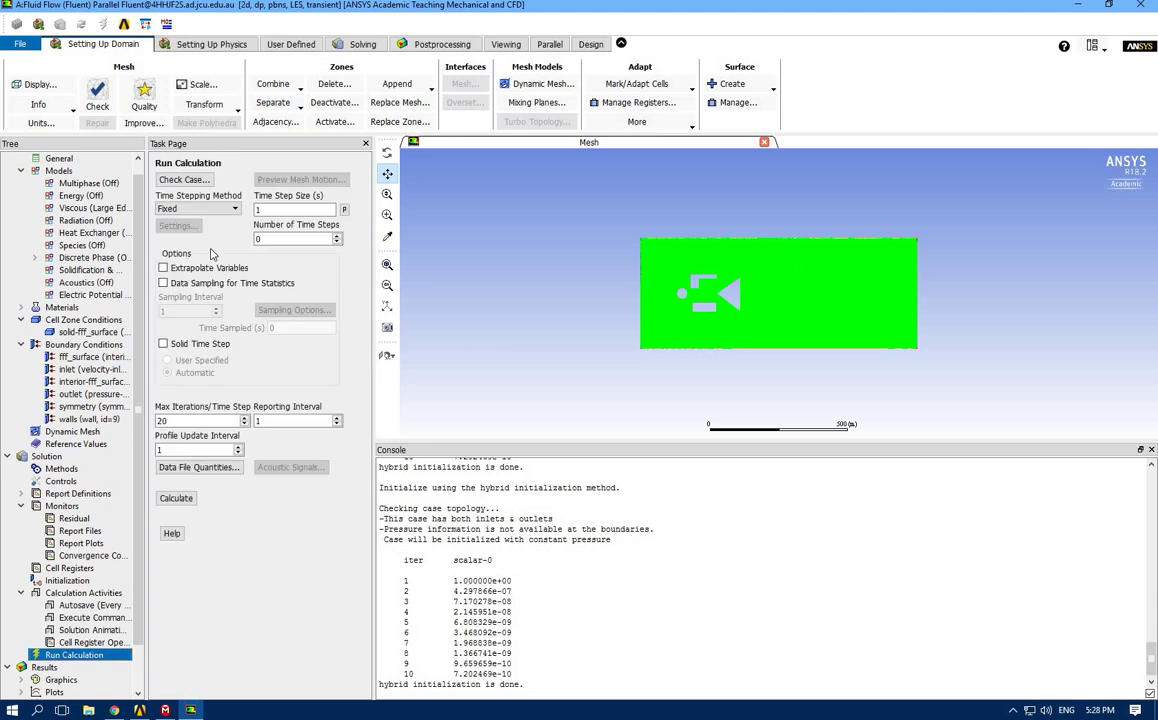
{"action": "double_click", "coordinate": [262, 210]}
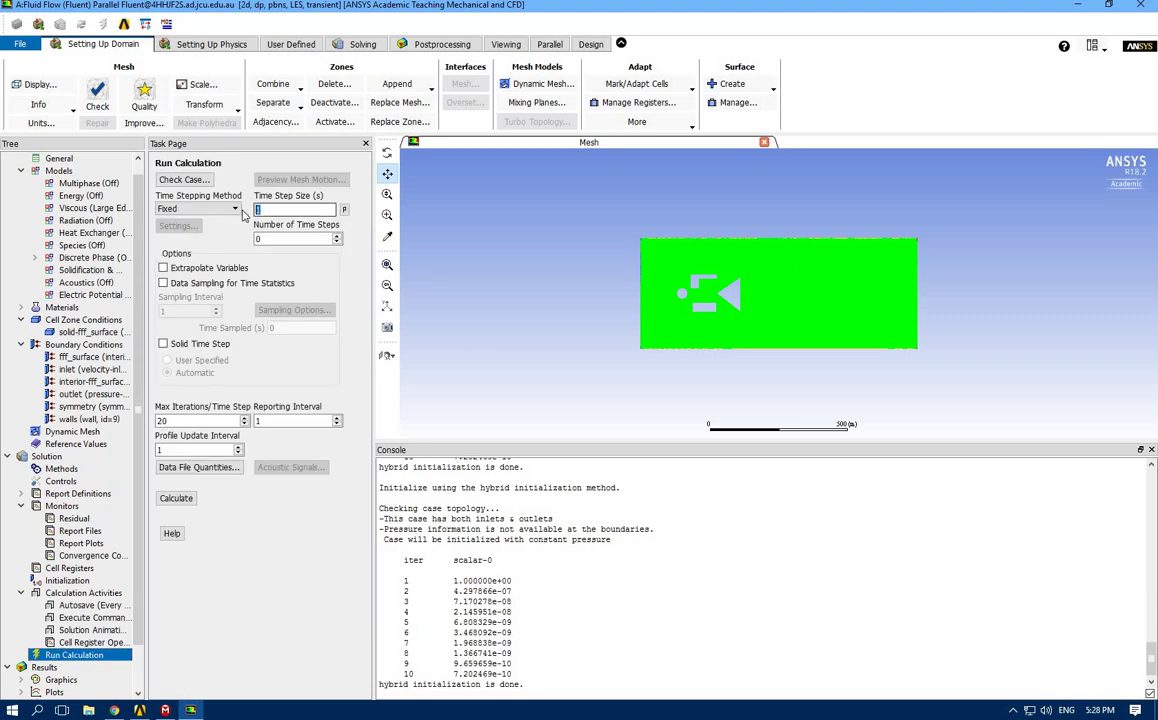
{"action": "type", "text": "0.001"}
{"action": "key", "text": "Tab"}
{"action": "type", "text": "1"}
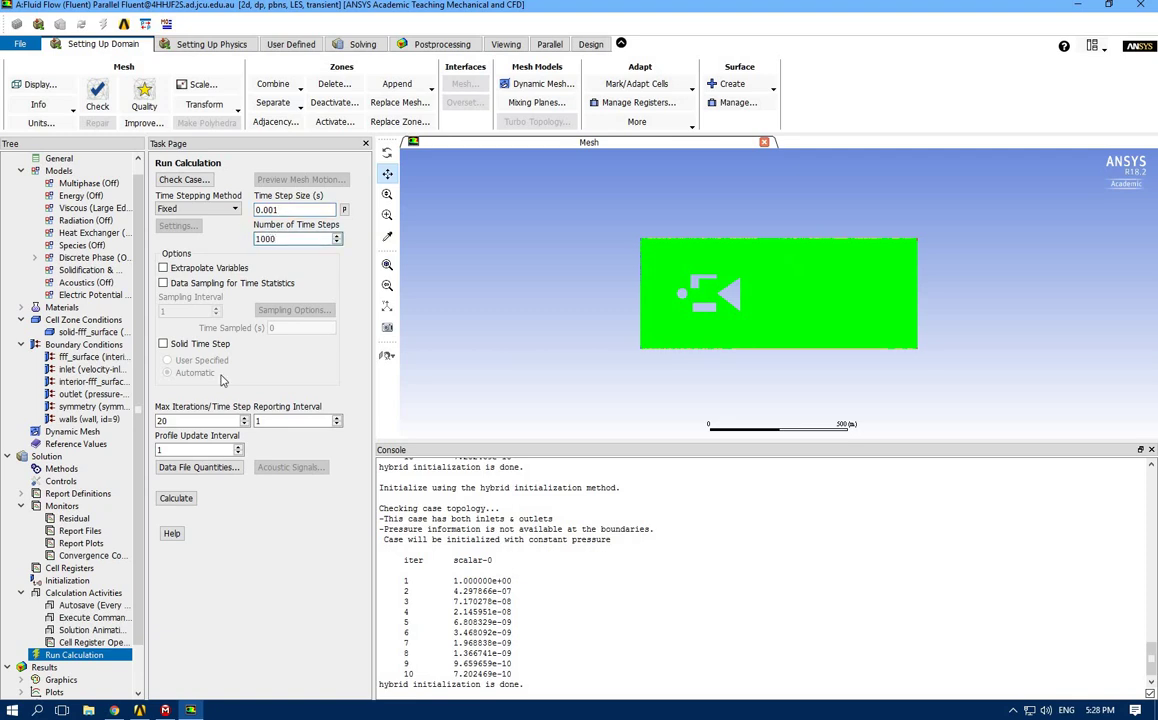
{"action": "double_click", "coordinate": [190, 421]}
{"action": "type", "text": "50"}
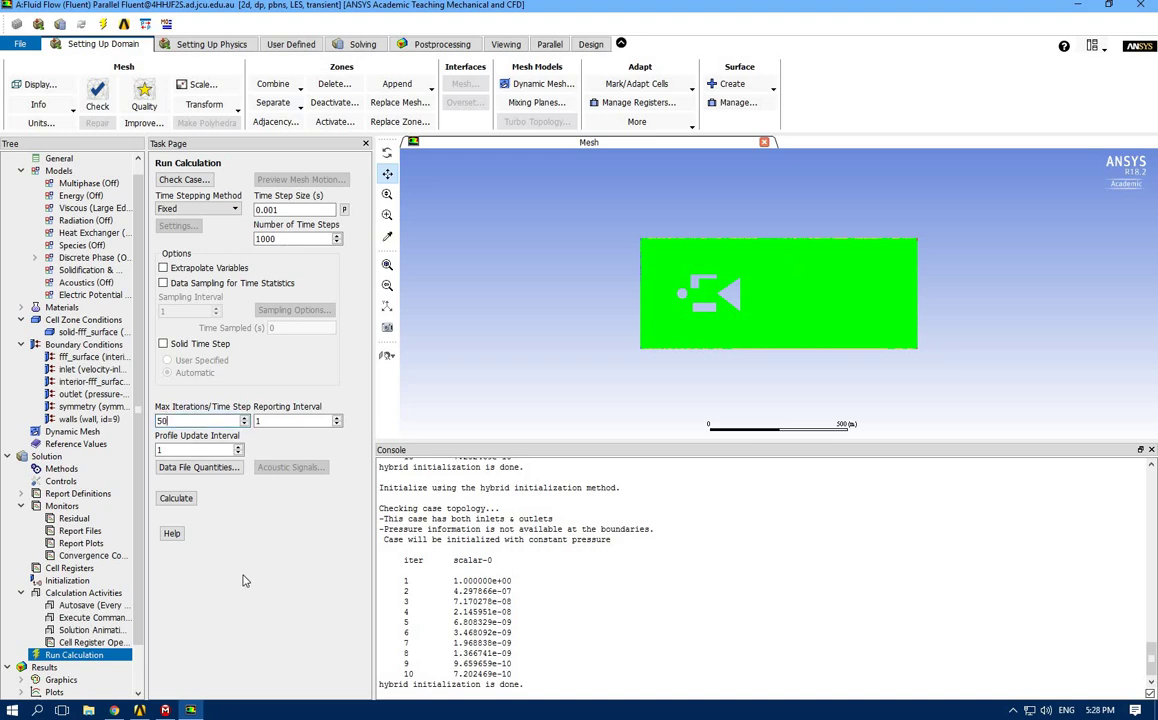
{"action": "left_click", "coordinate": [174, 498]}
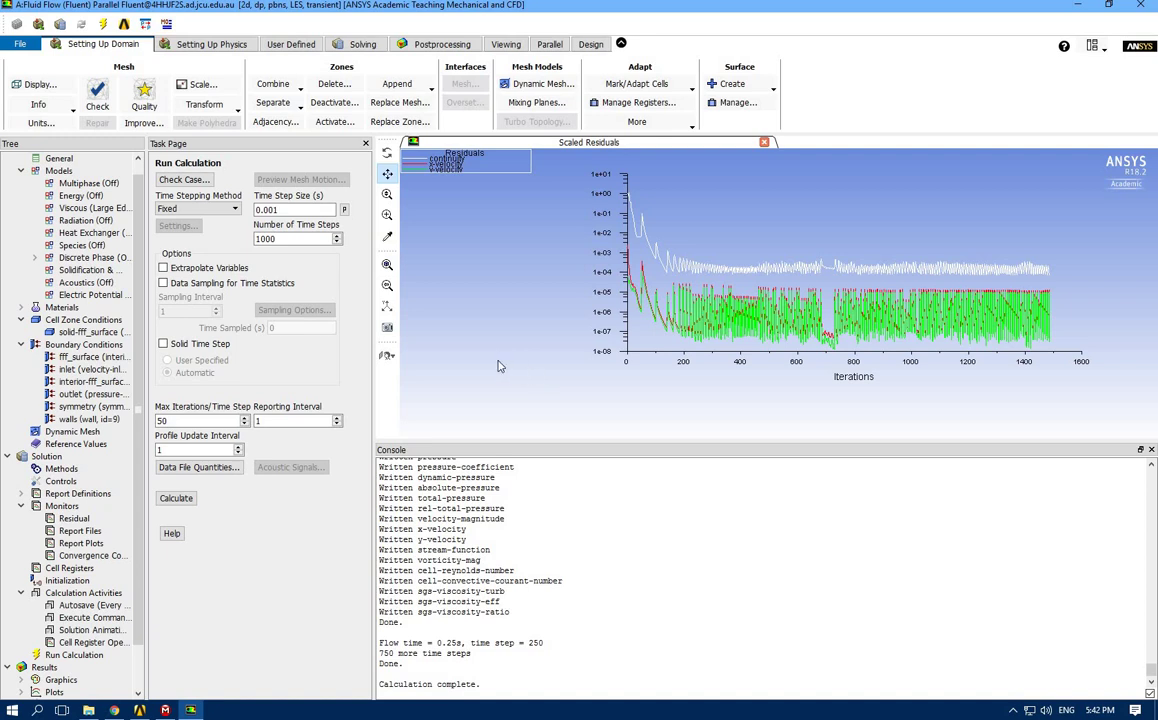
Step: Switch to File Explorer and examine the automatically exported Building case and data files in the AP08 New Folder
{"action": "left_click", "coordinate": [88, 709]}
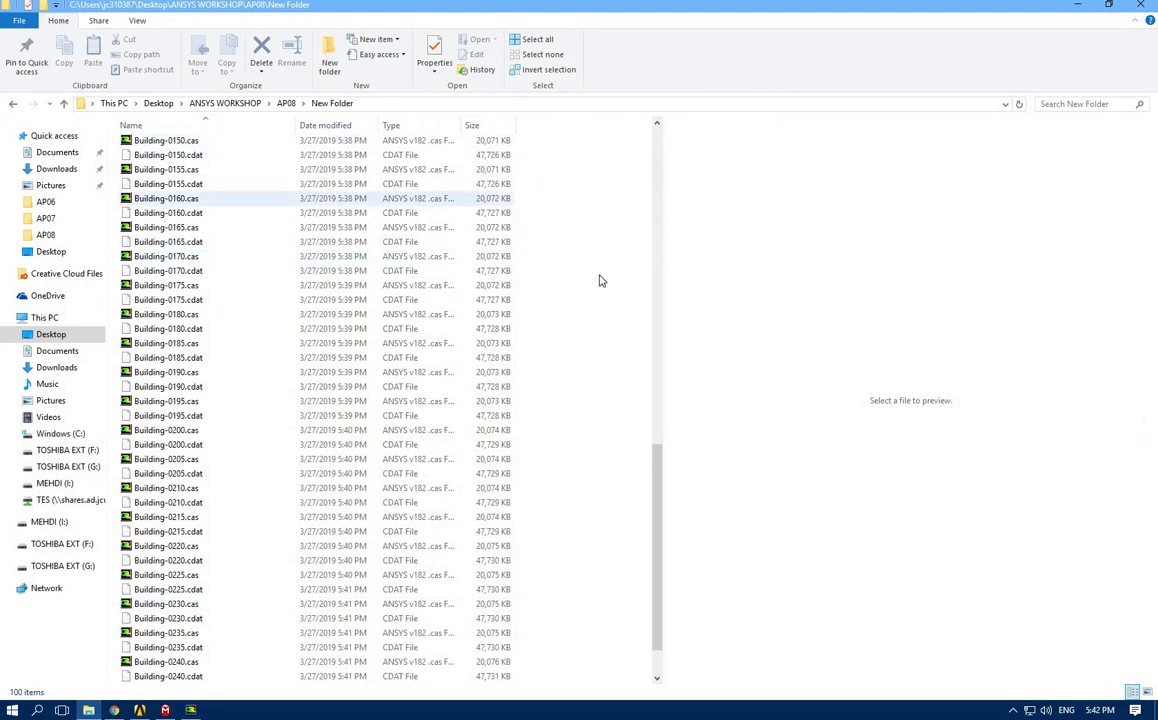
{"action": "left_click_drag", "start_coordinate": [655, 520], "coordinate": [408, 620]}
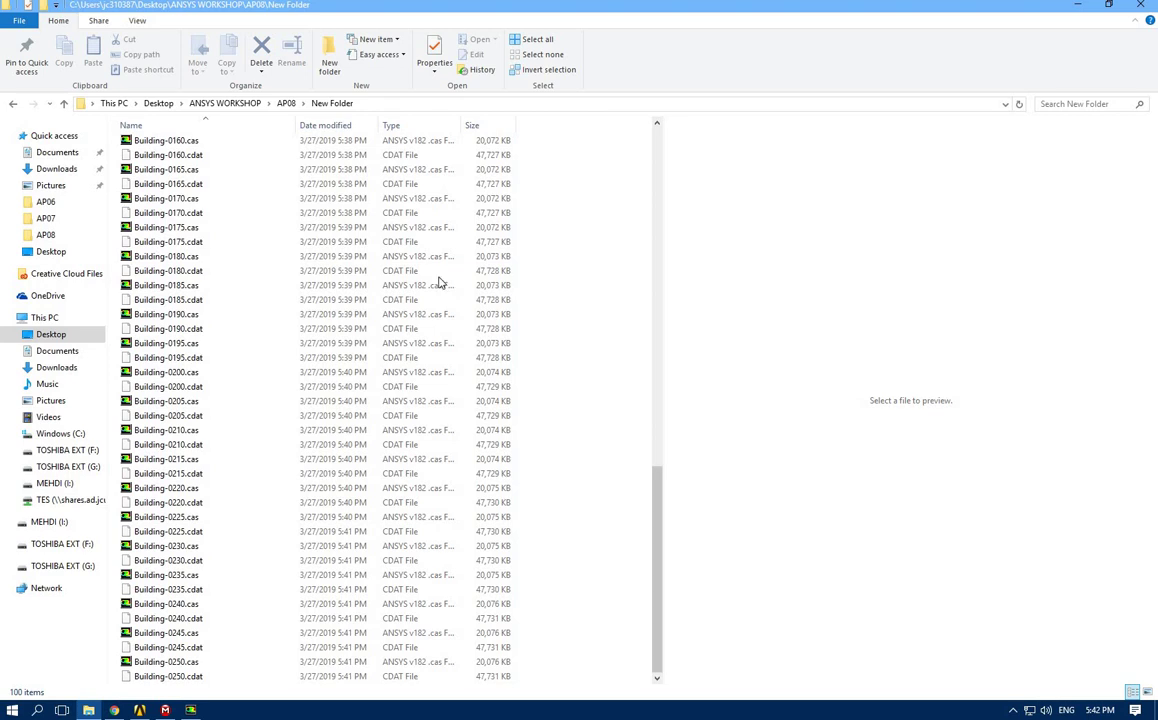
{"action": "left_click", "coordinate": [1076, 7]}
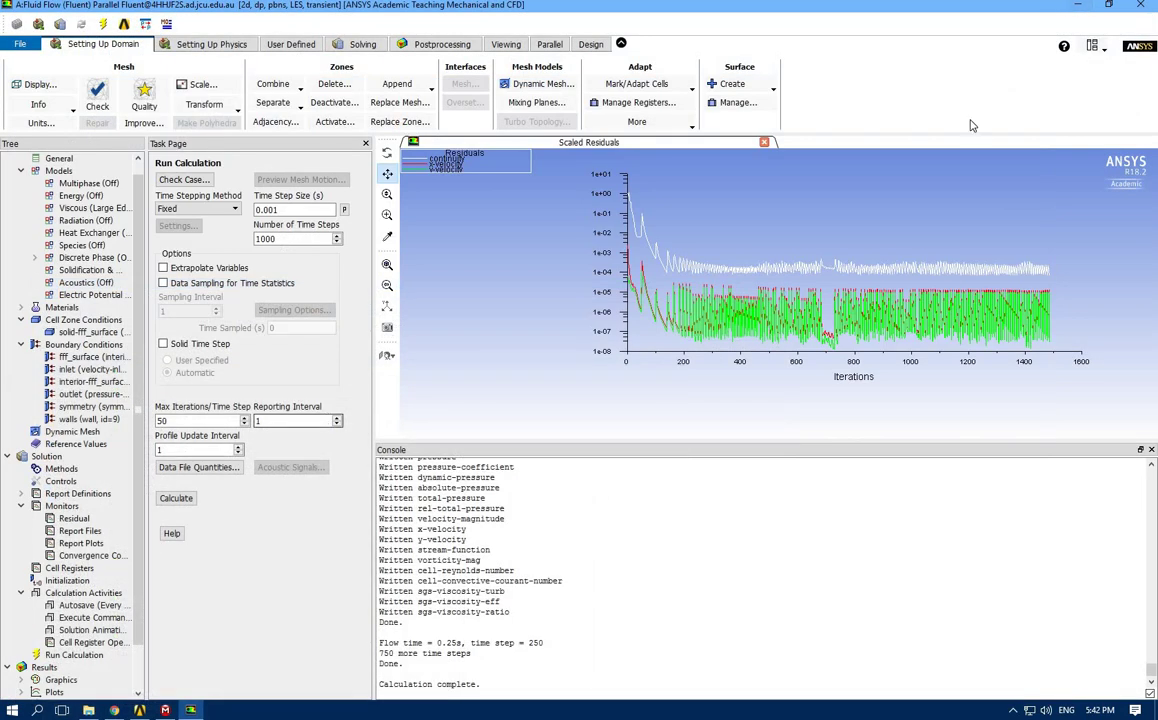
Step: Switch to Workbench and open the Fluid Flow (Fluent) system's results in a maximized CFD-Post, requesting a license
{"action": "left_click", "coordinate": [1076, 6]}
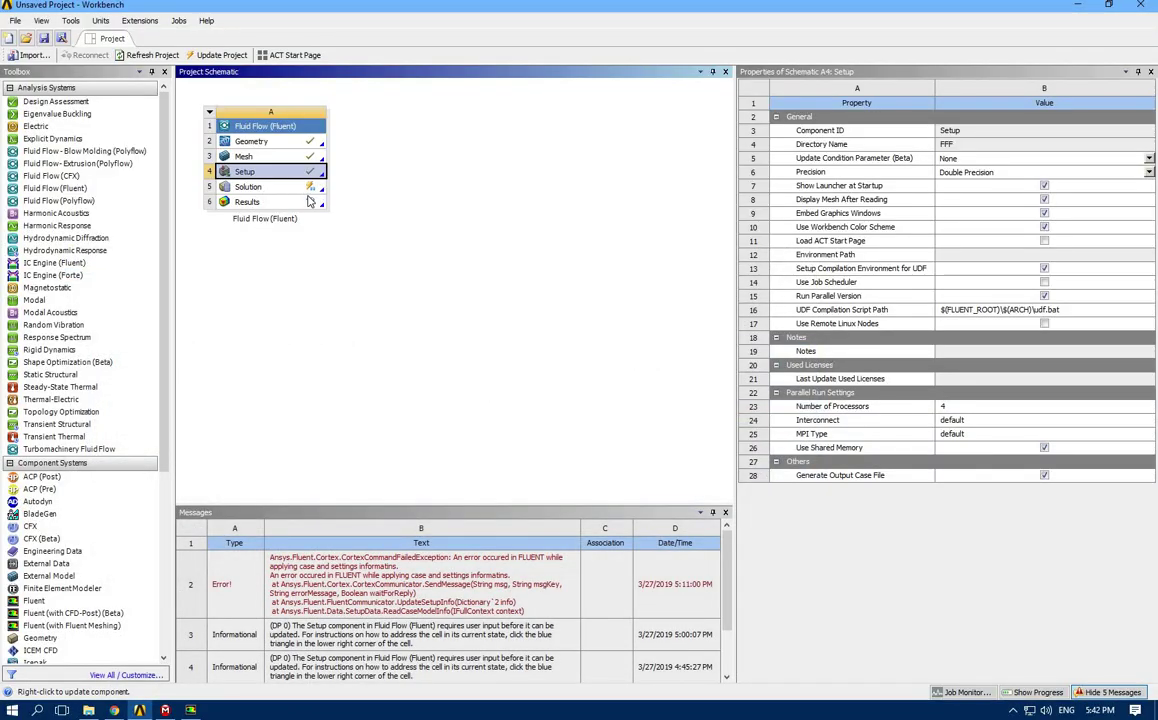
{"action": "double_click", "coordinate": [248, 202]}
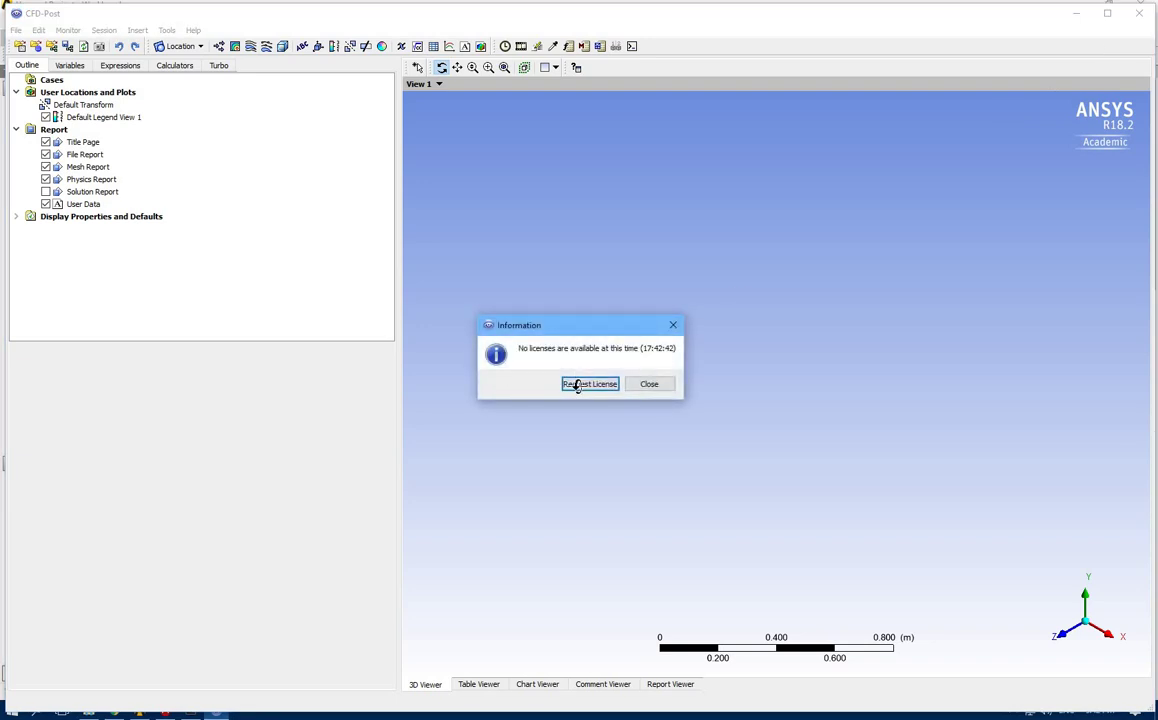
{"action": "left_click", "coordinate": [589, 384]}
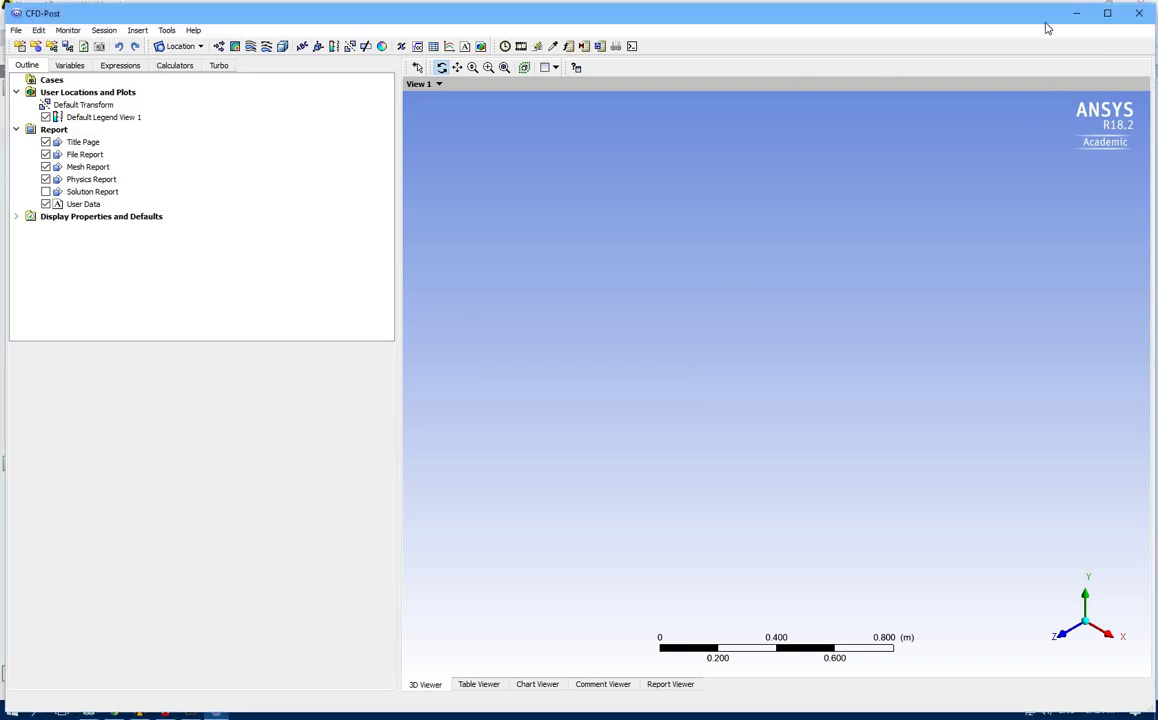
{"action": "double_click", "coordinate": [985, 13]}
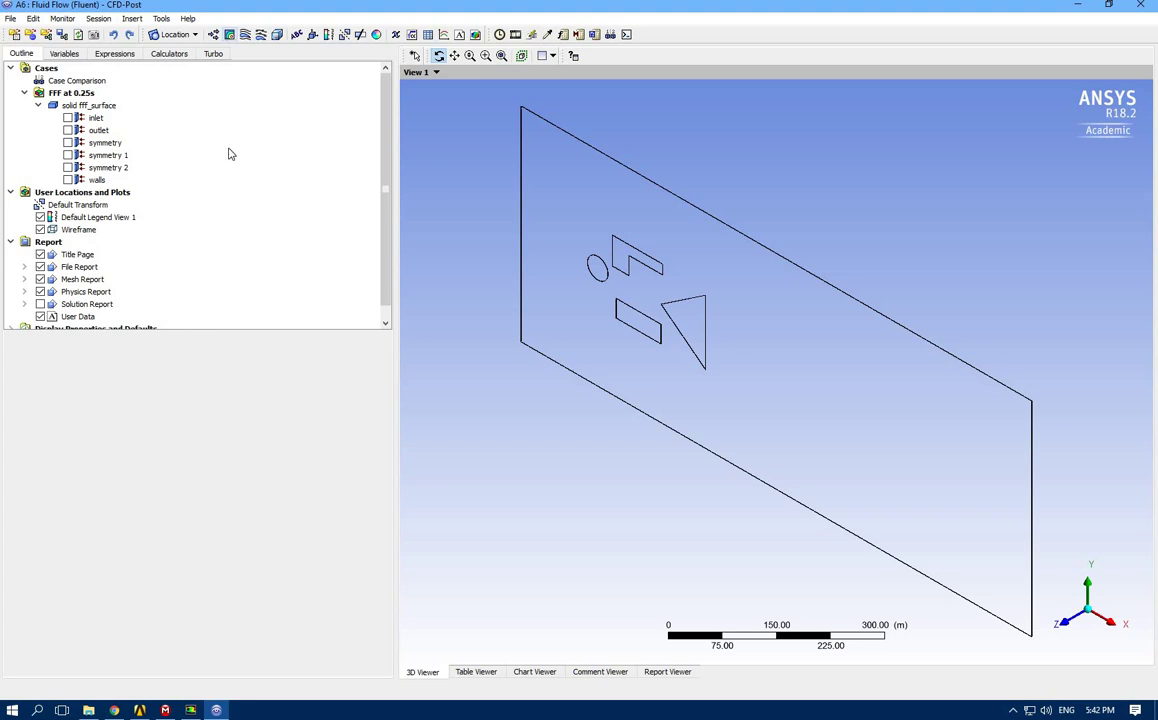
Step: Create a Velocity contour on symmetry 1 with 200 contours and orient the view to face the XY plane
{"action": "left_click", "coordinate": [229, 34]}
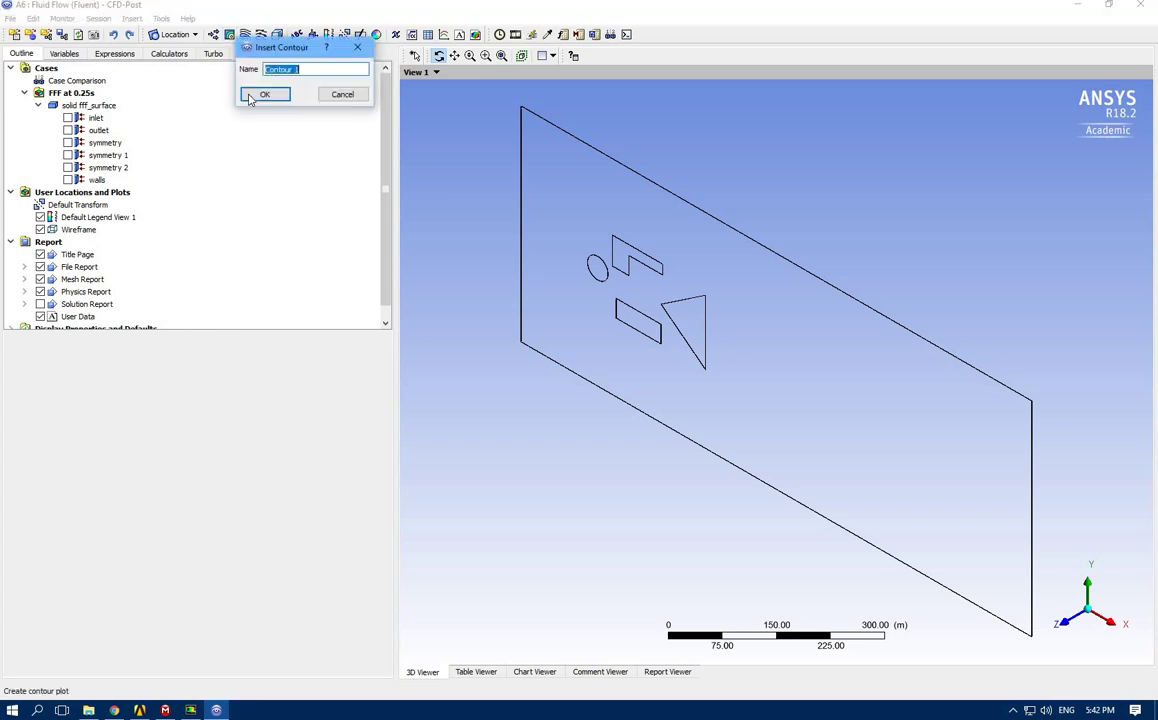
{"action": "left_click", "coordinate": [256, 95]}
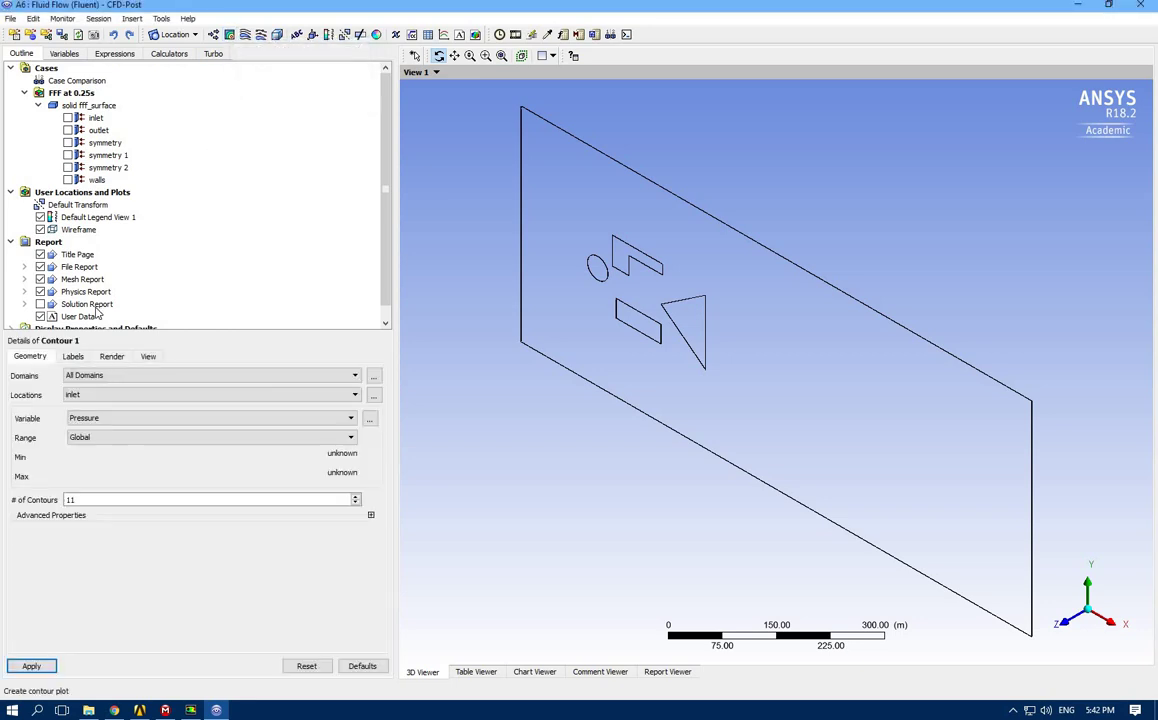
{"action": "left_click", "coordinate": [1043, 619]}
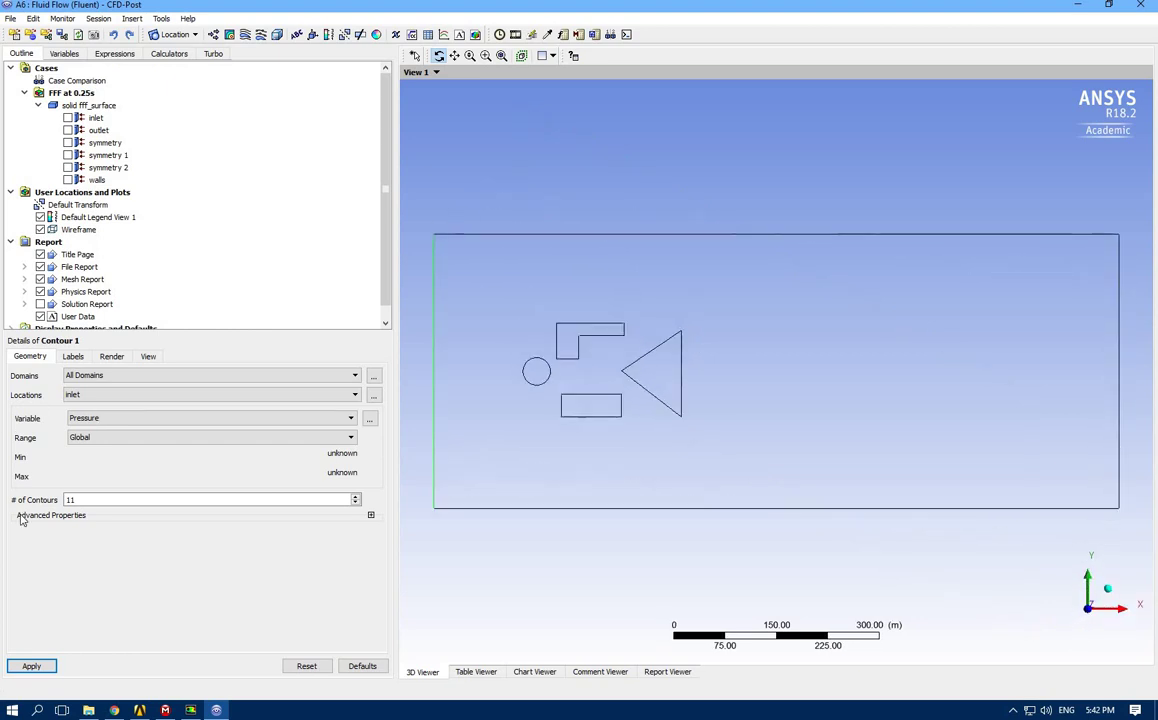
{"action": "left_click", "coordinate": [88, 397]}
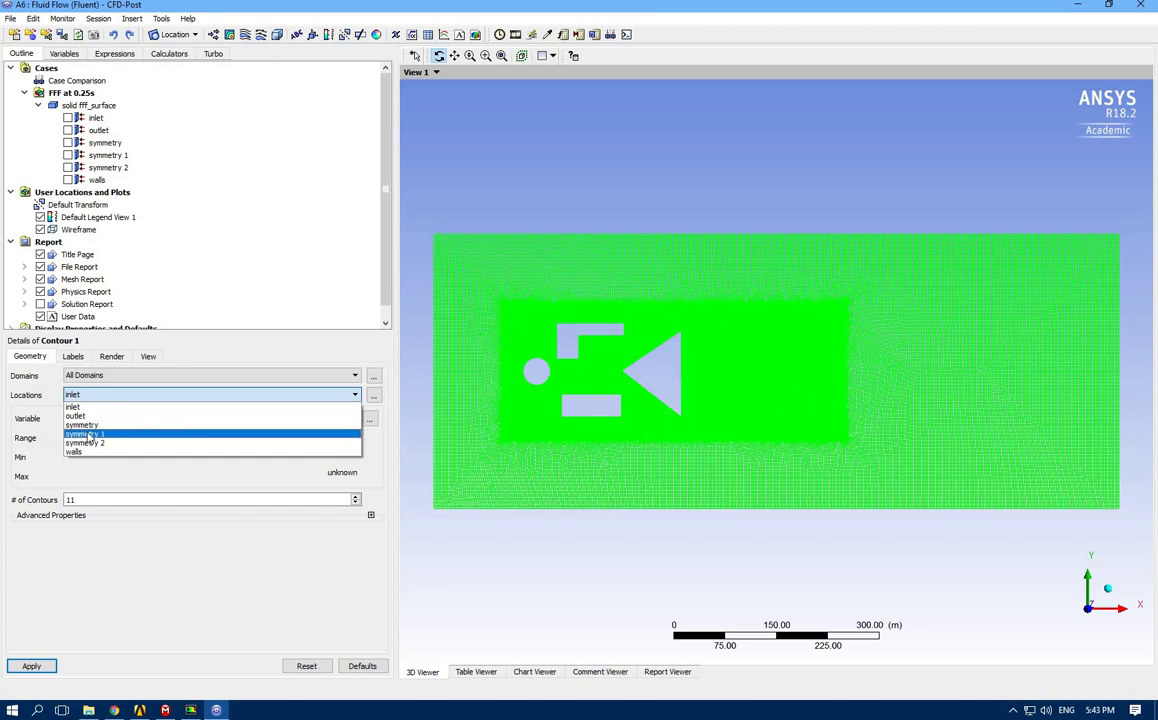
{"action": "left_click", "coordinate": [90, 435]}
{"action": "left_click", "coordinate": [85, 418]}
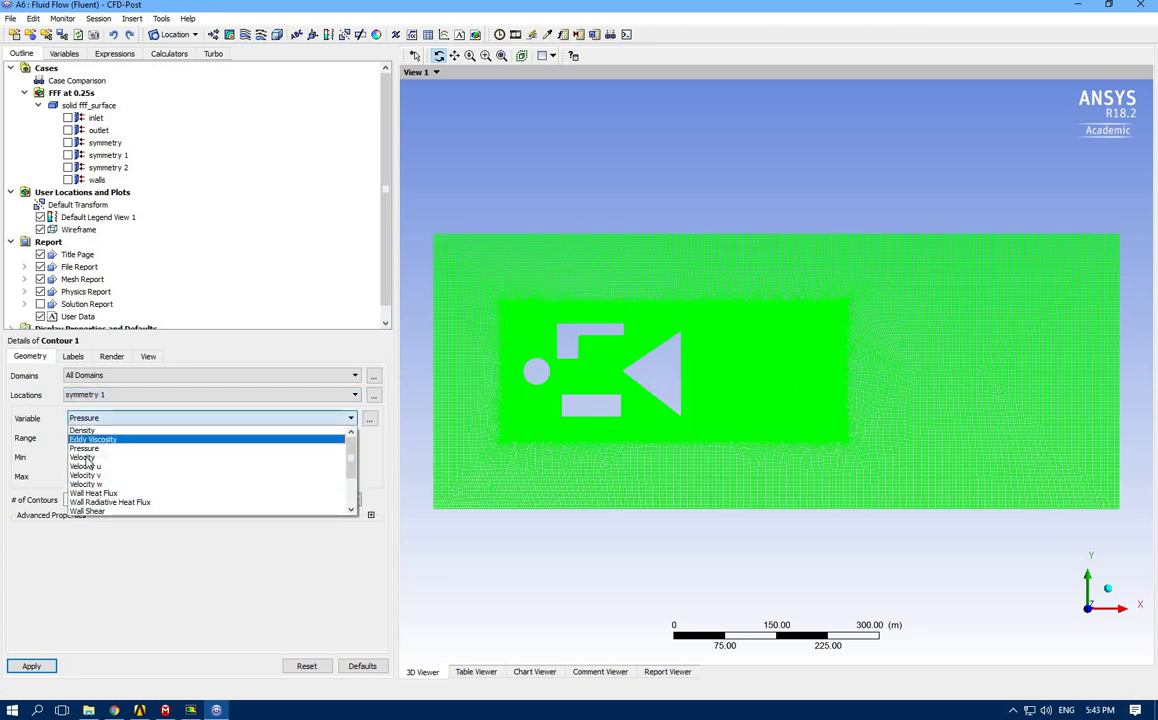
{"action": "left_click", "coordinate": [85, 457]}
{"action": "key", "text": "ctrl+a"}
{"action": "type", "text": "200"}
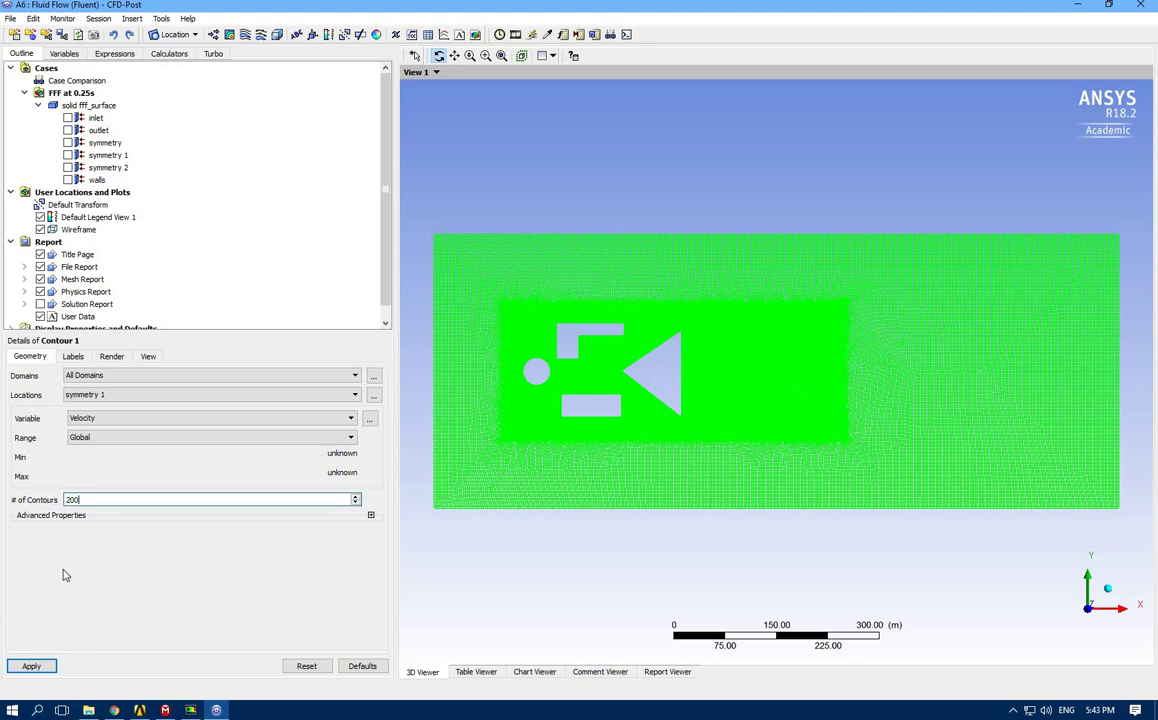
{"action": "left_click", "coordinate": [30, 666]}
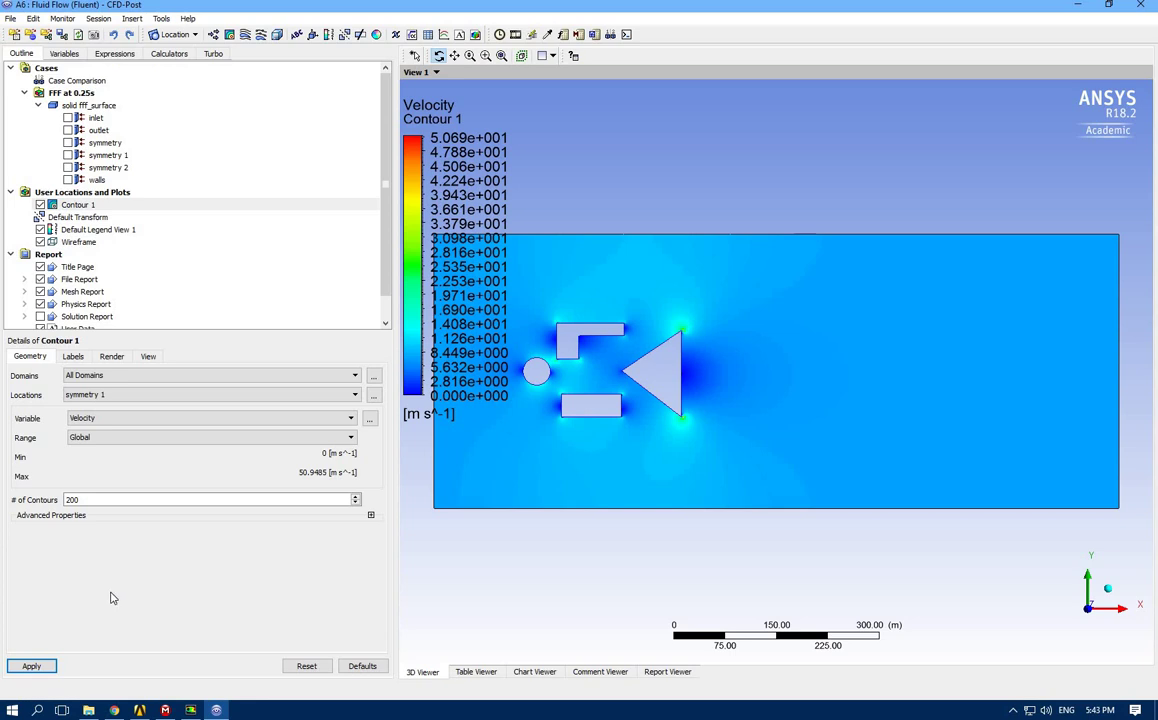
Step: Reduce the velocity contour plot's number of contours to 50
{"action": "double_click", "coordinate": [70, 499]}
{"action": "type", "text": "50"}
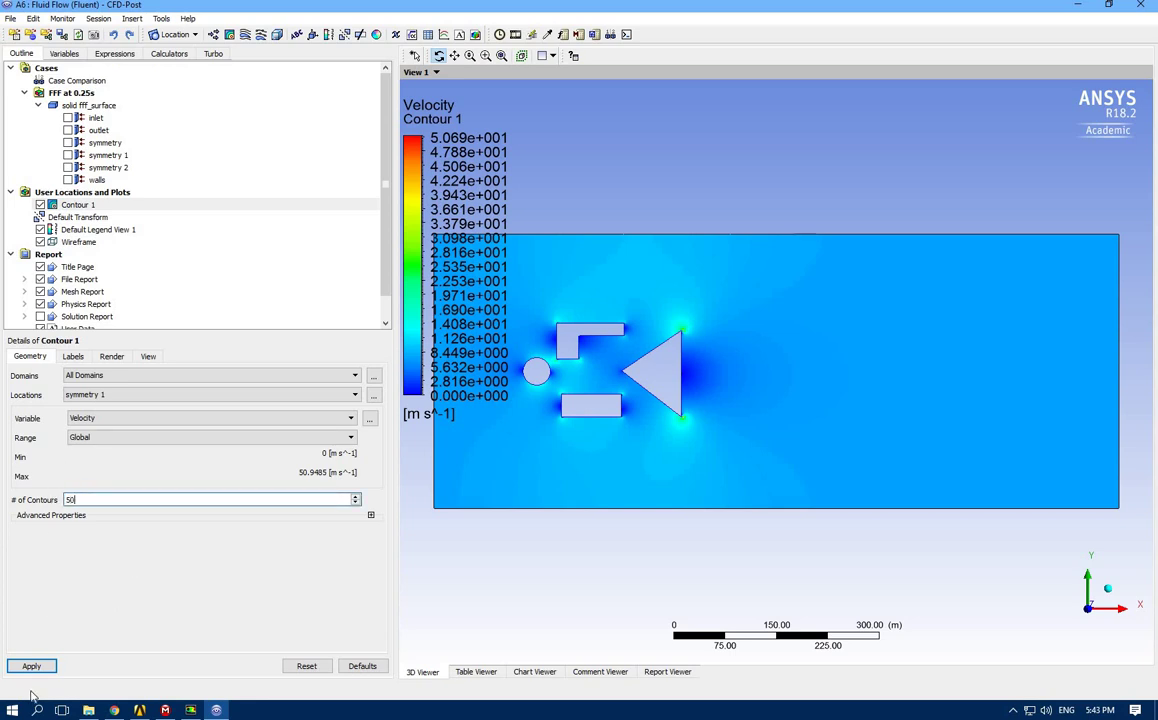
{"action": "left_click", "coordinate": [31, 667]}
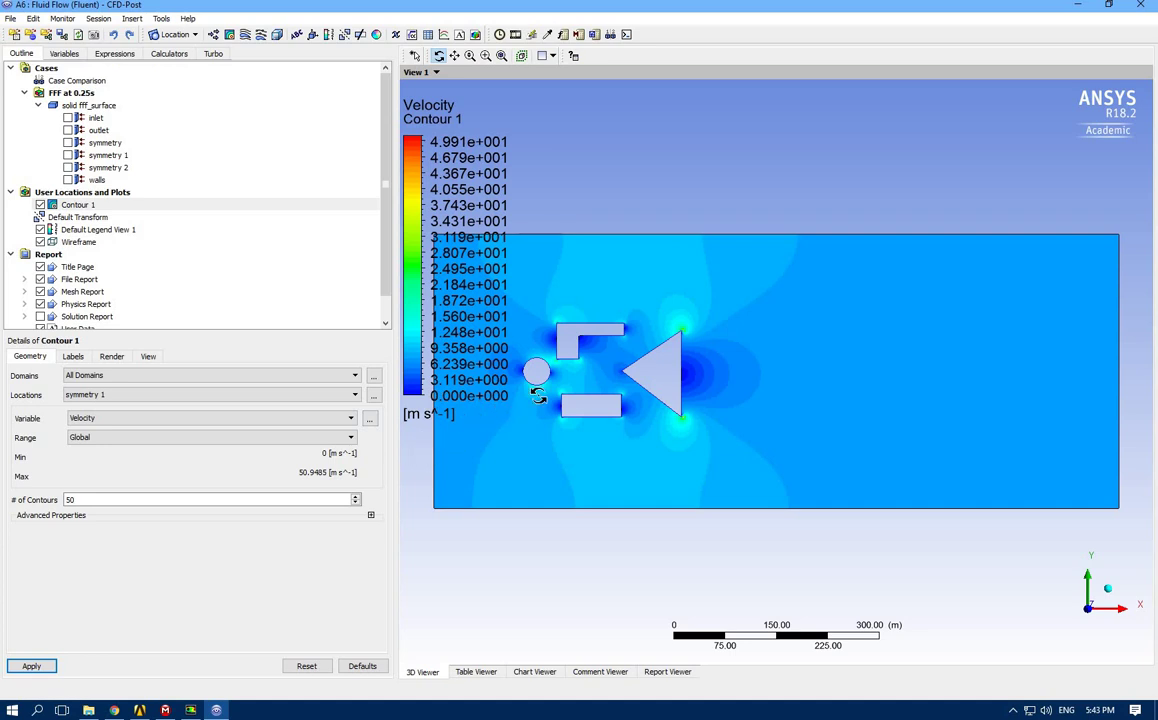
Step: Apply the Greyscale color map to the velocity contour plot
{"action": "left_click", "coordinate": [371, 516]}
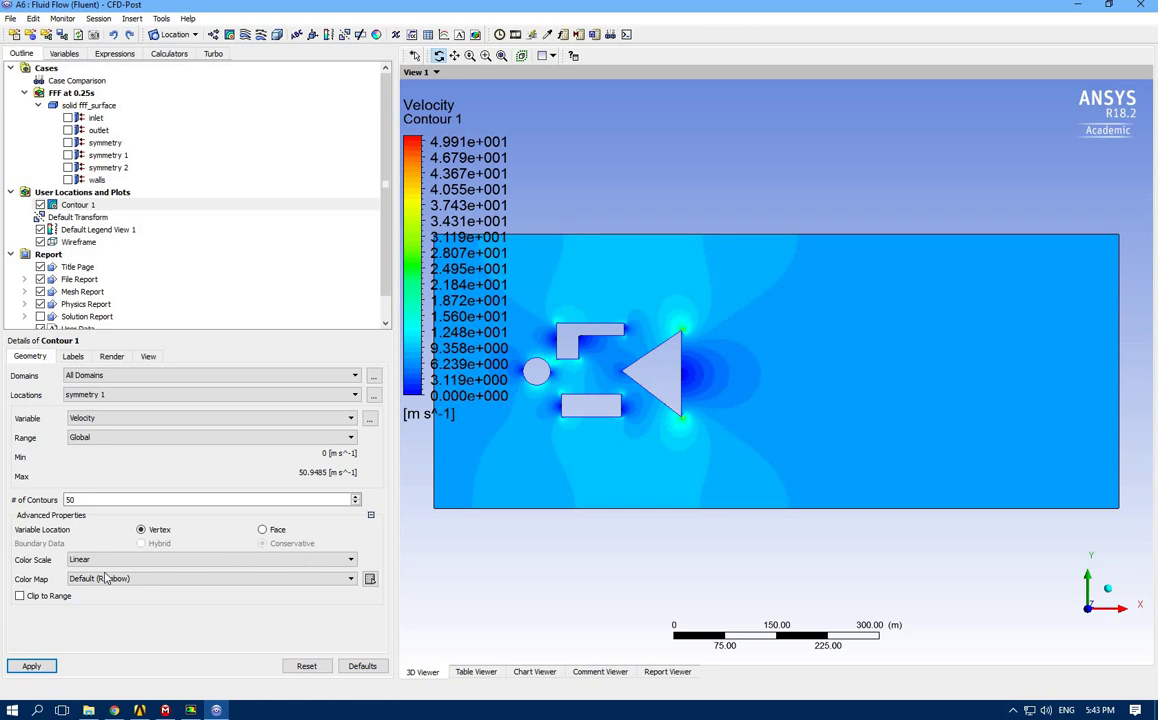
{"action": "left_click", "coordinate": [275, 579]}
{"action": "scroll", "coordinate": [196, 620], "scroll_direction": "down", "scroll_amount": 1}
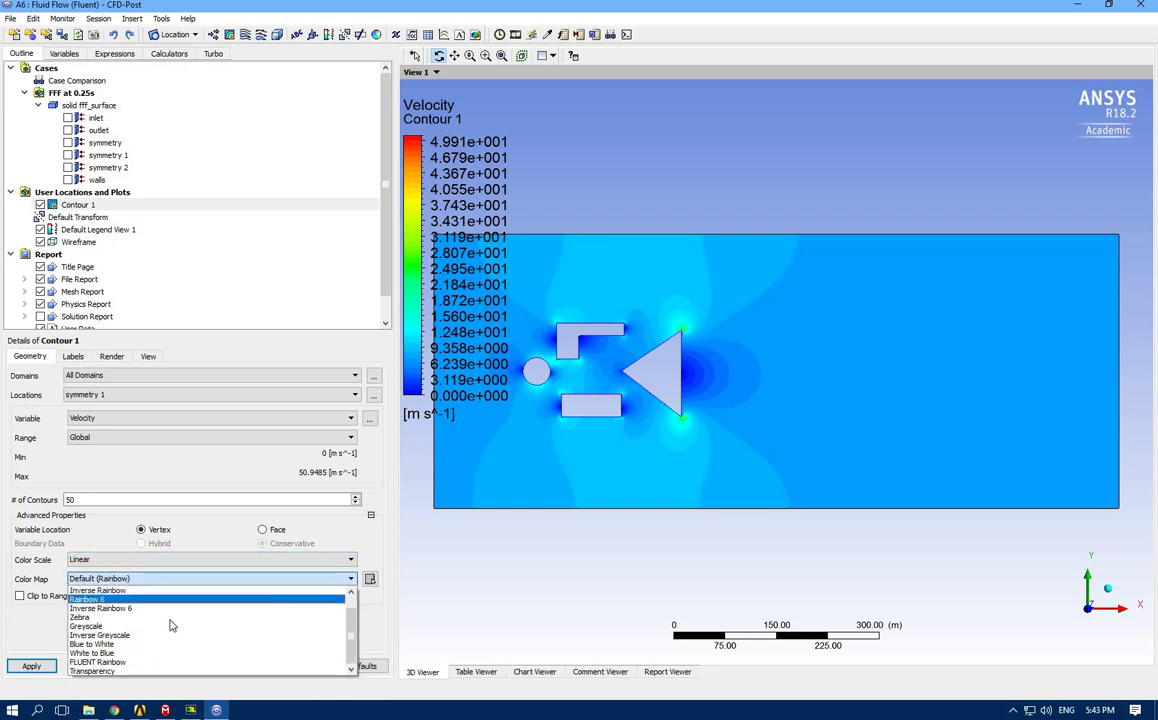
{"action": "left_click", "coordinate": [155, 626]}
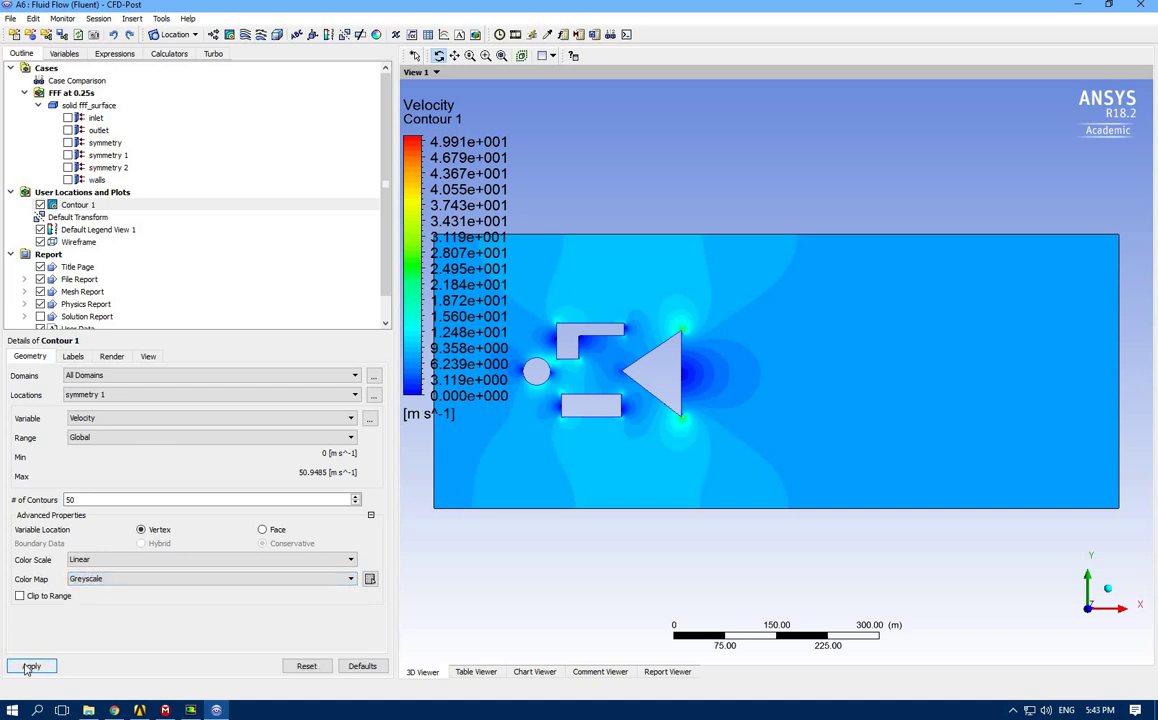
{"action": "left_click", "coordinate": [31, 666]}
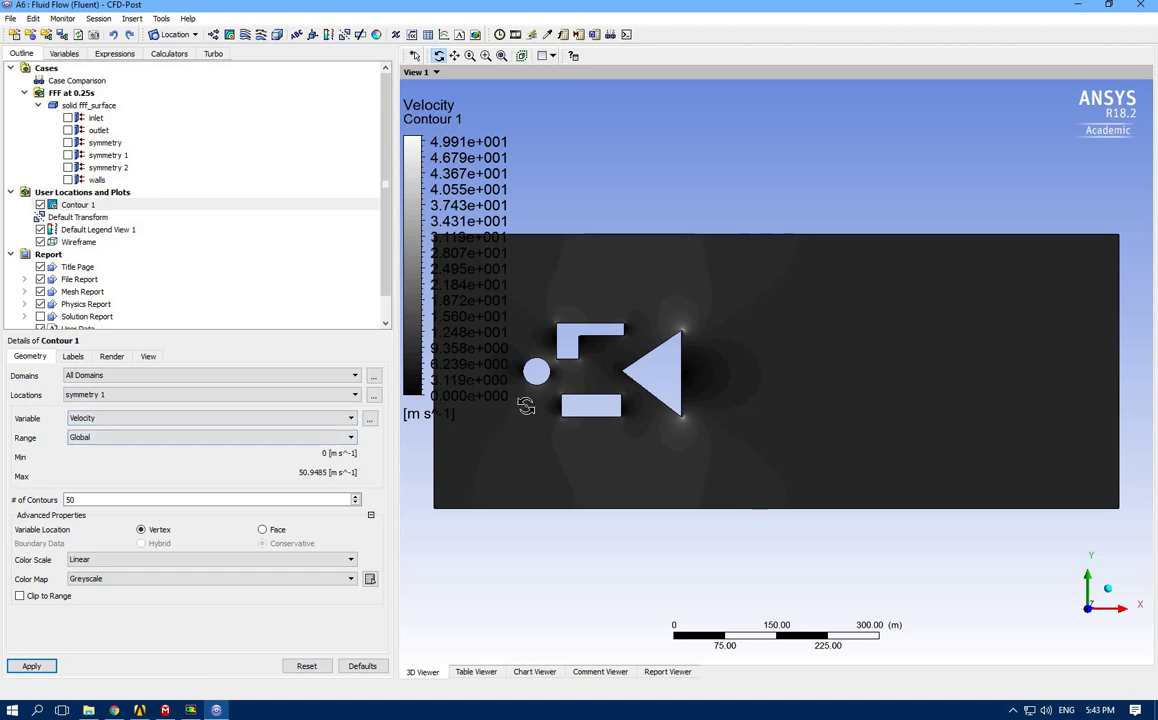
{"action": "scroll", "coordinate": [541, 413], "scroll_direction": "up", "scroll_amount": 2}
{"action": "scroll", "coordinate": [487, 388], "scroll_direction": "down", "scroll_amount": 3}
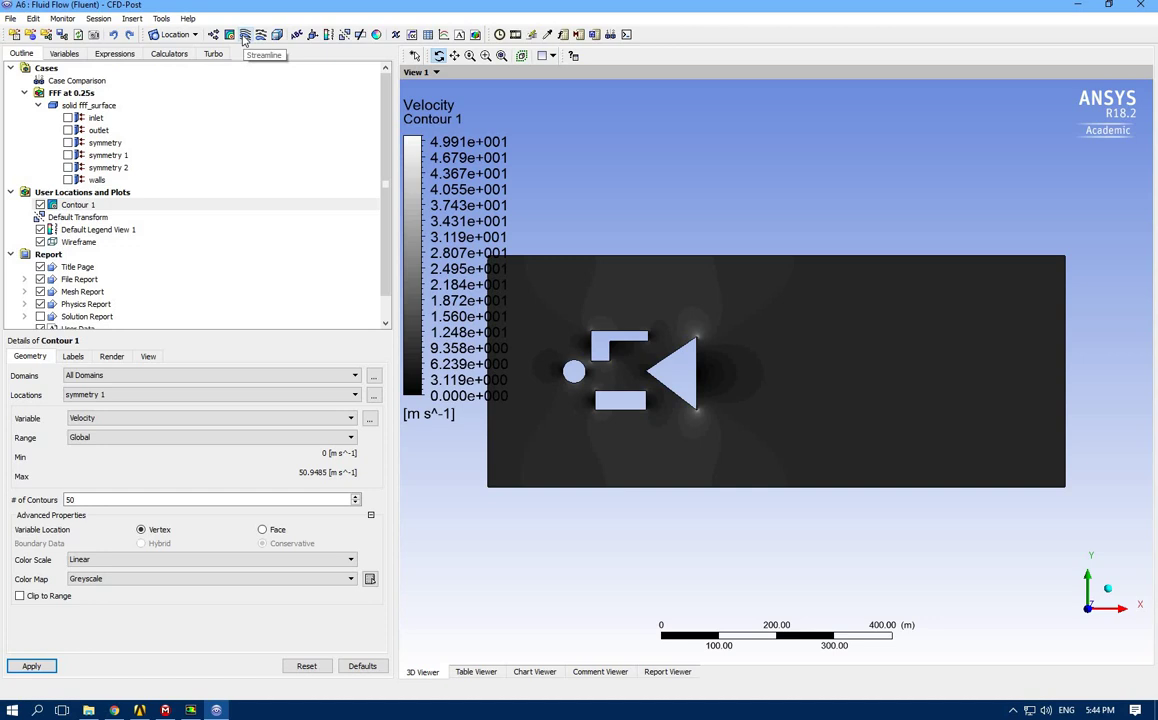
Step: Create a 3D streamline plot of Velocity starting from the inlet, and hide Contour 1
{"action": "left_click", "coordinate": [245, 35]}
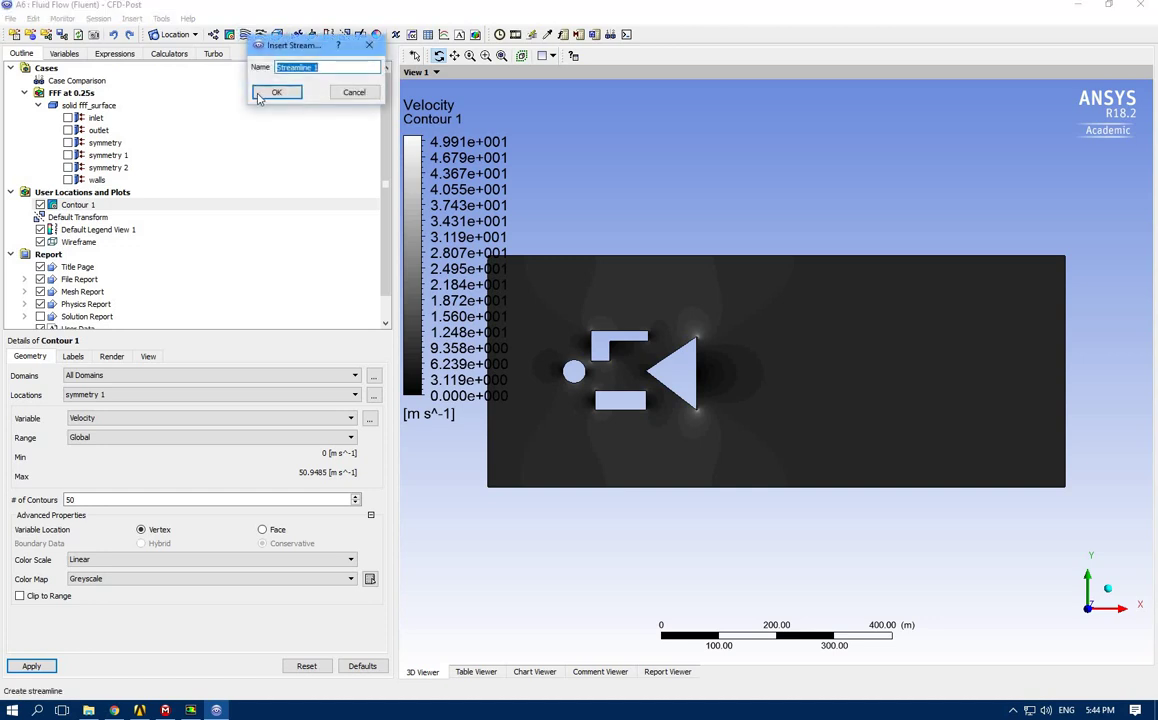
{"action": "left_click", "coordinate": [255, 88]}
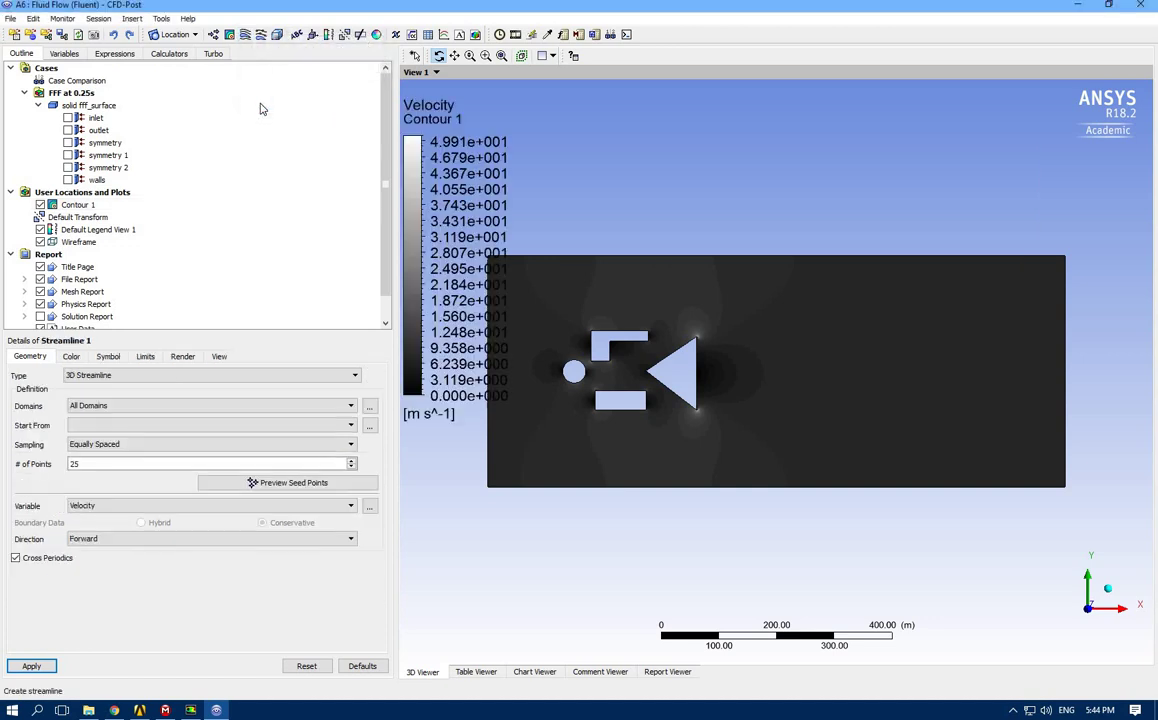
{"action": "left_click", "coordinate": [97, 428]}
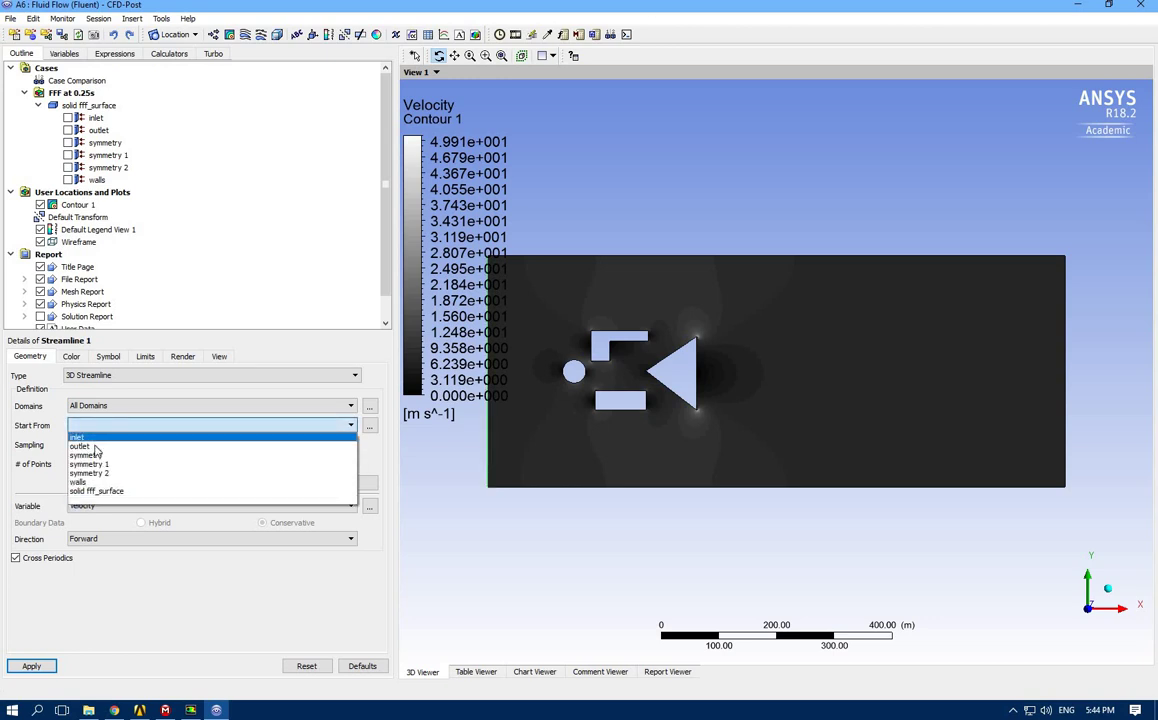
{"action": "left_click", "coordinate": [80, 437]}
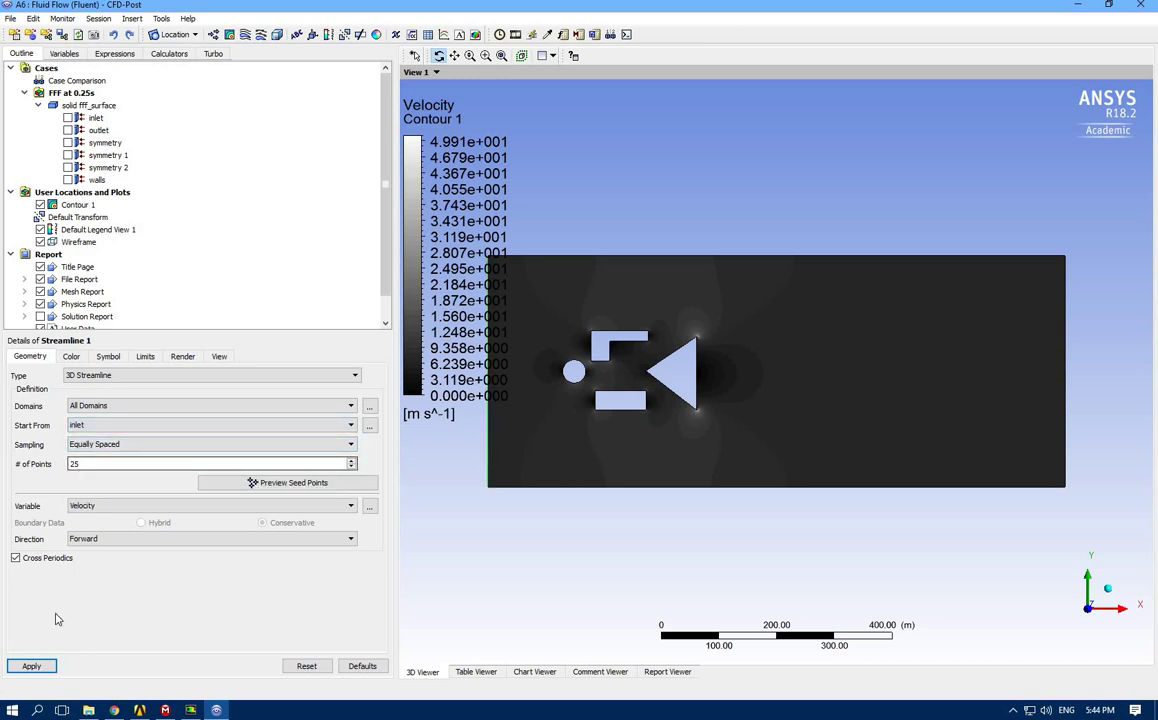
{"action": "left_click", "coordinate": [27, 667]}
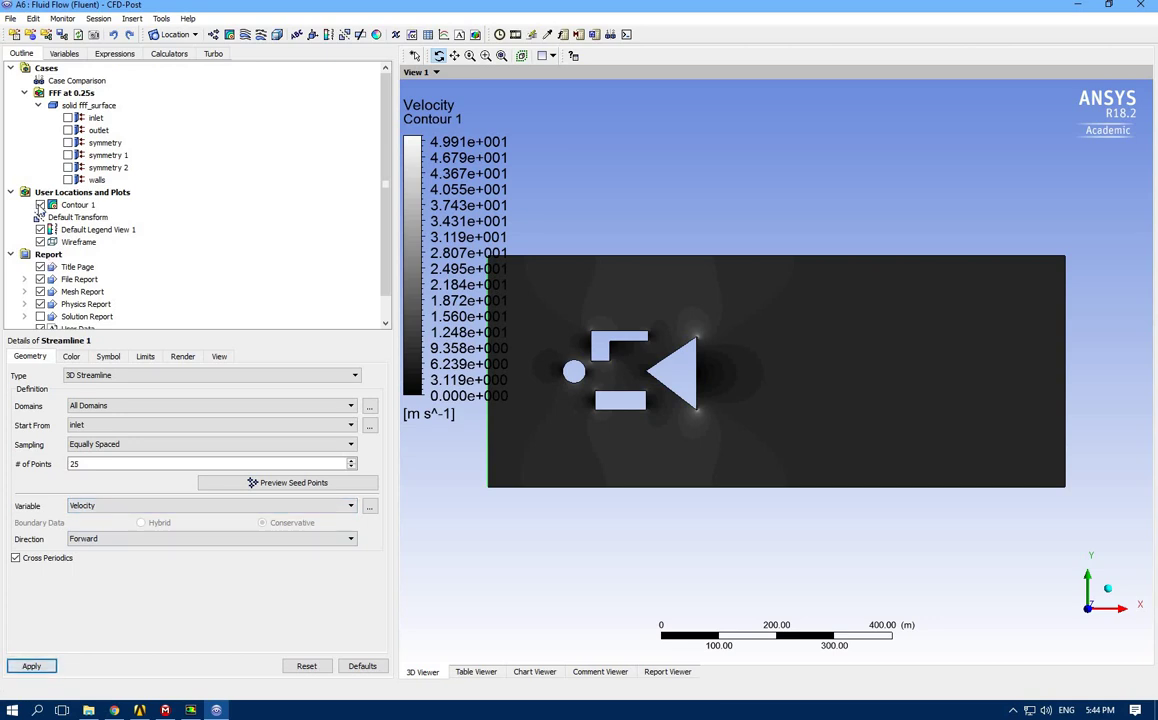
{"action": "left_click", "coordinate": [40, 205]}
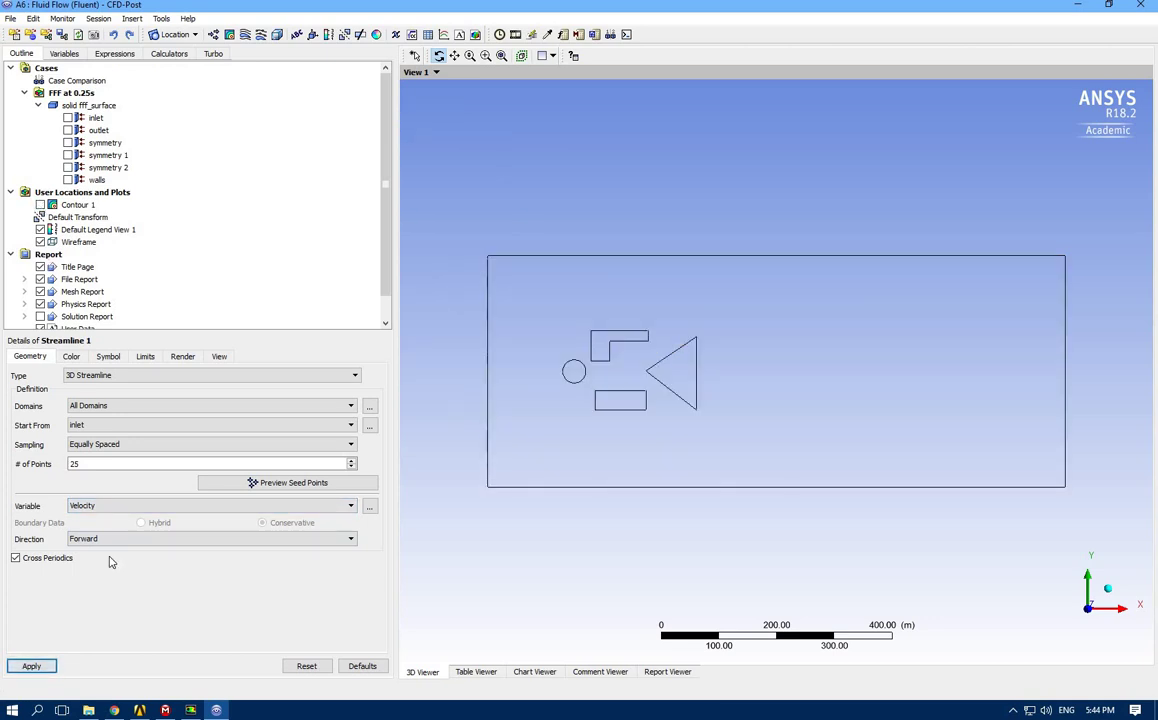
{"action": "left_click", "coordinate": [32, 666]}
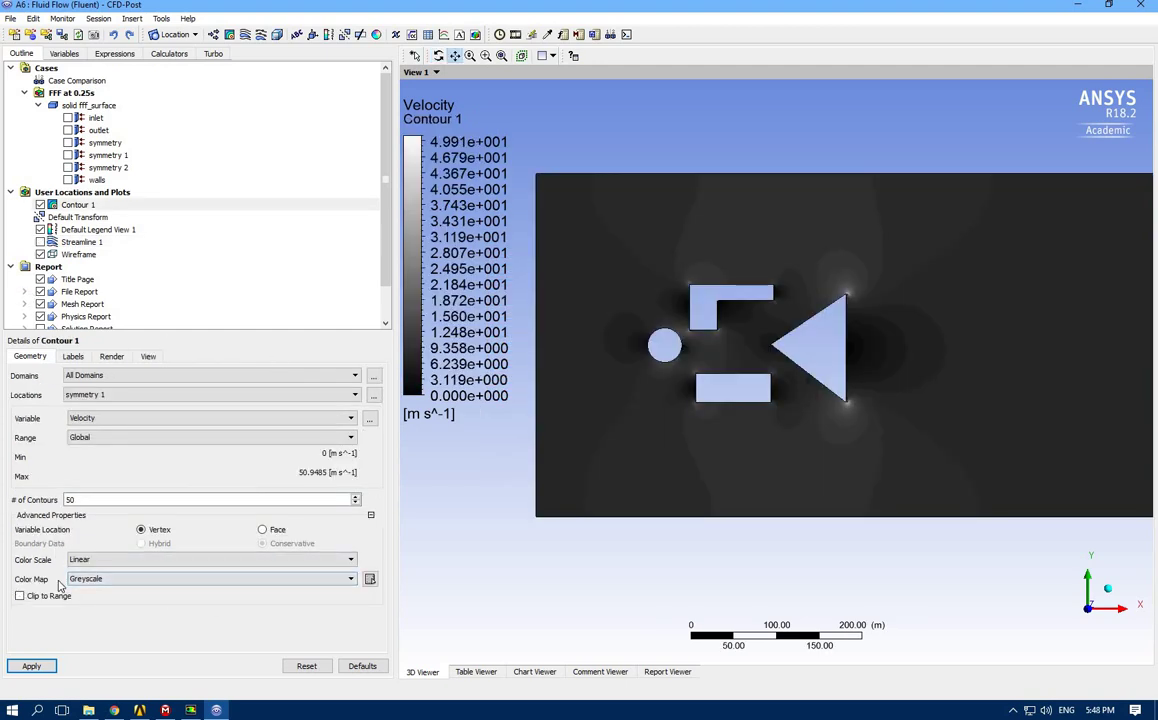
Step: Apply the Zebra color map to Contour 1
{"action": "left_click", "coordinate": [113, 580]}
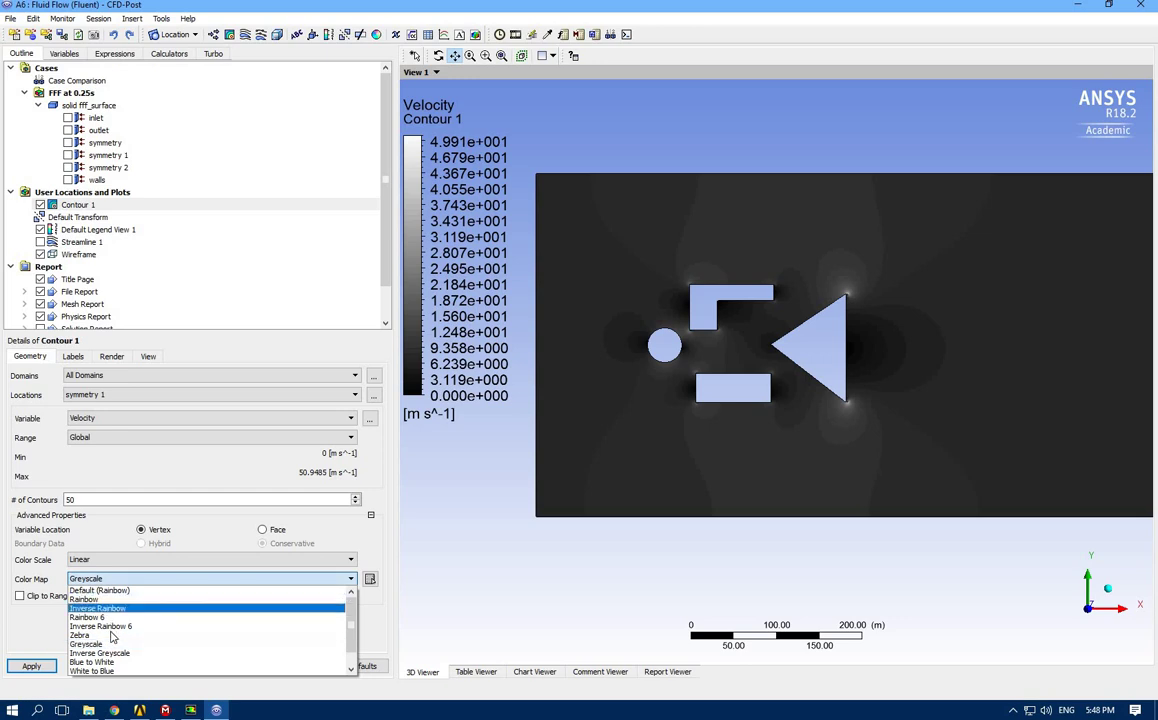
{"action": "left_click", "coordinate": [110, 636]}
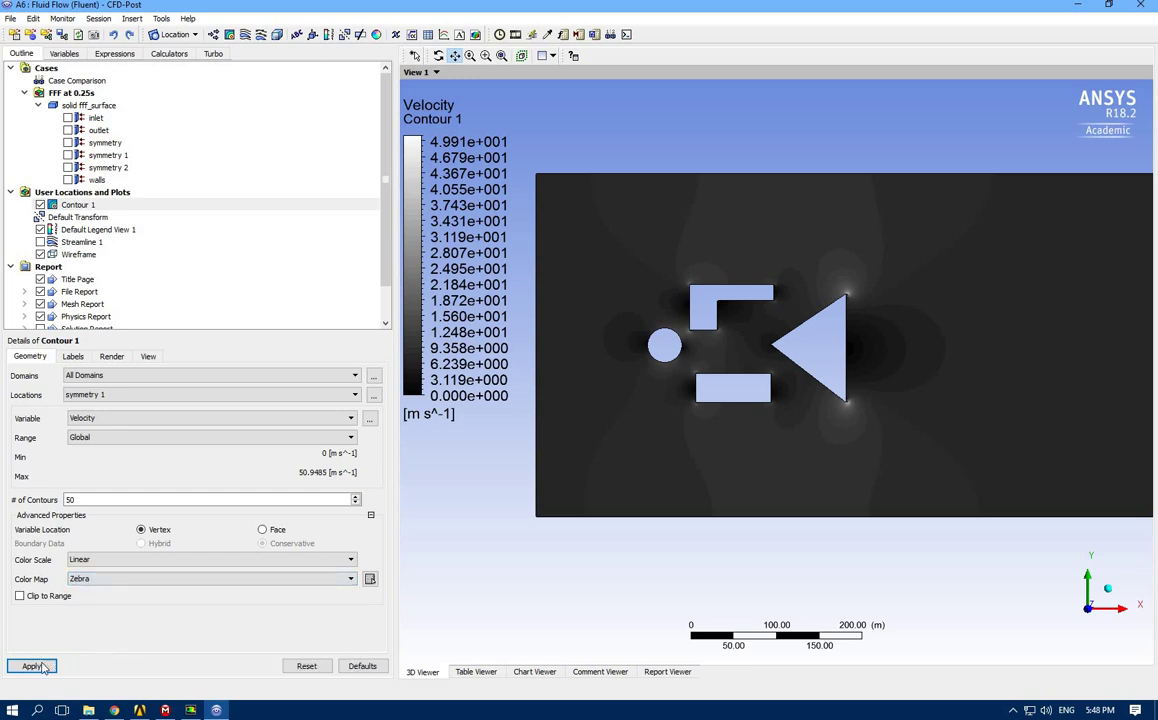
{"action": "left_click", "coordinate": [41, 666]}
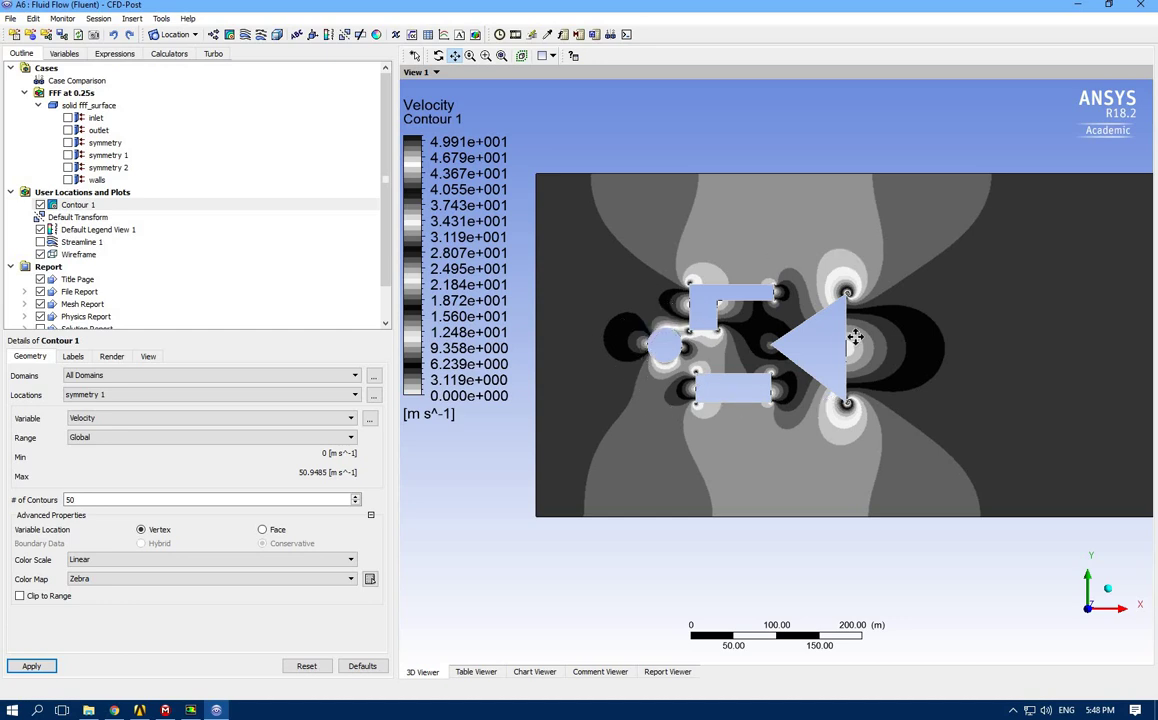
Step: Apply the Blue to White color map to Contour 1 and inspect the flow around the obstacles up close
{"action": "left_click", "coordinate": [105, 580]}
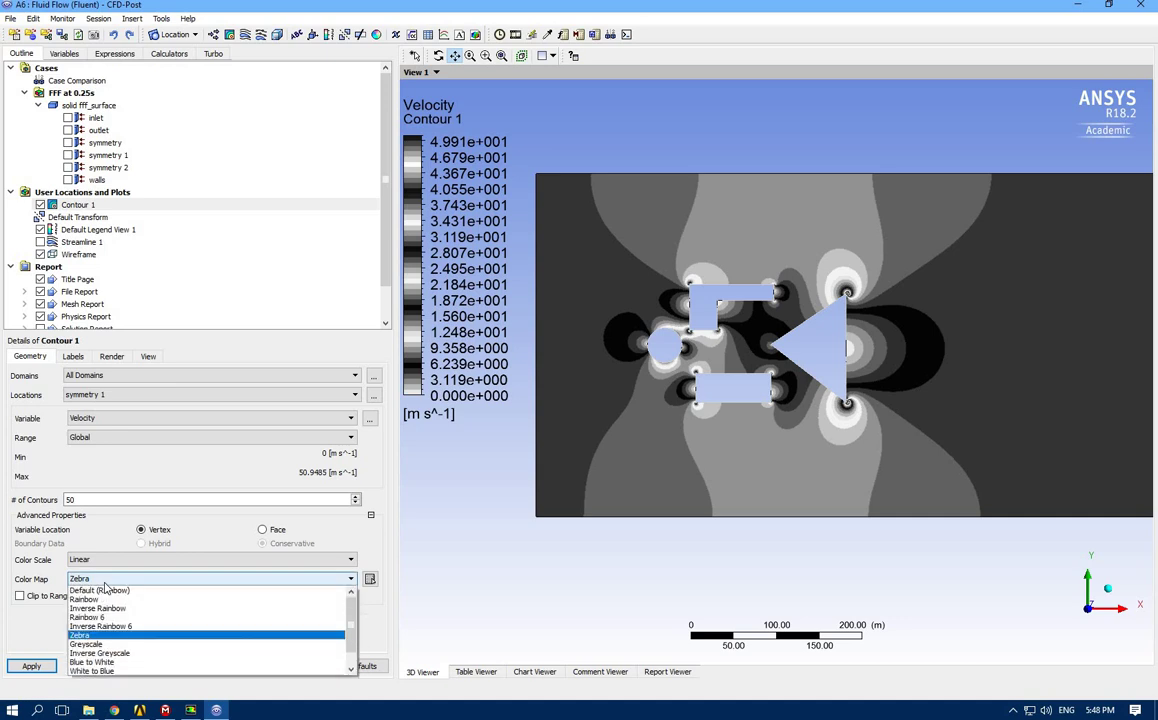
{"action": "left_click", "coordinate": [125, 666]}
{"action": "left_click", "coordinate": [31, 666]}
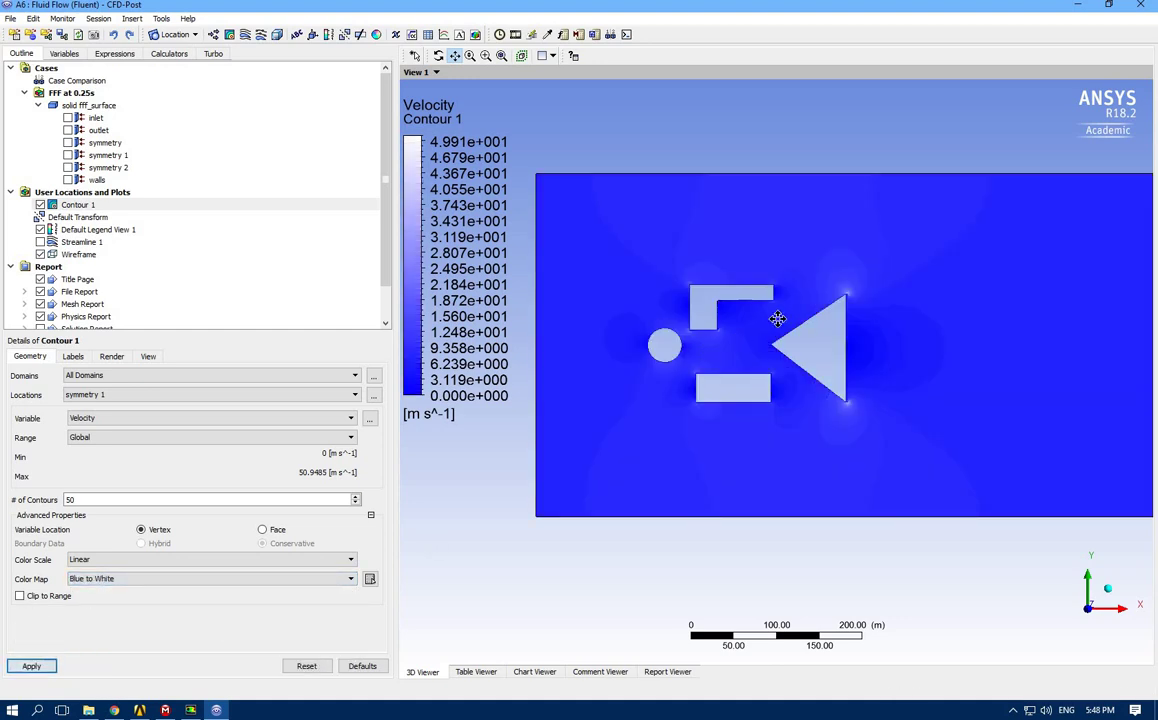
{"action": "scroll", "coordinate": [852, 317], "scroll_direction": "up", "scroll_amount": 2}
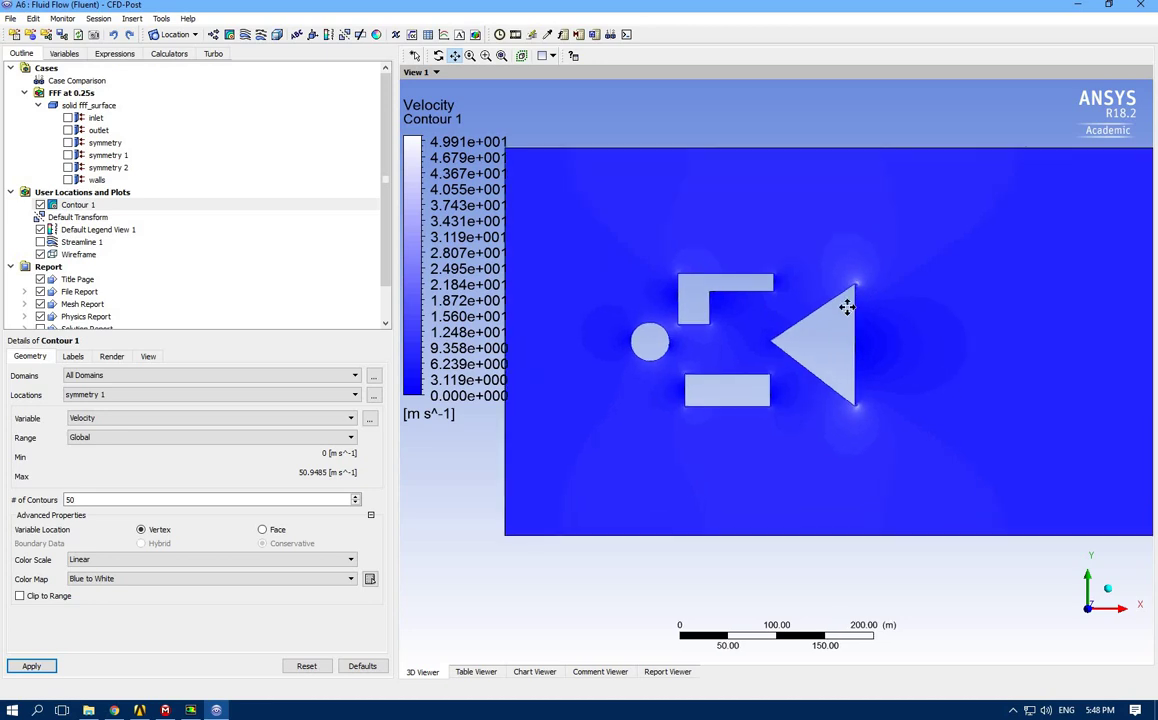
{"action": "scroll", "coordinate": [846, 307], "scroll_direction": "up", "scroll_amount": 2}
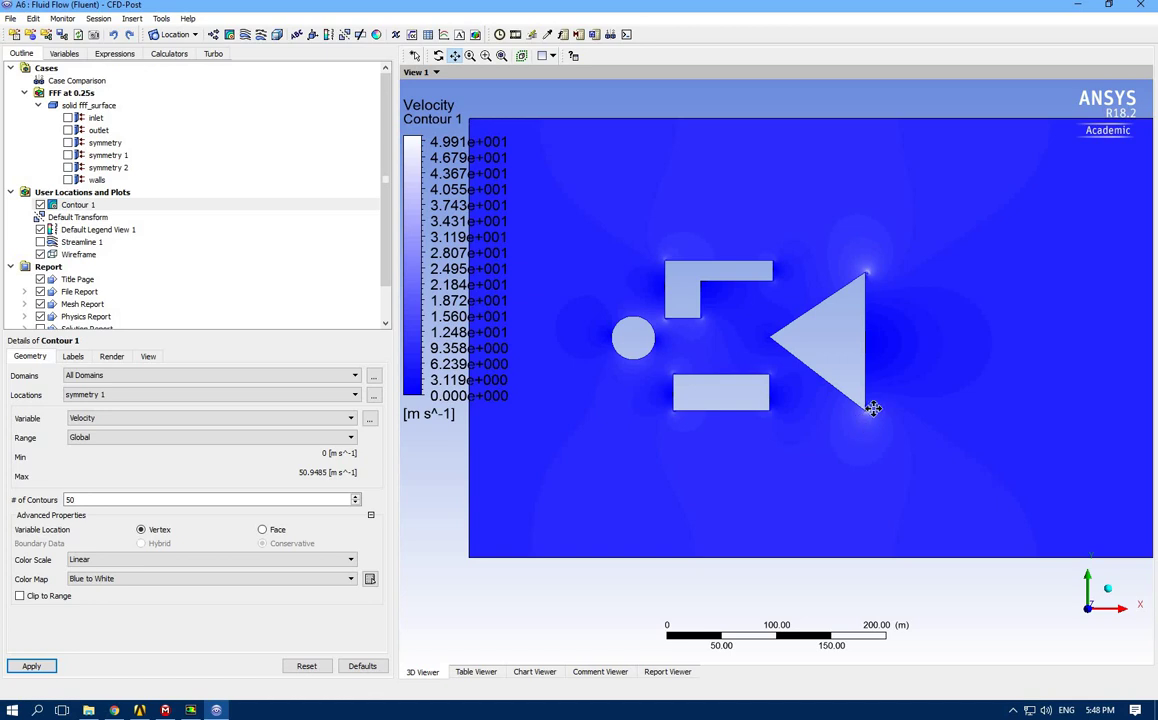
Step: Apply the Greyscale color map to Contour 1
{"action": "scroll", "coordinate": [518, 321], "scroll_direction": "up", "scroll_amount": 2}
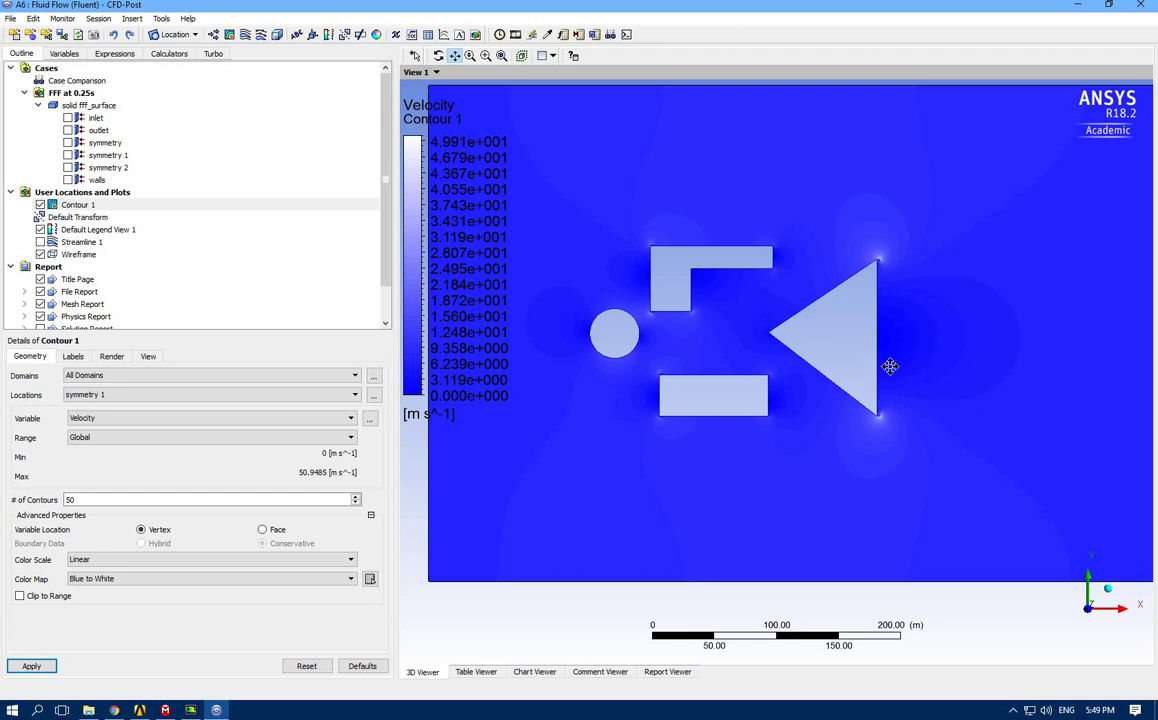
{"action": "left_click", "coordinate": [116, 579]}
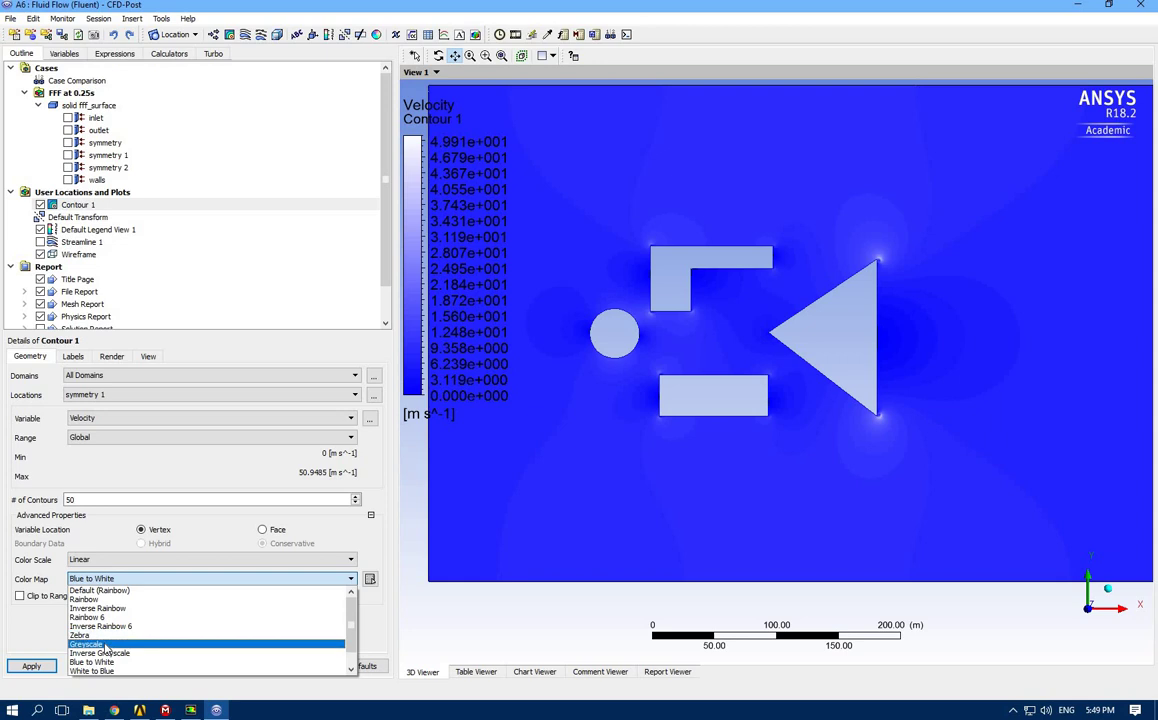
{"action": "key", "text": "Return"}
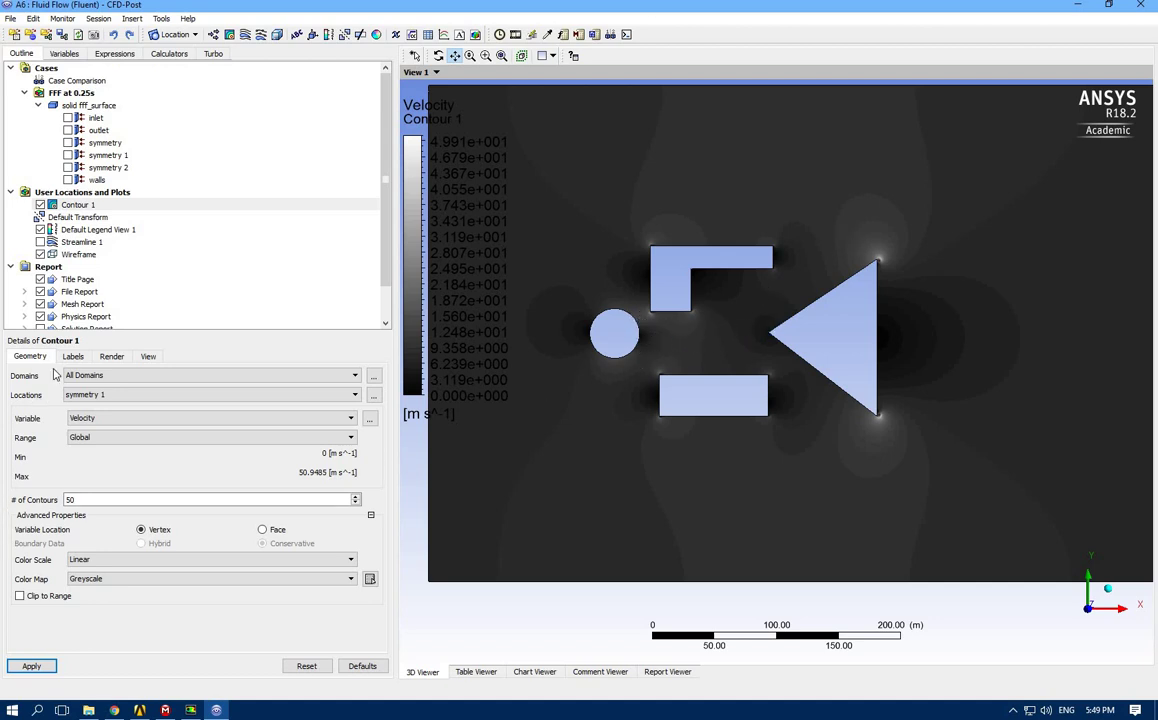
Step: Hide Contour 1, display Streamline 1 and bring up its details
{"action": "left_click", "coordinate": [40, 204]}
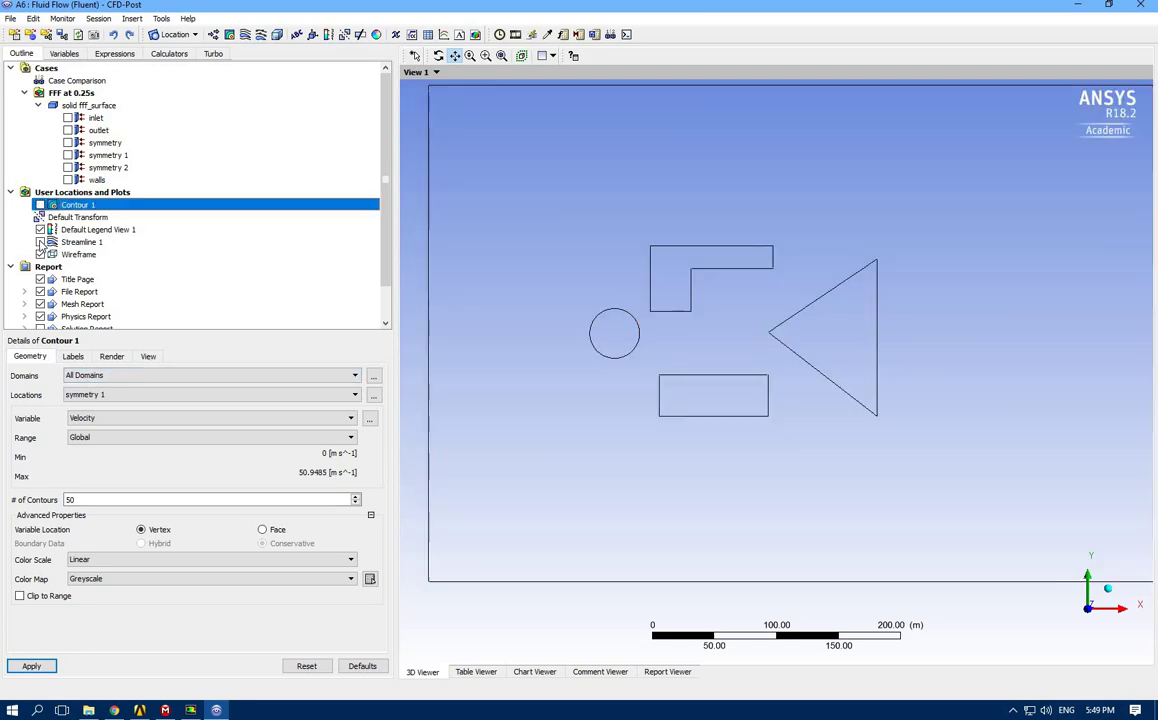
{"action": "left_click", "coordinate": [40, 241]}
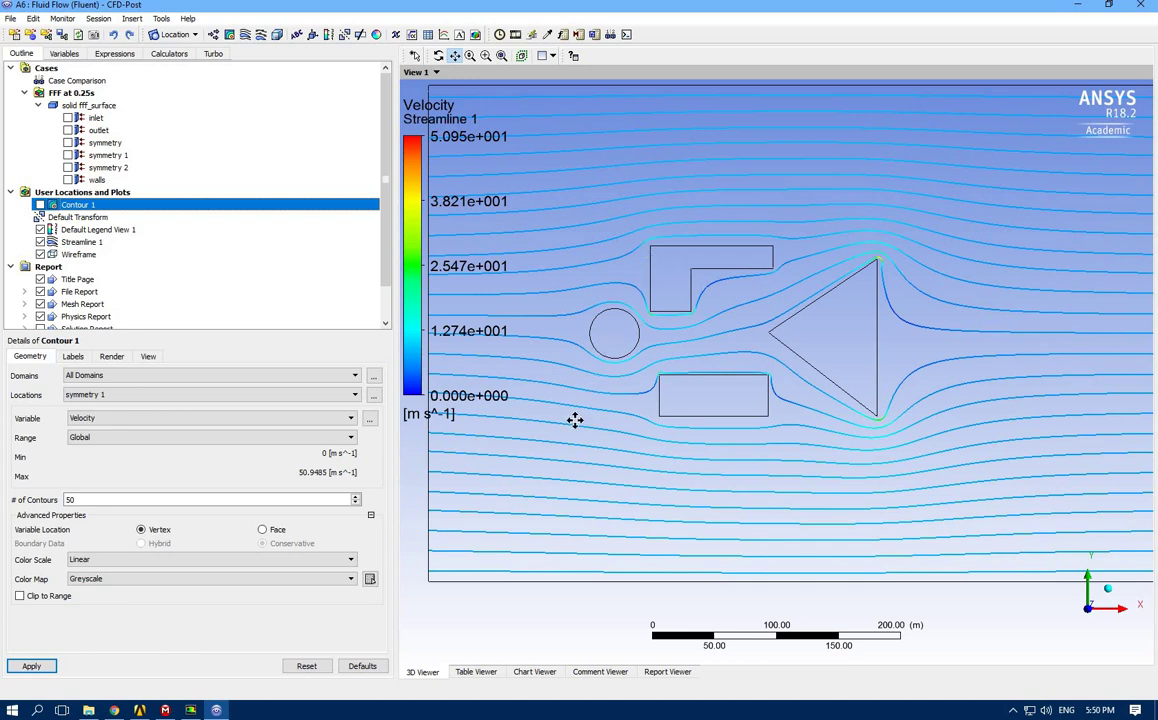
{"action": "left_click_drag", "start_coordinate": [549, 341], "coordinate": [546, 346]}
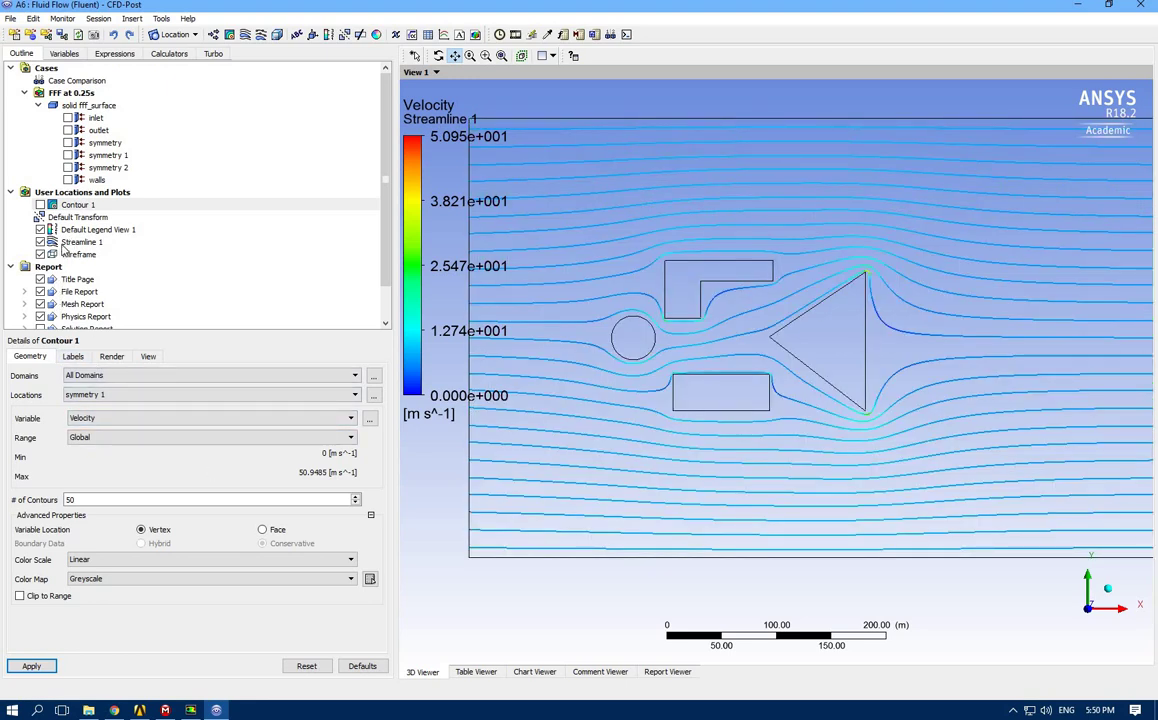
{"action": "left_click", "coordinate": [82, 243]}
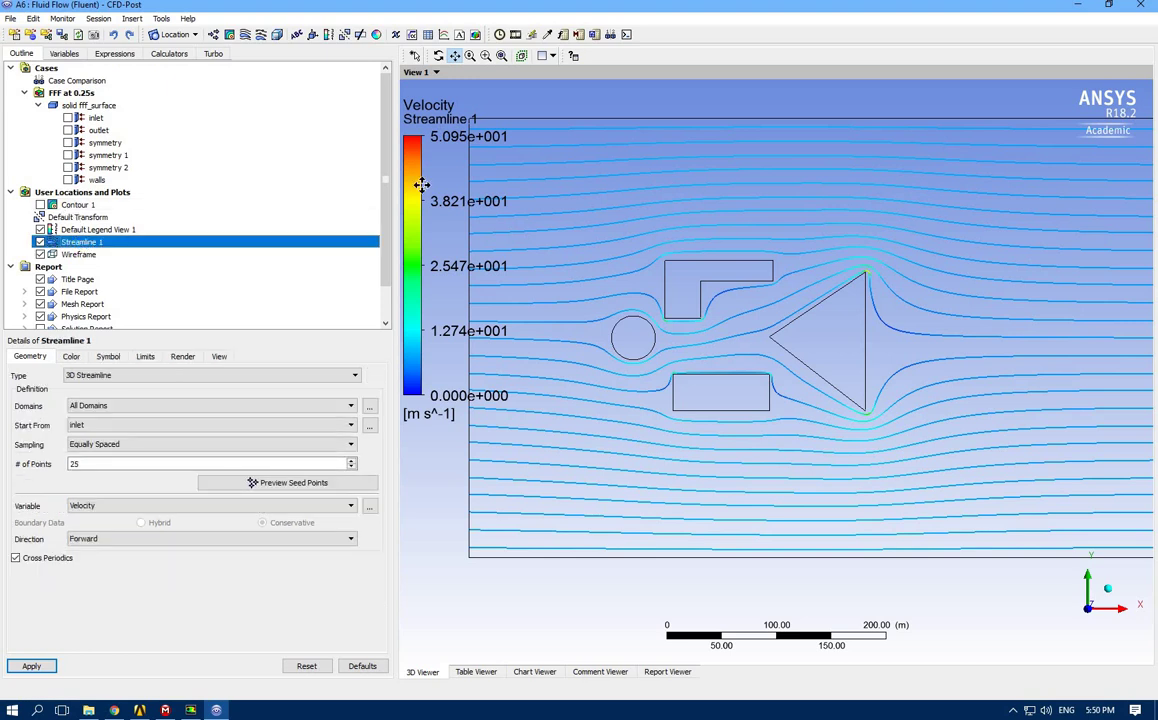
Step: Check which timesteps are available for the FFF case in the Timestep Selector
{"action": "left_click", "coordinate": [499, 35]}
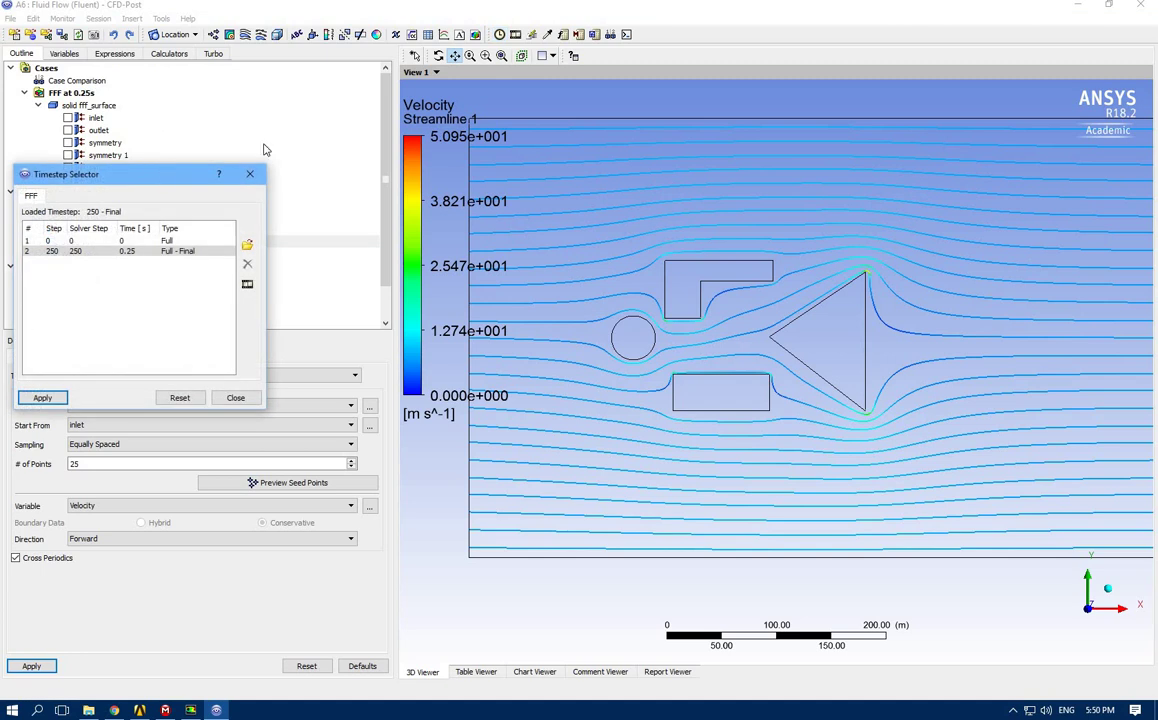
{"action": "left_click_drag", "start_coordinate": [156, 176], "coordinate": [265, 148]}
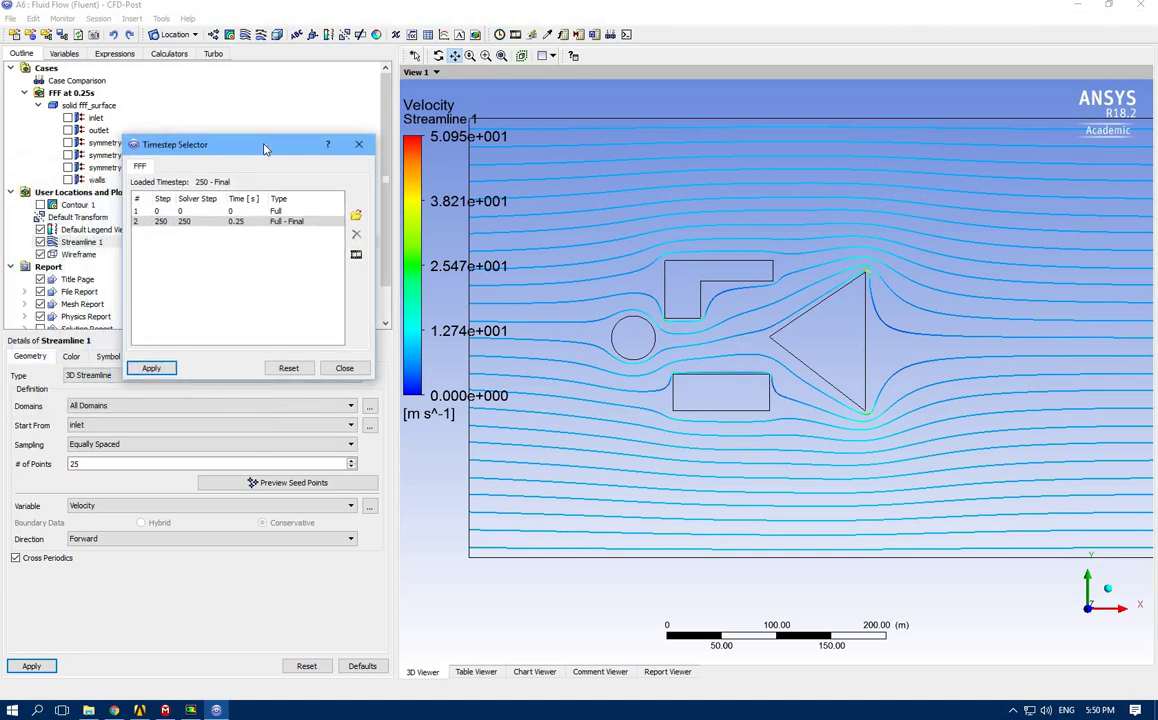
{"action": "left_click", "coordinate": [357, 146]}
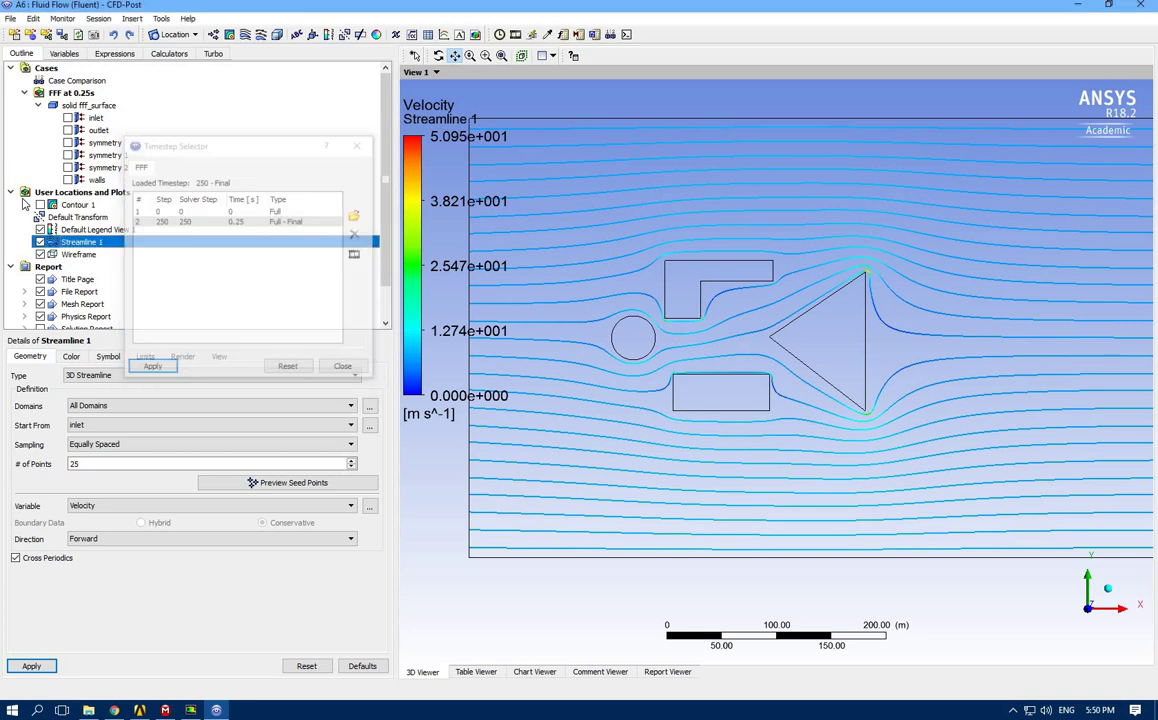
Step: Load the results file Building-0005.cas from the Desktop's ANSYS WORKSHOP\AP08\New Folder, opening it in a new view
{"action": "left_click", "coordinate": [11, 19]}
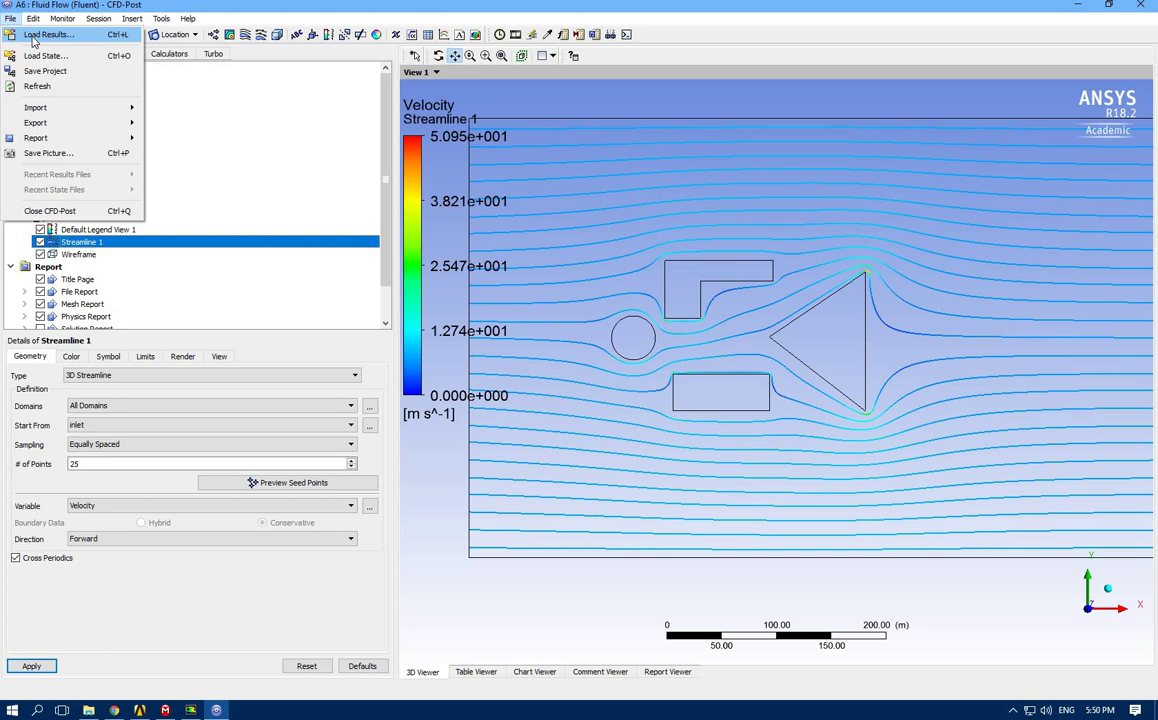
{"action": "left_click", "coordinate": [35, 37]}
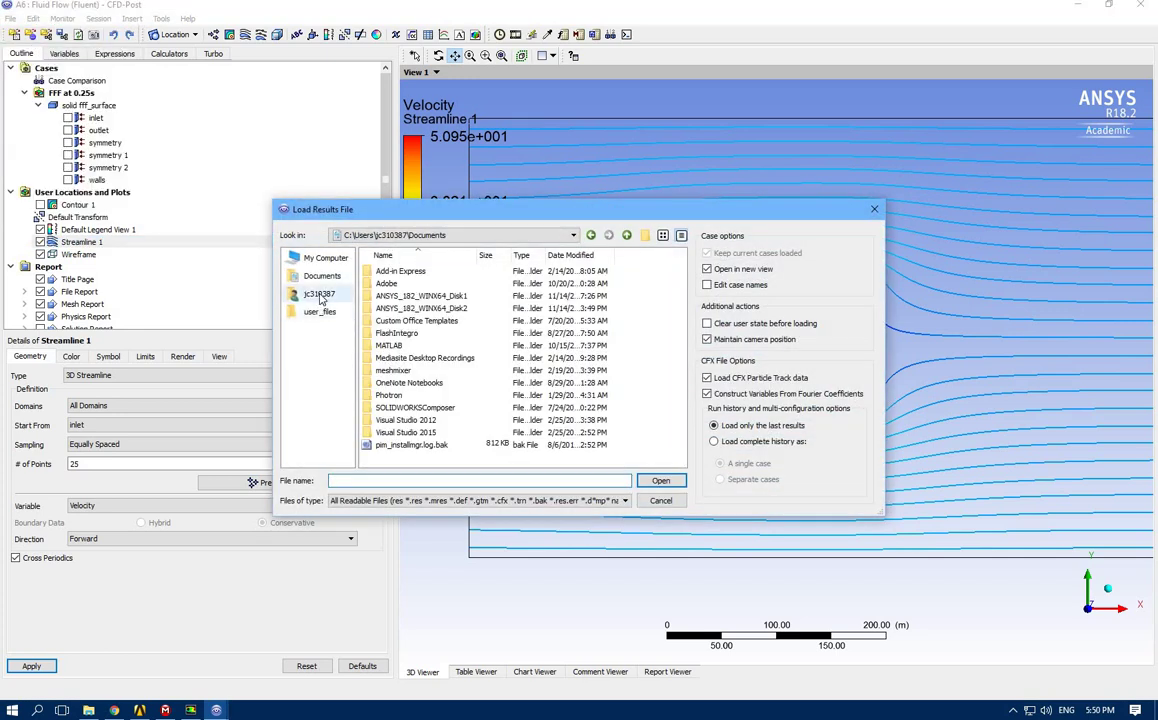
{"action": "left_click", "coordinate": [320, 296]}
{"action": "left_click", "coordinate": [389, 431]}
{"action": "double_click", "coordinate": [389, 431]}
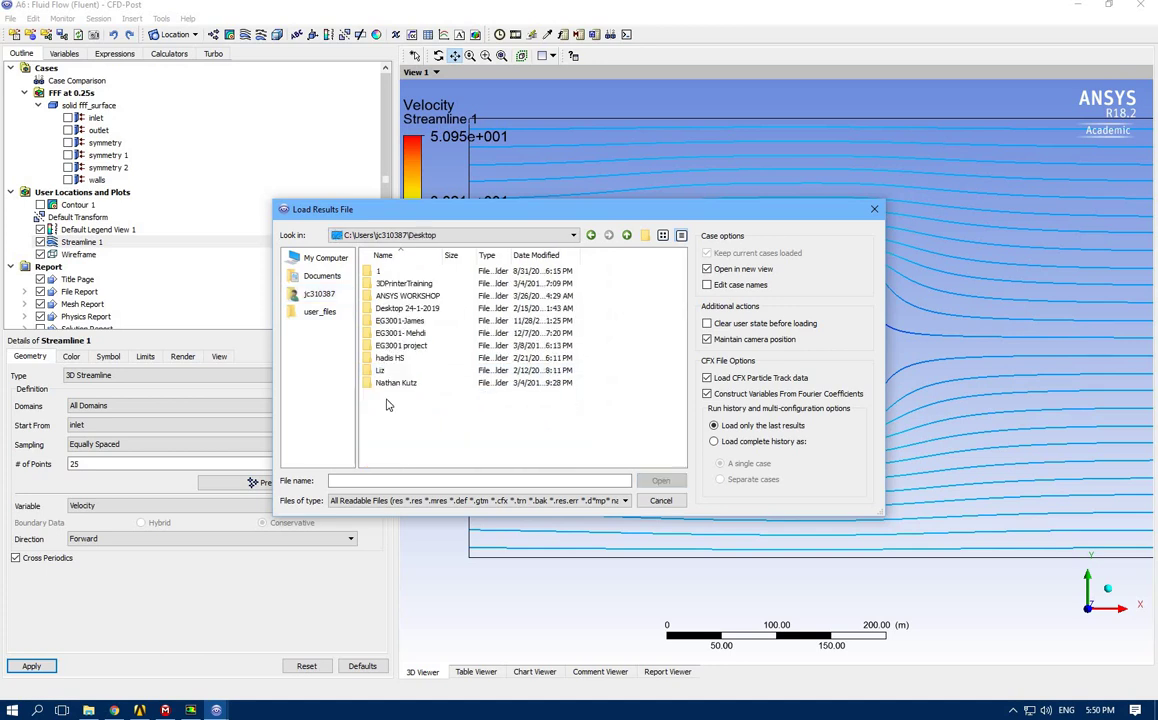
{"action": "double_click", "coordinate": [392, 298]}
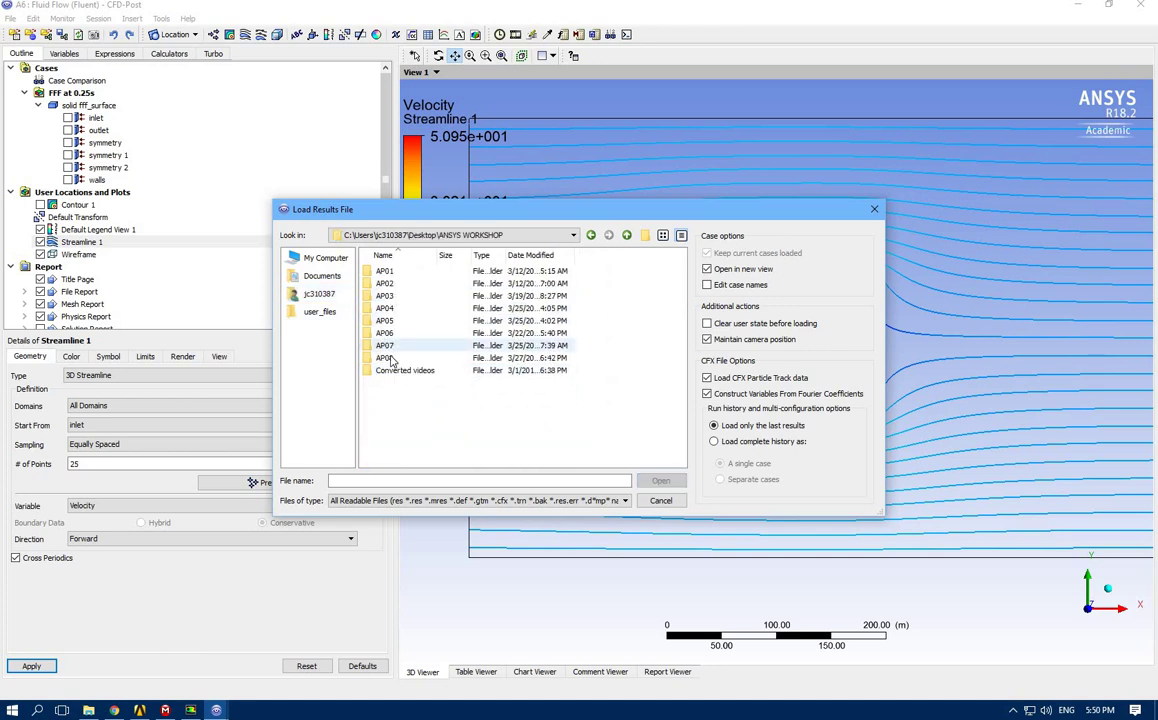
{"action": "double_click", "coordinate": [389, 357]}
{"action": "left_click", "coordinate": [390, 272]}
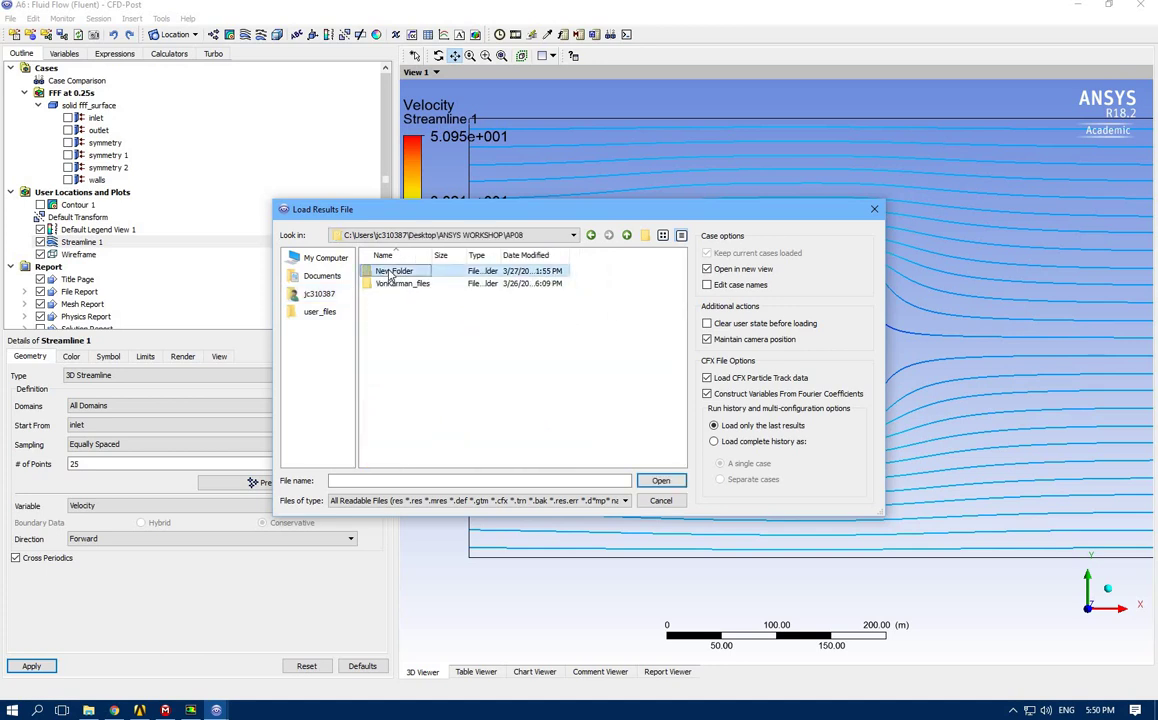
{"action": "double_click", "coordinate": [390, 272]}
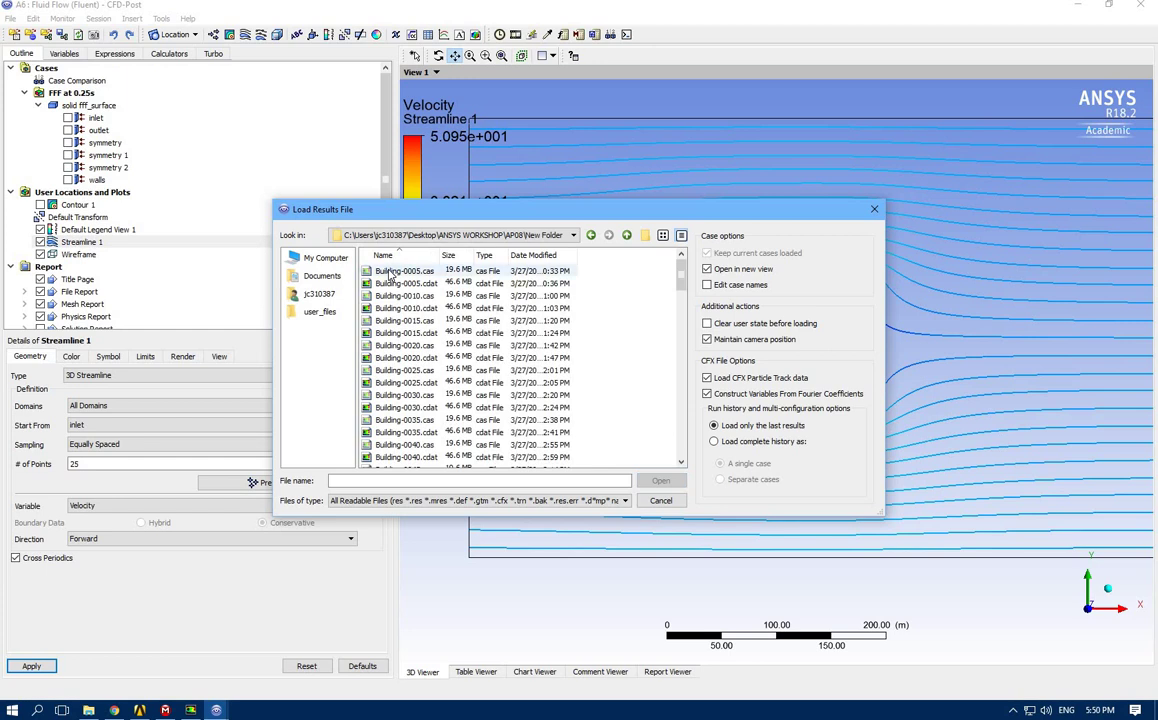
{"action": "left_click", "coordinate": [390, 272]}
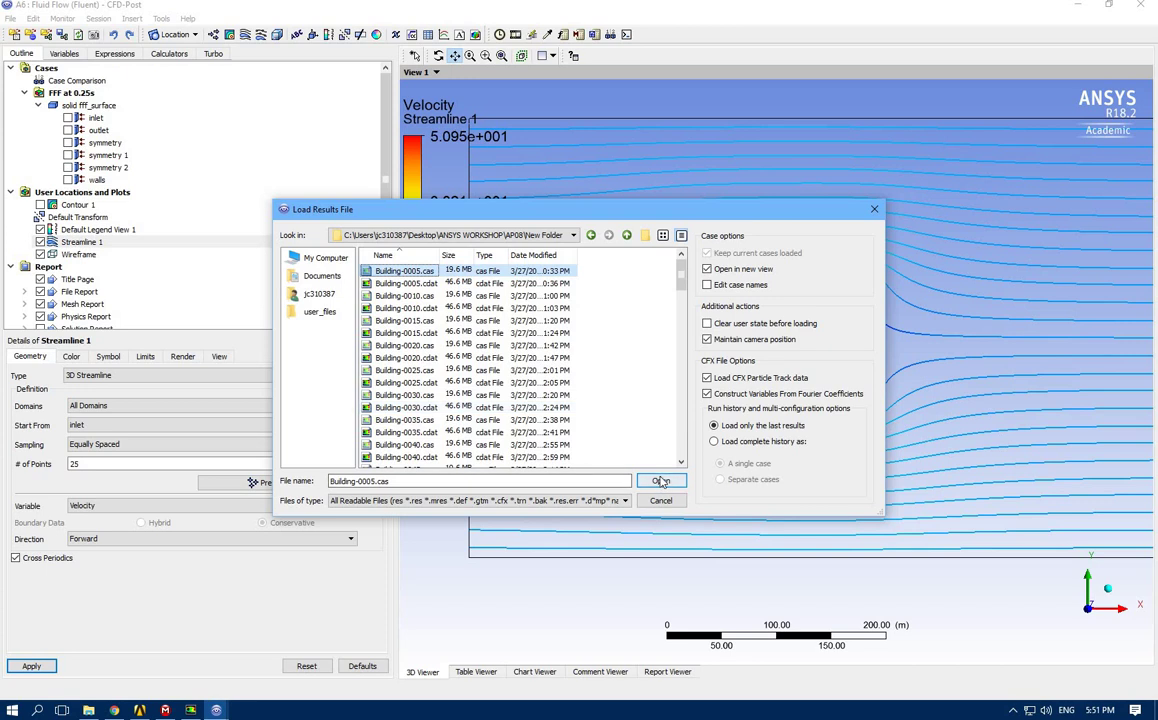
{"action": "left_click", "coordinate": [660, 482]}
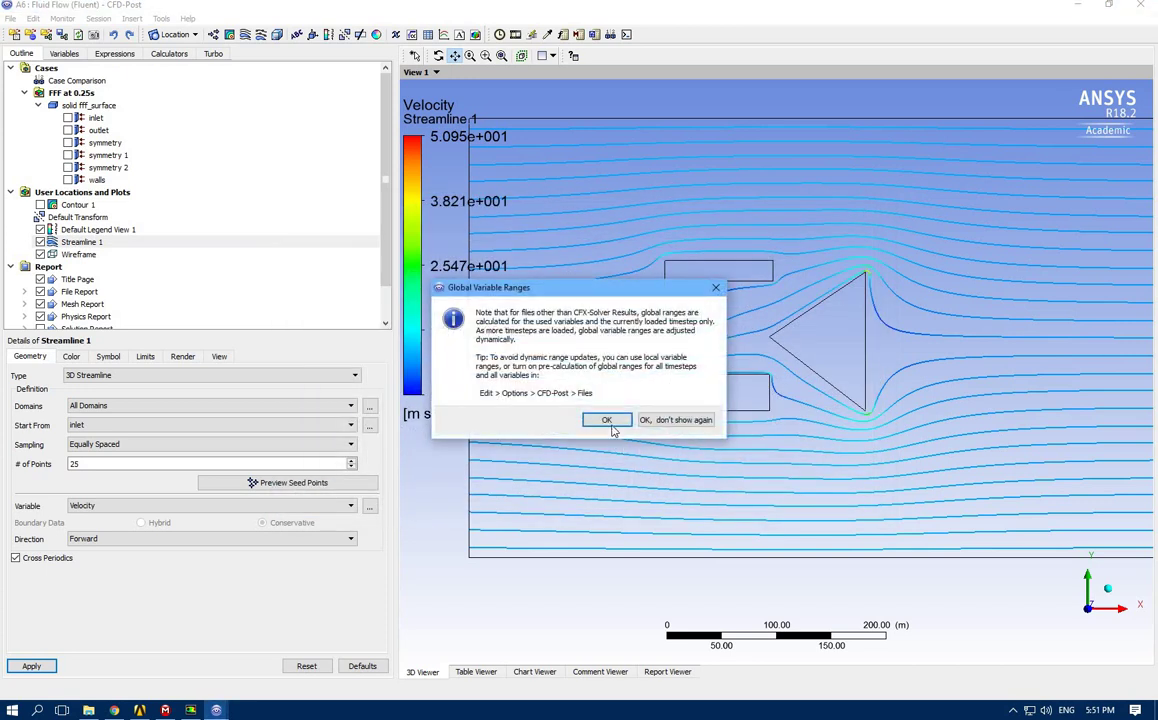
{"action": "left_click", "coordinate": [830, 420]}
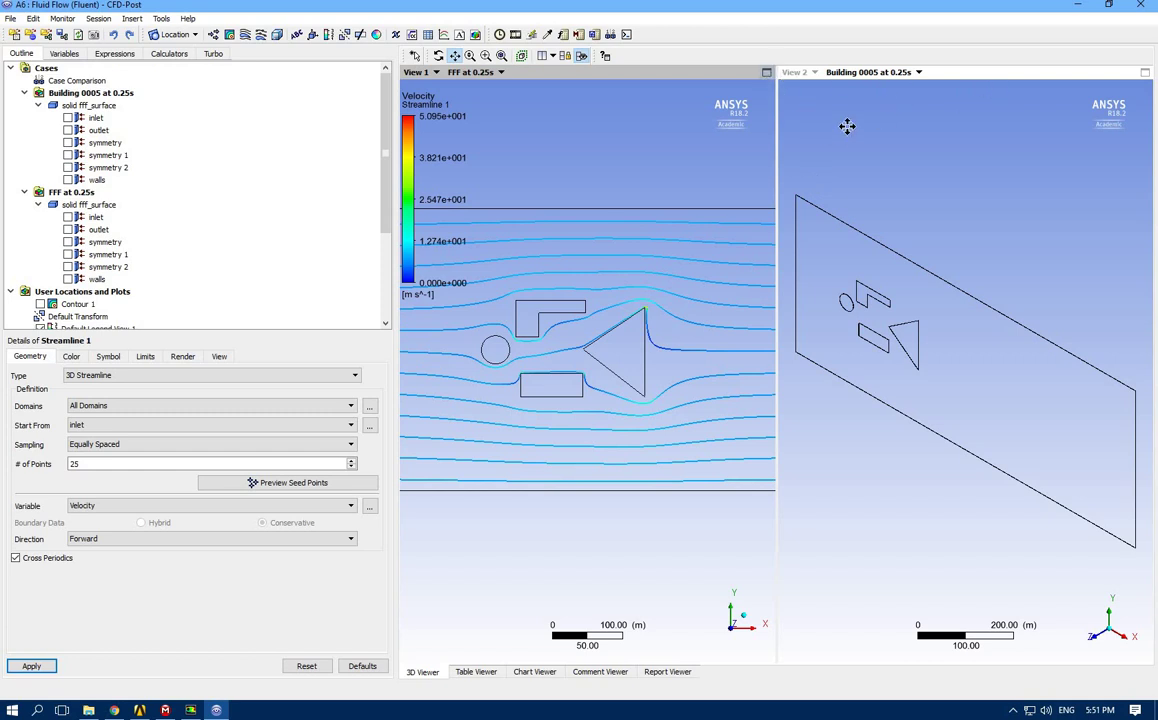
Step: Maximize View 2 with the Building 0005 case and orient it to face the XY plane
{"action": "left_click", "coordinate": [1076, 77]}
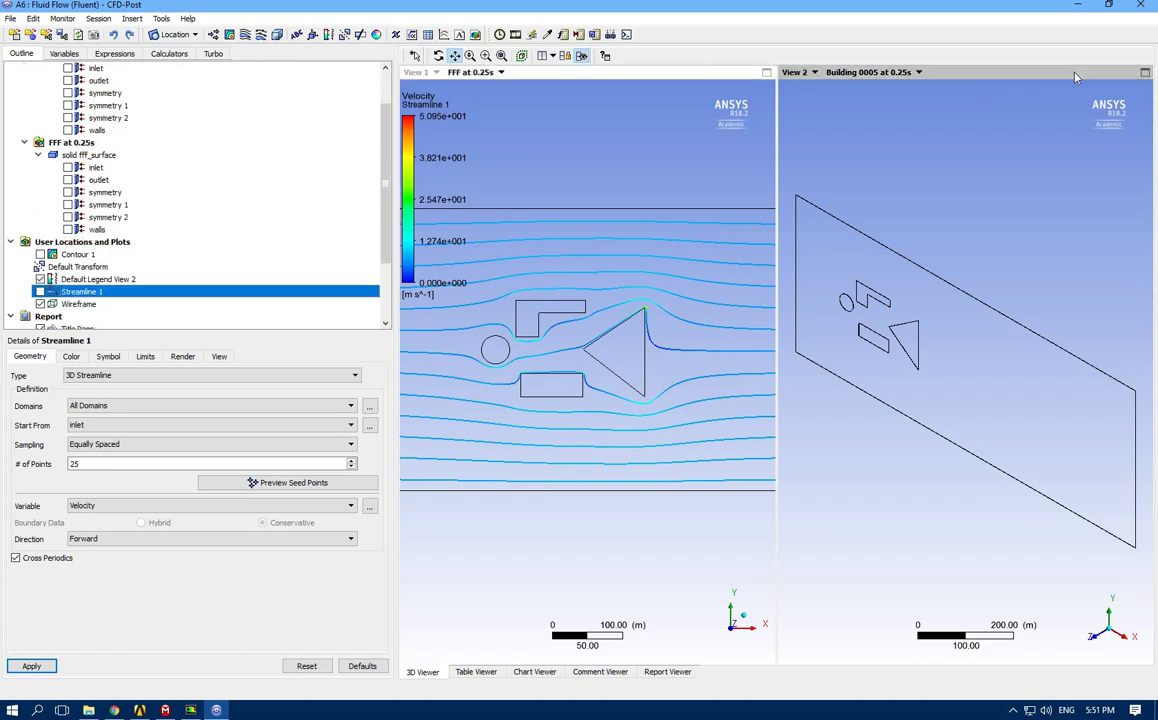
{"action": "left_click", "coordinate": [1098, 640]}
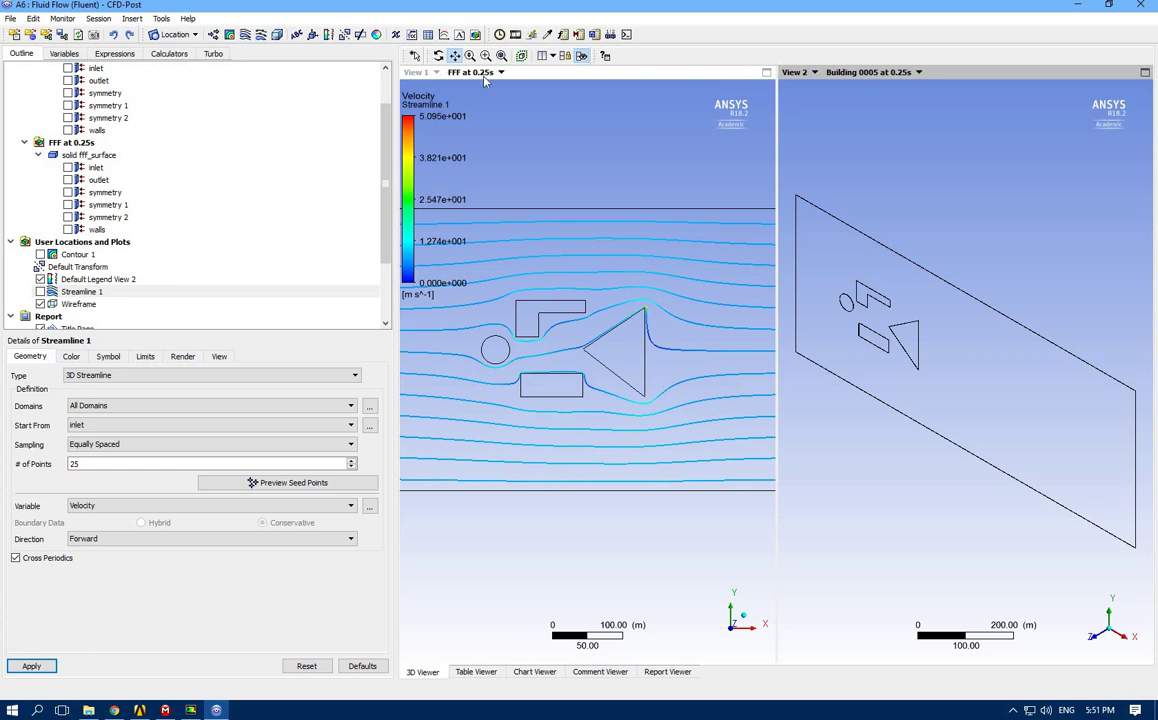
{"action": "left_click", "coordinate": [766, 73]}
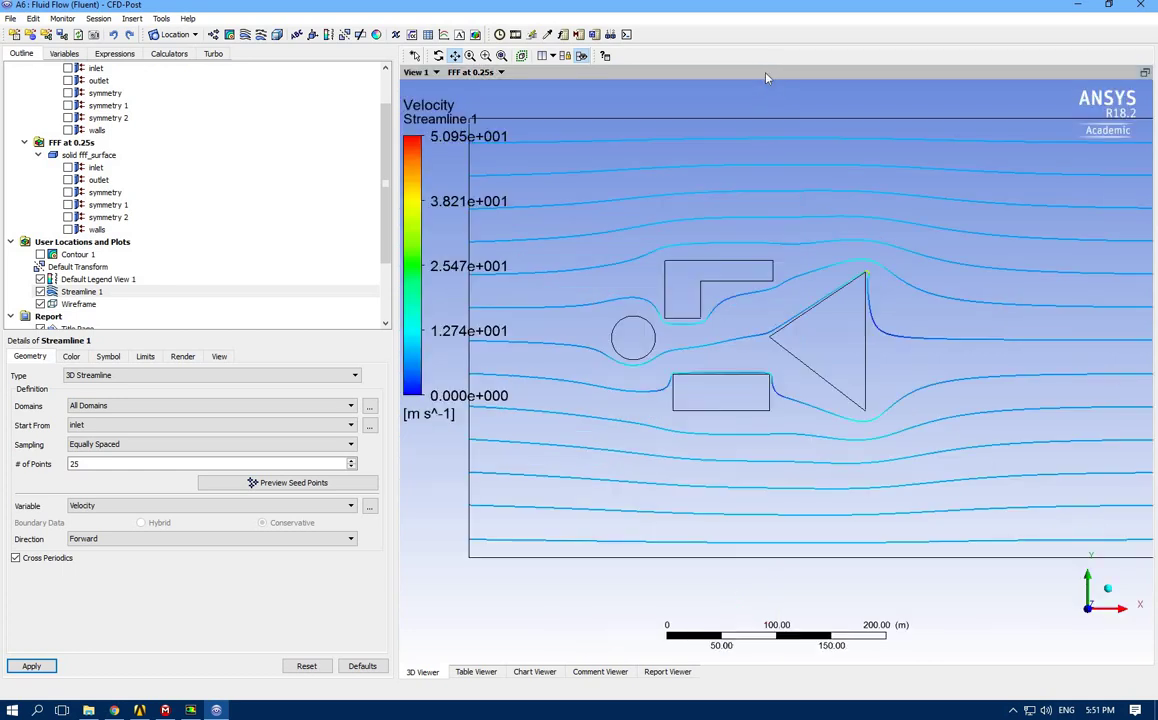
{"action": "left_click", "coordinate": [1145, 73]}
{"action": "left_click", "coordinate": [1145, 73]}
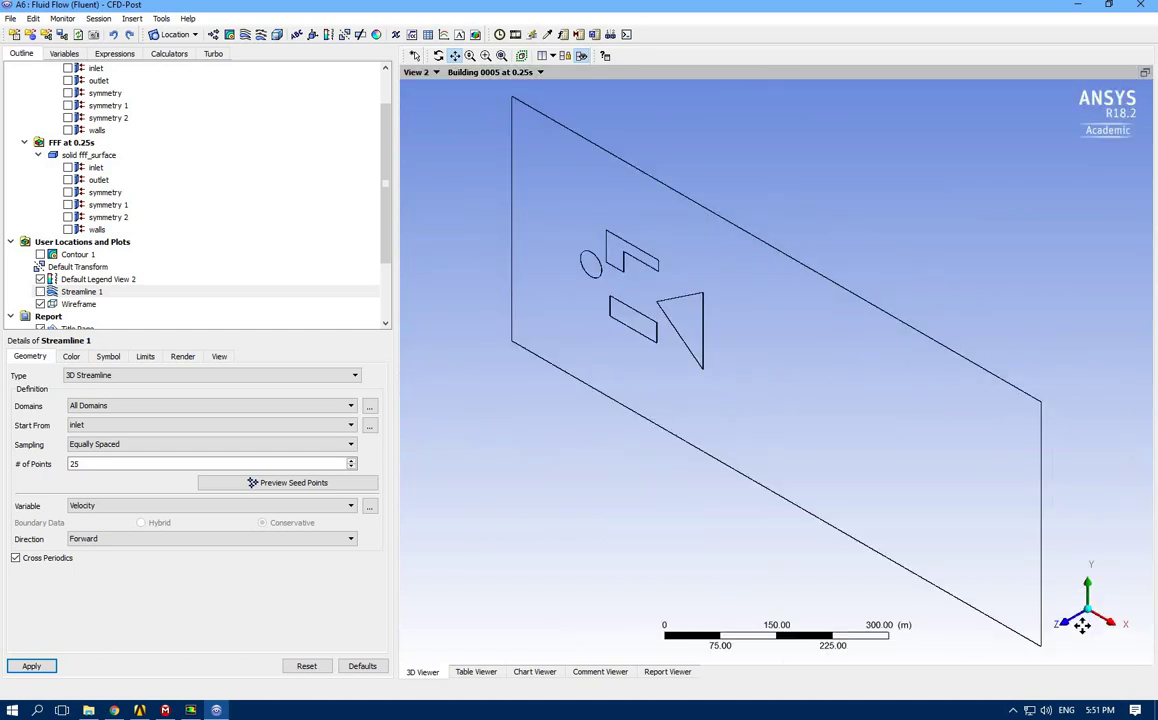
{"action": "key", "text": "z"}
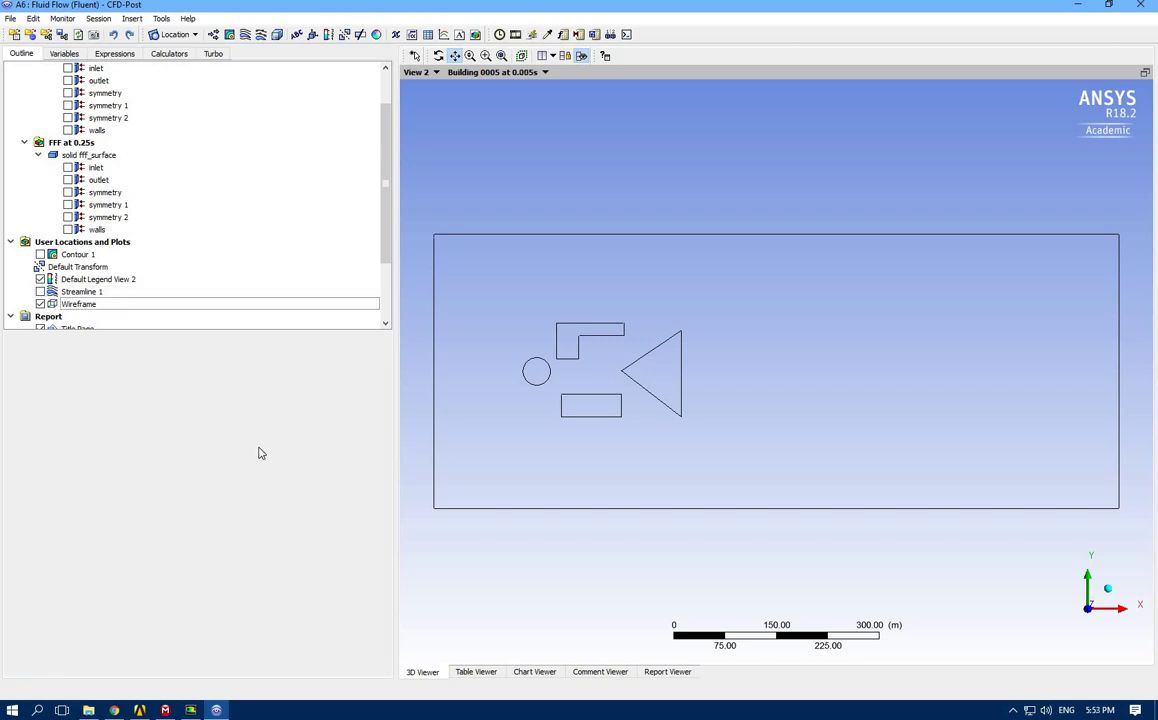
Step: Insert Contour 2 of Velocity on symmetry 1 in the Building 0005 view
{"action": "left_click", "coordinate": [229, 36]}
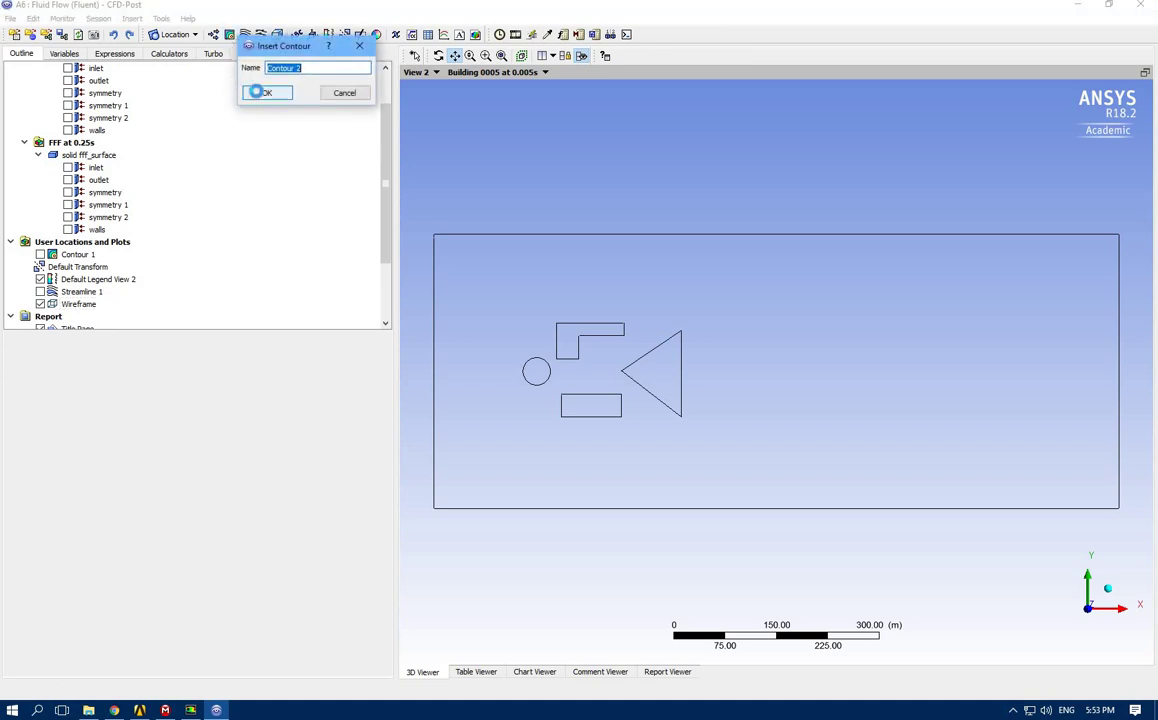
{"action": "left_click", "coordinate": [259, 93]}
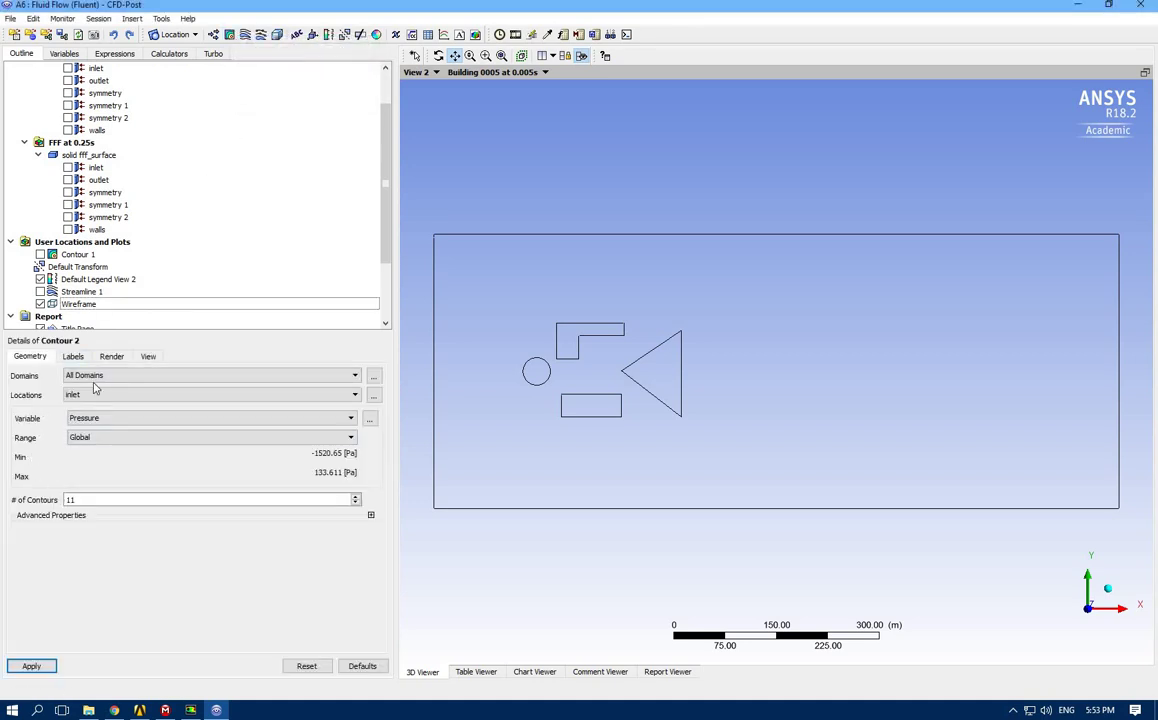
{"action": "left_click", "coordinate": [83, 398]}
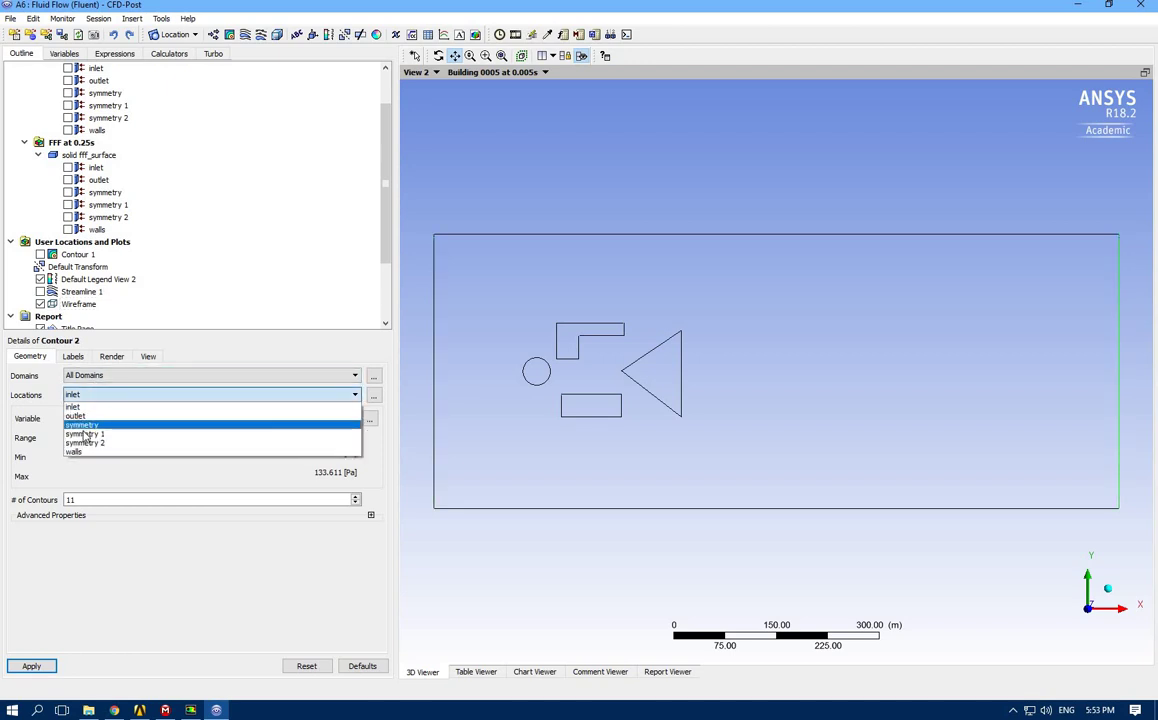
{"action": "left_click", "coordinate": [84, 434]}
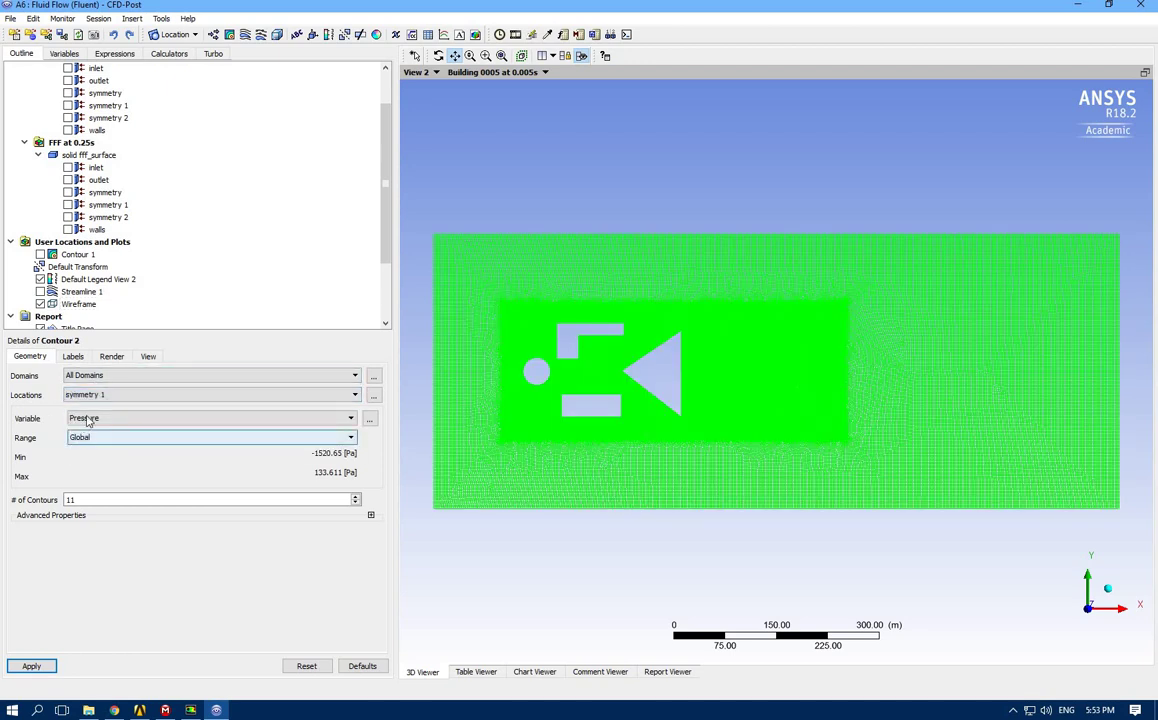
{"action": "left_click", "coordinate": [85, 418]}
{"action": "scroll", "coordinate": [98, 495], "scroll_direction": "down", "scroll_amount": 2}
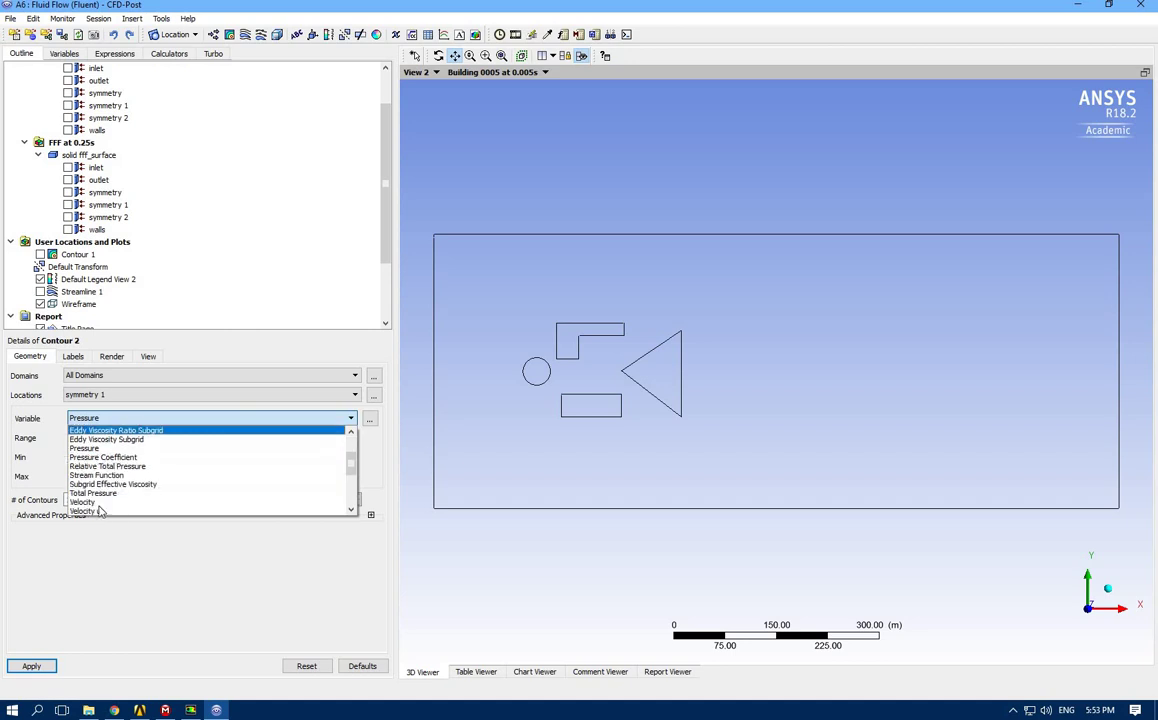
{"action": "left_click", "coordinate": [93, 502]}
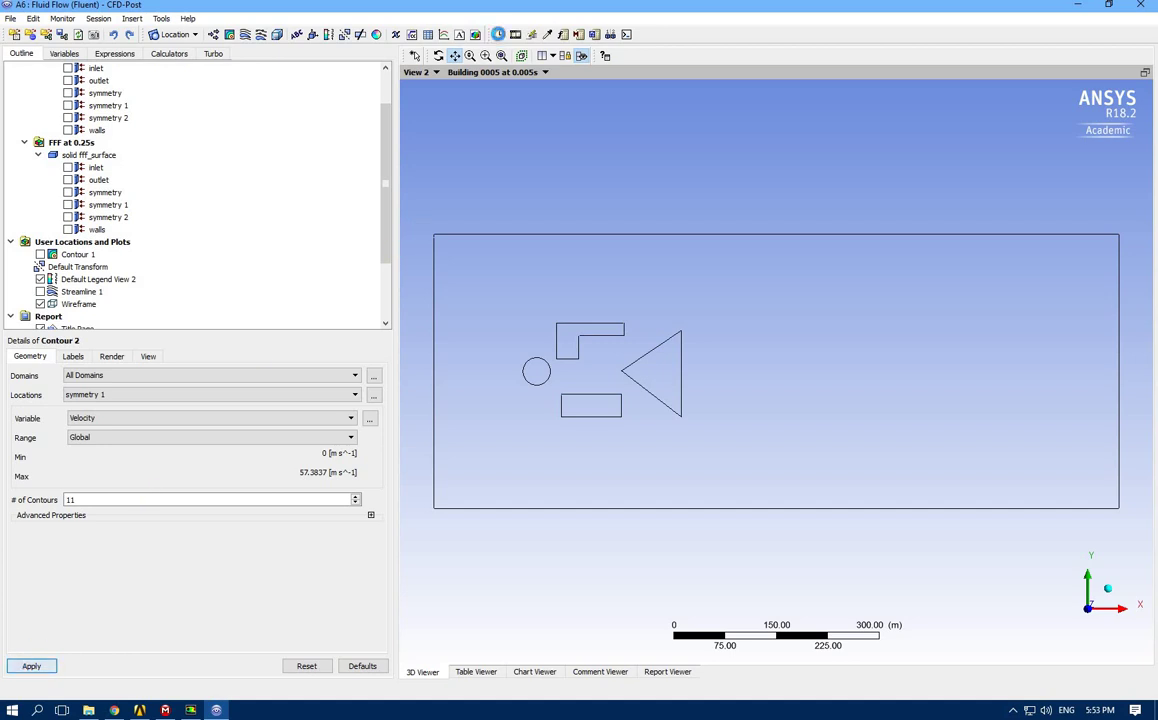
Step: Review the timesteps of the FFF and Building 0005 cases, and load Building 0005 step 5 at 0.005 s
{"action": "left_click", "coordinate": [499, 35]}
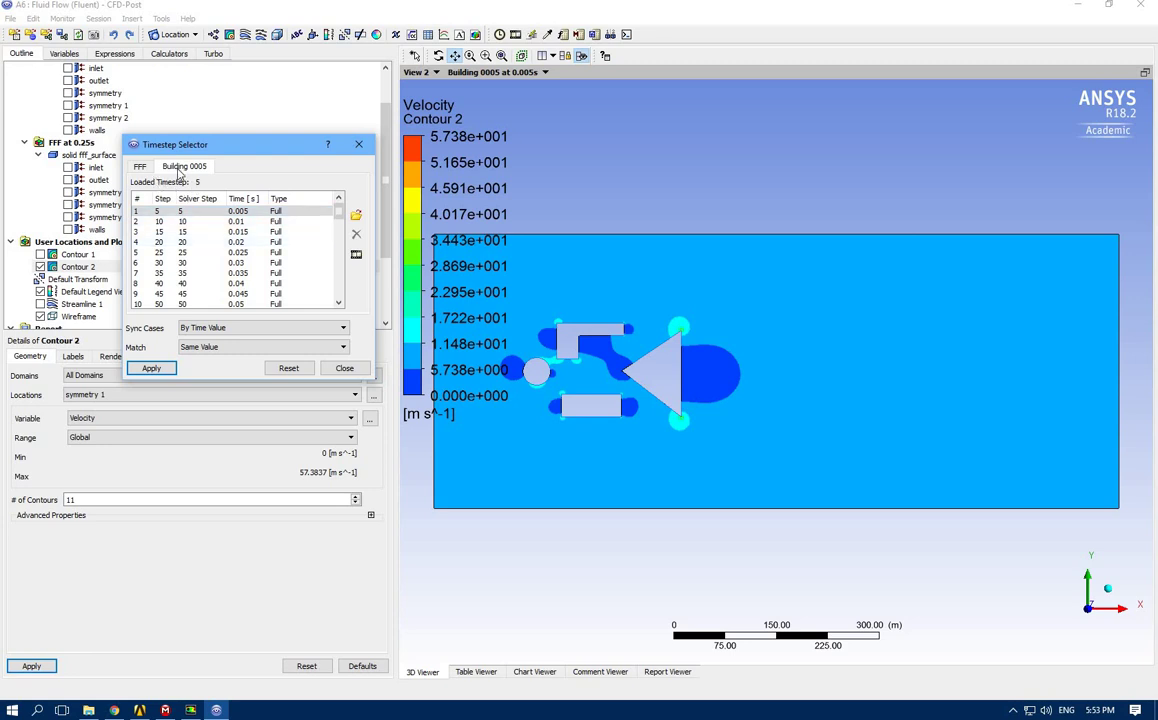
{"action": "left_click", "coordinate": [140, 167]}
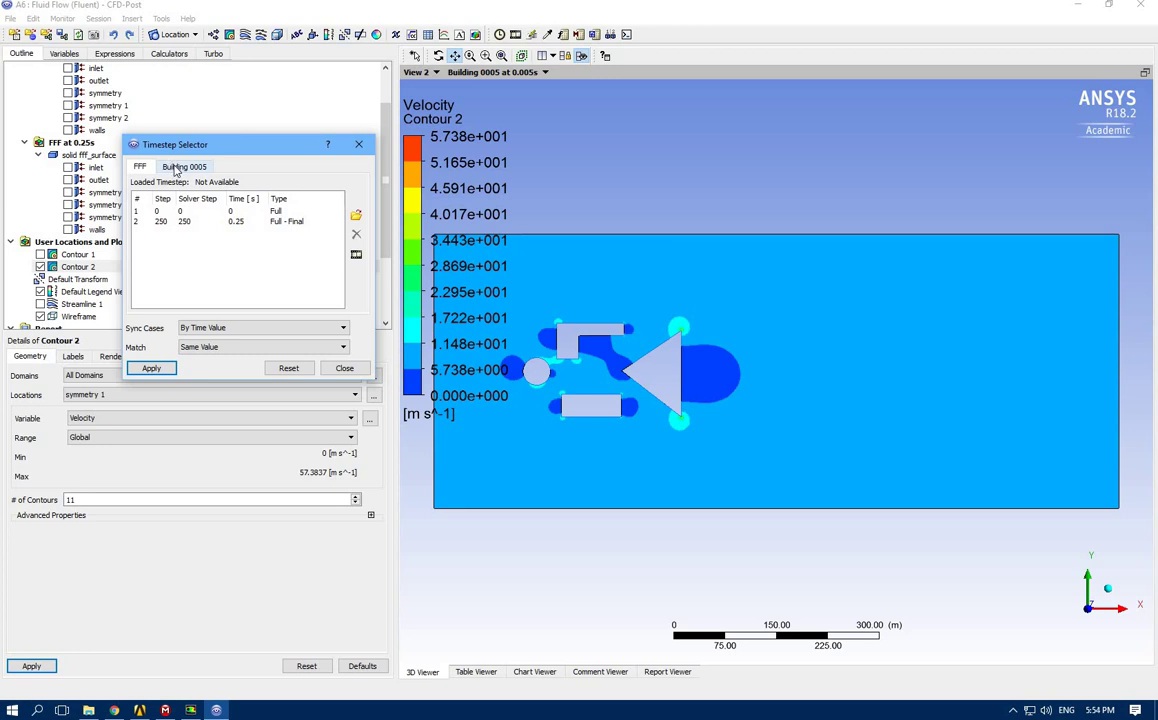
{"action": "left_click", "coordinate": [175, 167]}
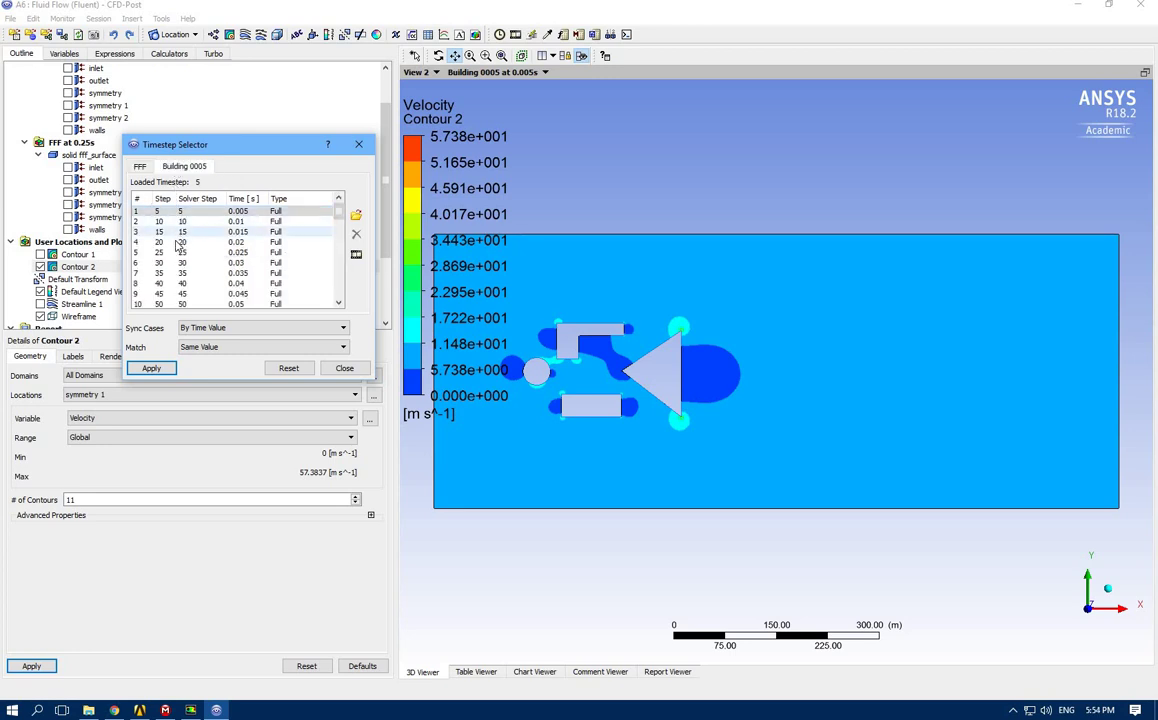
{"action": "scroll", "coordinate": [186, 256], "scroll_direction": "down", "scroll_amount": 8}
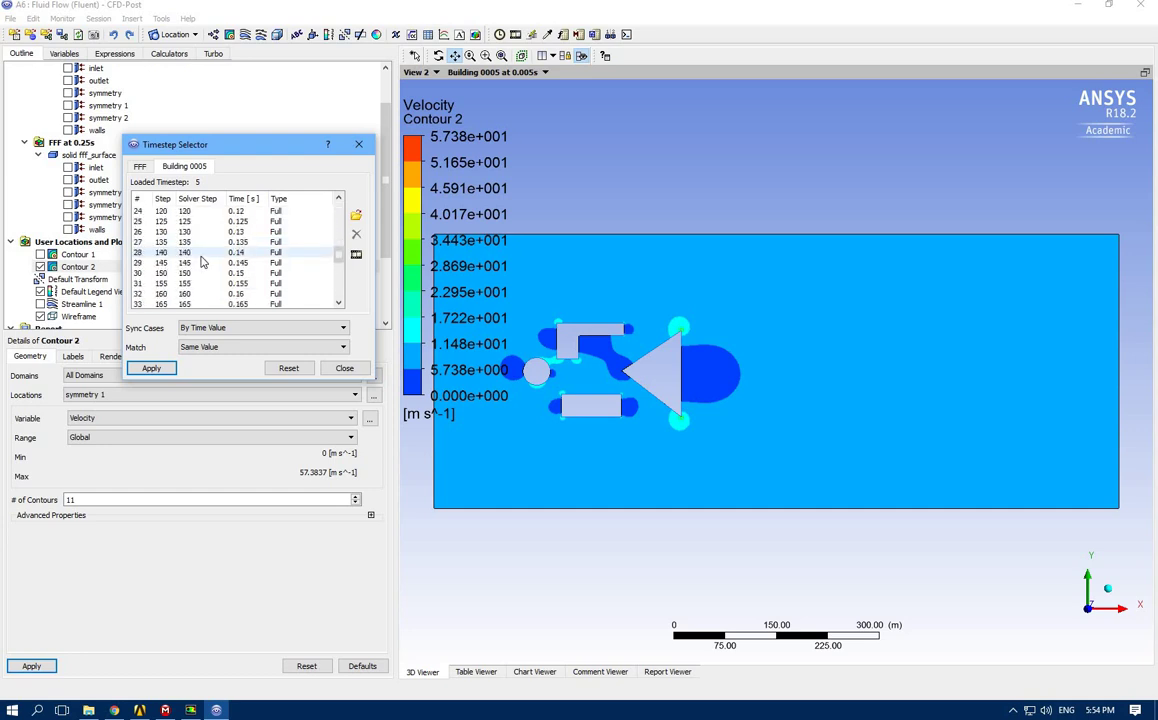
{"action": "scroll", "coordinate": [196, 245], "scroll_direction": "up", "scroll_amount": 8}
{"action": "double_click", "coordinate": [182, 212]}
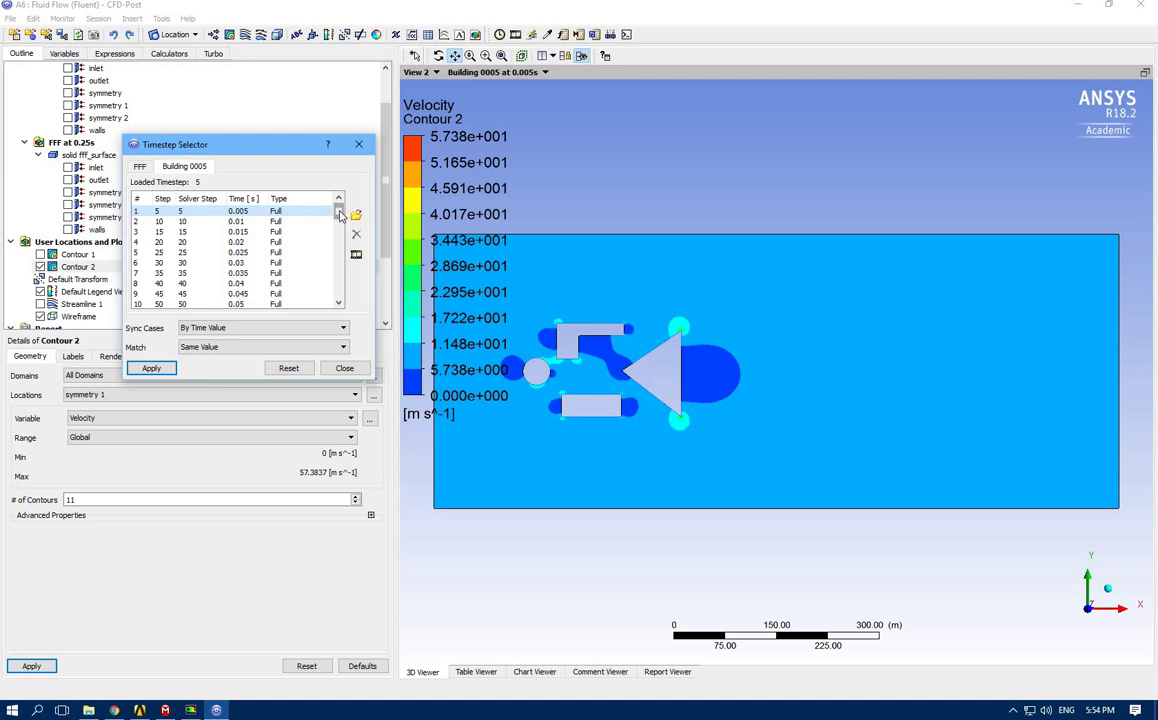
Step: Load the final Building 0005 timestep, step 250 at 0.25 s, and close the Timestep Selector
{"action": "left_click_drag", "start_coordinate": [339, 216], "coordinate": [340, 290]}
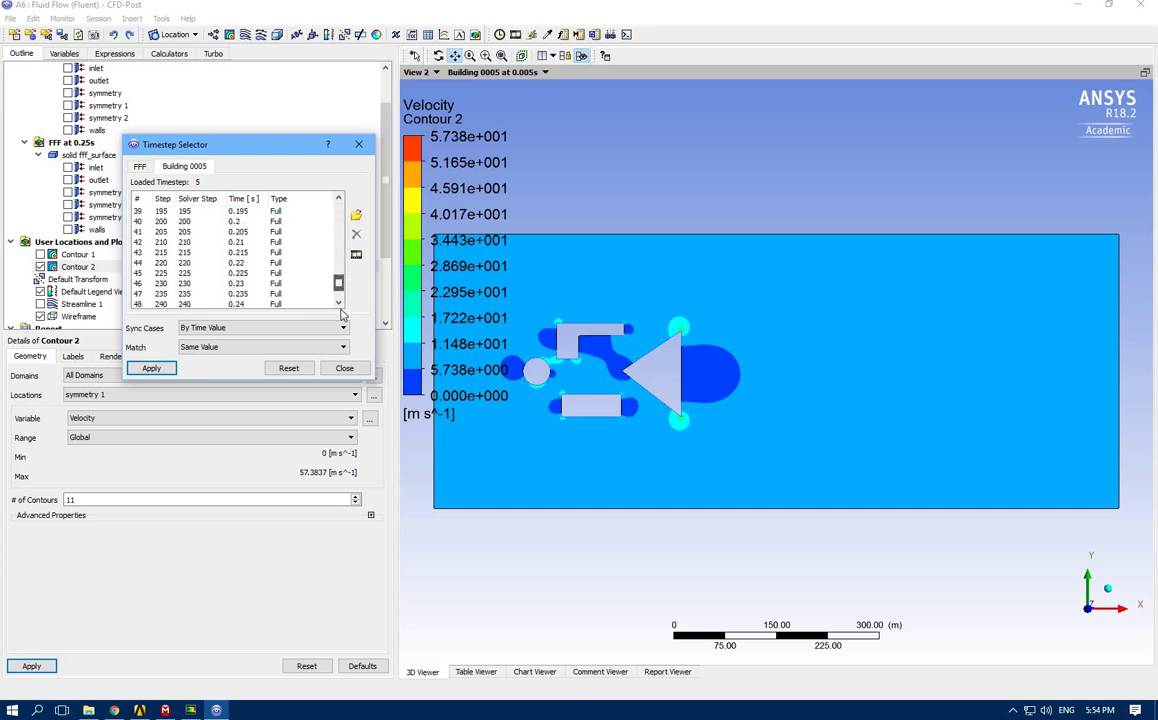
{"action": "double_click", "coordinate": [276, 292]}
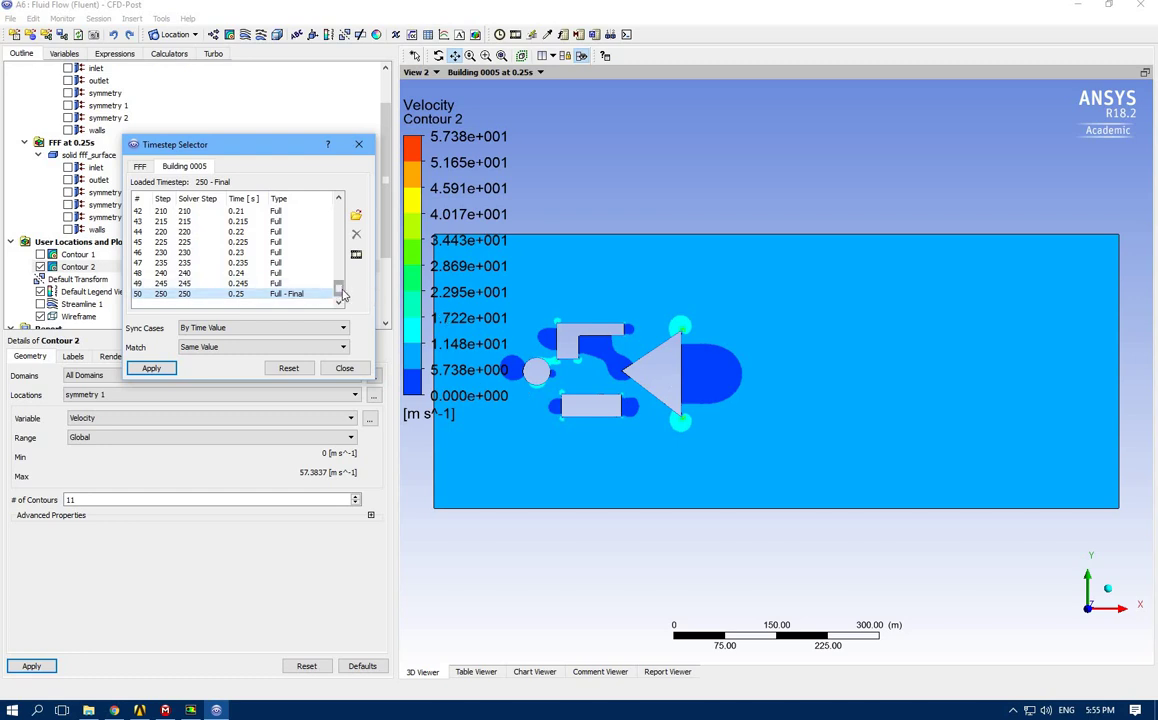
{"action": "scroll", "coordinate": [339, 292], "scroll_direction": "up", "scroll_amount": 16}
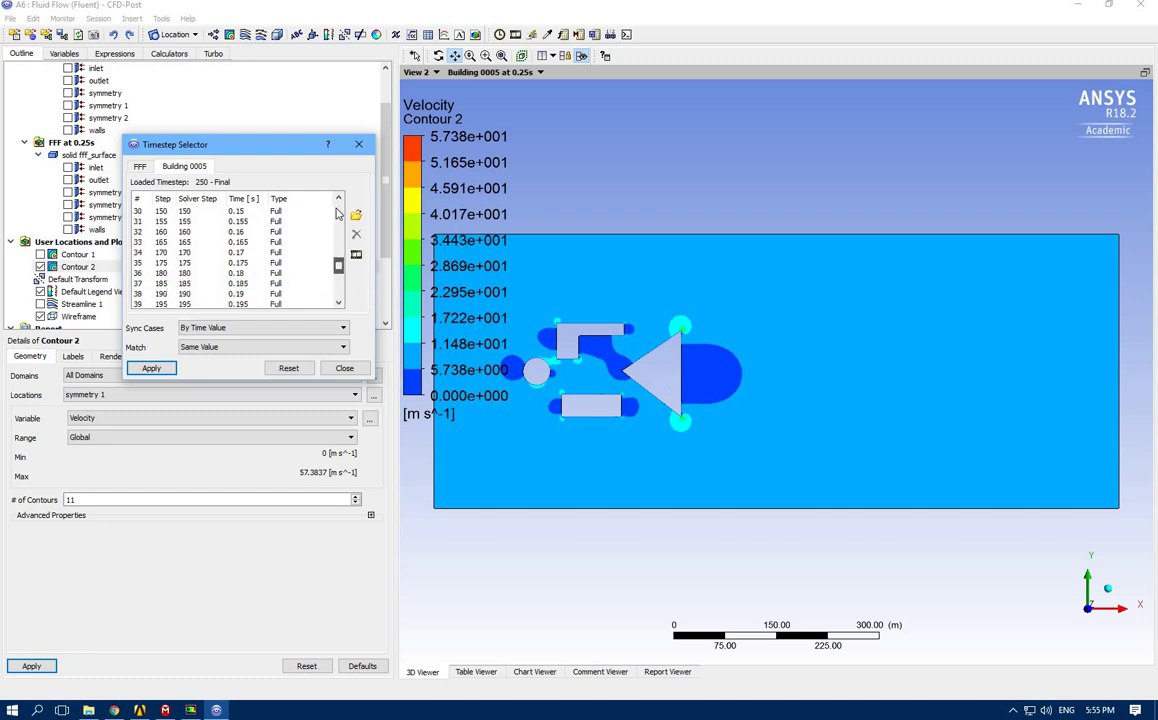
{"action": "scroll", "coordinate": [339, 288], "scroll_direction": "down", "scroll_amount": 16}
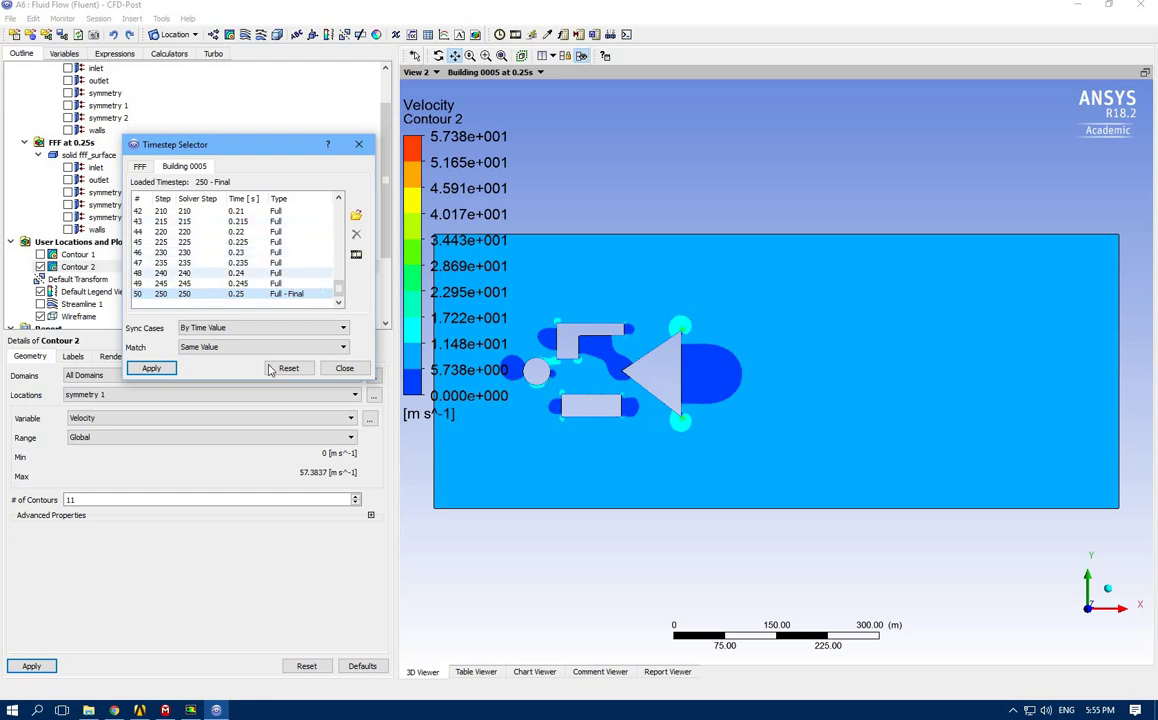
{"action": "left_click", "coordinate": [157, 369]}
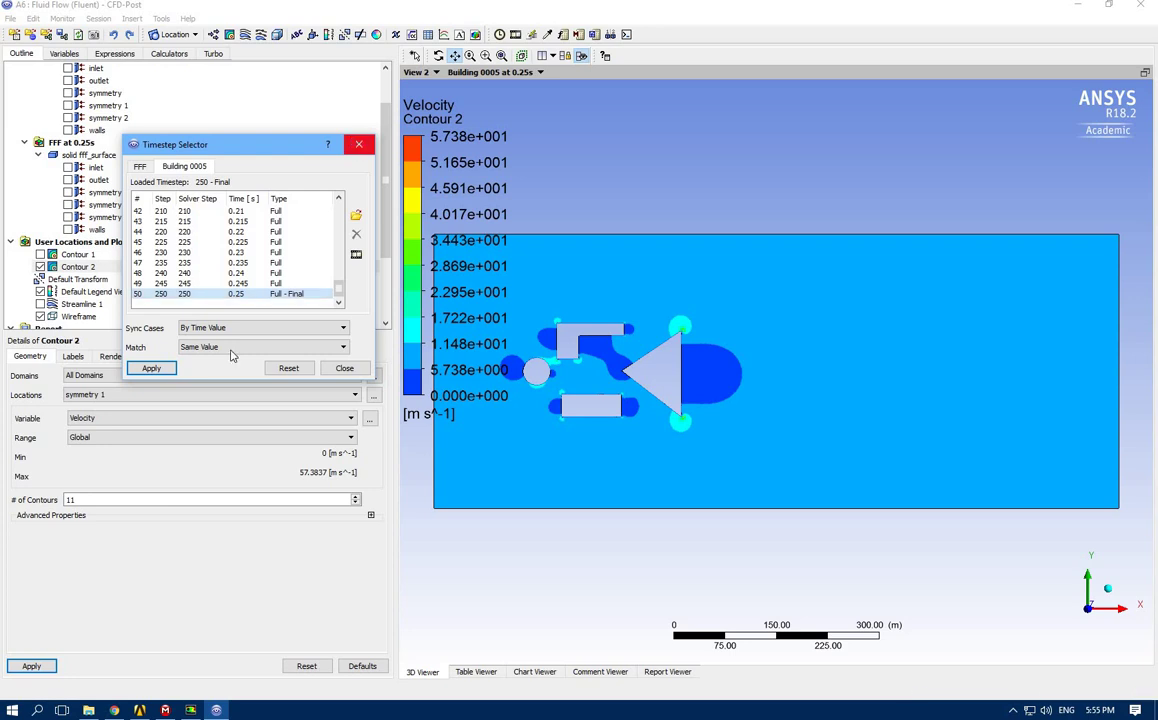
{"action": "left_click", "coordinate": [151, 368]}
{"action": "left_click", "coordinate": [344, 368]}
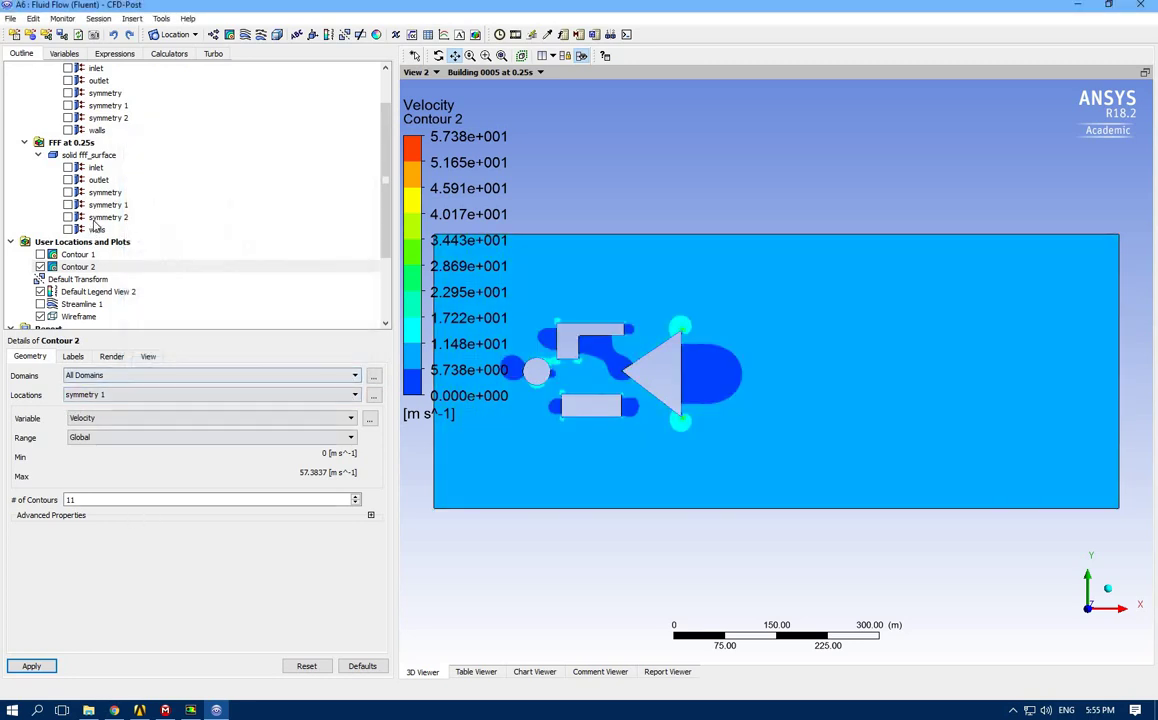
Step: Insert Streamline 2 of Velocity starting from the inlet with 25 equally spaced points, and hide Contour 2
{"action": "left_click", "coordinate": [245, 34]}
{"action": "left_click", "coordinate": [282, 90]}
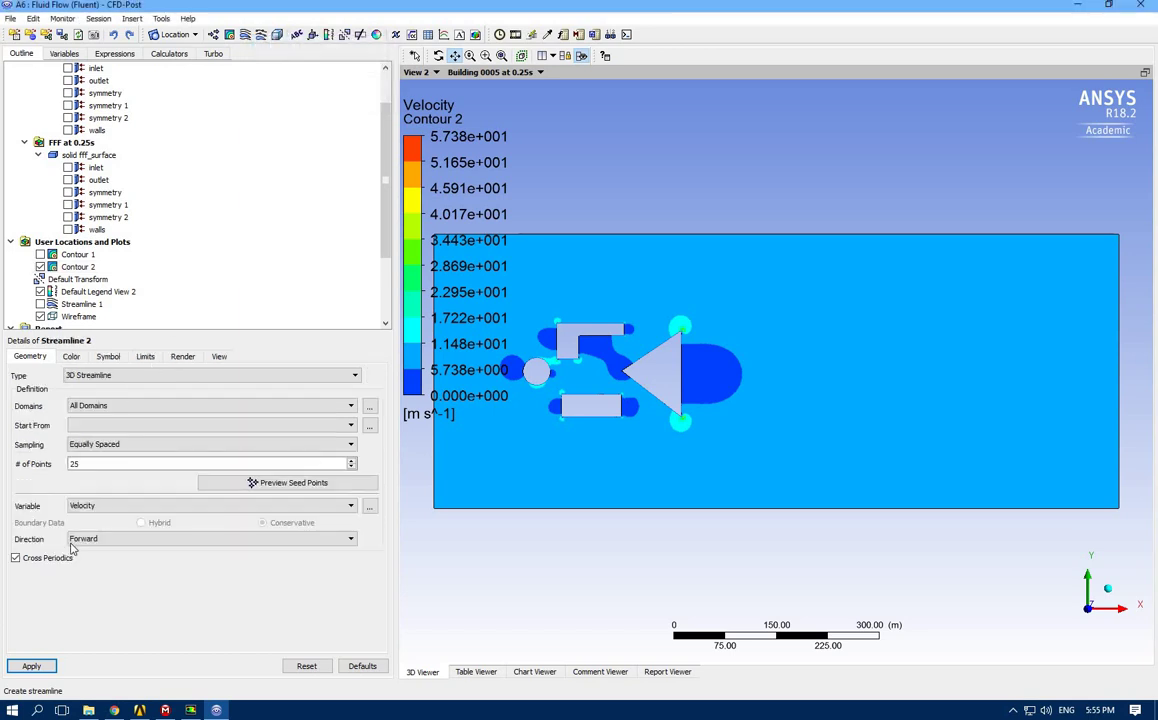
{"action": "left_click", "coordinate": [82, 425]}
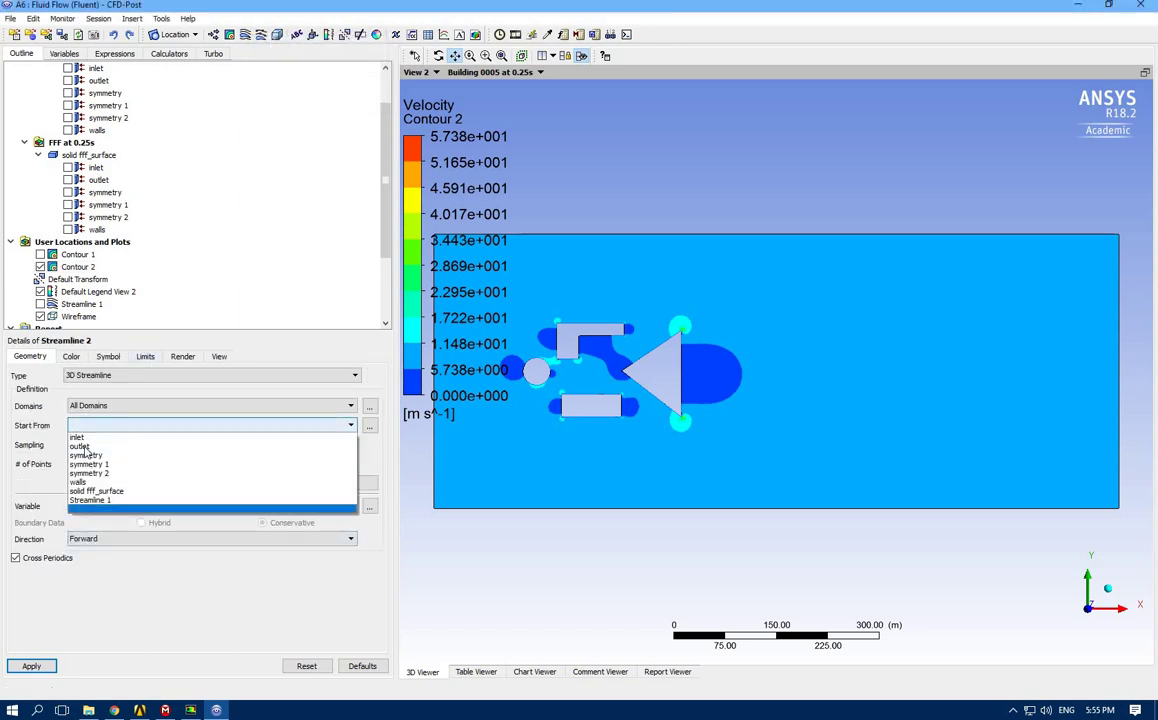
{"action": "left_click", "coordinate": [80, 437]}
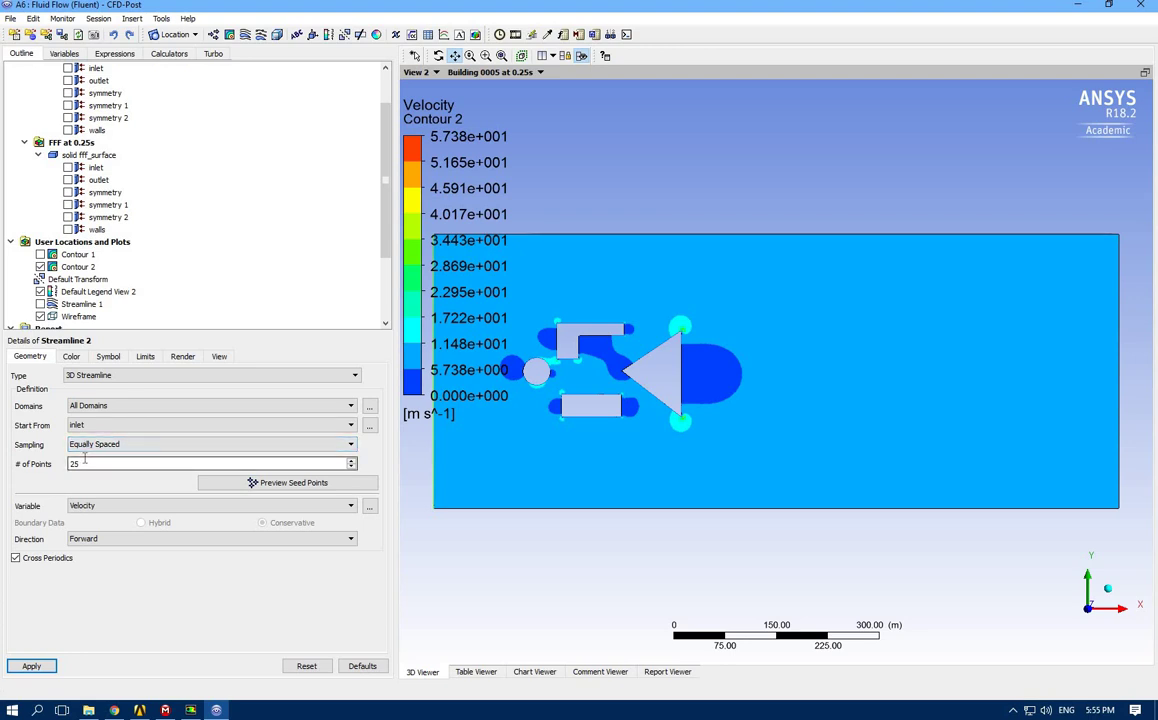
{"action": "left_click", "coordinate": [31, 665]}
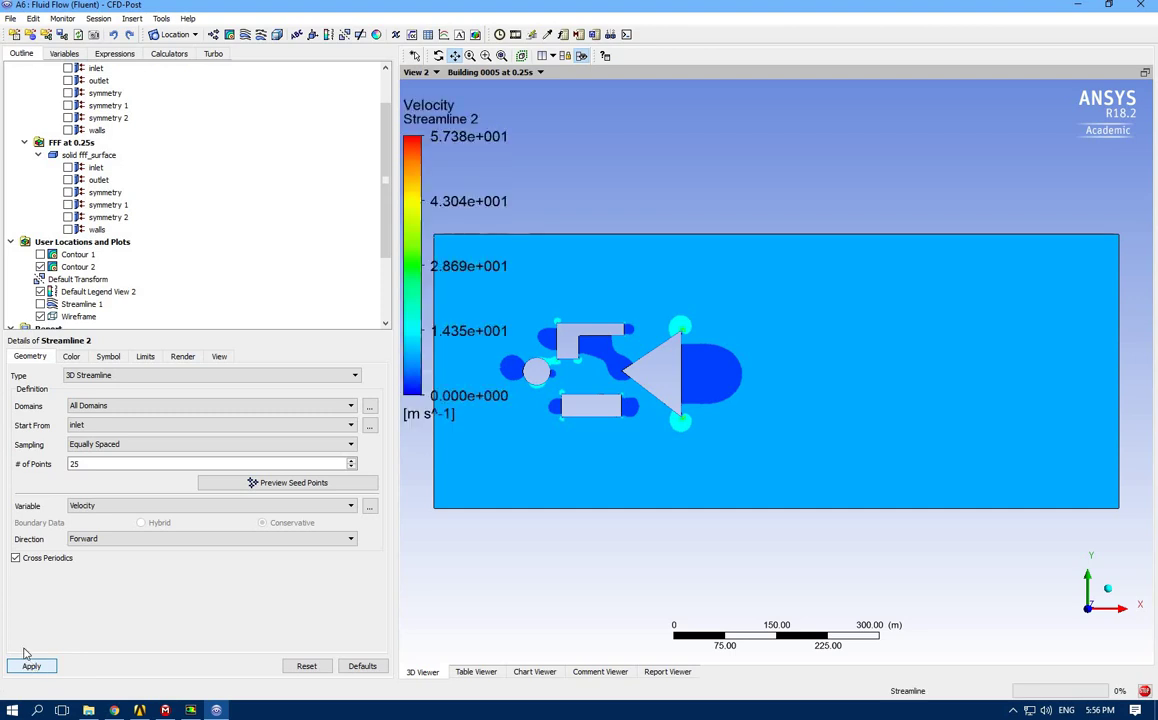
{"action": "left_click", "coordinate": [40, 254]}
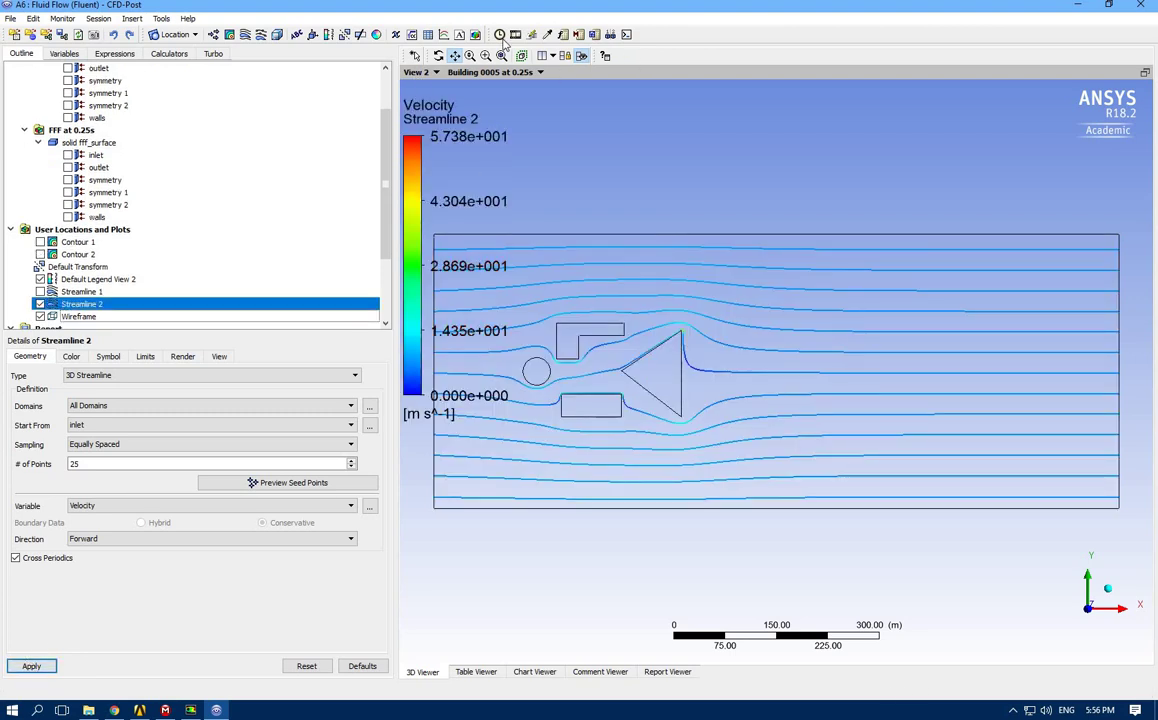
Step: Load Building 0005 step 5 at 0.005 s as the starting timestep for the streamlines
{"action": "left_click", "coordinate": [498, 36]}
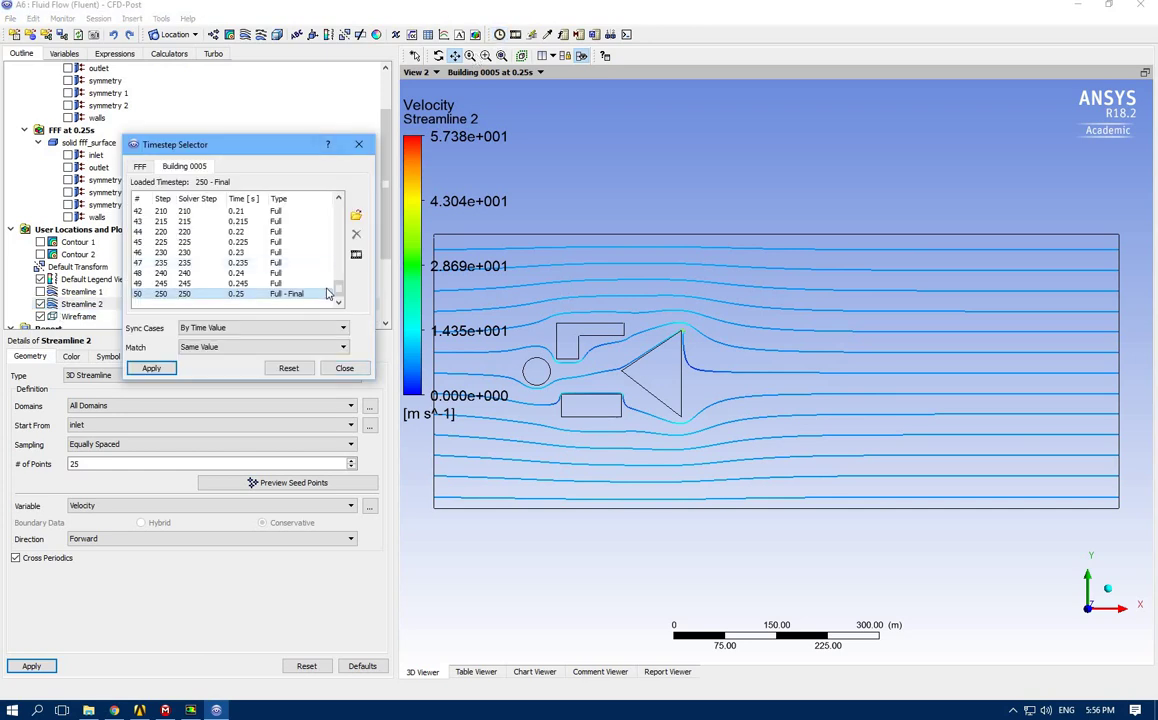
{"action": "scroll", "coordinate": [307, 240], "scroll_direction": "up", "scroll_amount": 14}
{"action": "left_click", "coordinate": [211, 211]}
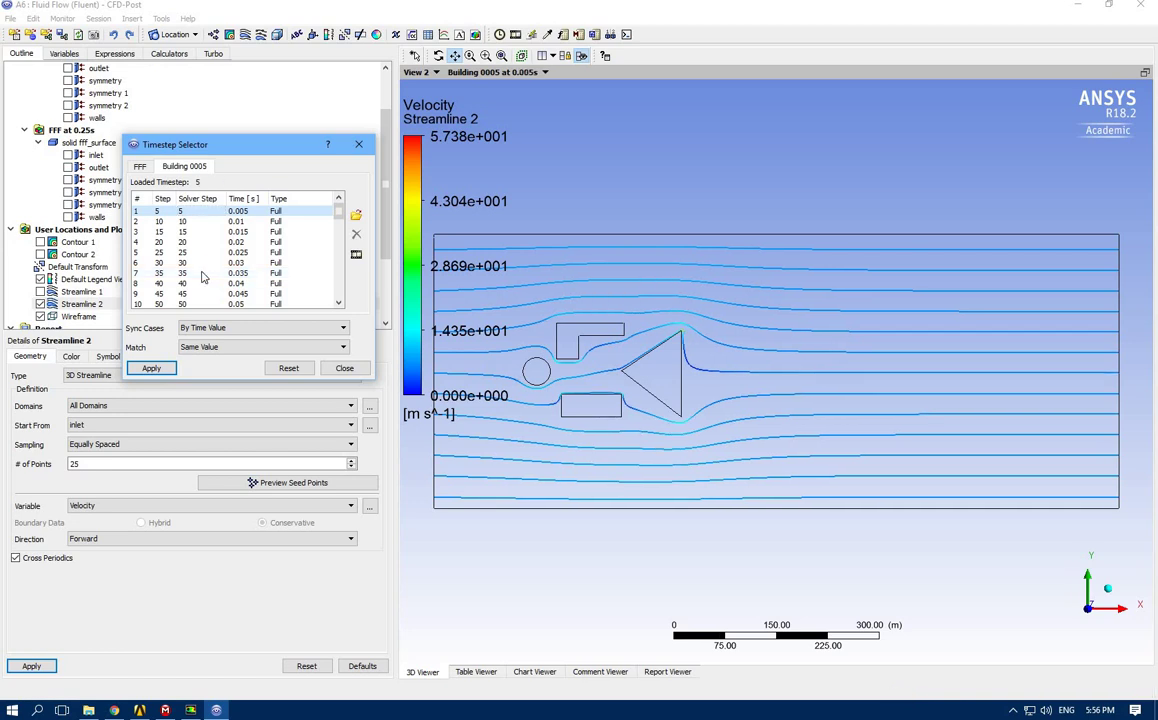
Step: Set up the timestep animation to save a movie as Building 0005.wmv in the Desktop's ANSYS WORKSHOP\AP08 folder
{"action": "left_click", "coordinate": [356, 254]}
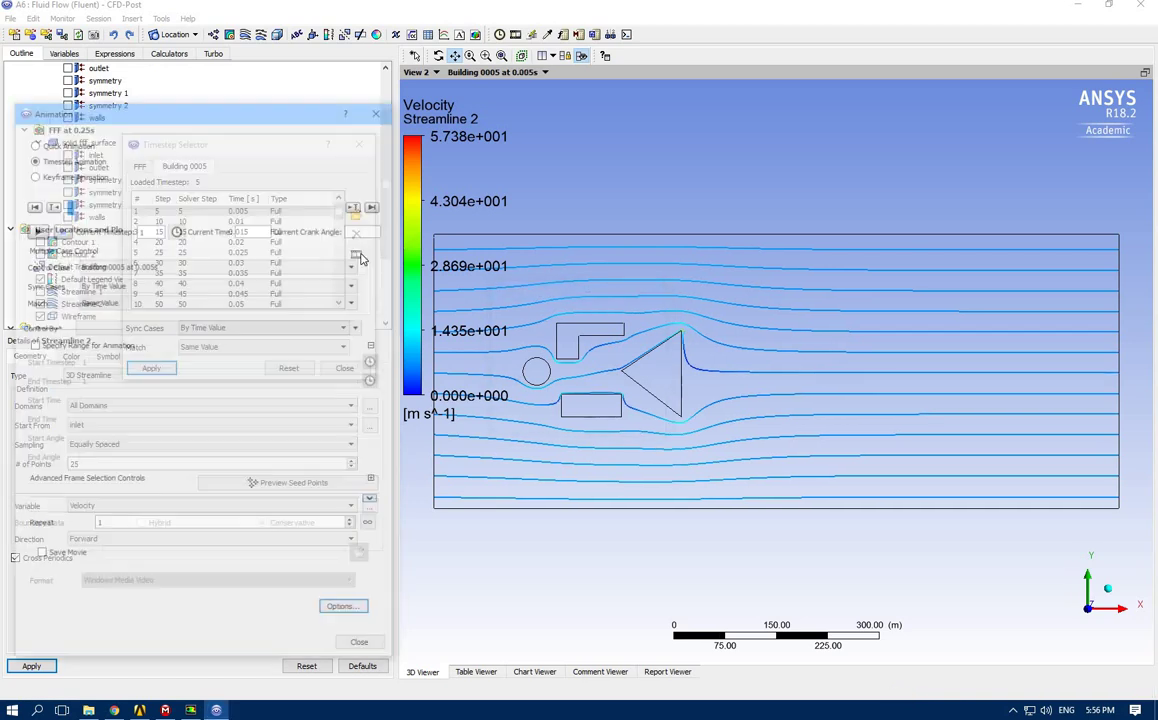
{"action": "left_click_drag", "start_coordinate": [237, 113], "coordinate": [329, 68]}
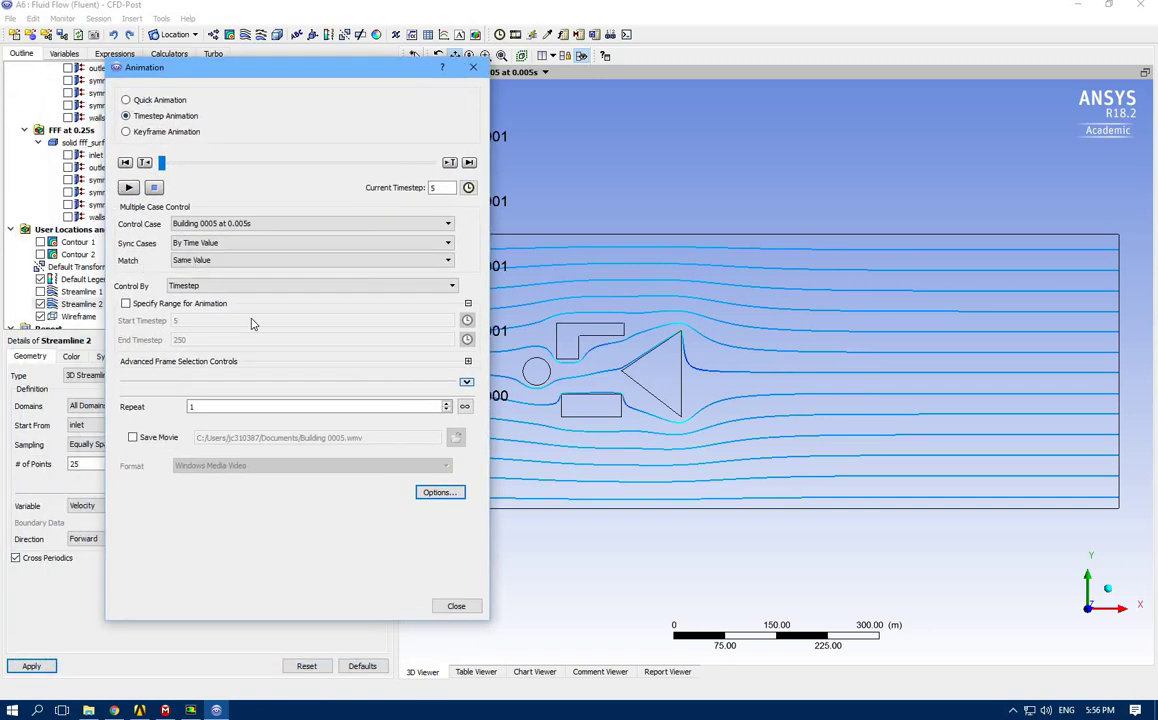
{"action": "left_click", "coordinate": [133, 437]}
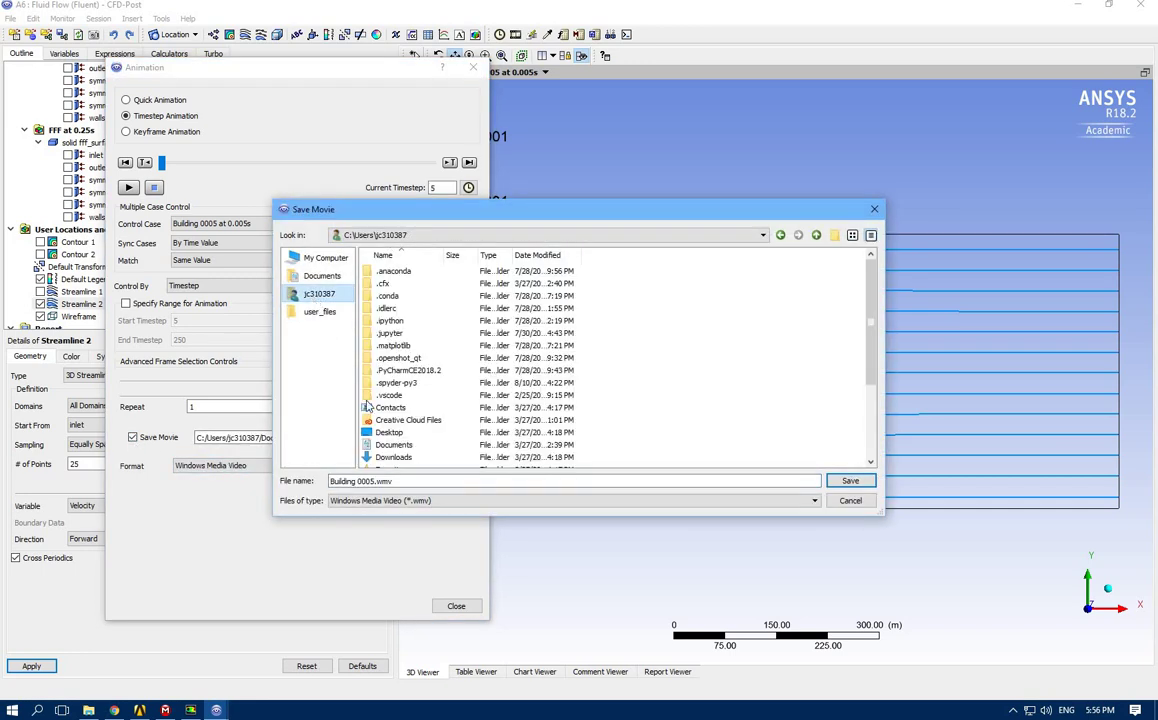
{"action": "double_click", "coordinate": [389, 432]}
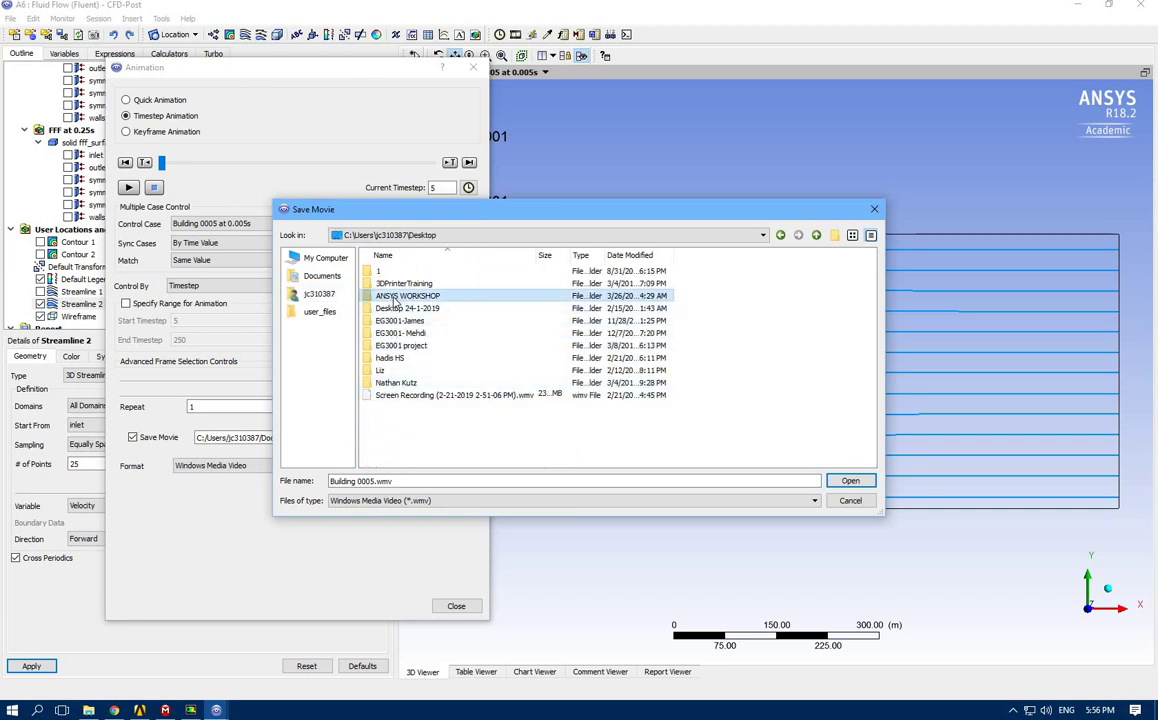
{"action": "double_click", "coordinate": [393, 297]}
{"action": "double_click", "coordinate": [395, 323]}
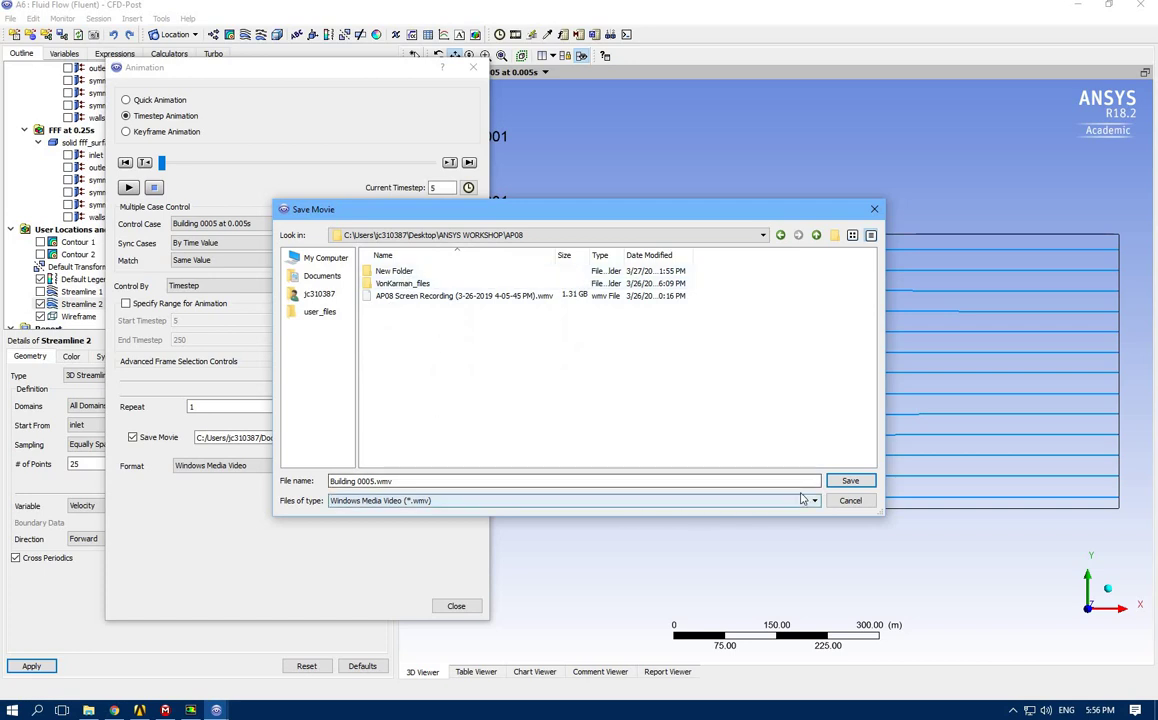
{"action": "left_click", "coordinate": [845, 481]}
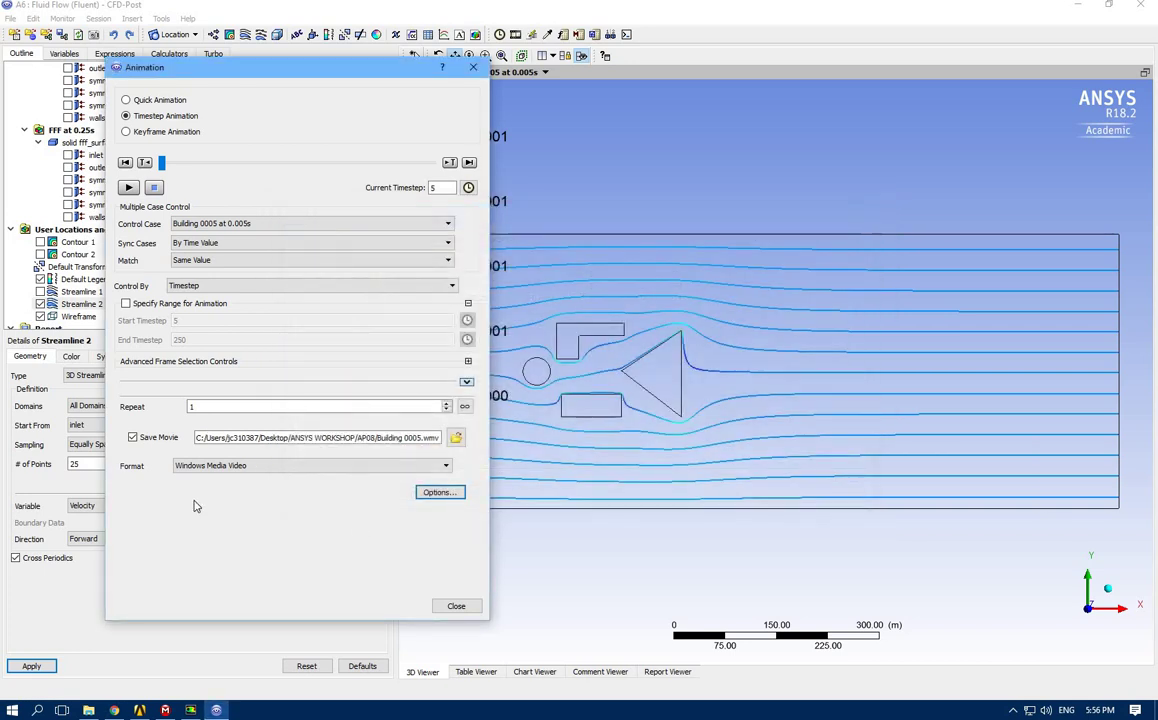
Step: Change the movie format to MPEG4 and its image size to HD Video 1080p
{"action": "left_click", "coordinate": [199, 466]}
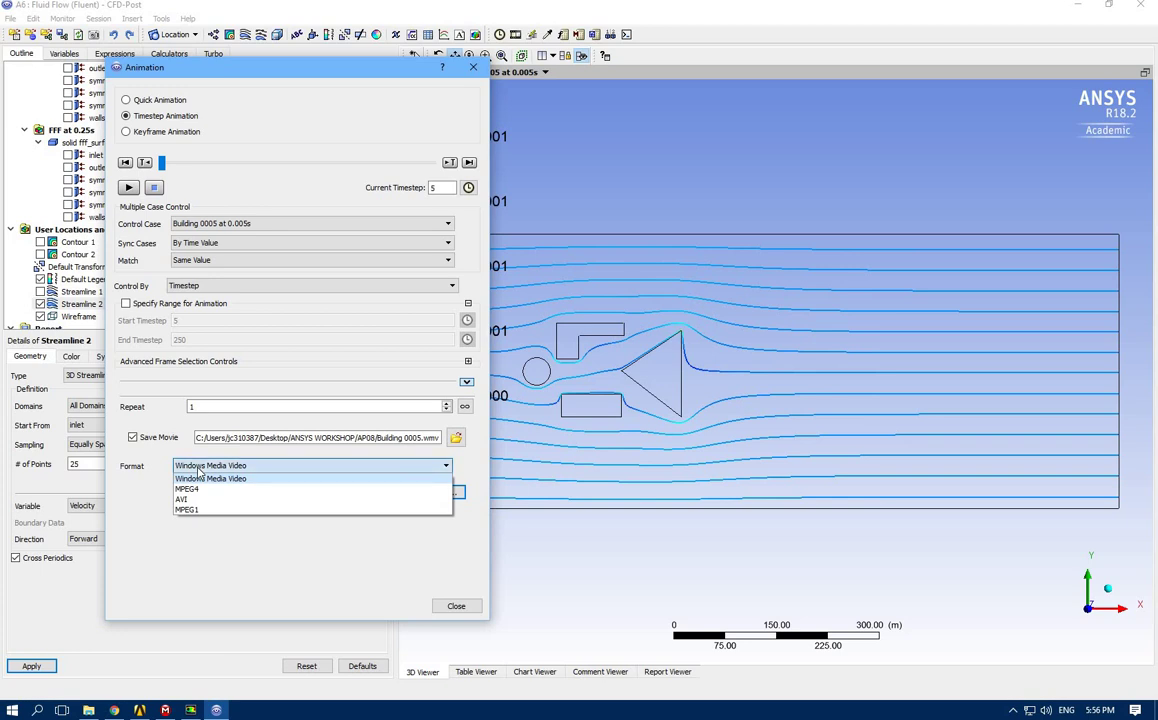
{"action": "left_click", "coordinate": [186, 489]}
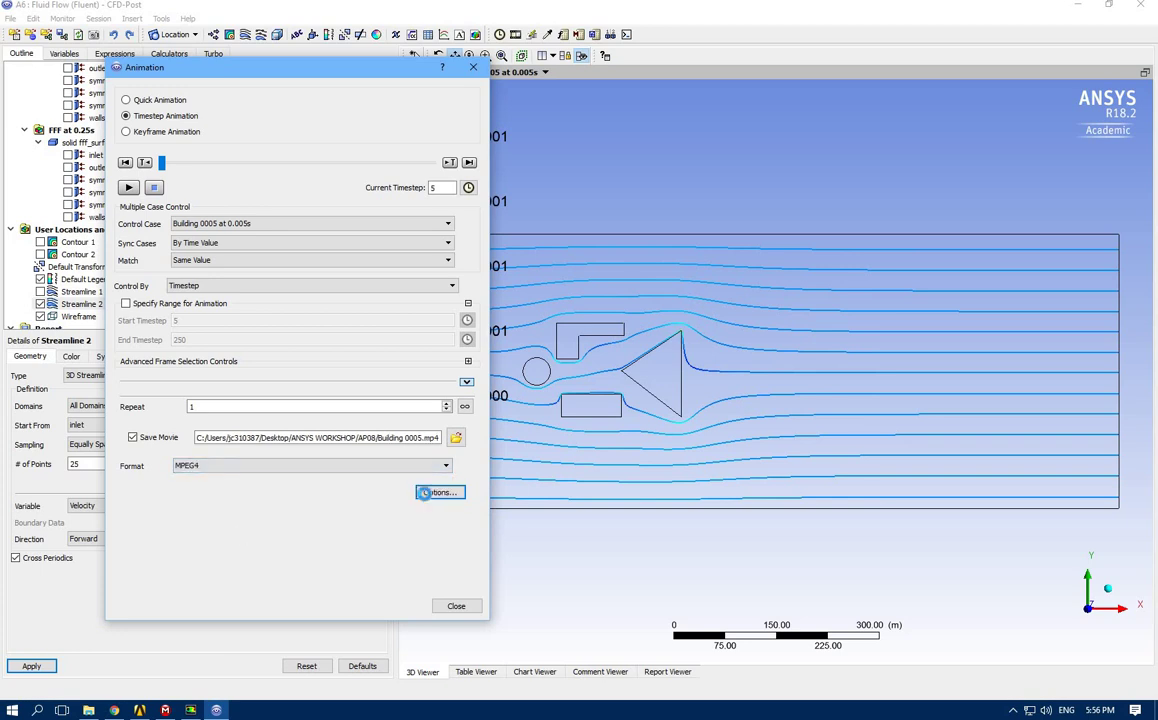
{"action": "left_click", "coordinate": [426, 496]}
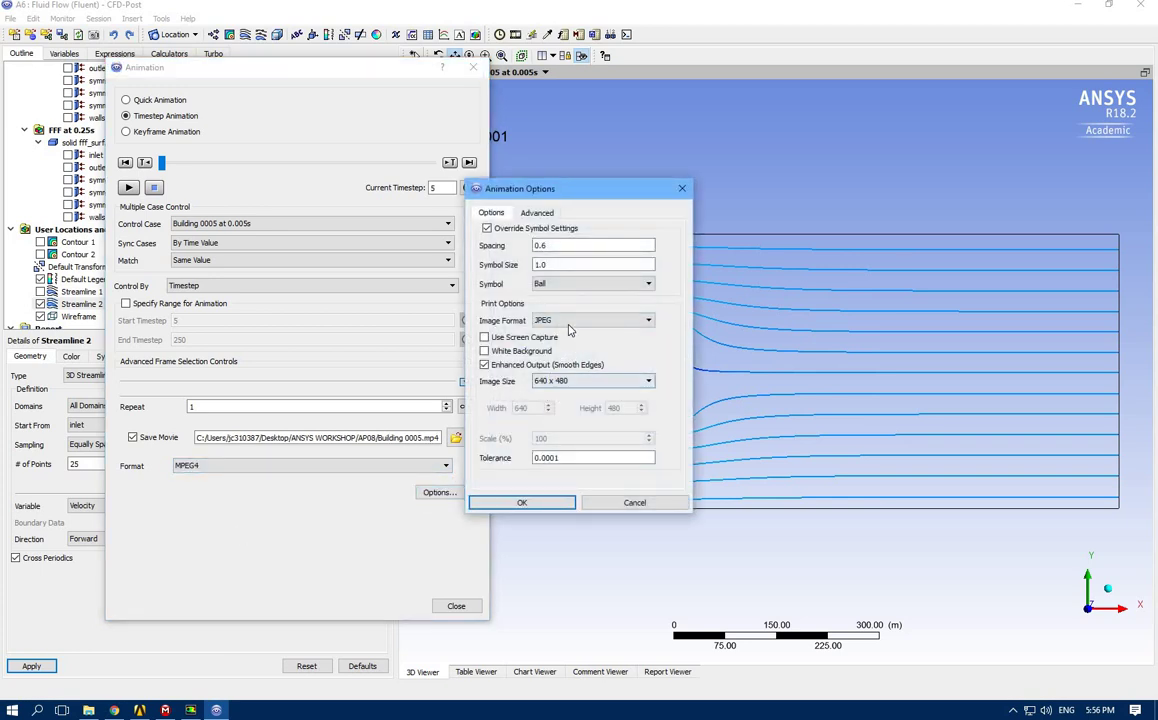
{"action": "left_click", "coordinate": [585, 388]}
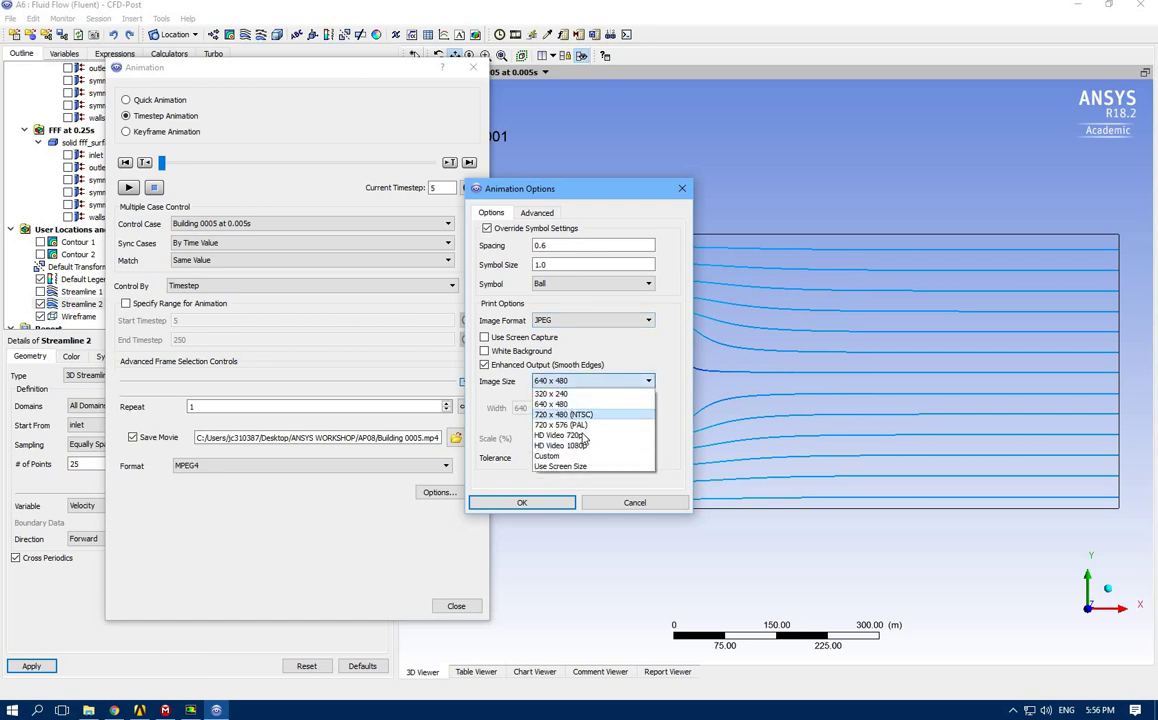
{"action": "left_click", "coordinate": [587, 446]}
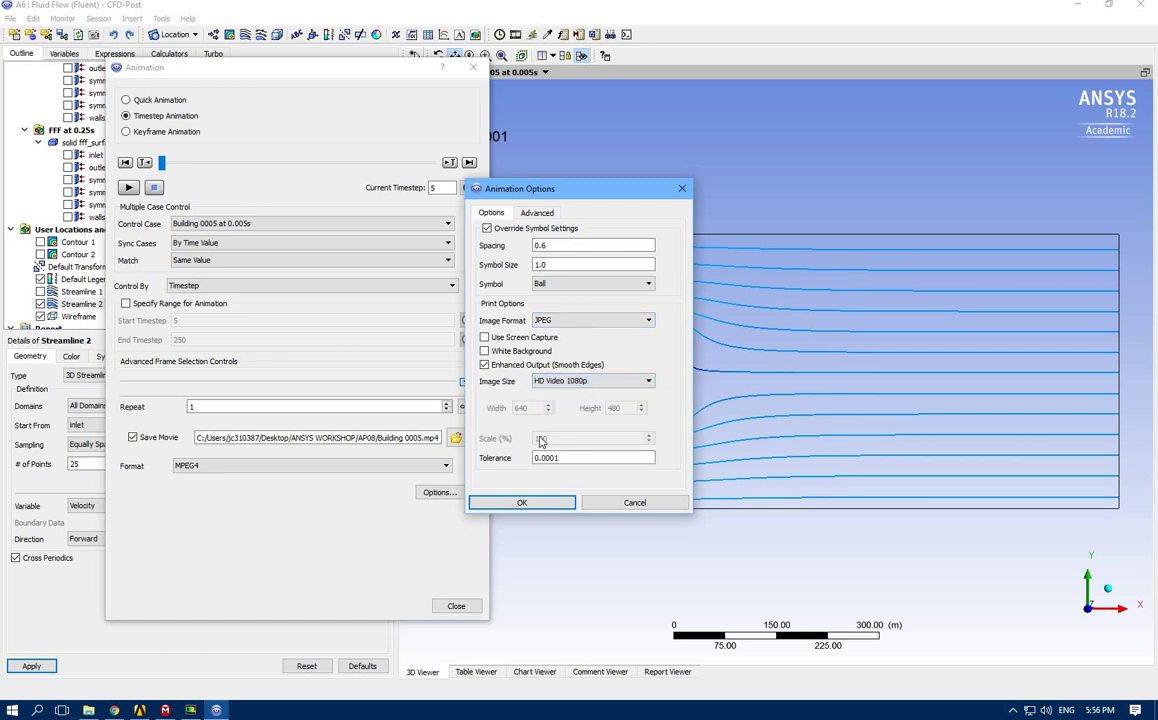
{"action": "left_click", "coordinate": [521, 503]}
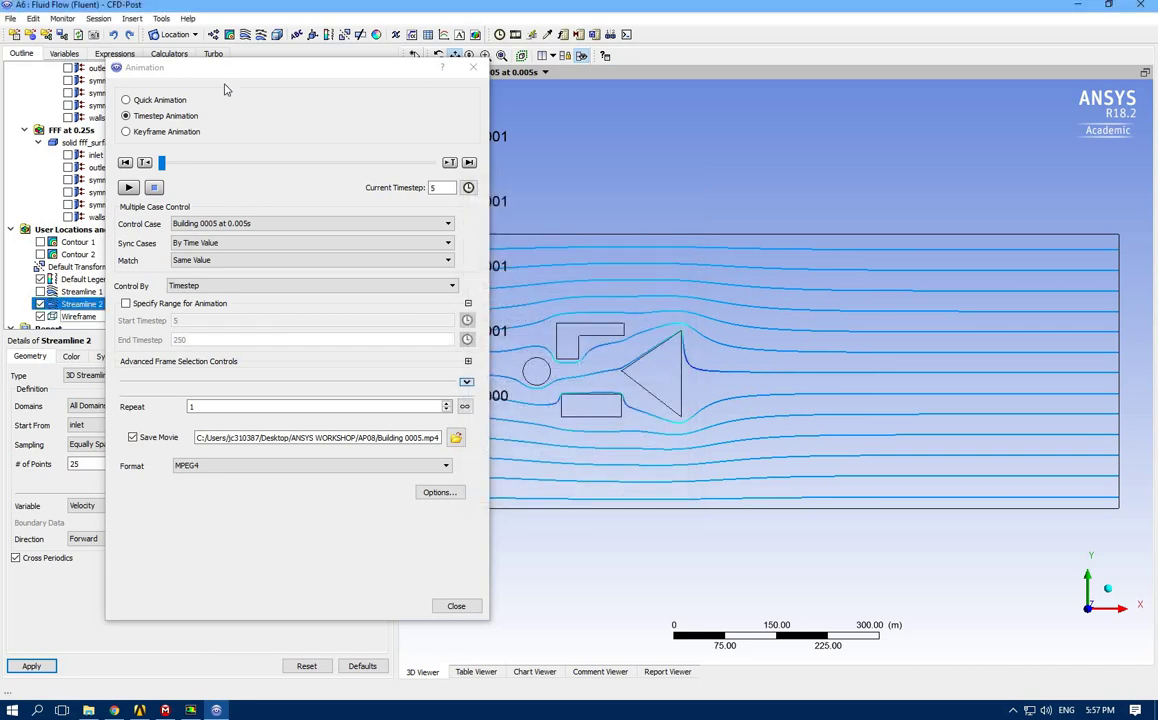
Step: Play the Building 0005 timestep animation to record the movie, and close the Animation dialog
{"action": "left_click_drag", "start_coordinate": [305, 72], "coordinate": [203, 64]}
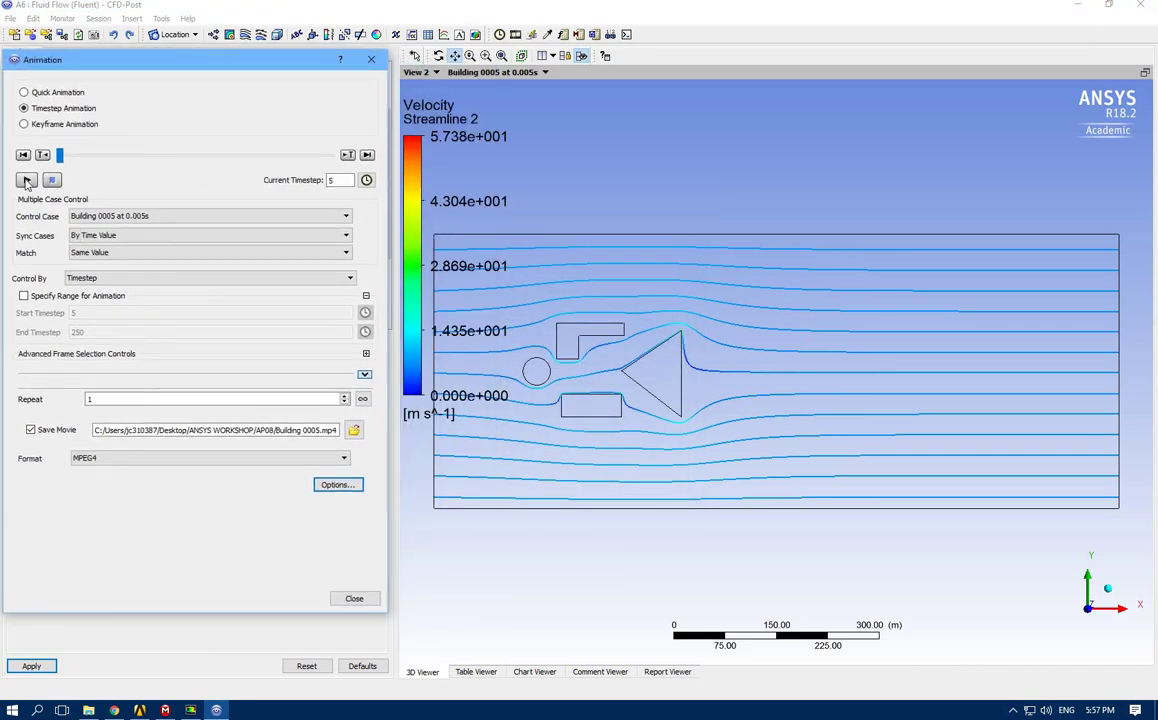
{"action": "left_click", "coordinate": [26, 179]}
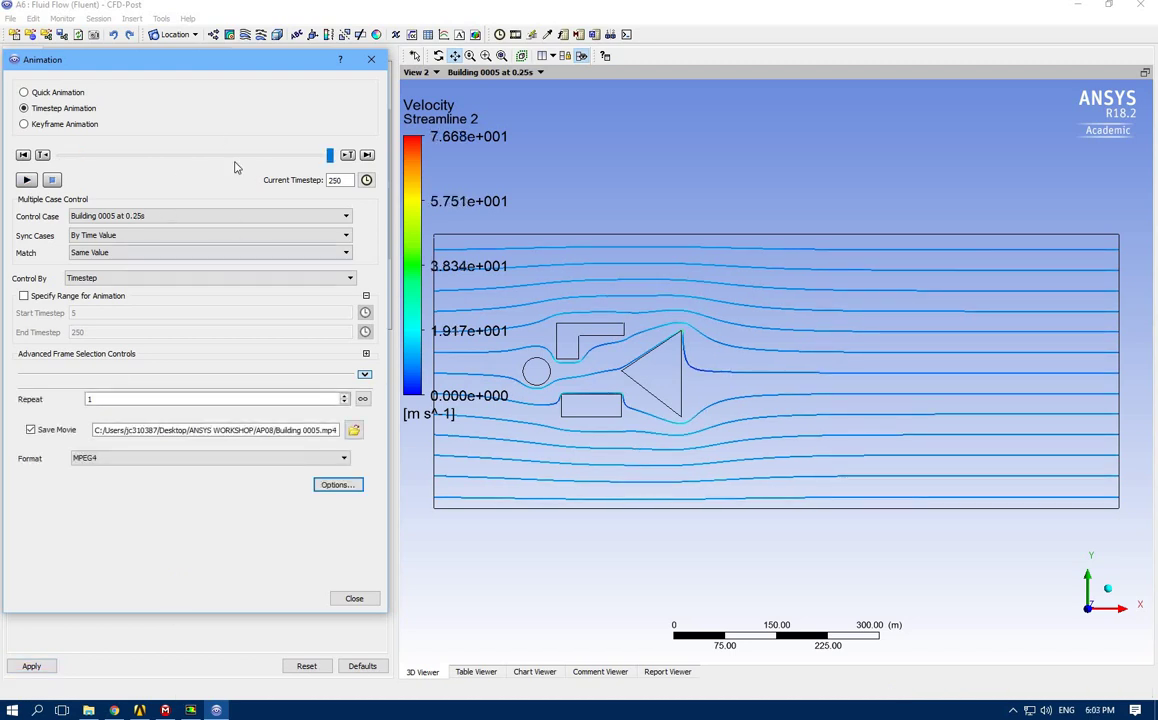
{"action": "left_click", "coordinate": [345, 600]}
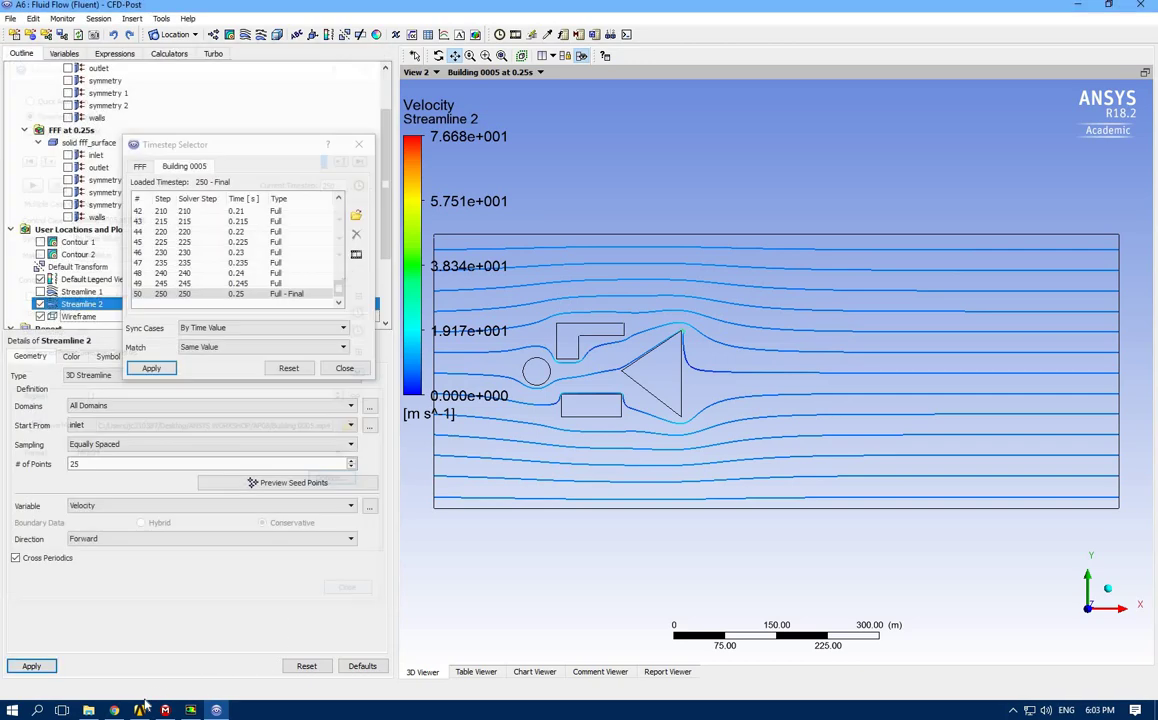
Step: Switch to File Explorer and play the saved movie Building 0005.mp4 from the AP08 folder
{"action": "left_click", "coordinate": [88, 710]}
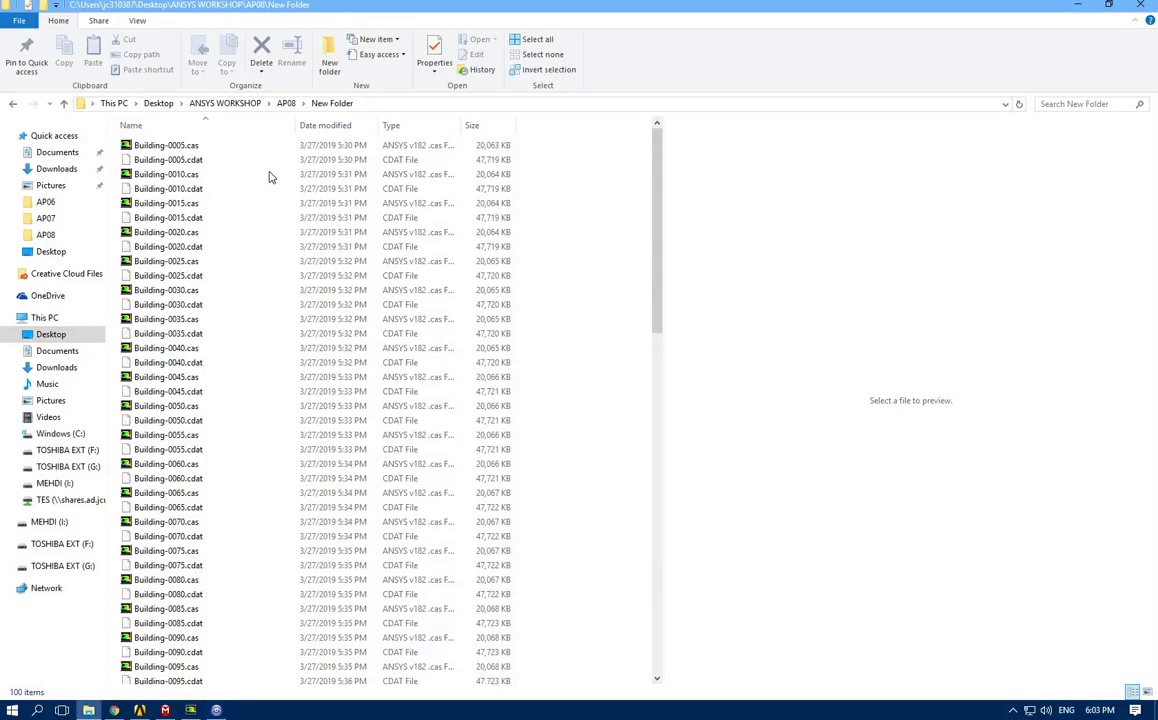
{"action": "left_click", "coordinate": [284, 104]}
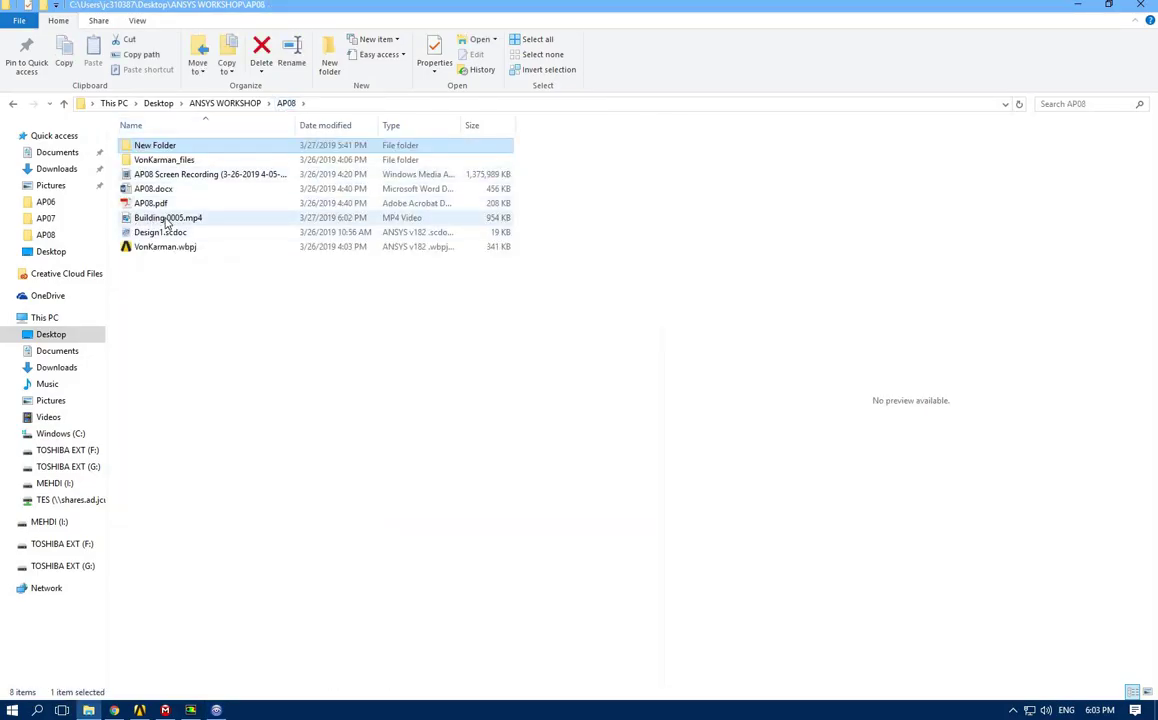
{"action": "double_click", "coordinate": [150, 217]}
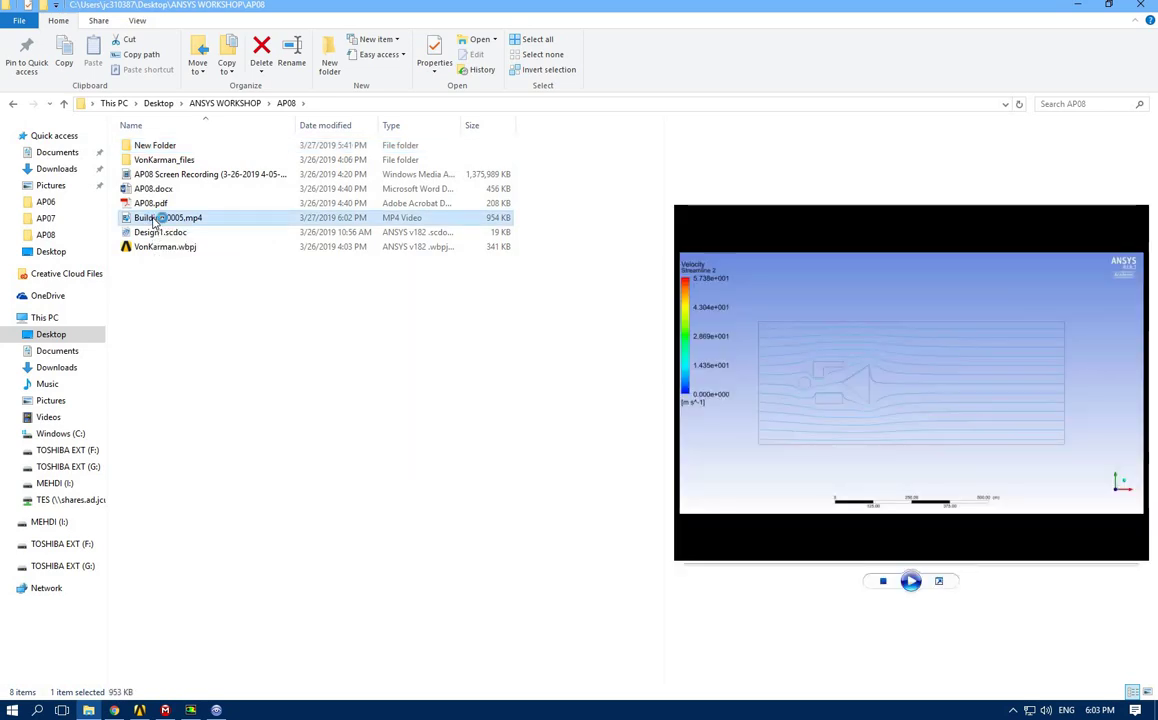
{"action": "double_click", "coordinate": [628, 250]}
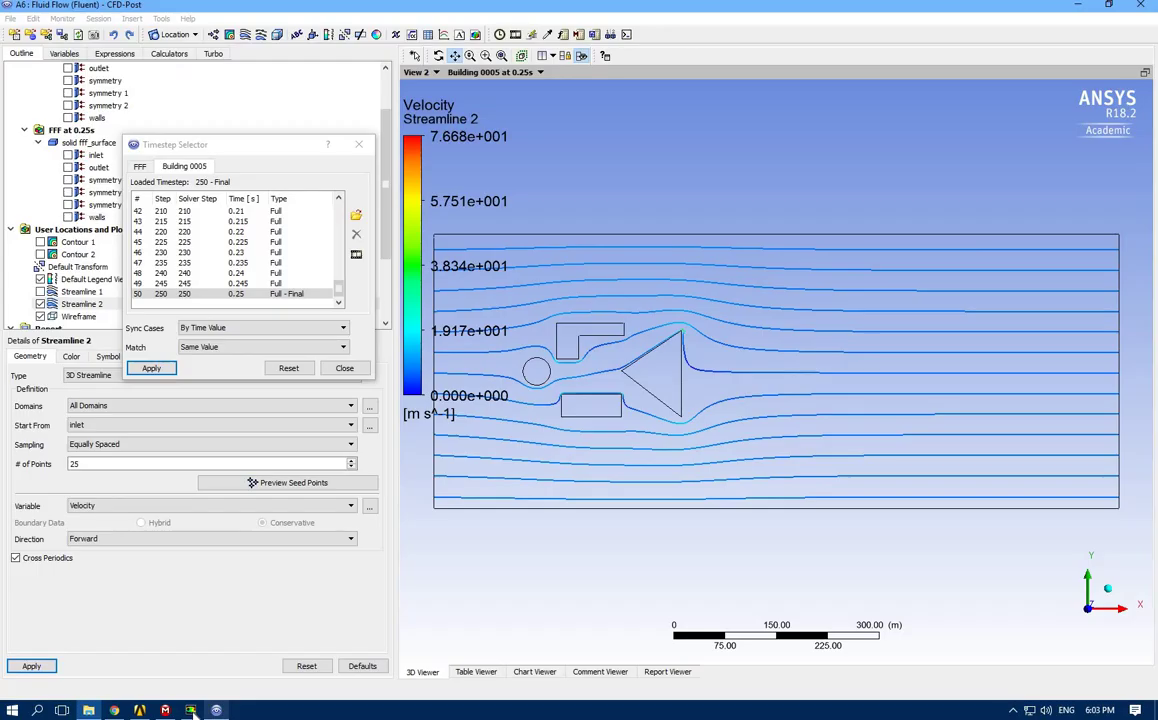
Step: Switch back to CFD-Post, close the Timestep Selector and display Contour 1 around the obstacles
{"action": "left_click", "coordinate": [215, 710]}
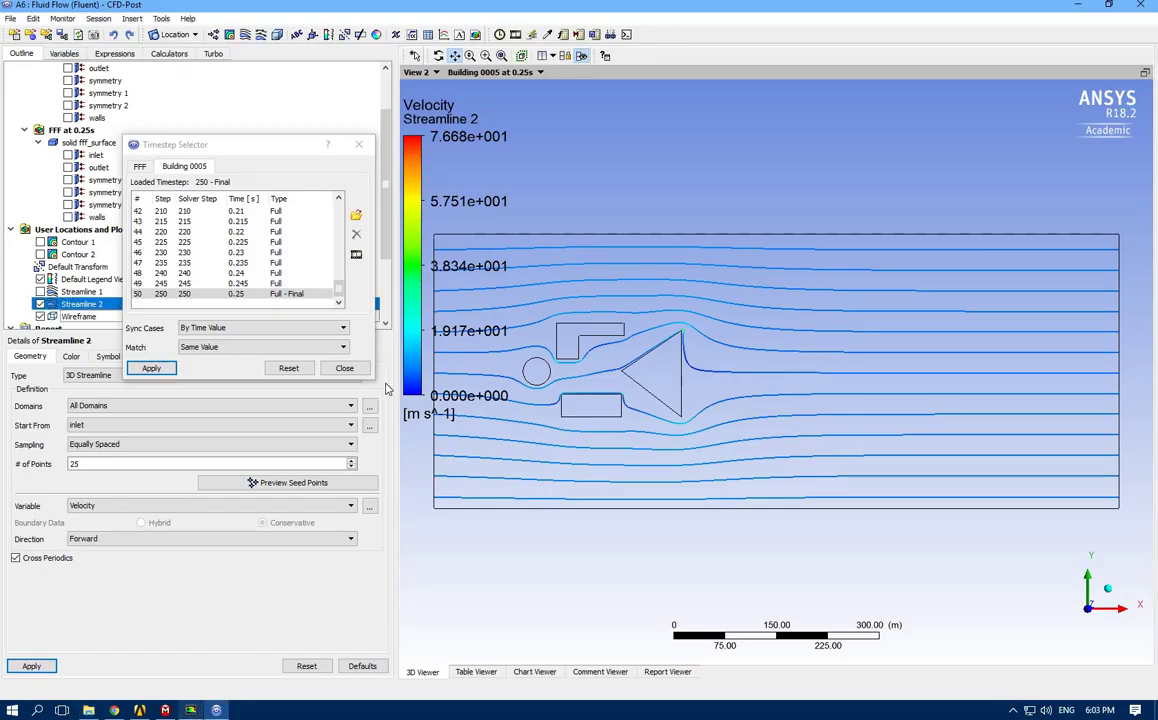
{"action": "left_click_drag", "start_coordinate": [319, 137], "coordinate": [527, 133]}
{"action": "left_click", "coordinate": [553, 358]}
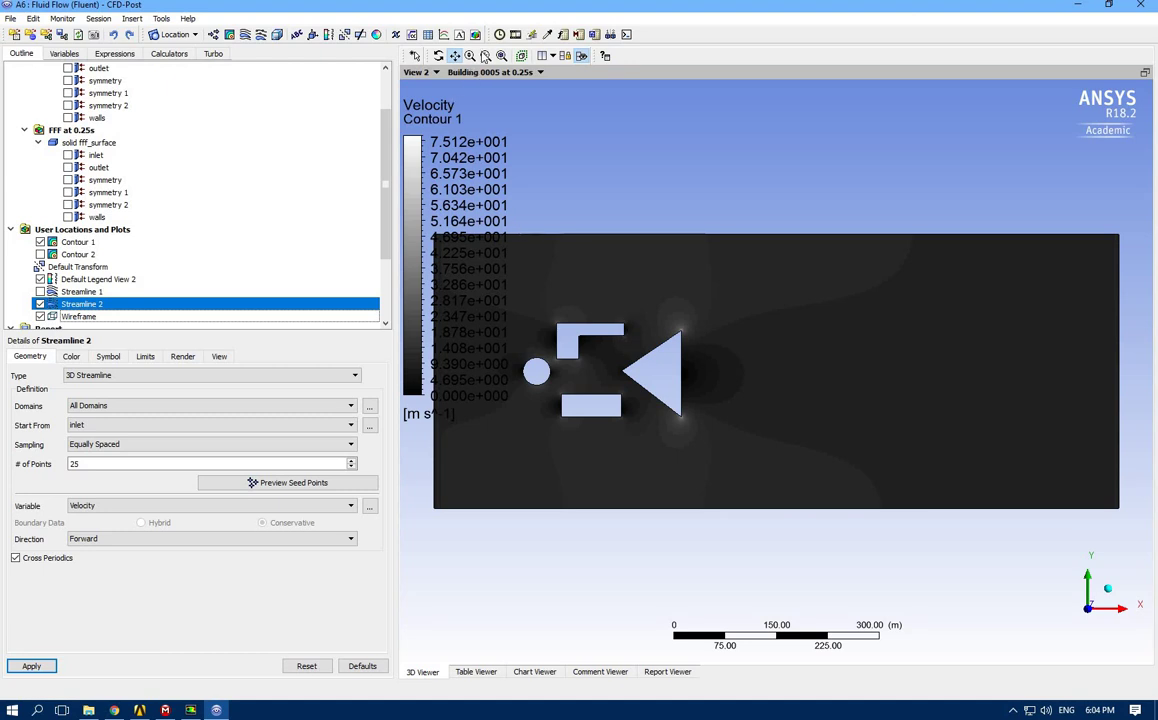
{"action": "left_click_drag", "start_coordinate": [497, 319], "coordinate": [736, 439]}
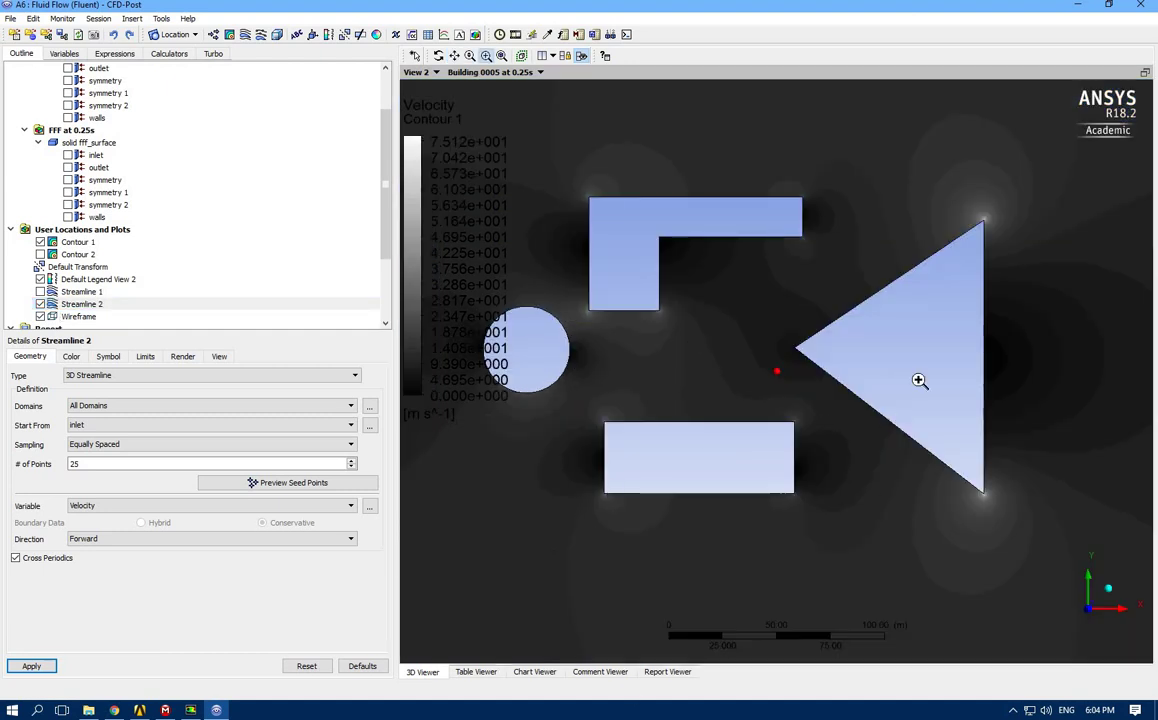